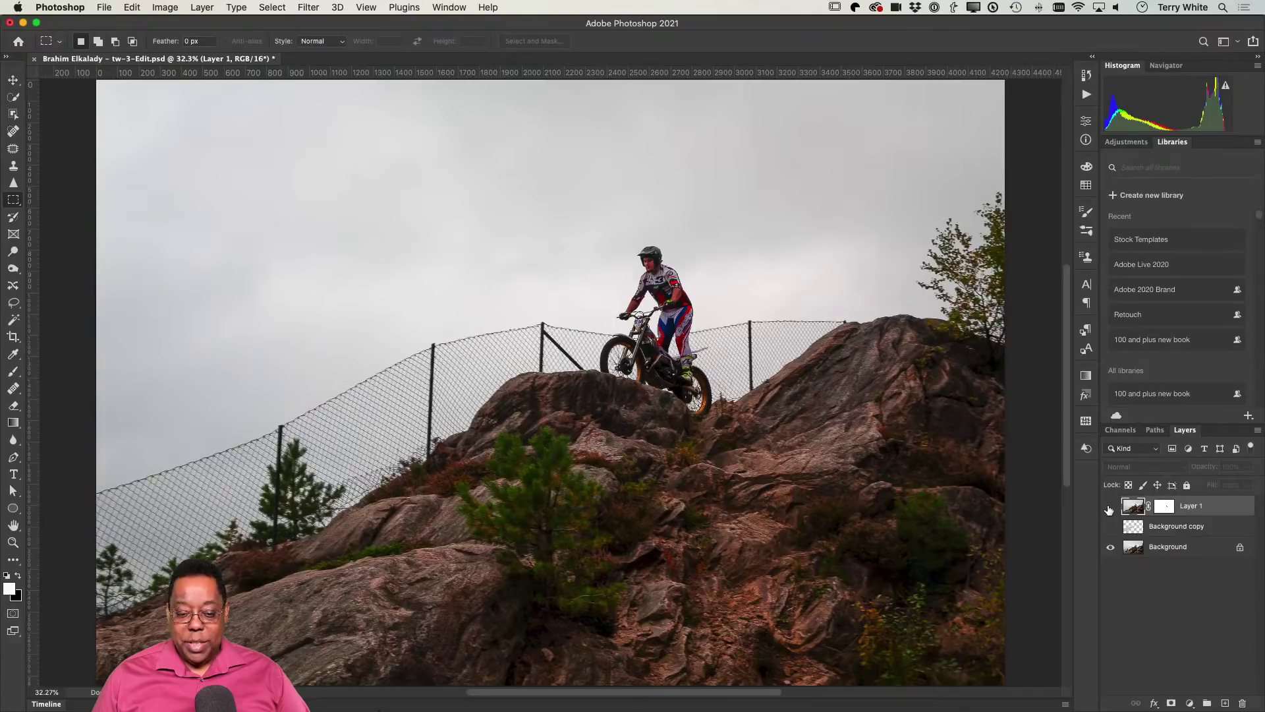
# Compare the photo with and without the fence removal by toggling Layer 1's visibility, leaving the layer shown
pyautogui.click(1110, 508)
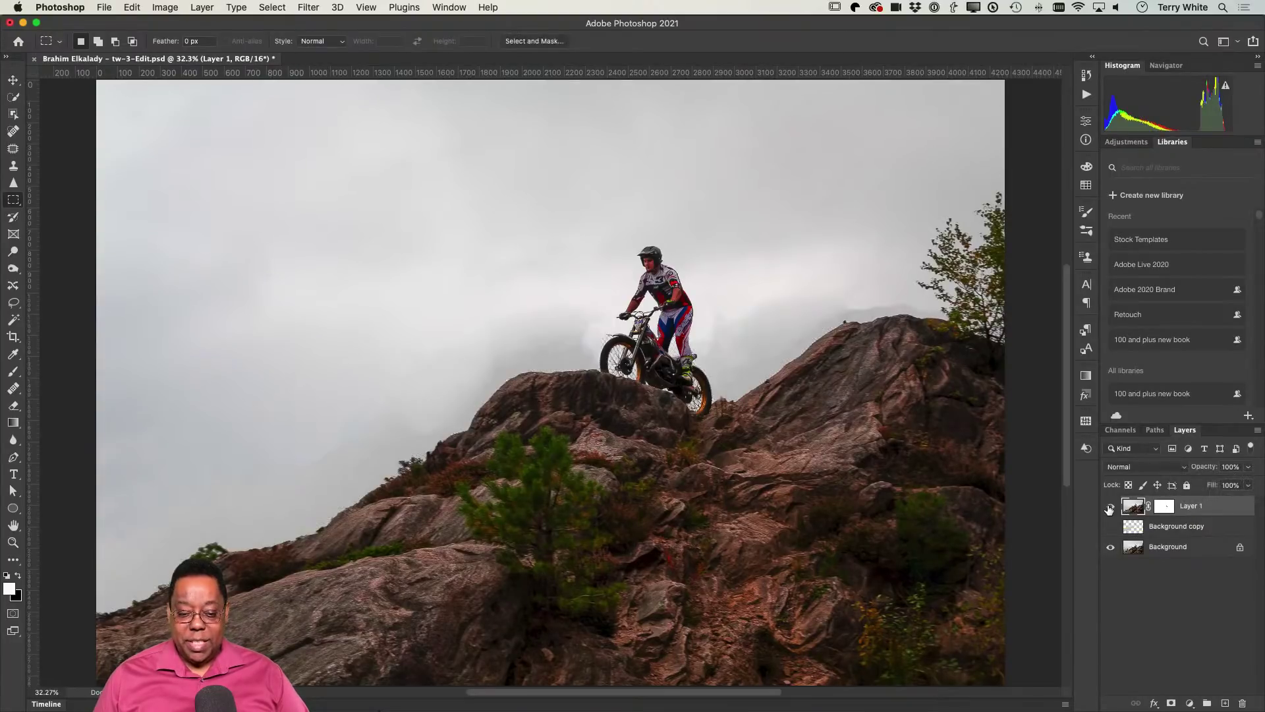
pyautogui.click(1110, 508)
pyautogui.click(1110, 508)
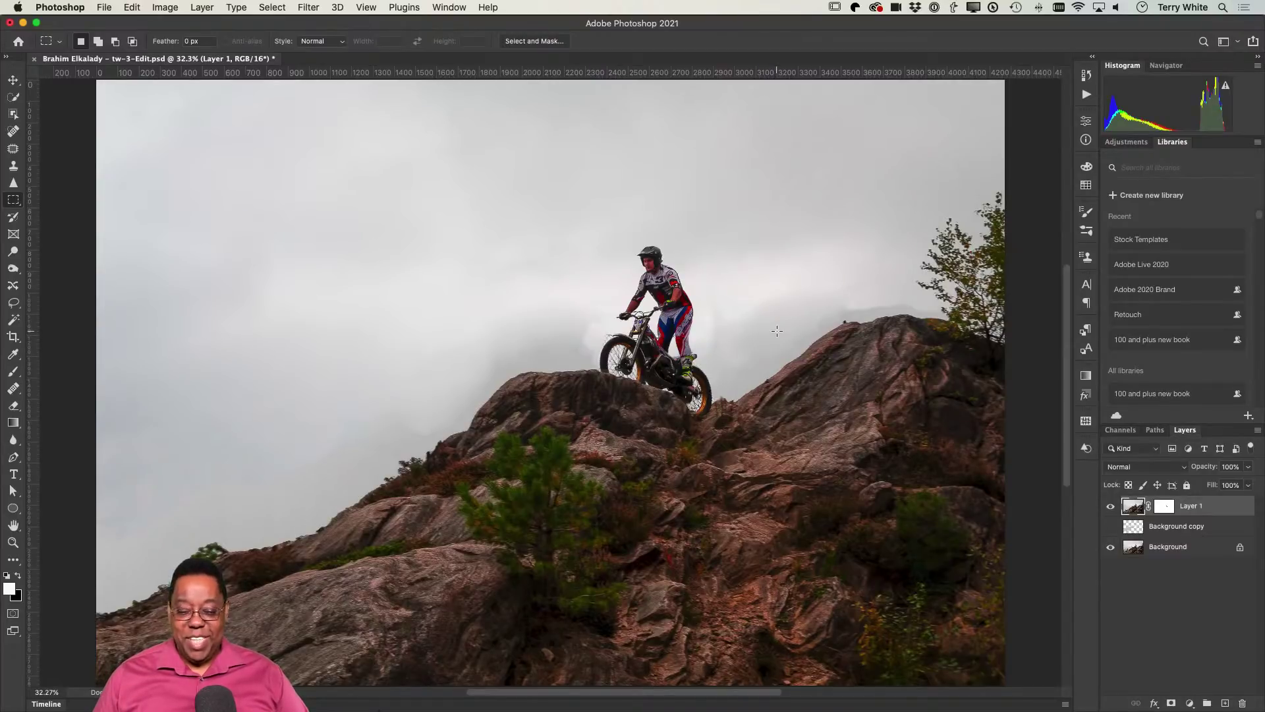
# Replace the grey sky with a Blue Skies preset of white clouds on bright blue, output to New Layers
pyautogui.click(131, 8)
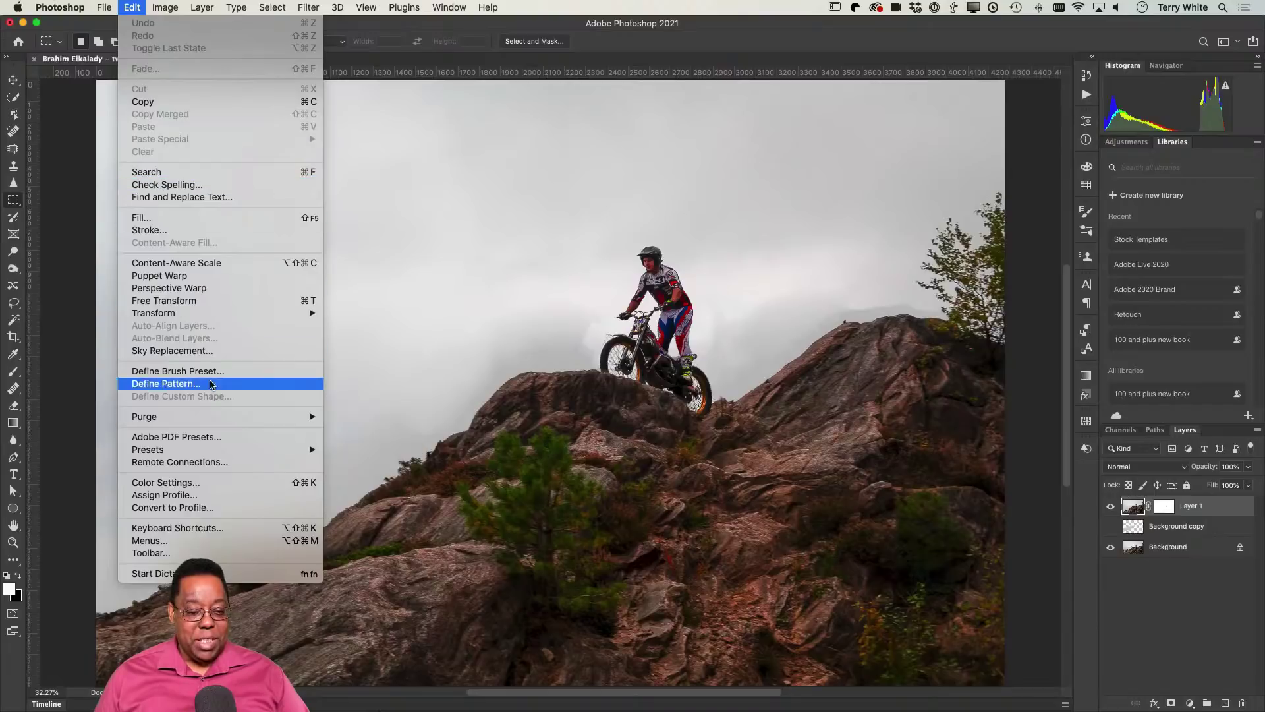
pyautogui.click(217, 354)
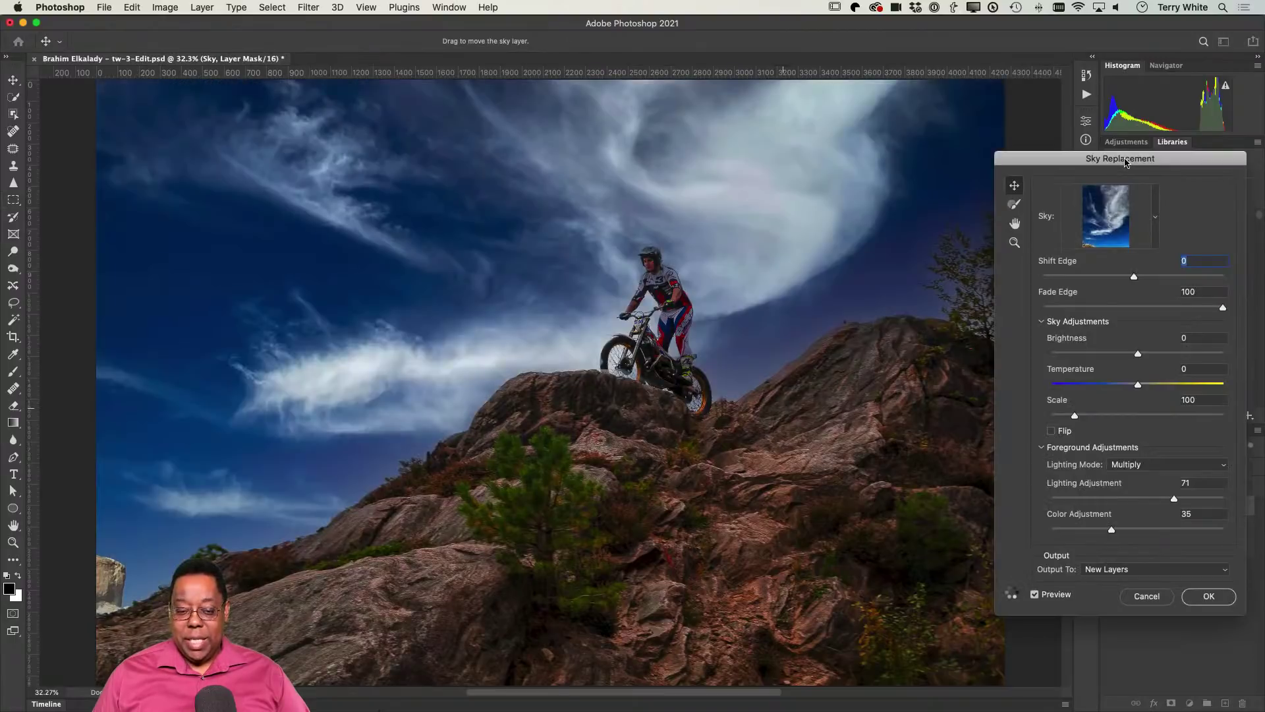
pyautogui.moveTo(1127, 162); pyautogui.dragTo(1146, 275)
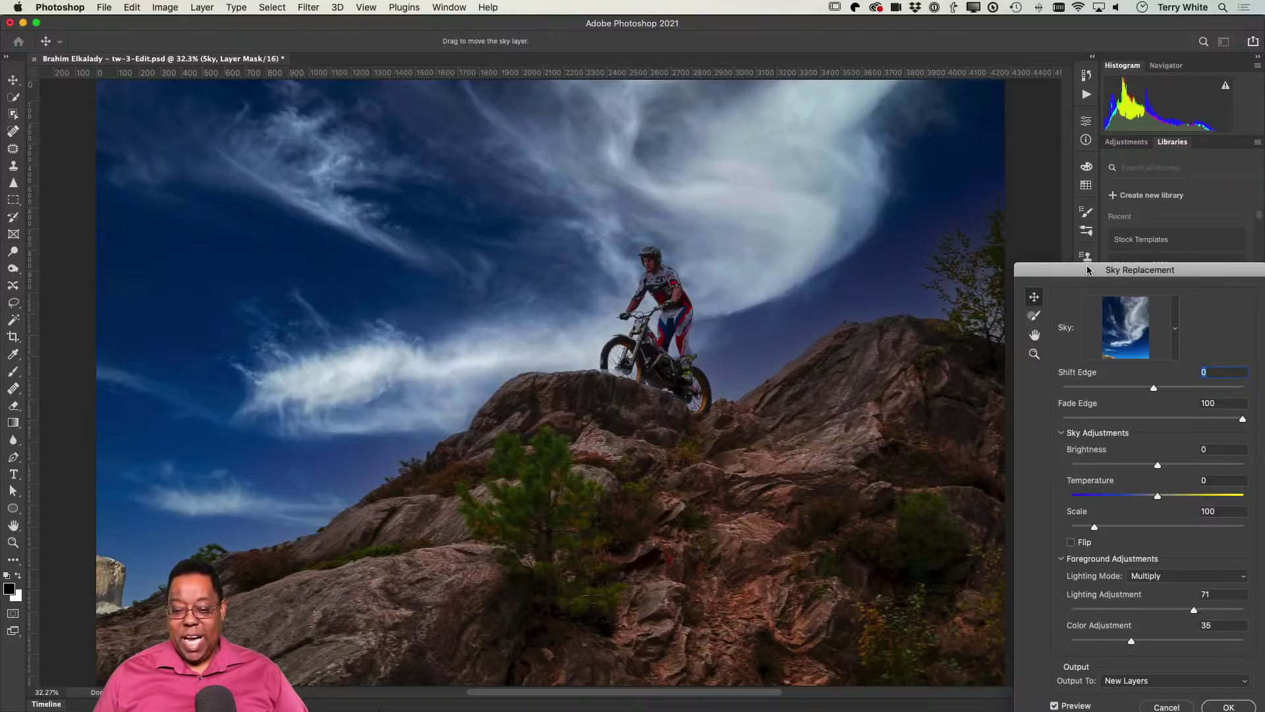
pyautogui.moveTo(1088, 270); pyautogui.dragTo(866, 148)
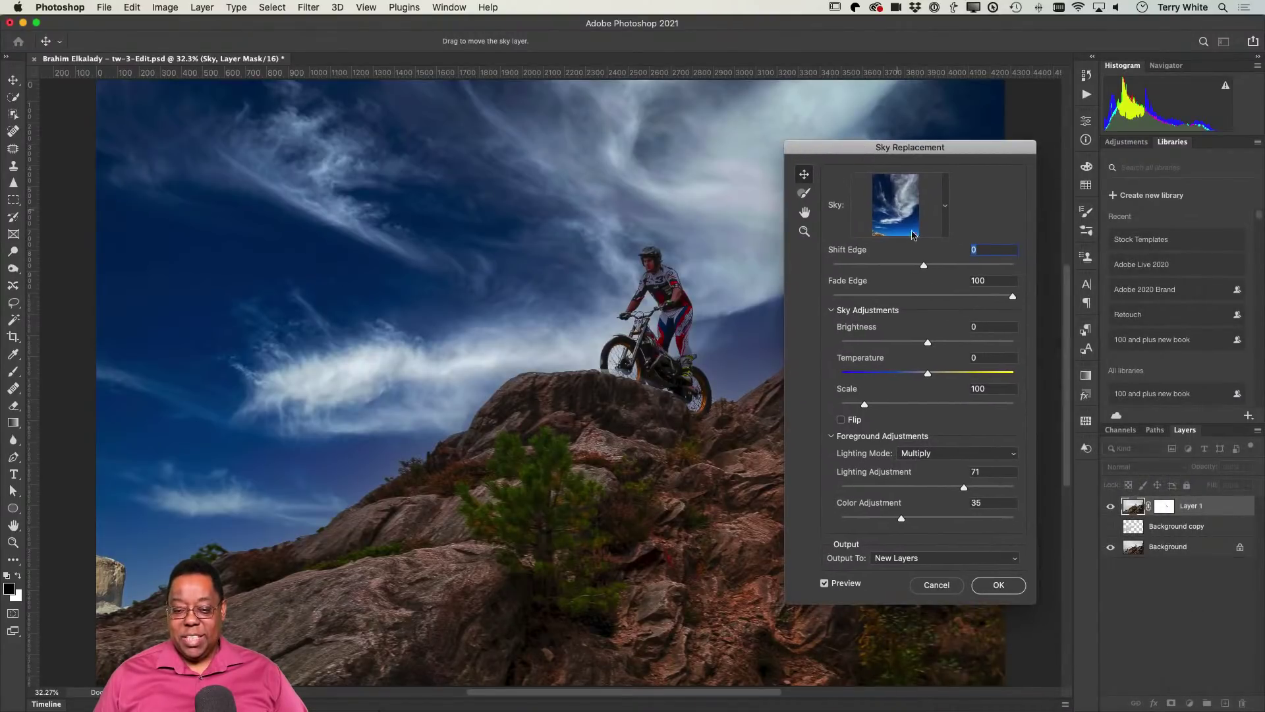
pyautogui.click(946, 206)
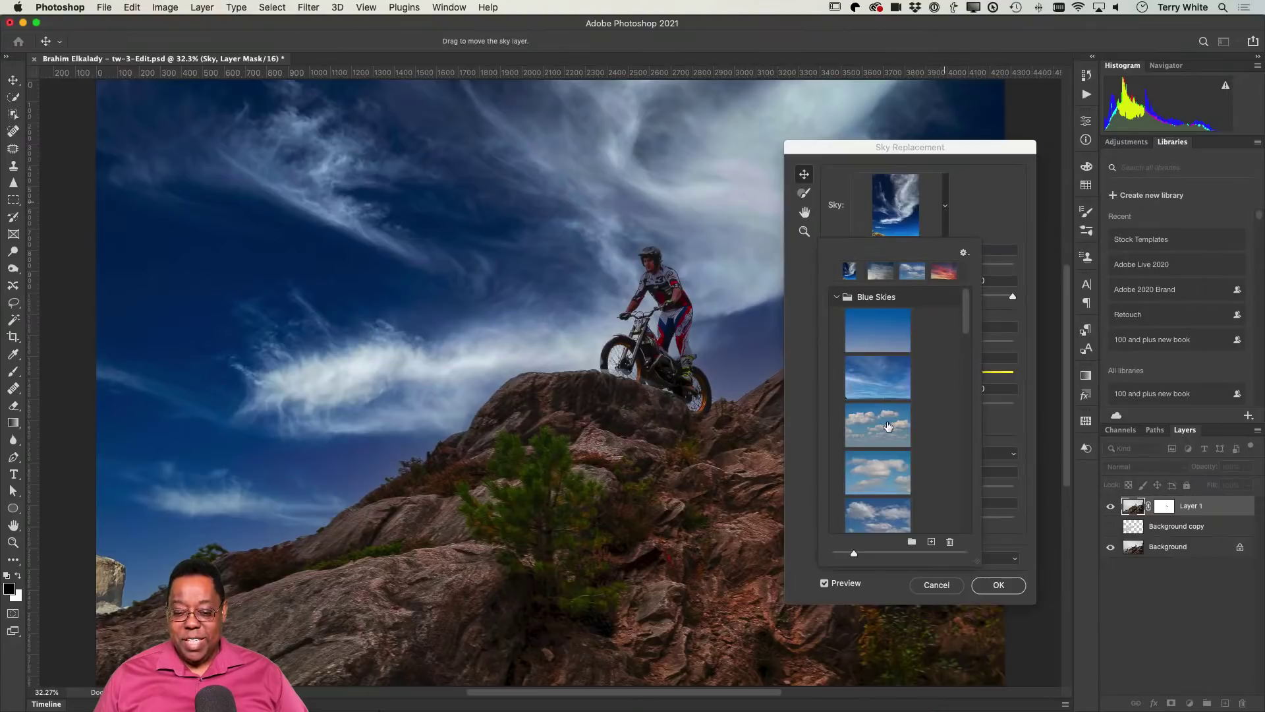
pyautogui.scroll(-5, 904, 440)
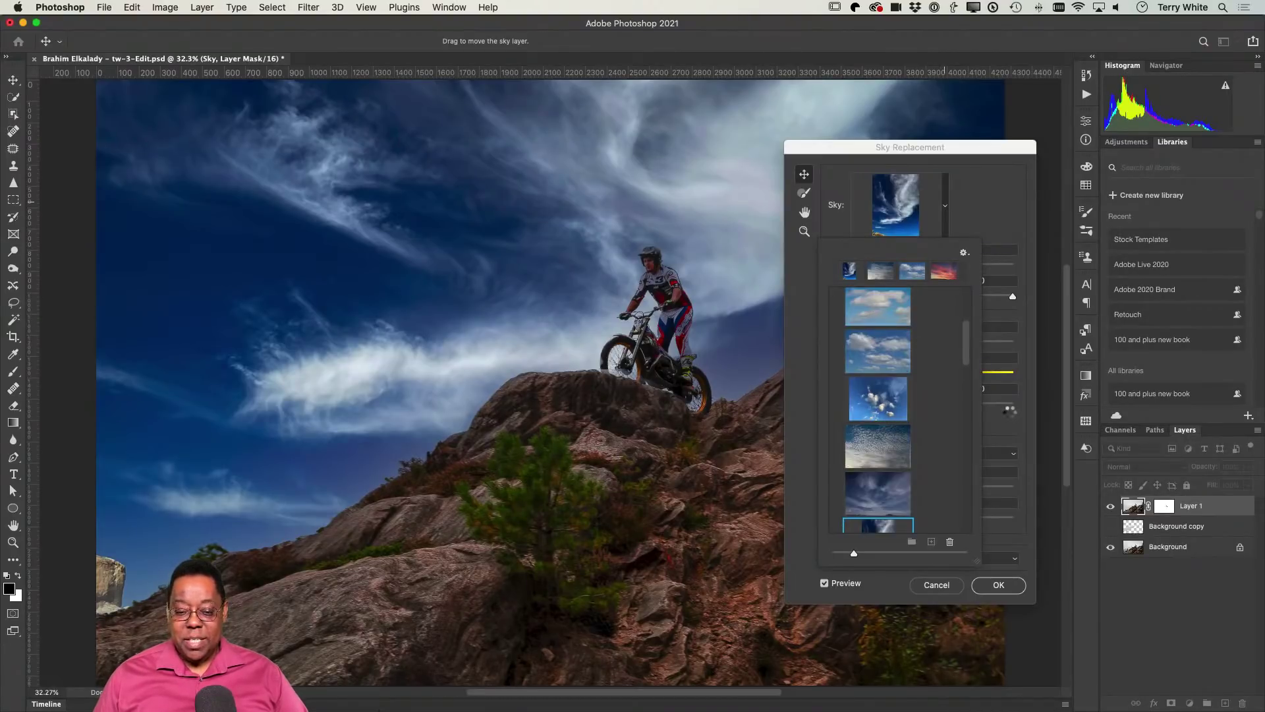
pyautogui.click(878, 307)
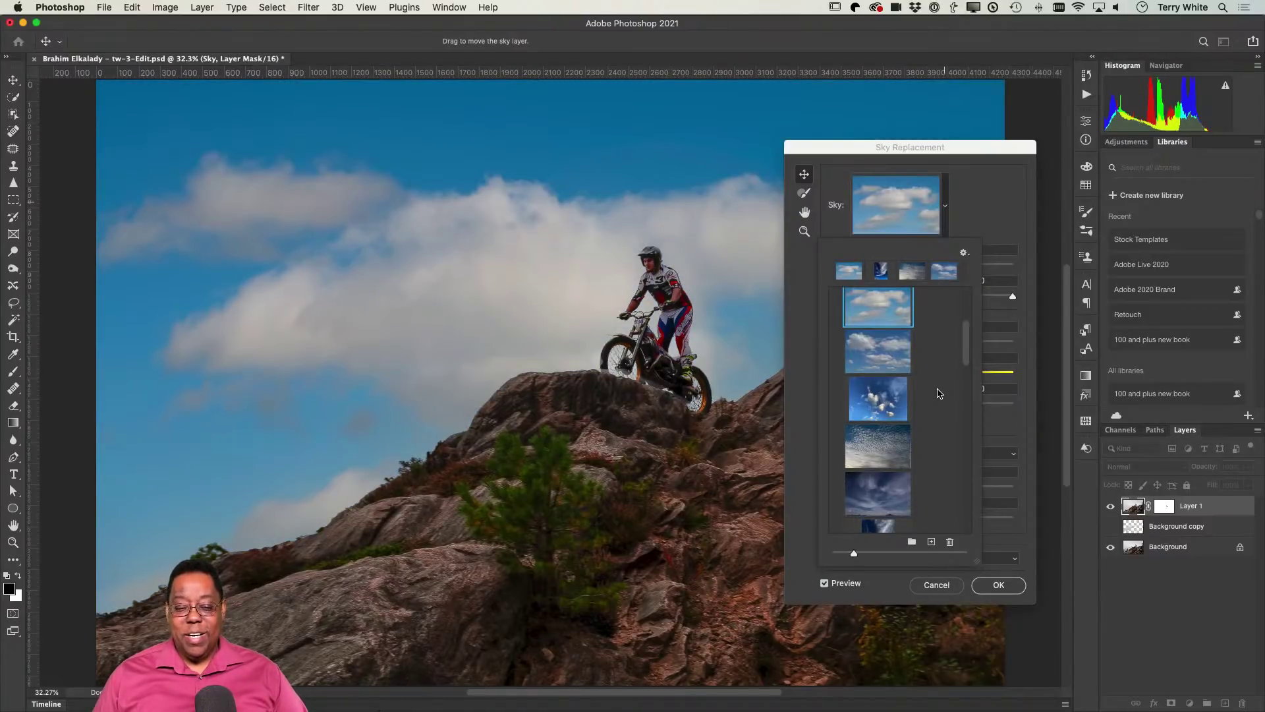
pyautogui.click(932, 153)
pyautogui.moveTo(933, 153); pyautogui.dragTo(1052, 177)
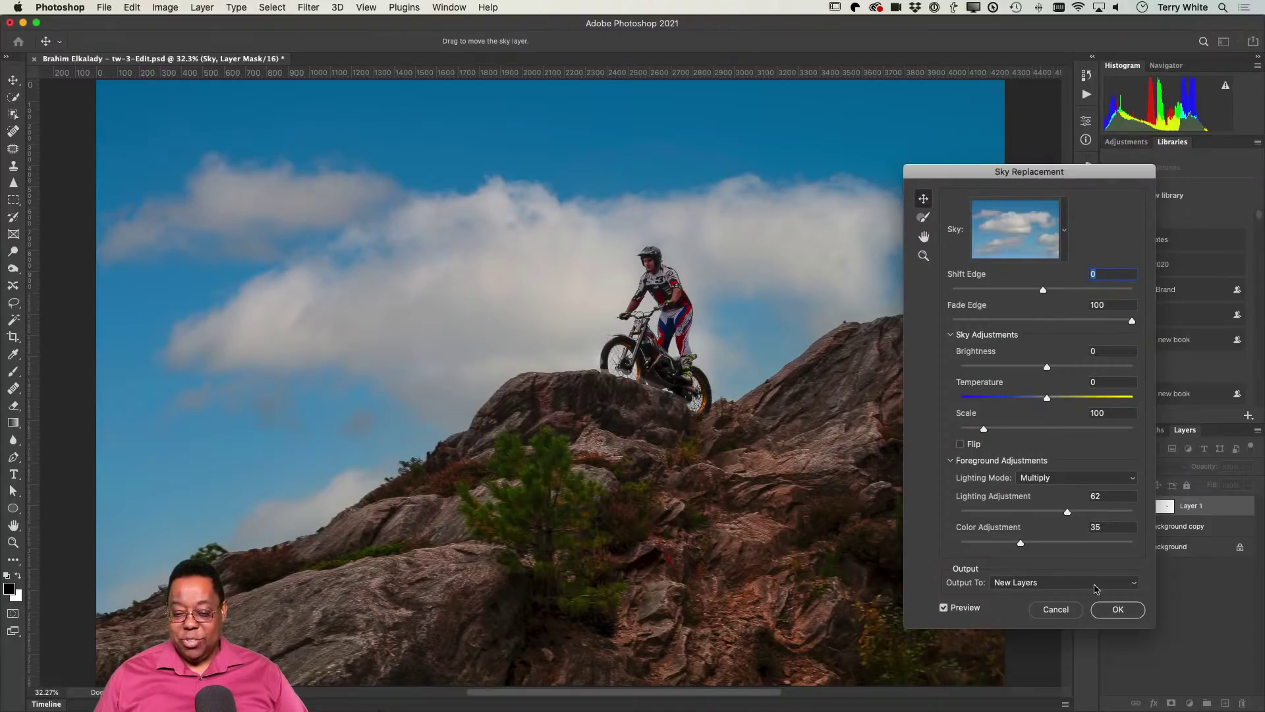
pyautogui.click(1120, 611)
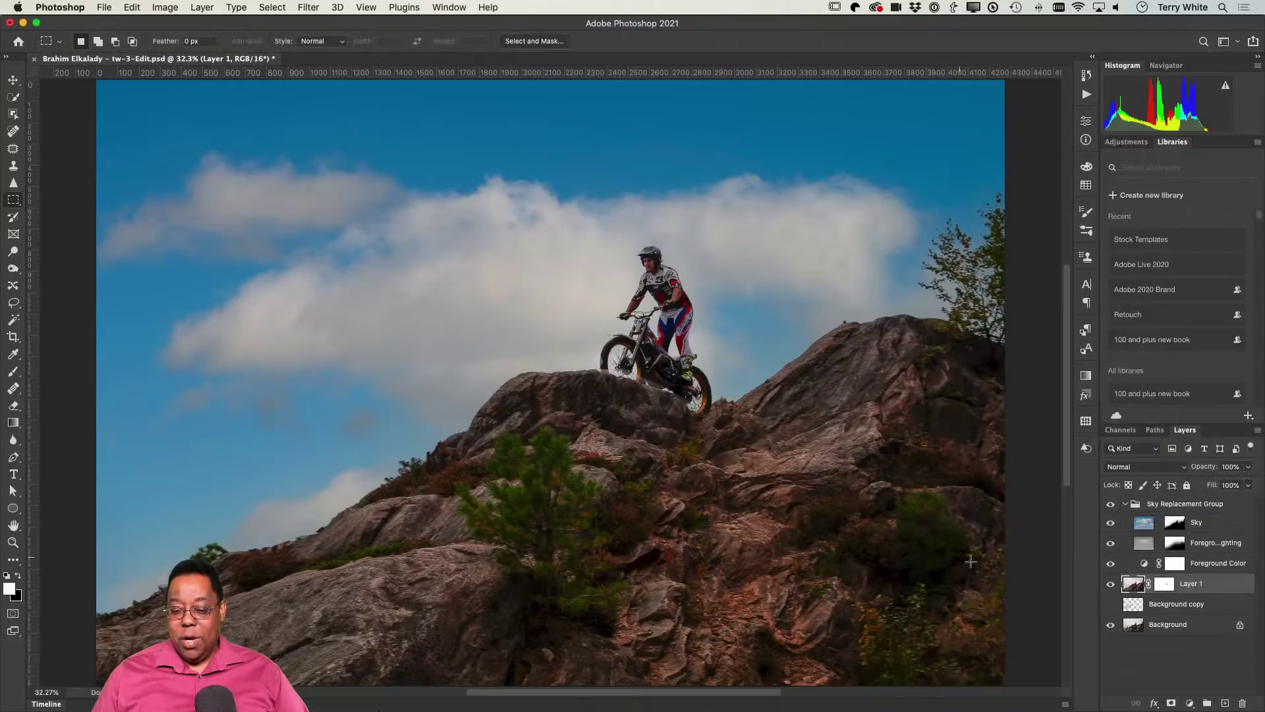
# Collapse the Sky Replacement Group and toggle its visibility to compare the old and new skies, leaving it shown
pyautogui.click(1125, 505)
pyautogui.click(1111, 506)
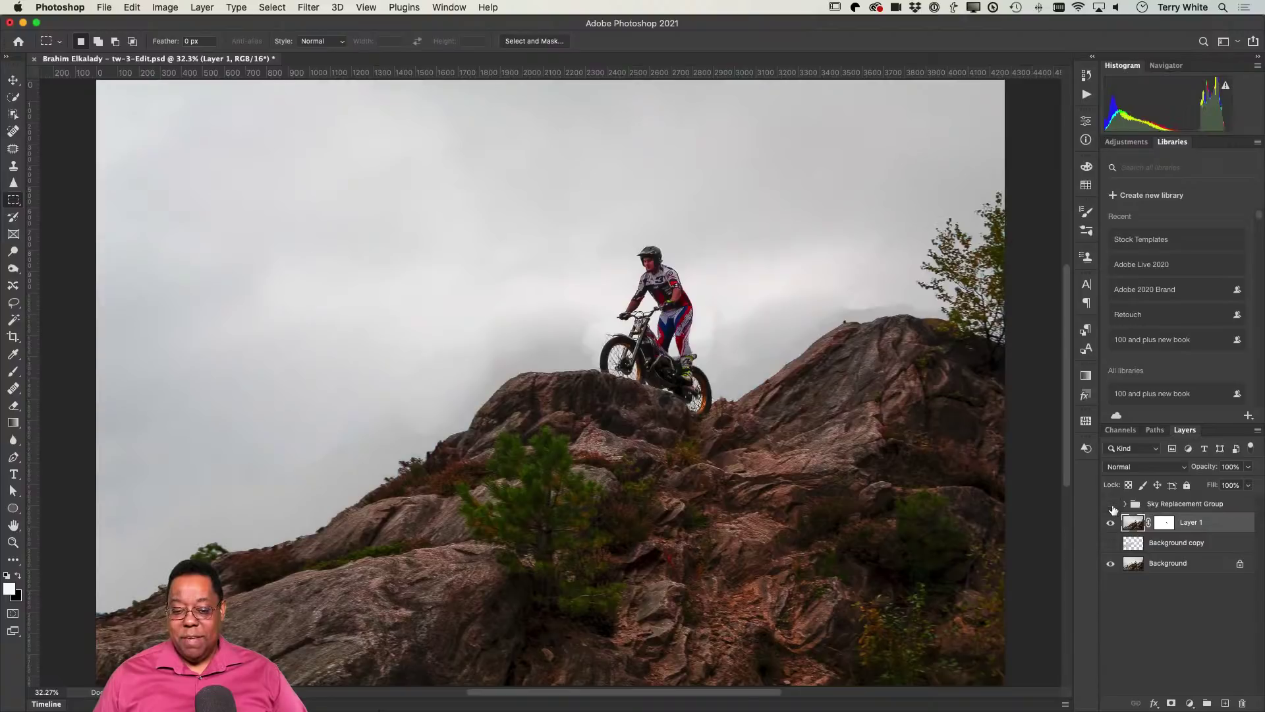
pyautogui.click(1111, 506)
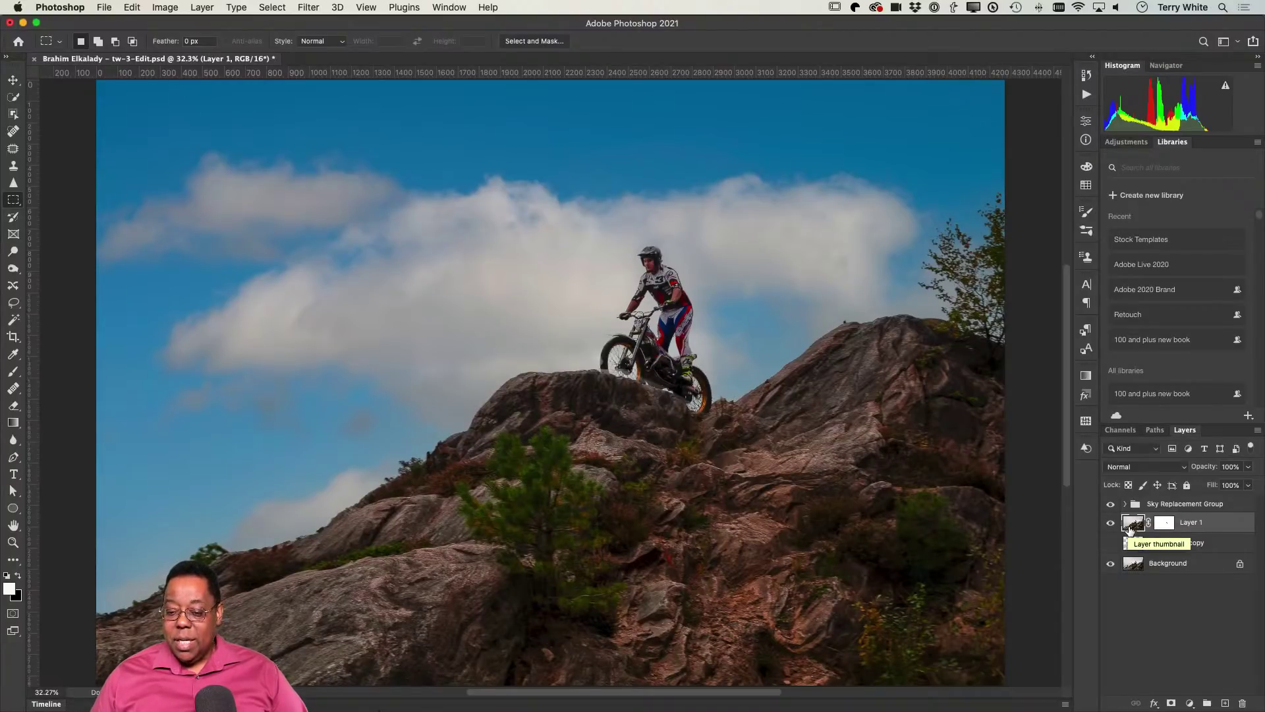
# Convert Layer 1 for Smart Filters and raise its overall Exposure to +0.20 in the Camera Raw Filter
pyautogui.click(306, 8)
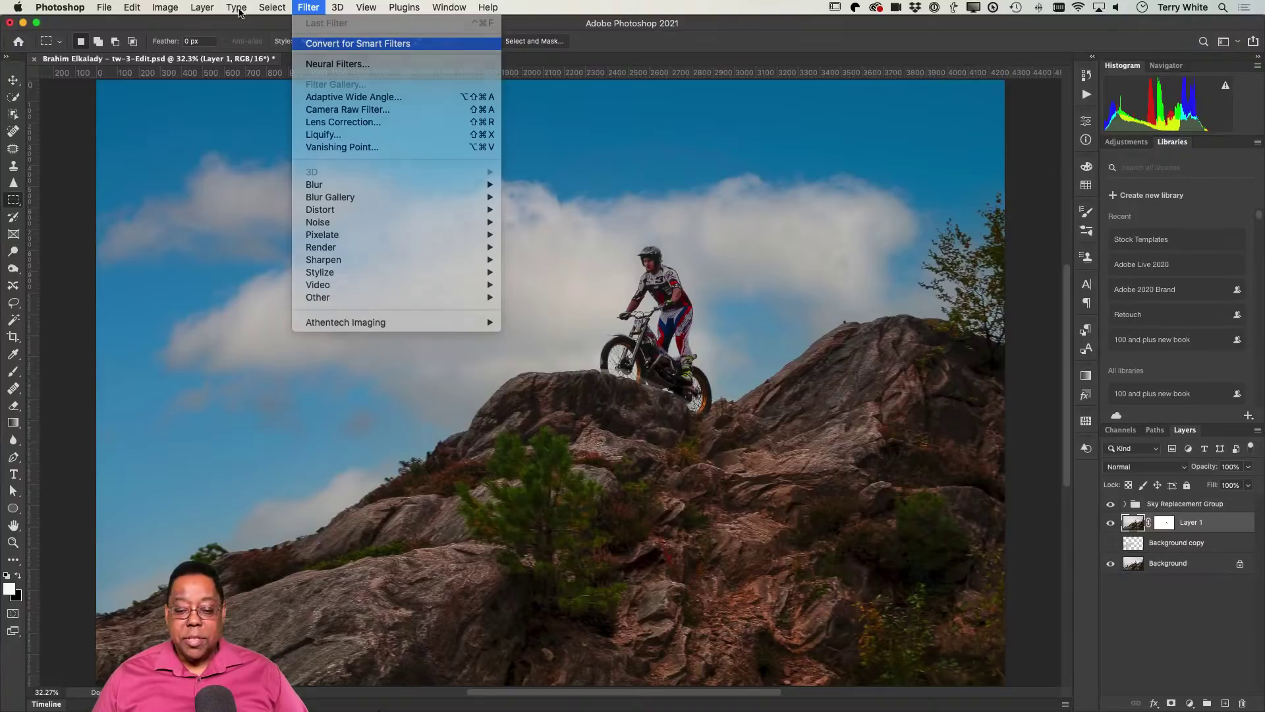
pyautogui.click(318, 45)
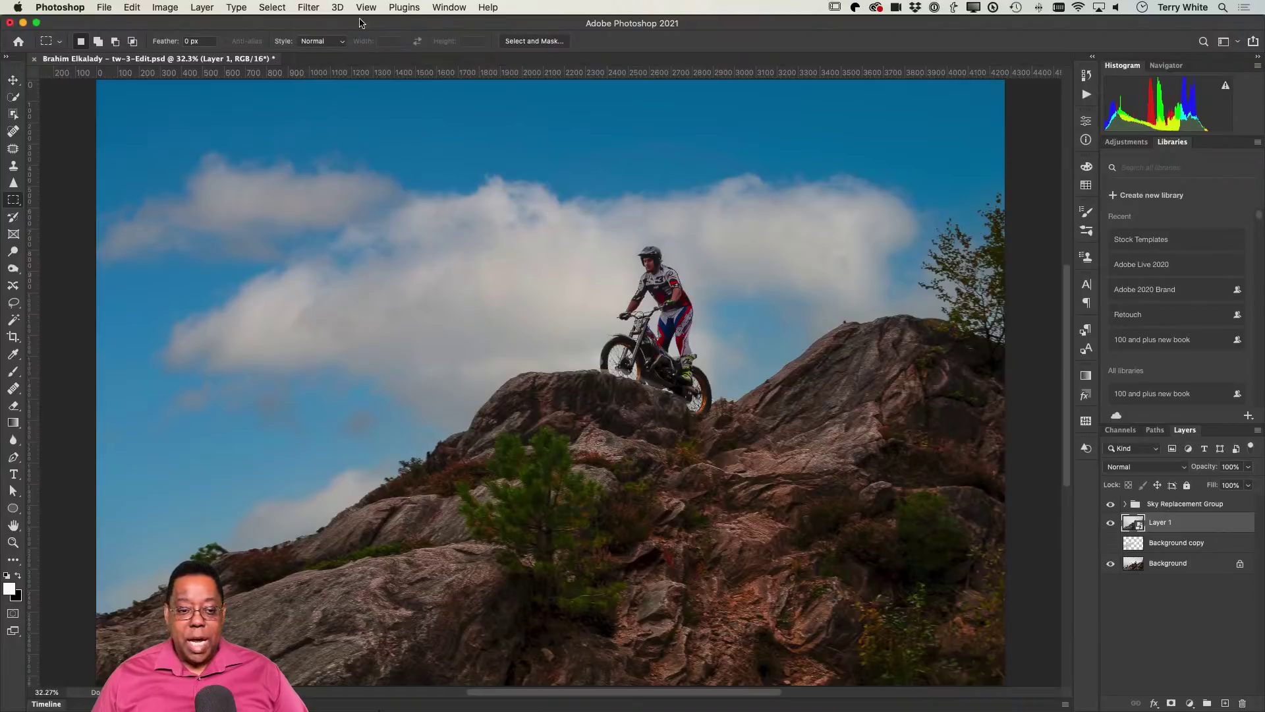
pyautogui.click(305, 5)
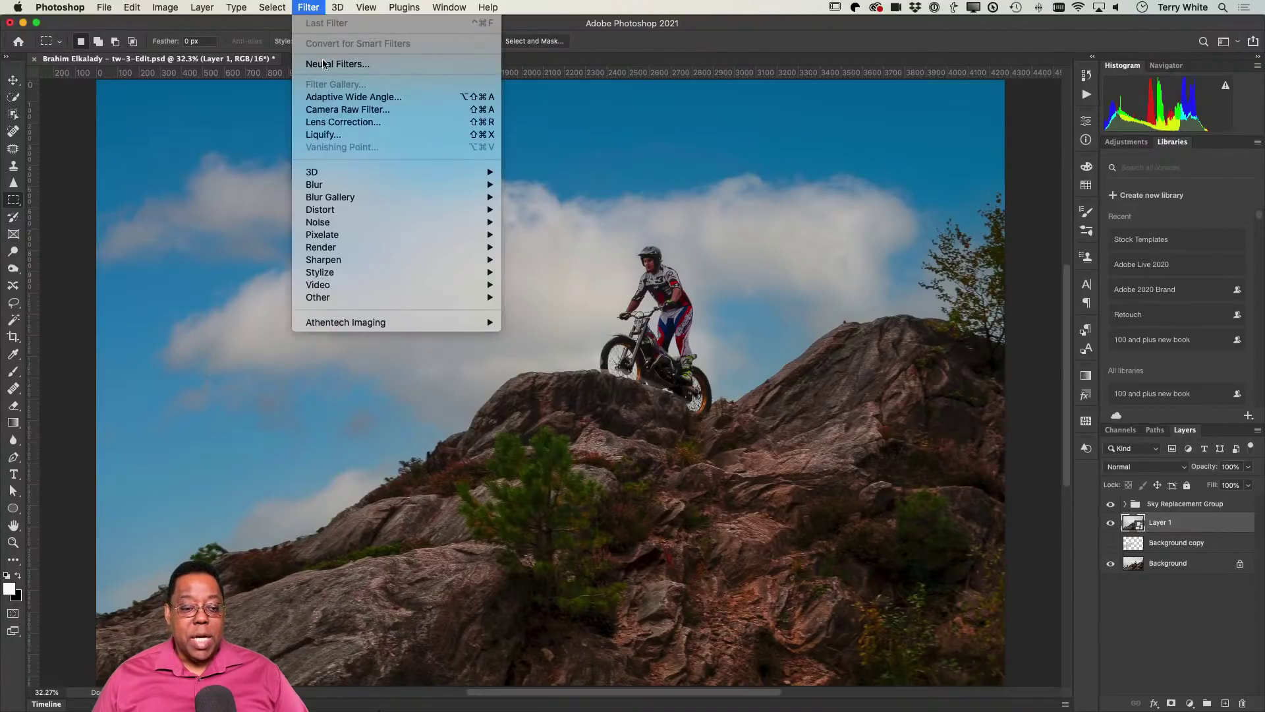
pyautogui.click(350, 123)
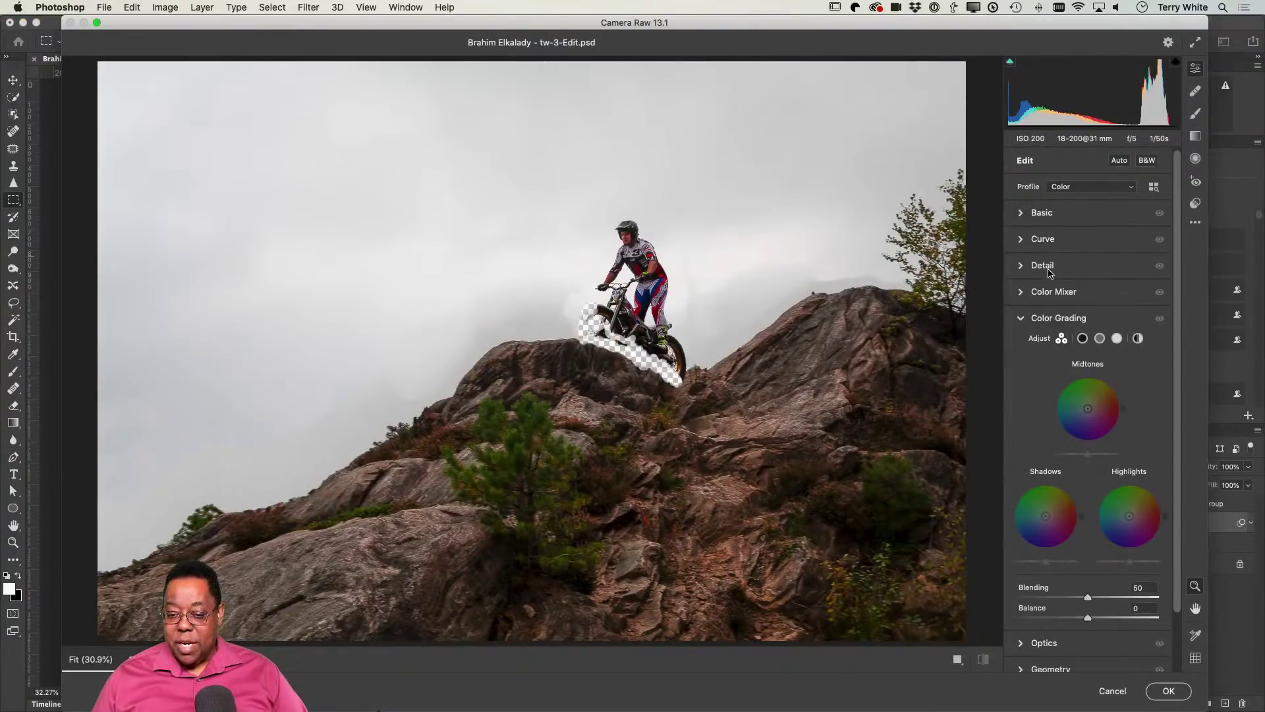
pyautogui.click(1022, 217)
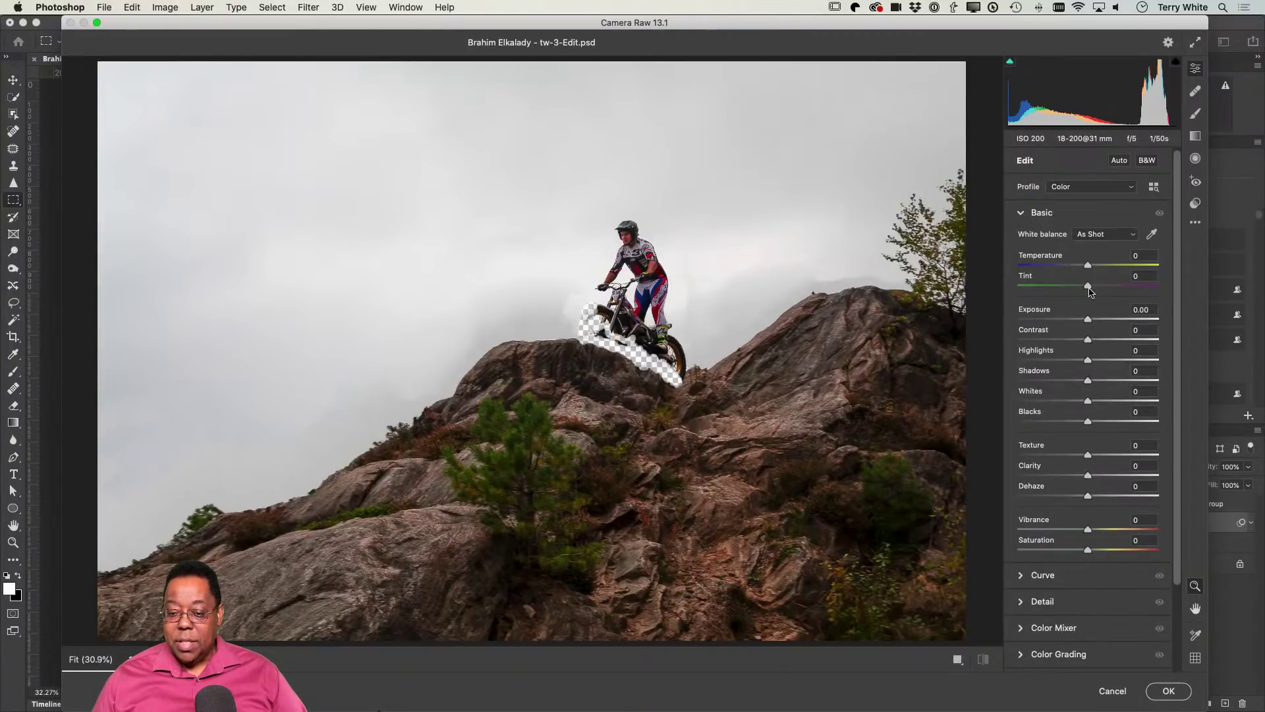
pyautogui.moveTo(1088, 309); pyautogui.dragTo(1091, 322)
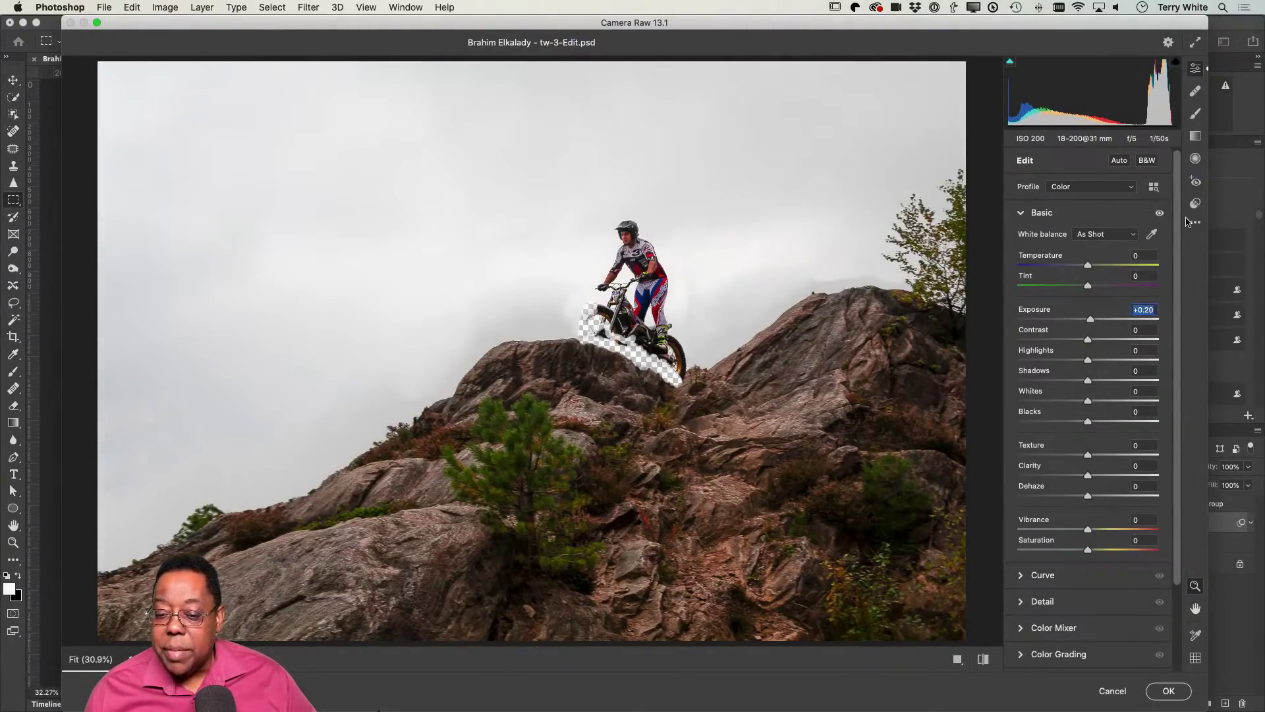
# Add a Radial Filter ellipse around the rider, set its Exposure to +0.85, and apply the Camera Raw edits
pyautogui.click(1196, 158)
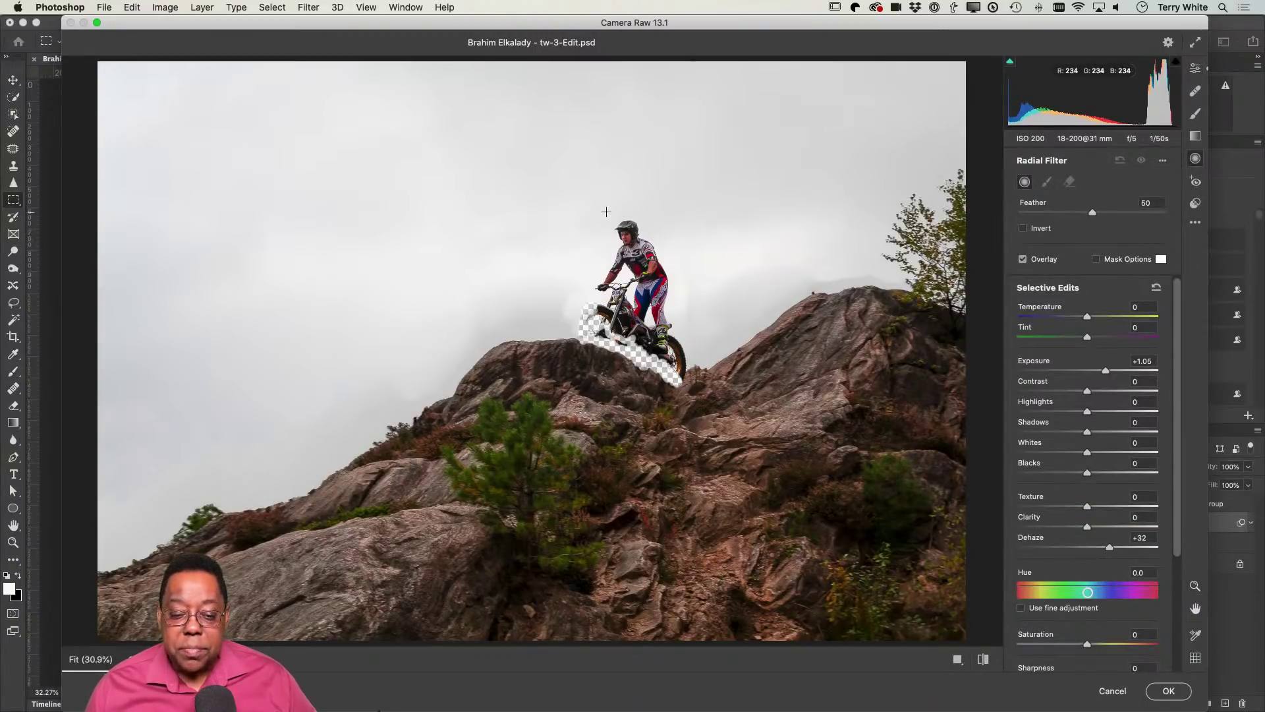
pyautogui.moveTo(634, 253); pyautogui.dragTo(660, 302)
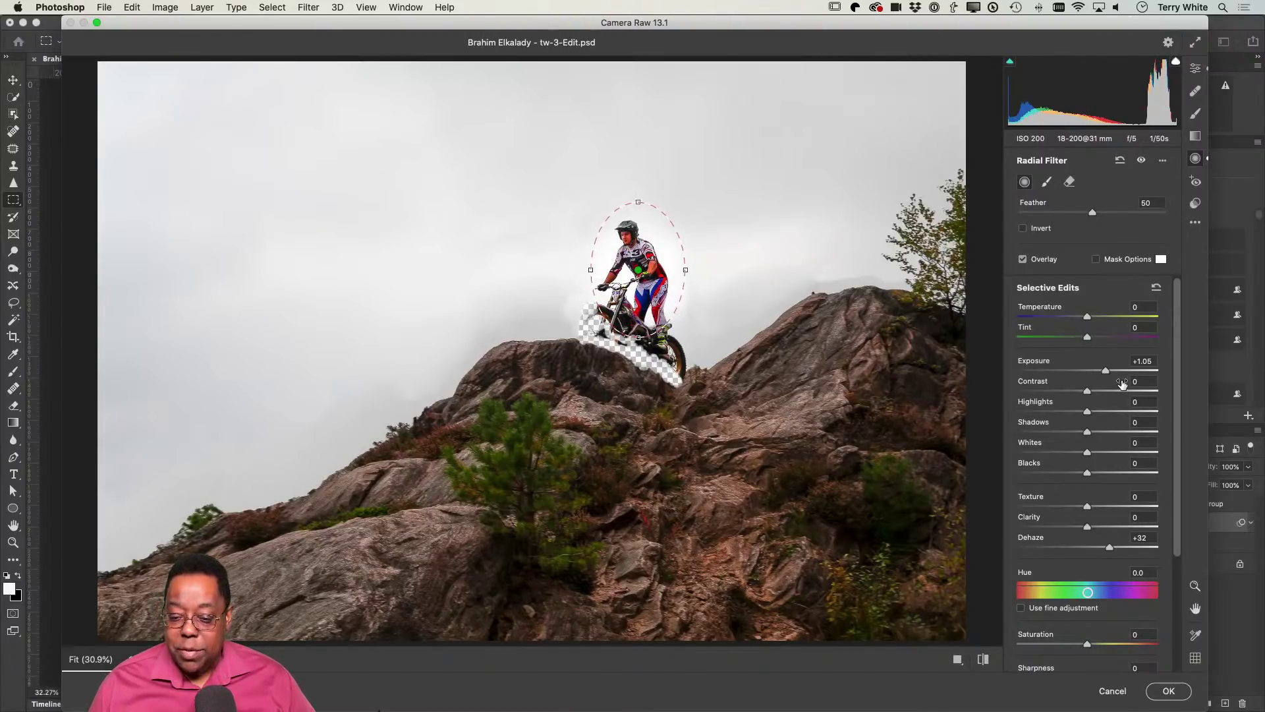
pyautogui.moveTo(1108, 376); pyautogui.dragTo(1105, 379)
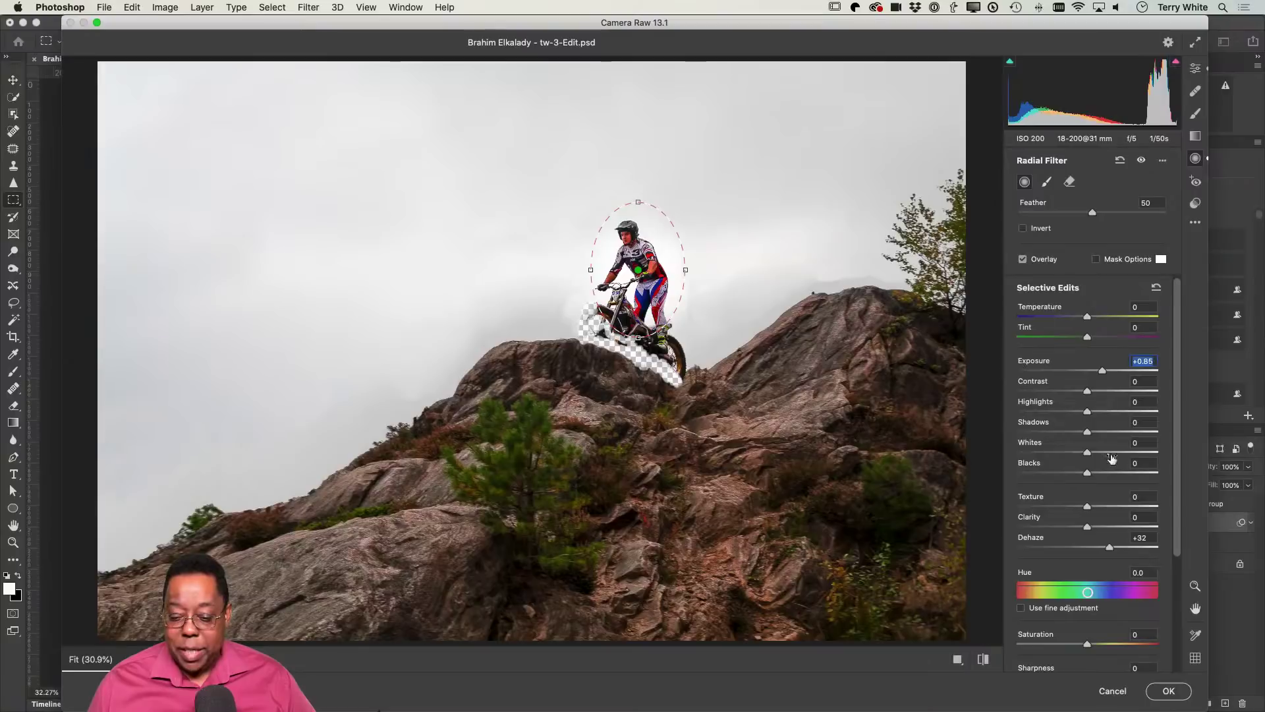
pyautogui.click(1169, 692)
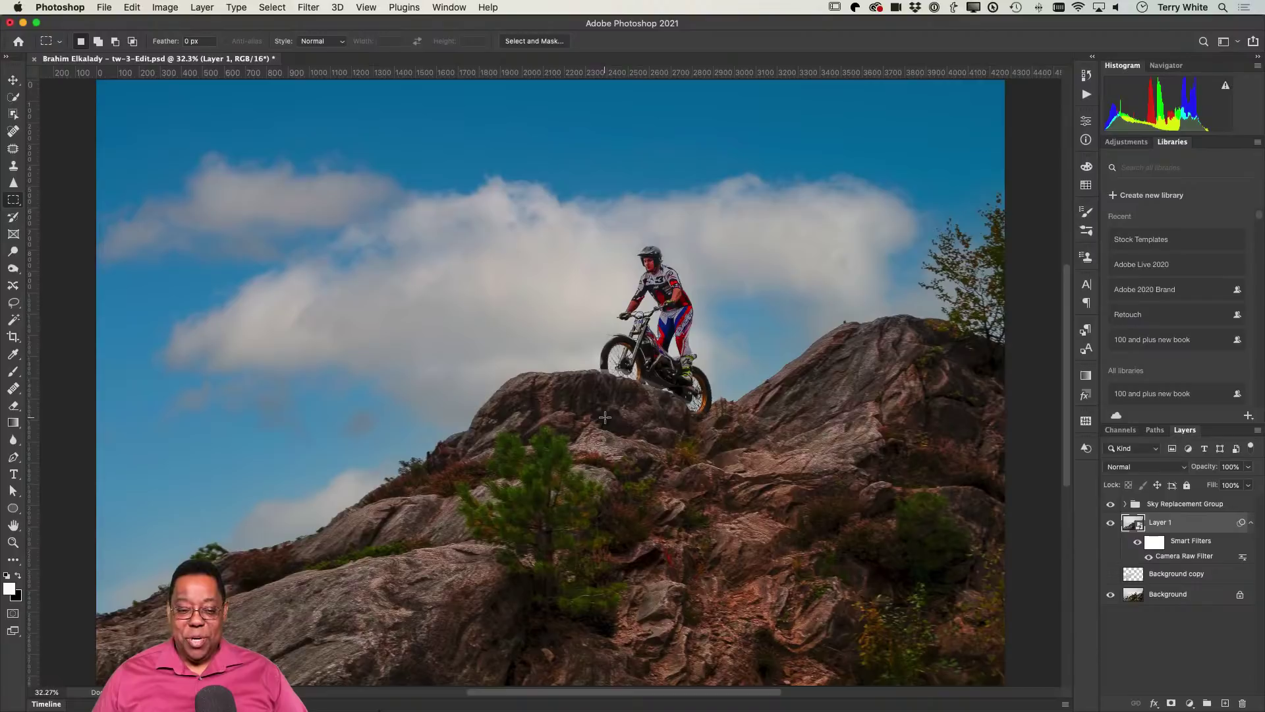
# Save the edited motorbike document and switch to Lightroom Classic
pyautogui.press('super+s')
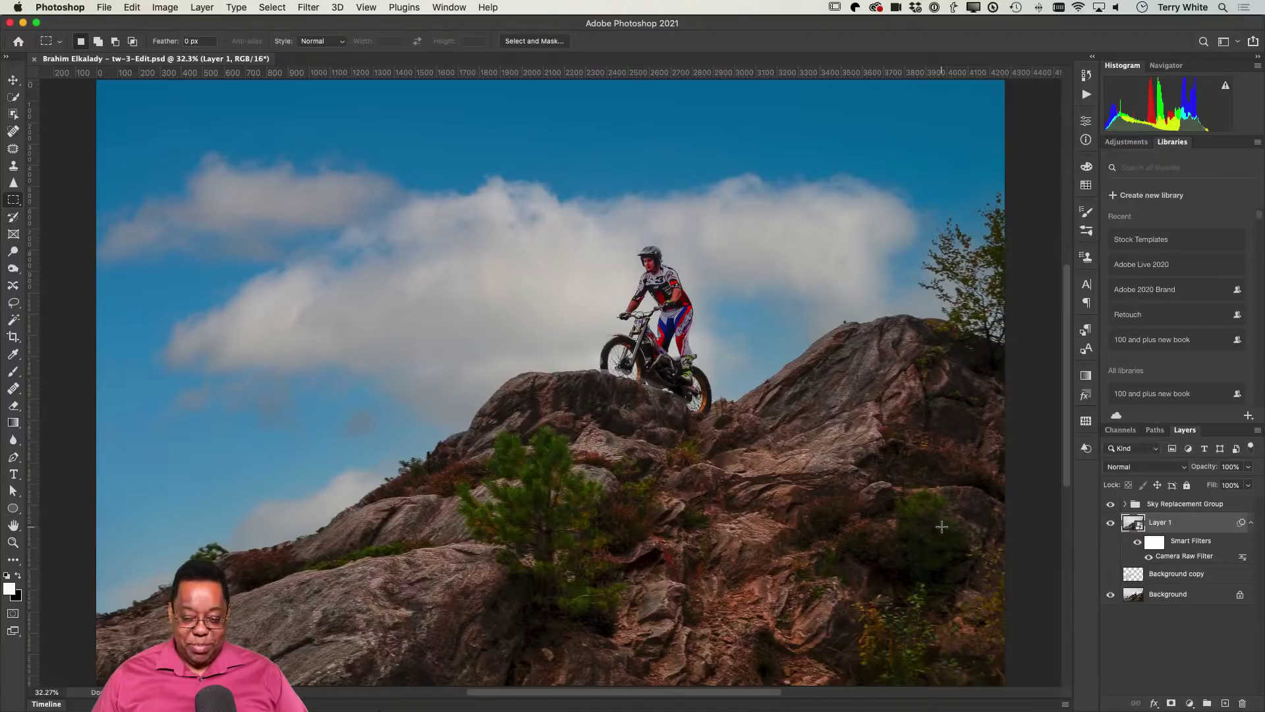
pyautogui.press('super+Tab')
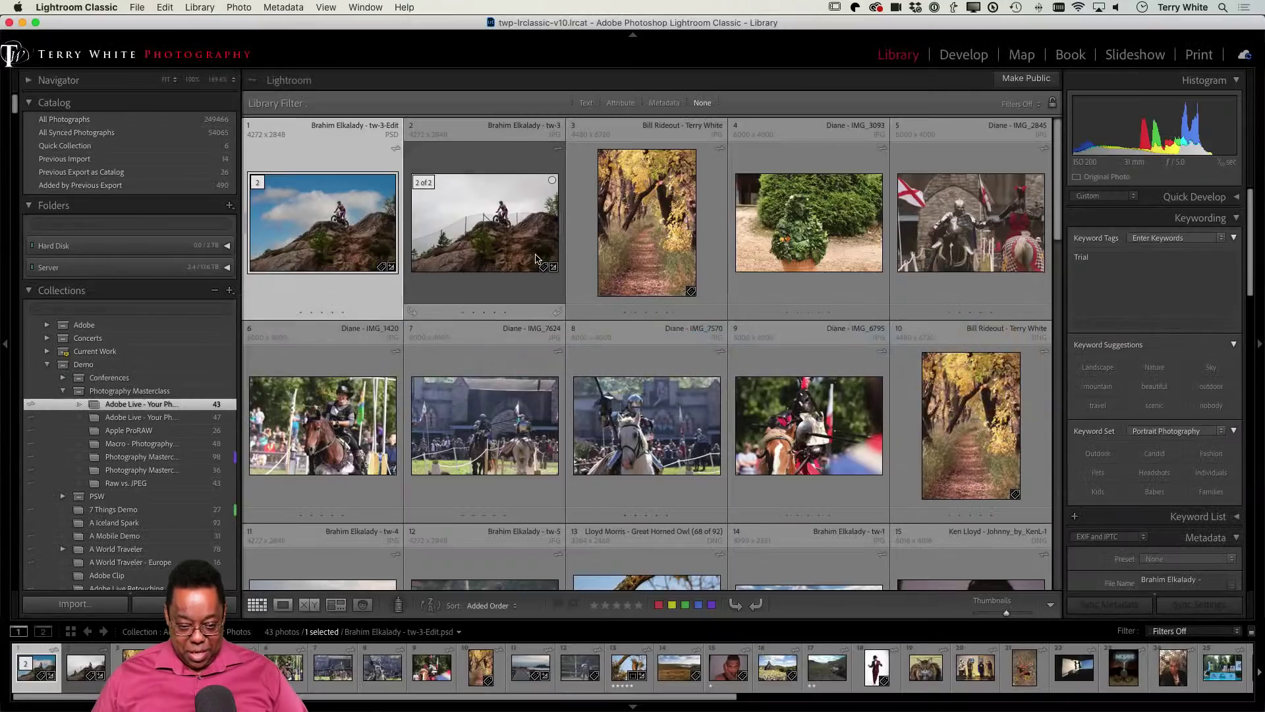
# Compare the original fenced motorbike photo with the edited version in full-screen preview, then return to the Library grid
pyautogui.click(539, 262)
pyautogui.press('f')
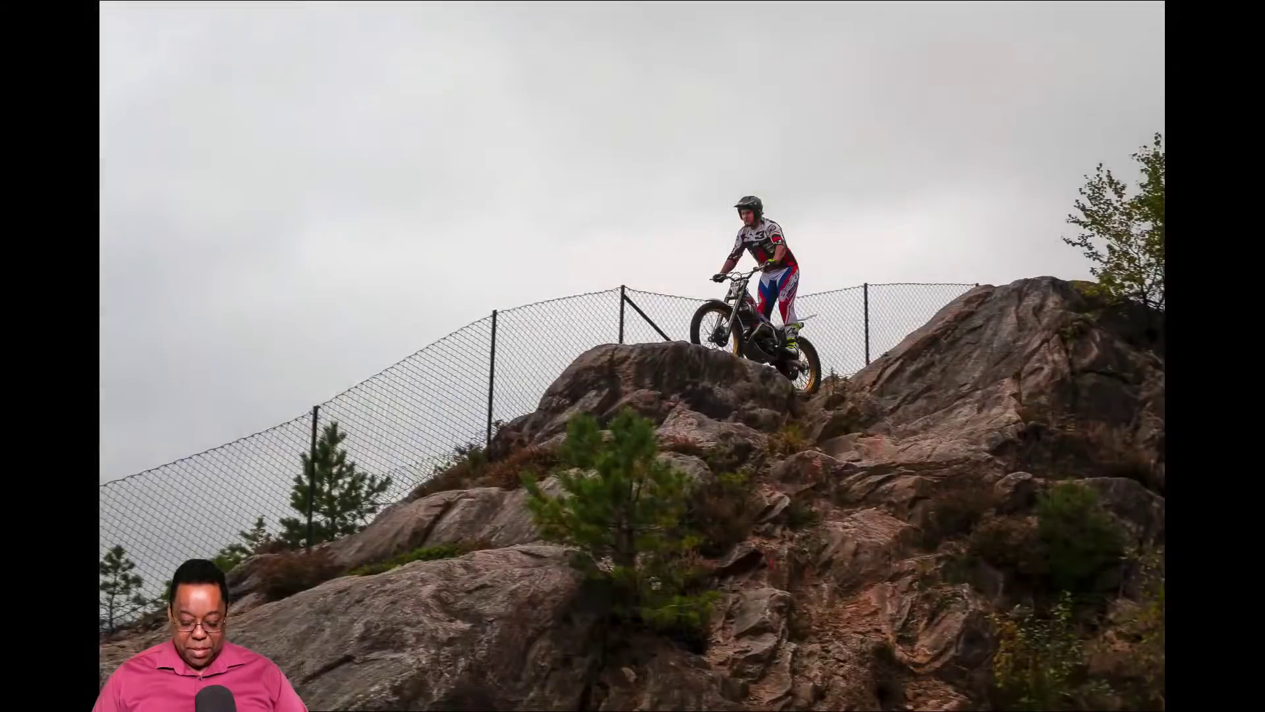
pyautogui.press('Right')
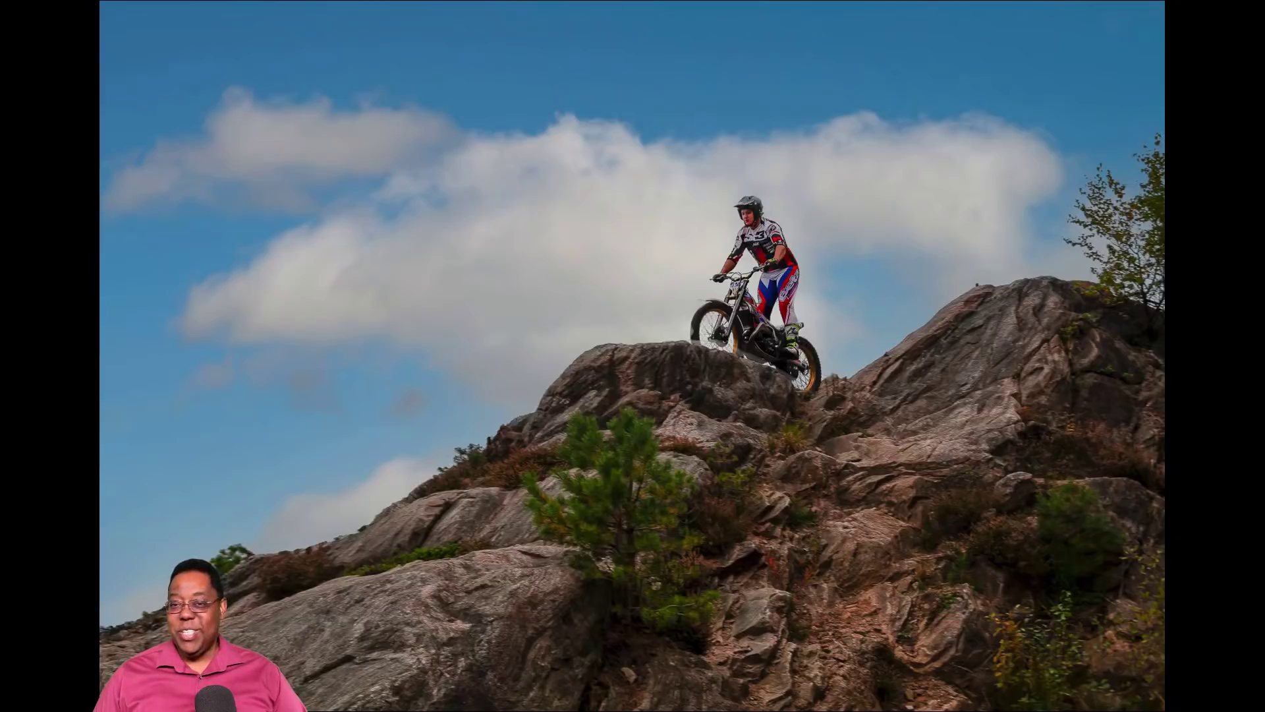
pyautogui.press('Left')
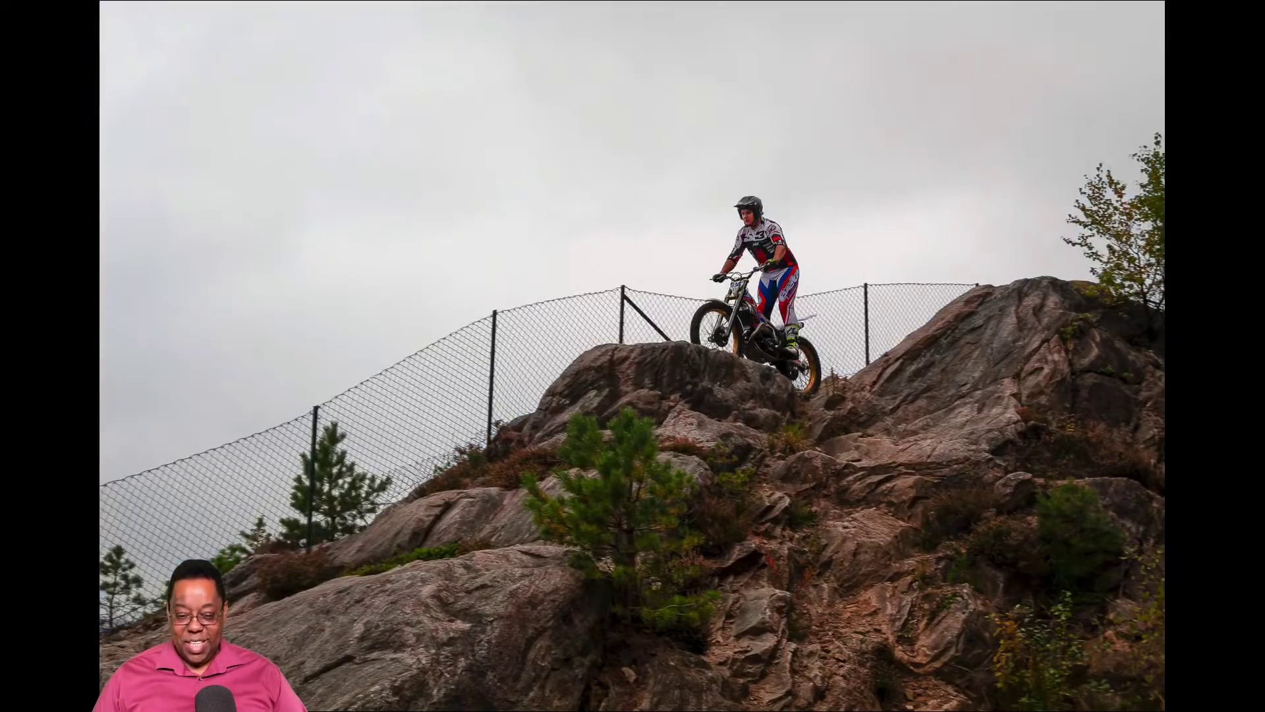
pyautogui.press('Right')
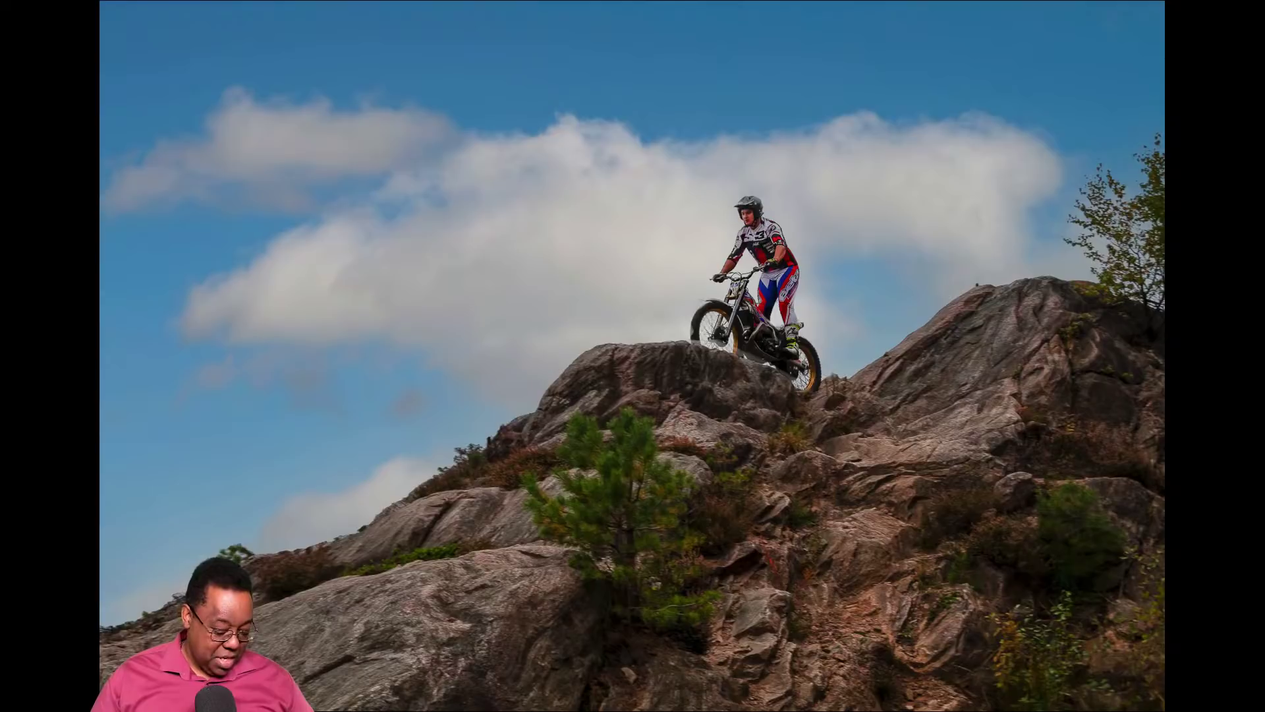
pyautogui.press('Escape')
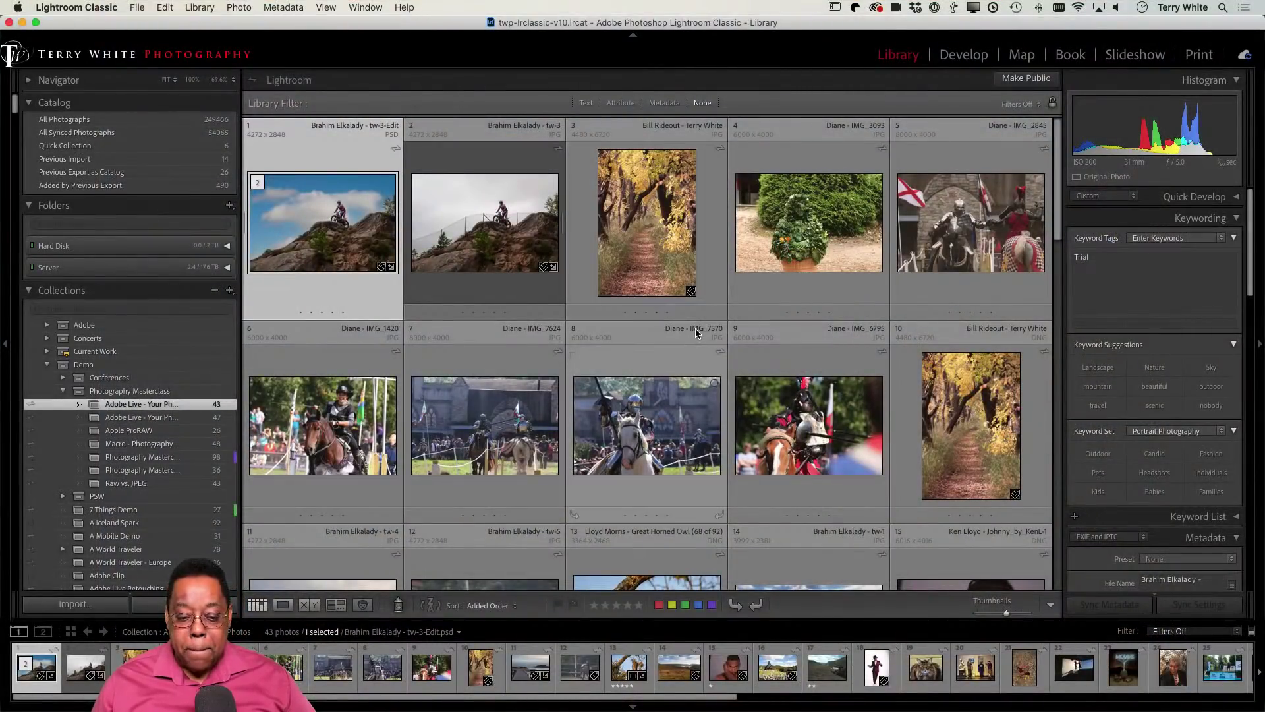
# Open the portrait of the man resting his head on his hand in Develop and inspect his shoulder scar at 100%
pyautogui.scroll(-3, 723, 356)
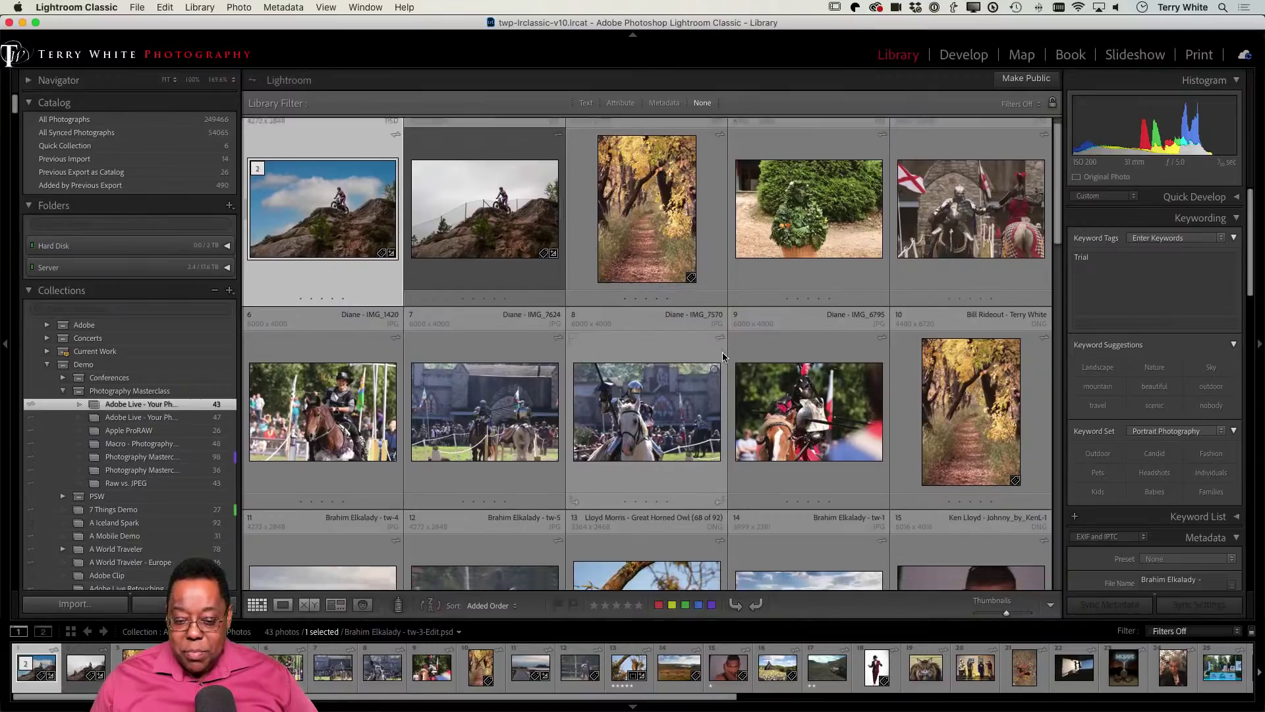
pyautogui.scroll(-2, 722, 352)
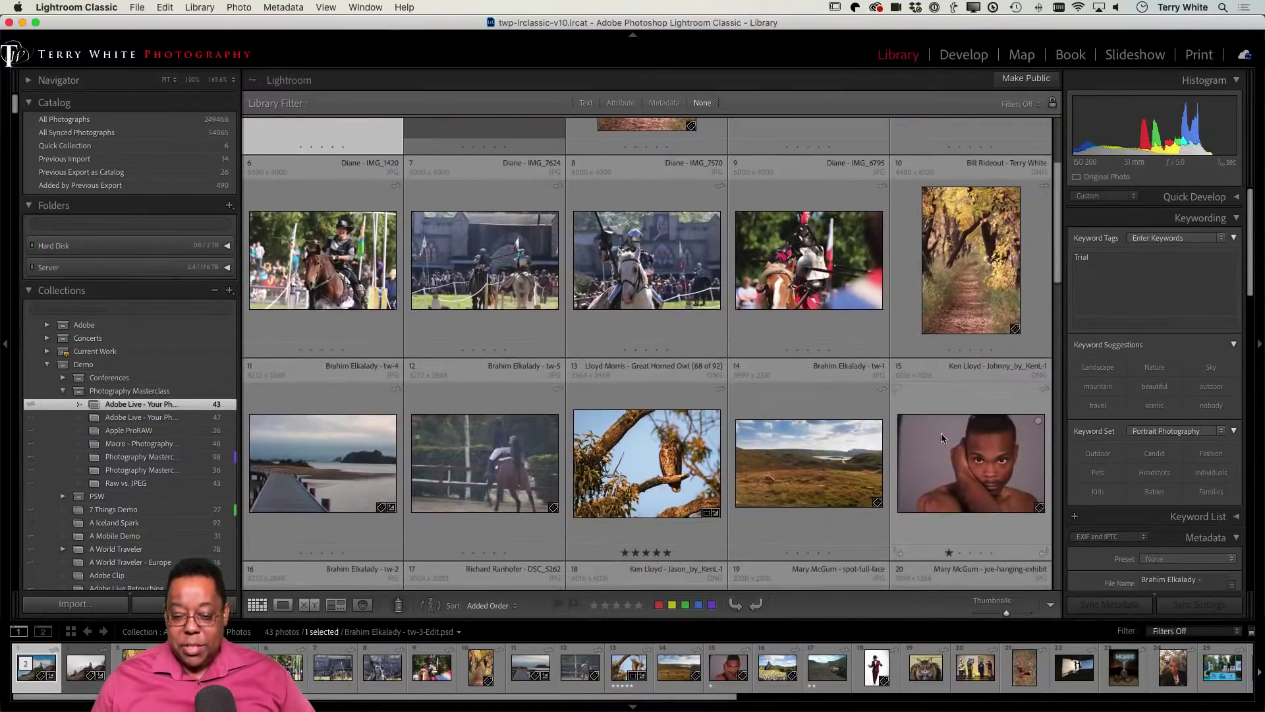
pyautogui.click(913, 446)
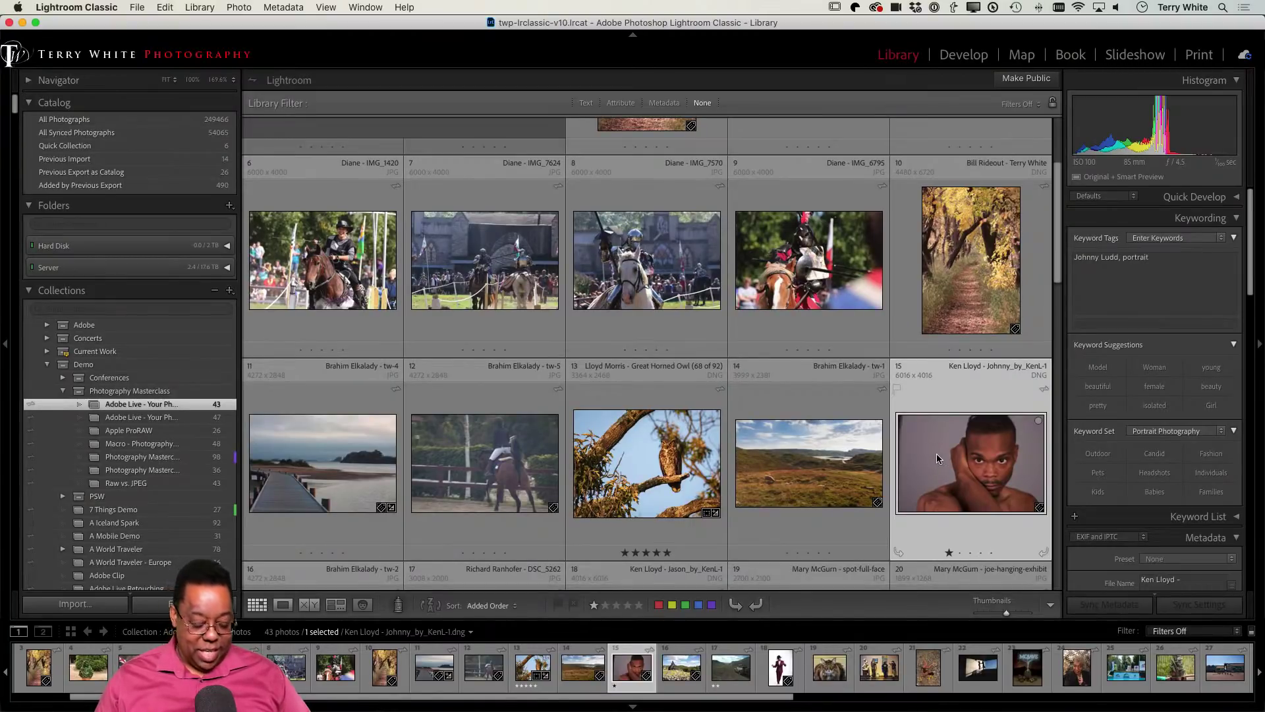
pyautogui.press('d')
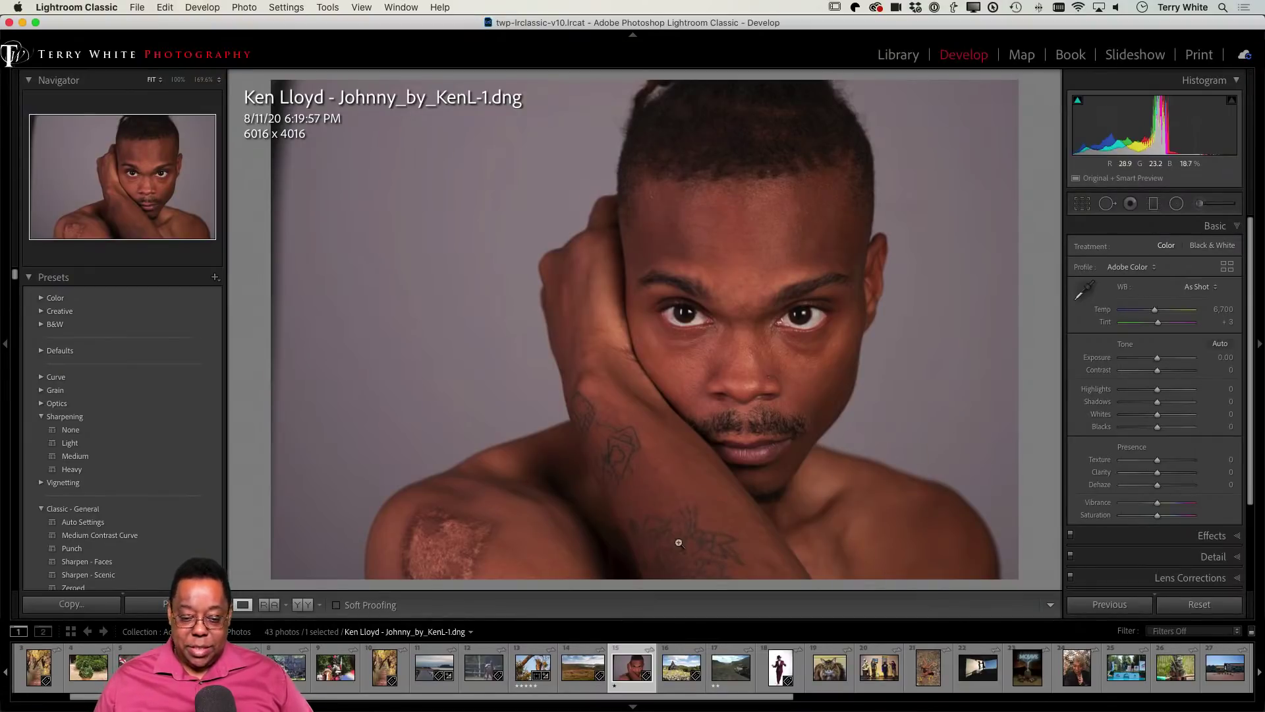
pyautogui.click(442, 540)
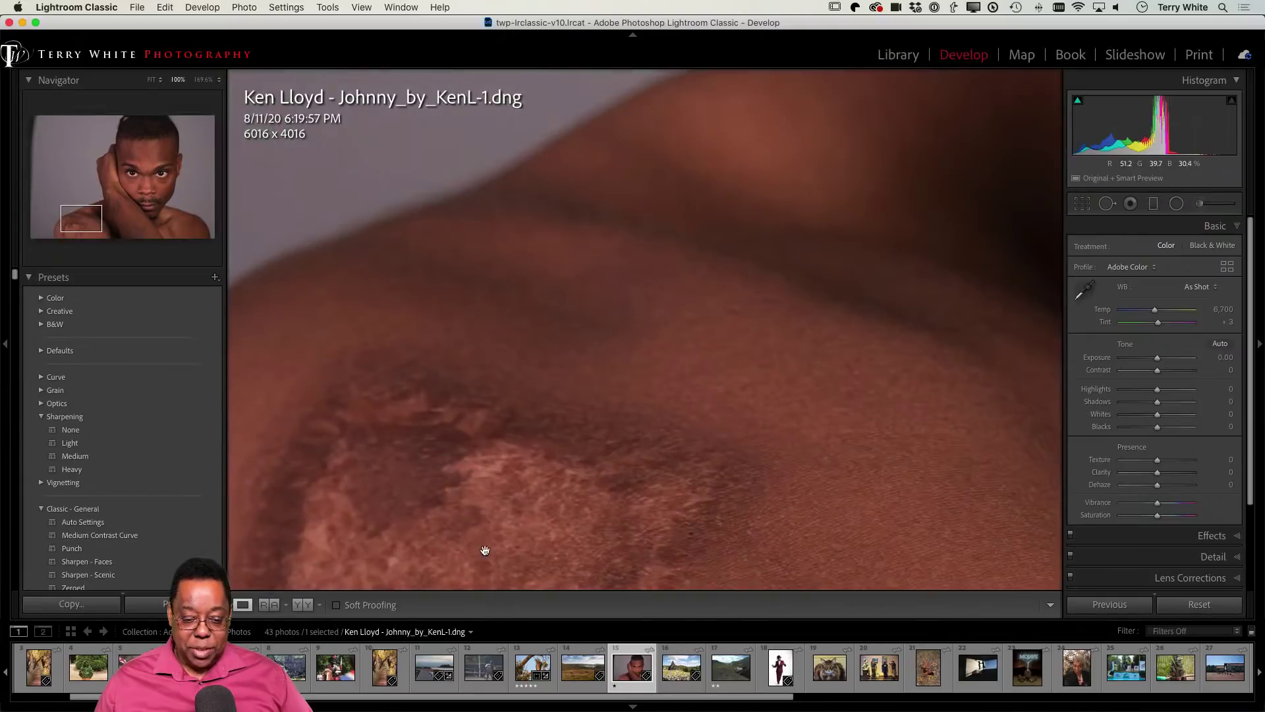
# Examine the scar texture and surrounding shoulder skin at 100%, and return to the full portrait view
pyautogui.moveTo(485, 550); pyautogui.dragTo(565, 350)
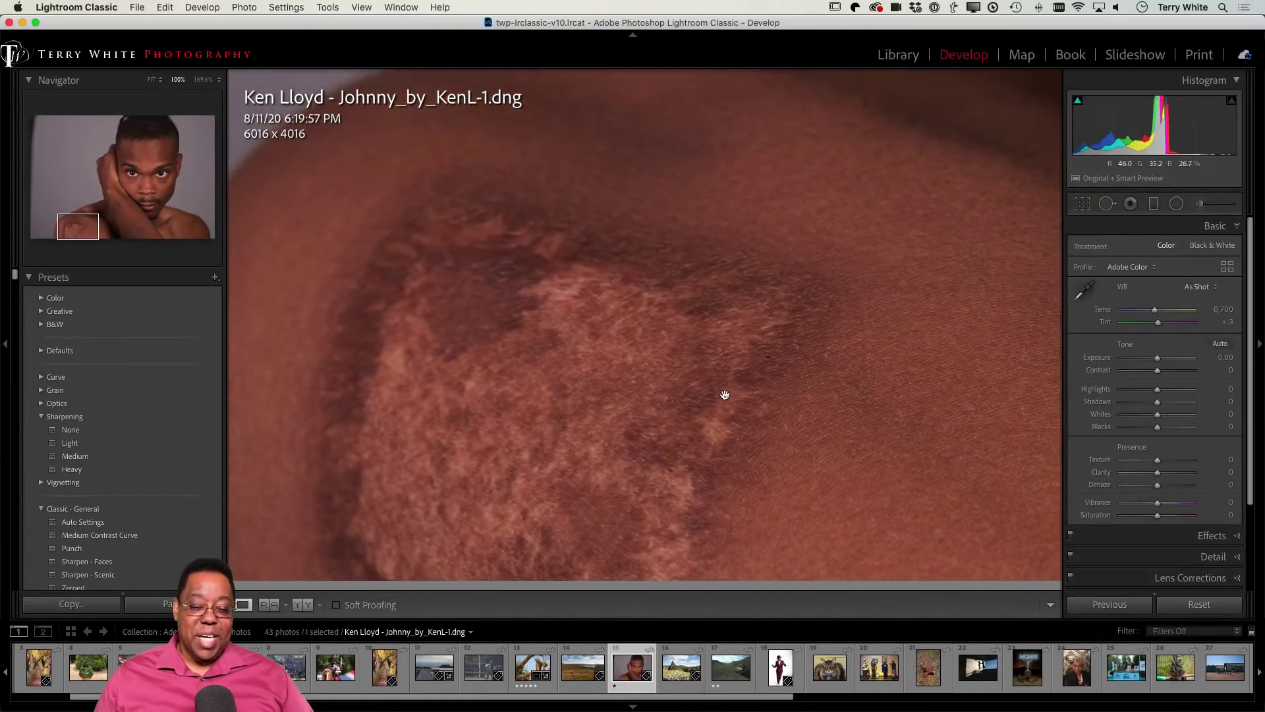
pyautogui.moveTo(742, 353); pyautogui.dragTo(885, 391)
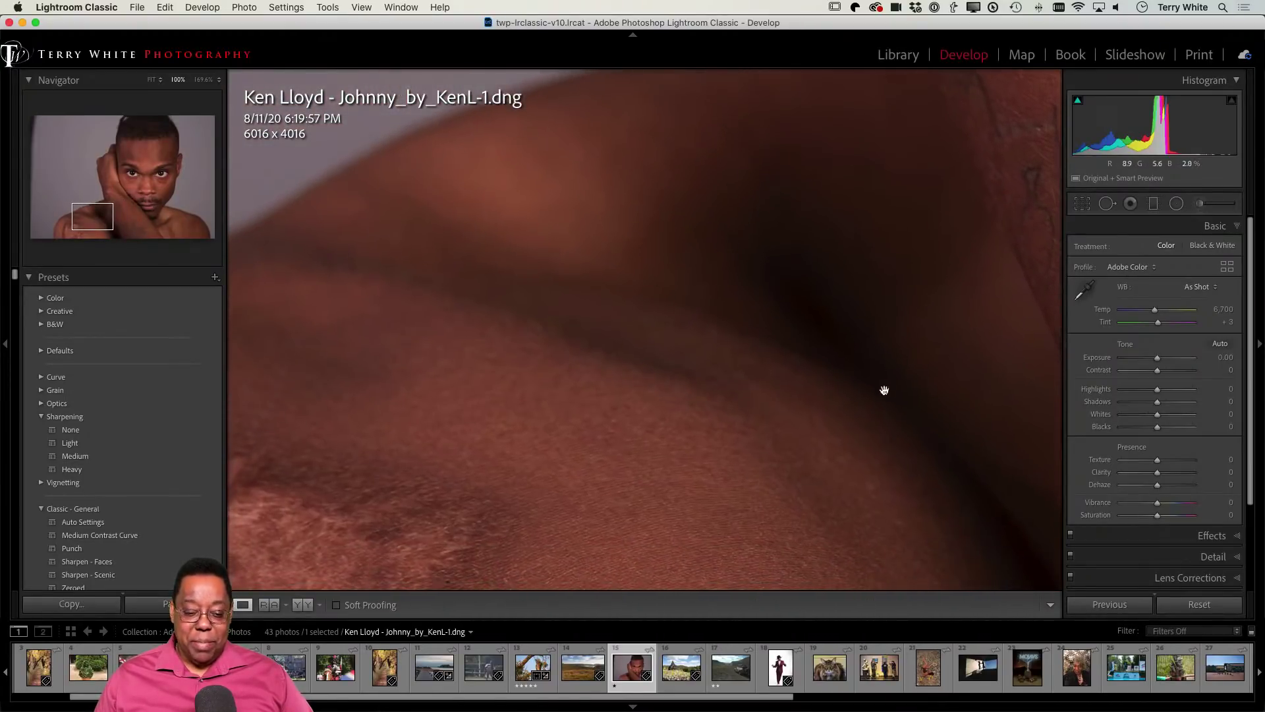
pyautogui.moveTo(506, 514); pyautogui.dragTo(761, 370)
pyautogui.moveTo(491, 443); pyautogui.dragTo(552, 374)
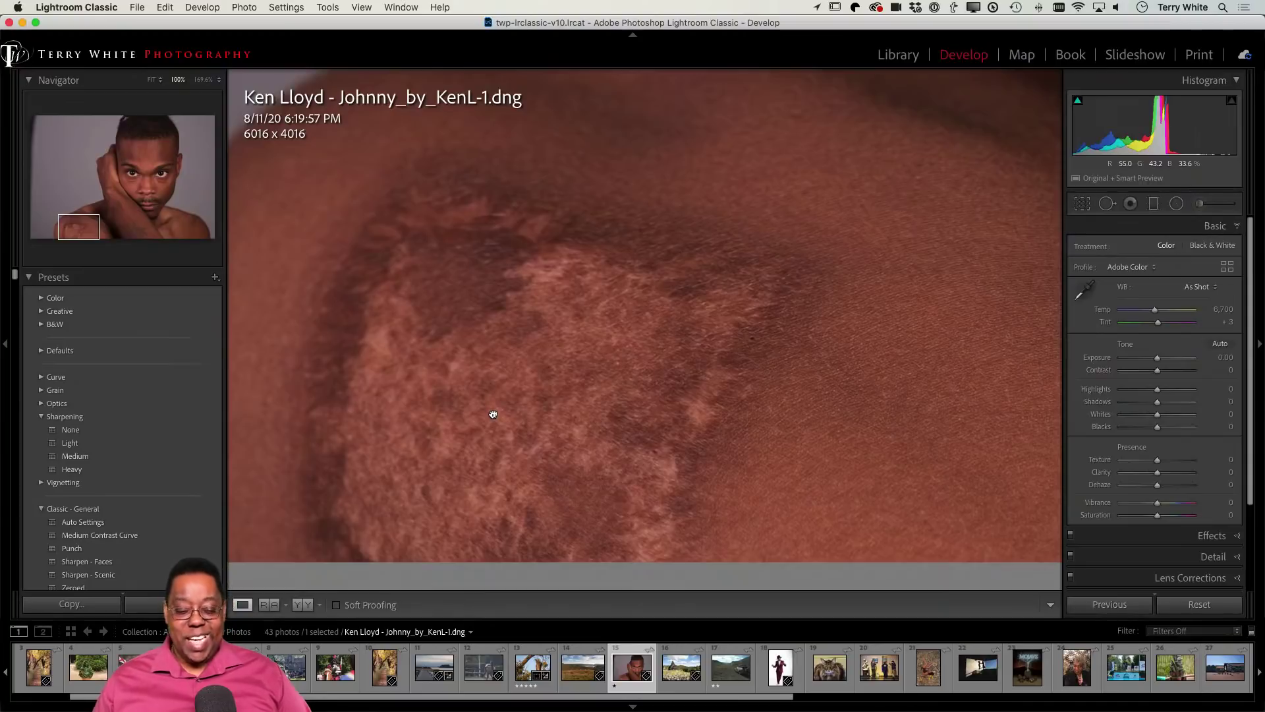
pyautogui.click(493, 414)
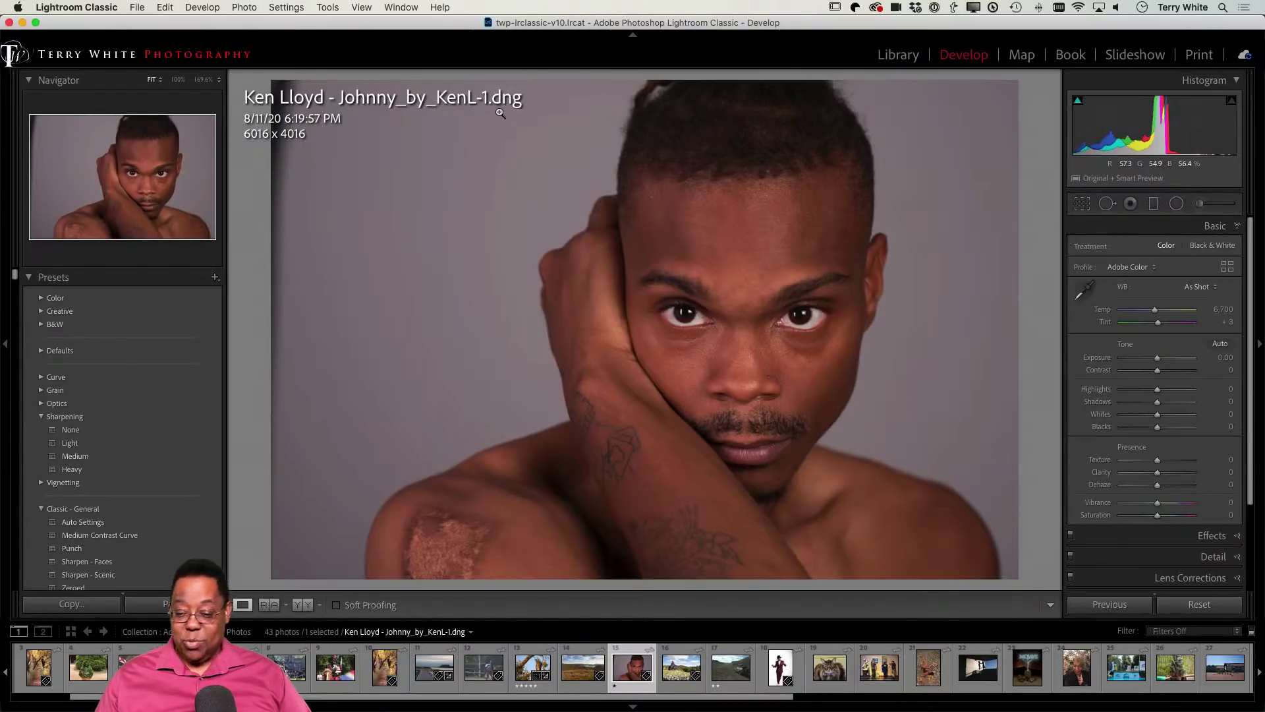
# Enable lens profile corrections for the portrait, toggling them off and on to compare the effect
pyautogui.scroll(-2, 1185, 461)
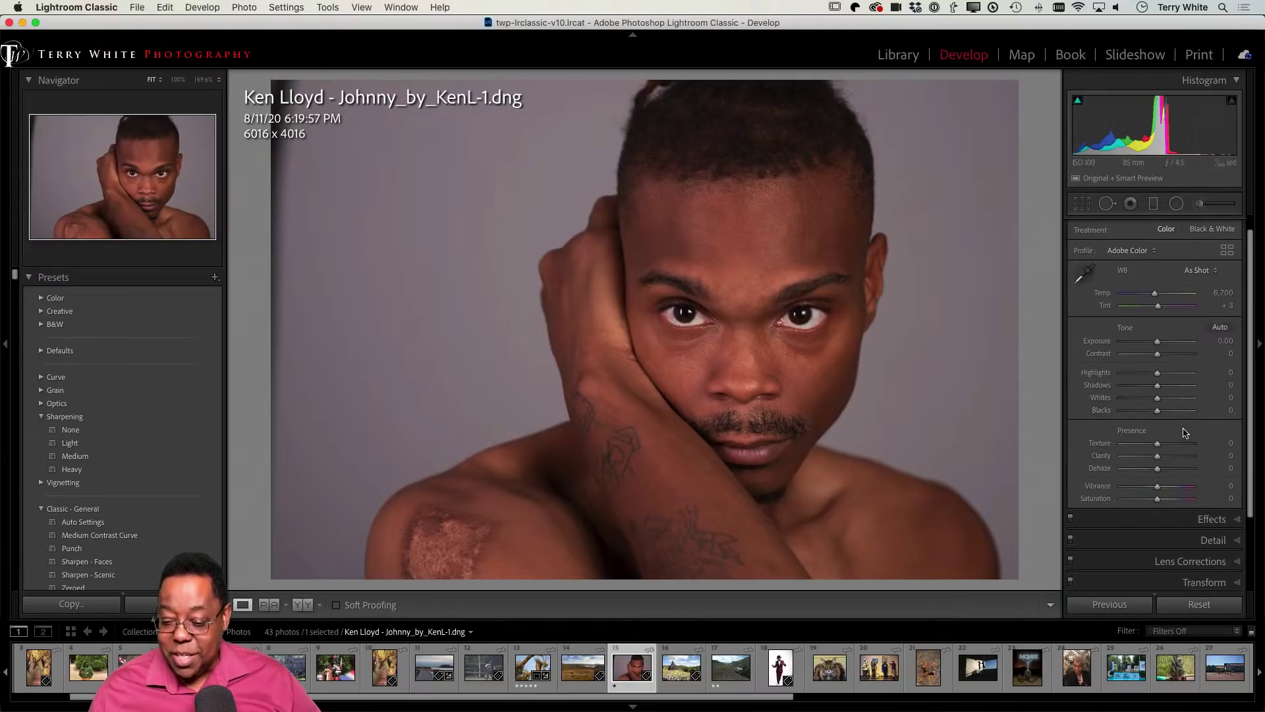
pyautogui.click(1193, 555)
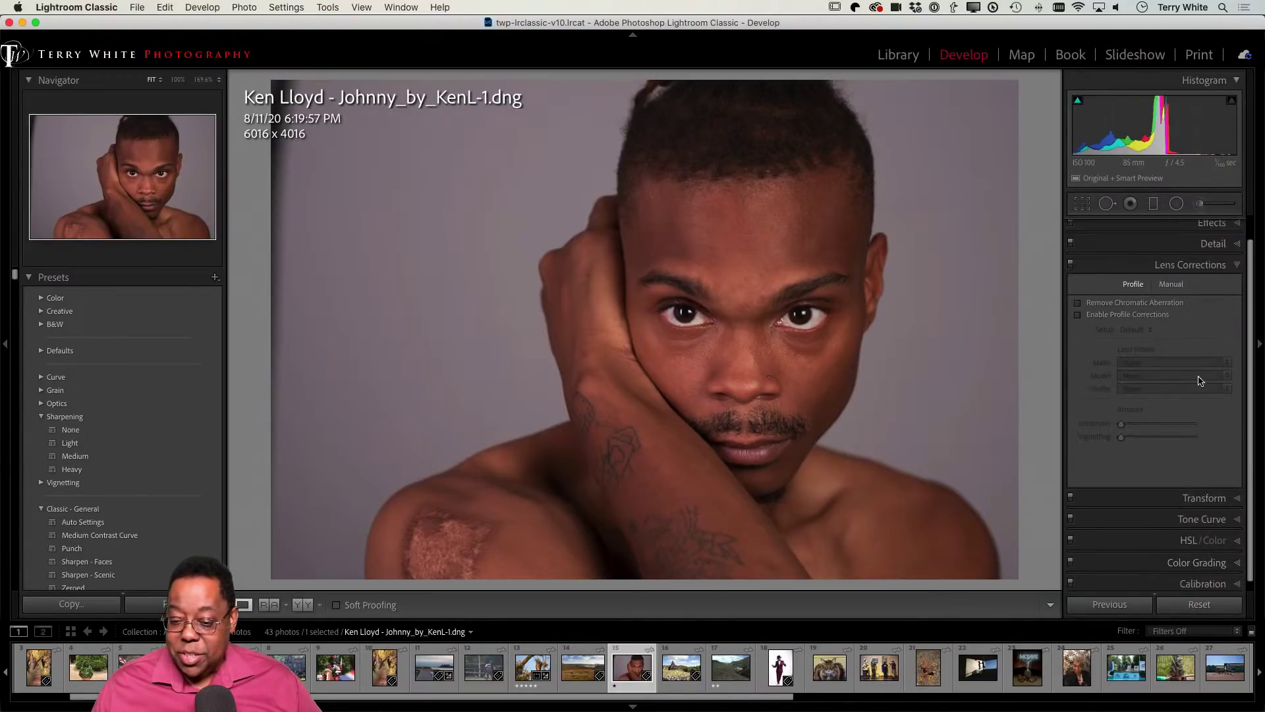
pyautogui.click(1092, 316)
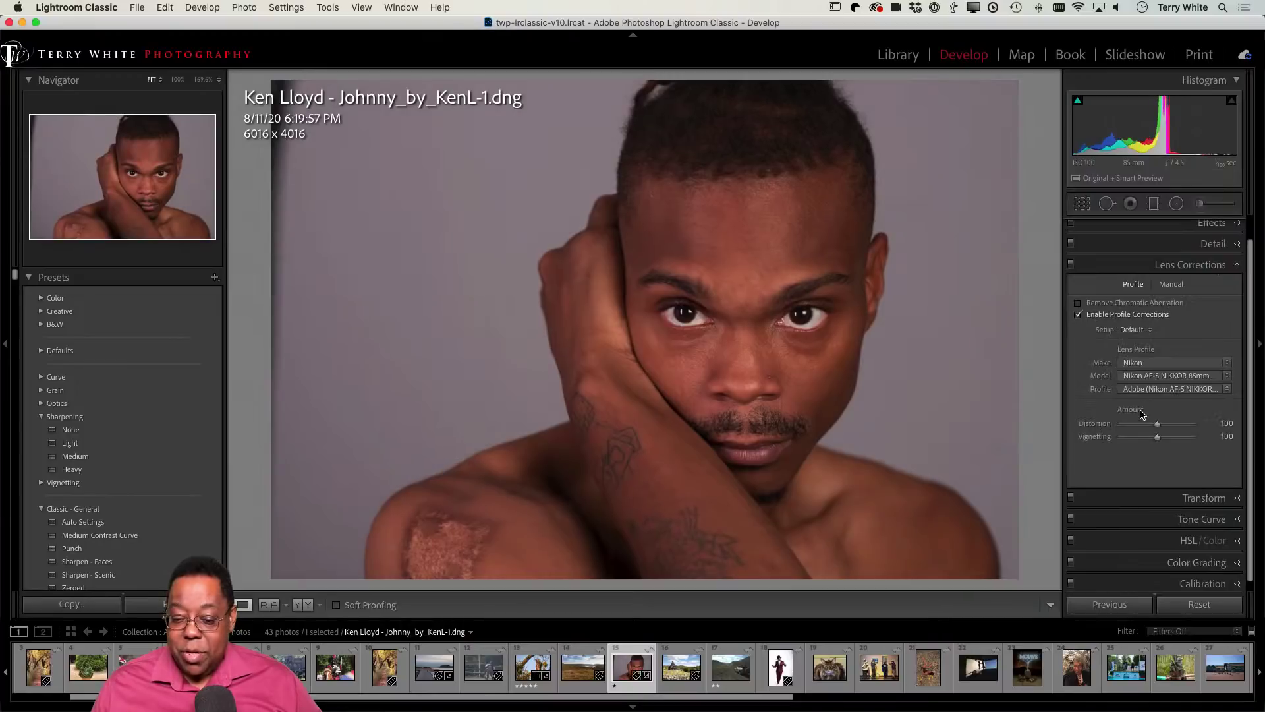
pyautogui.click(1092, 319)
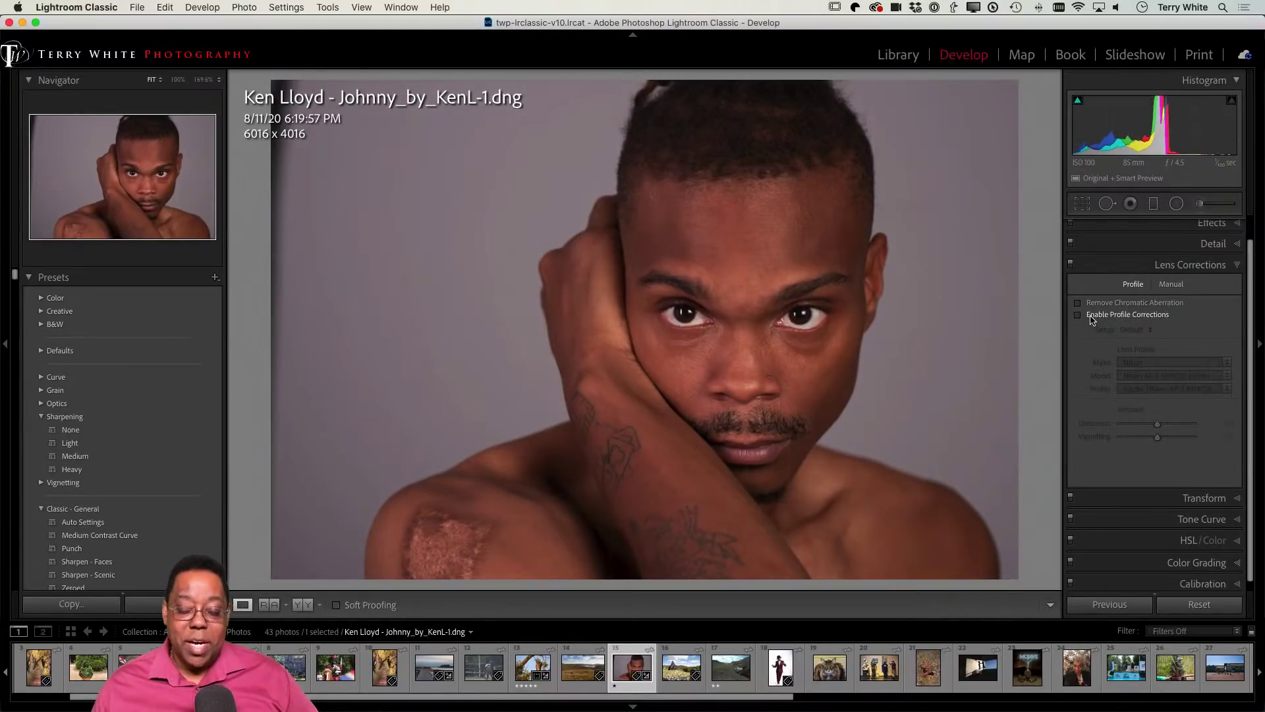
pyautogui.click(1091, 319)
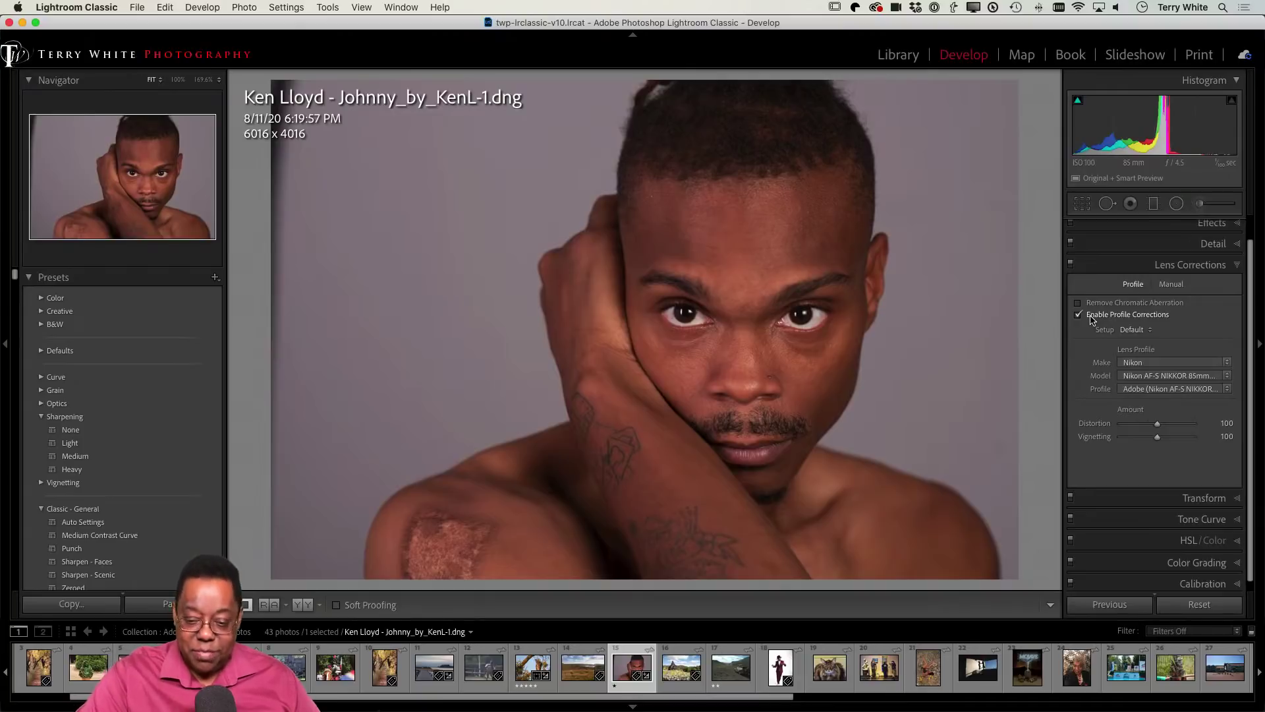
# Apply the Adobe Portrait profile and set the white balance by sampling the grey background beside the man
pyautogui.scroll(2, 1215, 276)
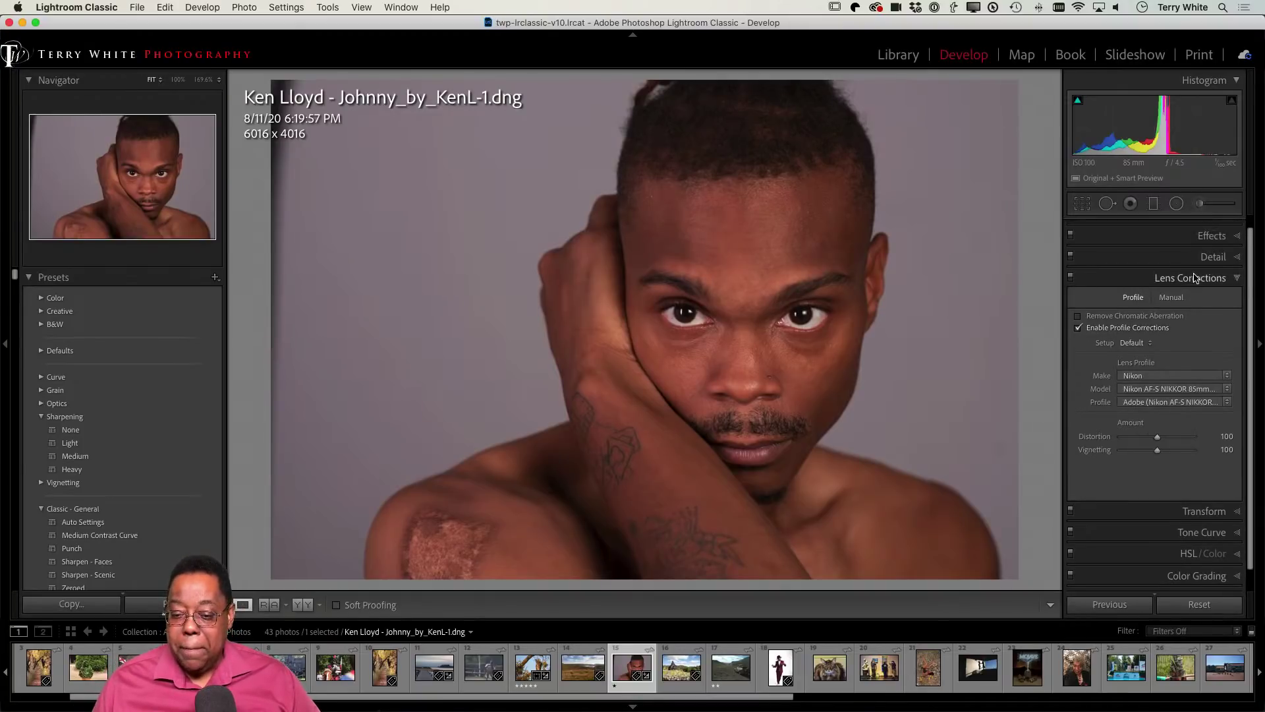
pyautogui.click(1213, 228)
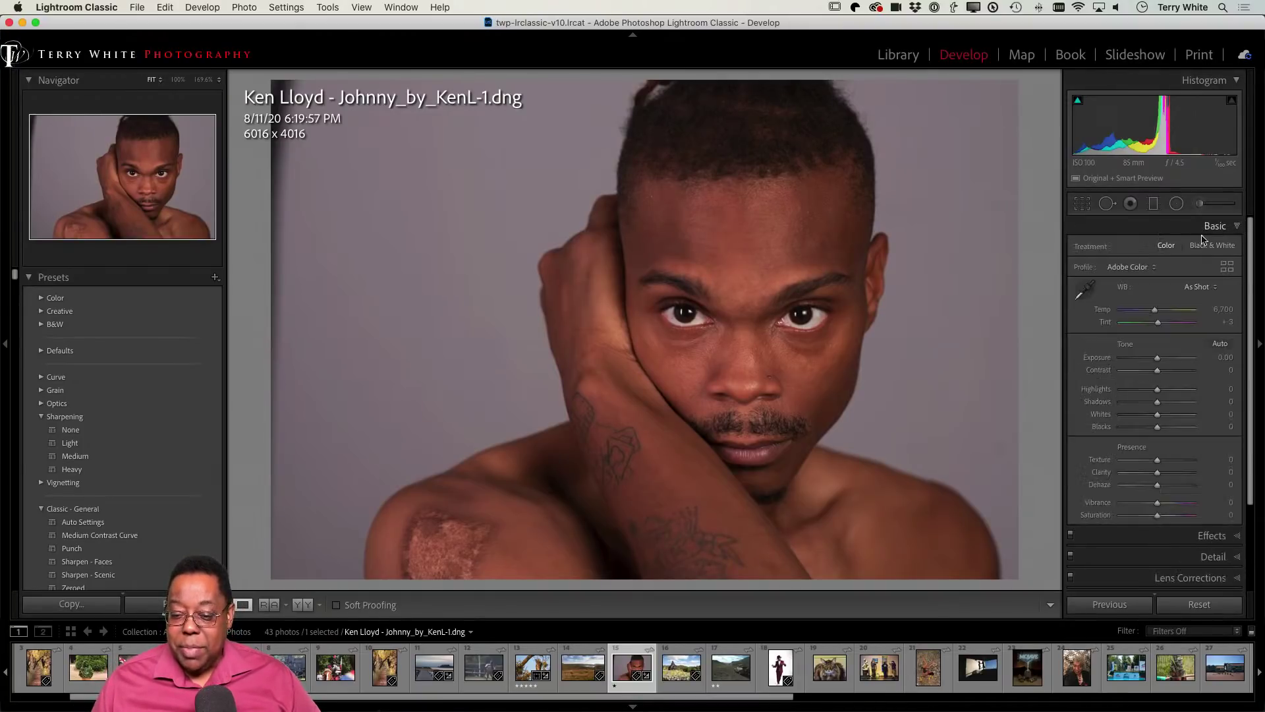
pyautogui.click(1143, 267)
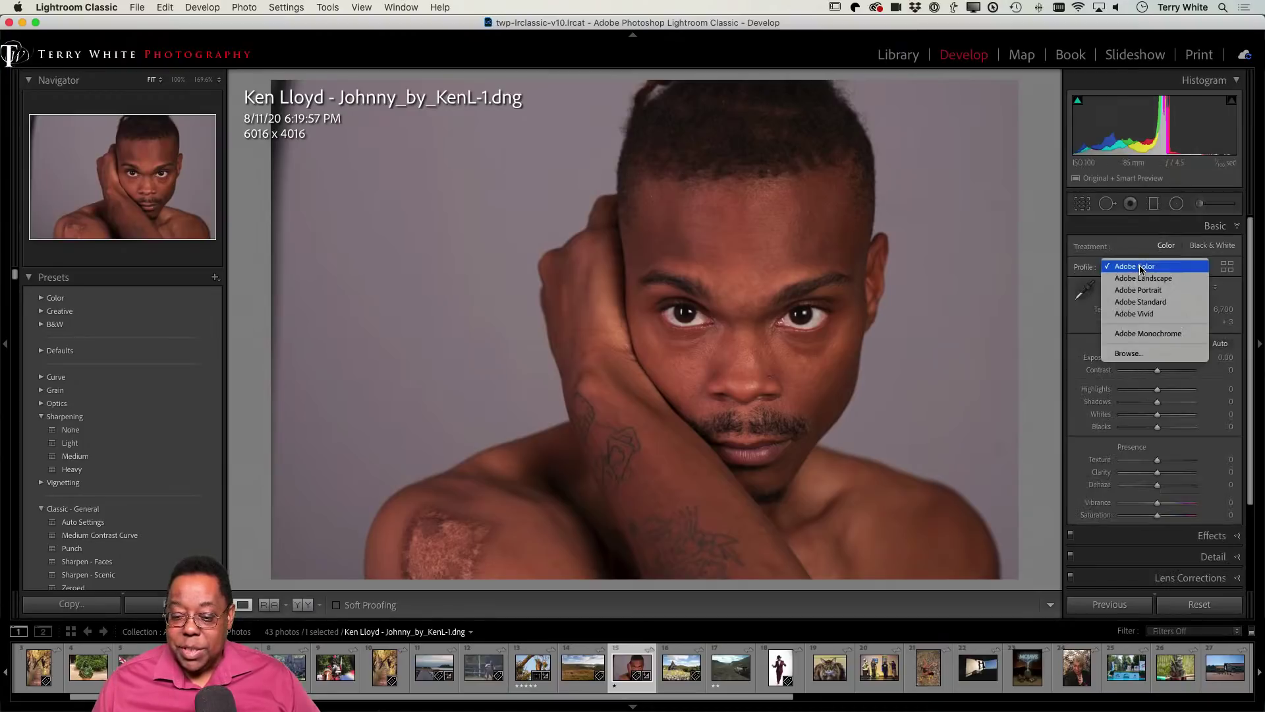
pyautogui.click(1168, 293)
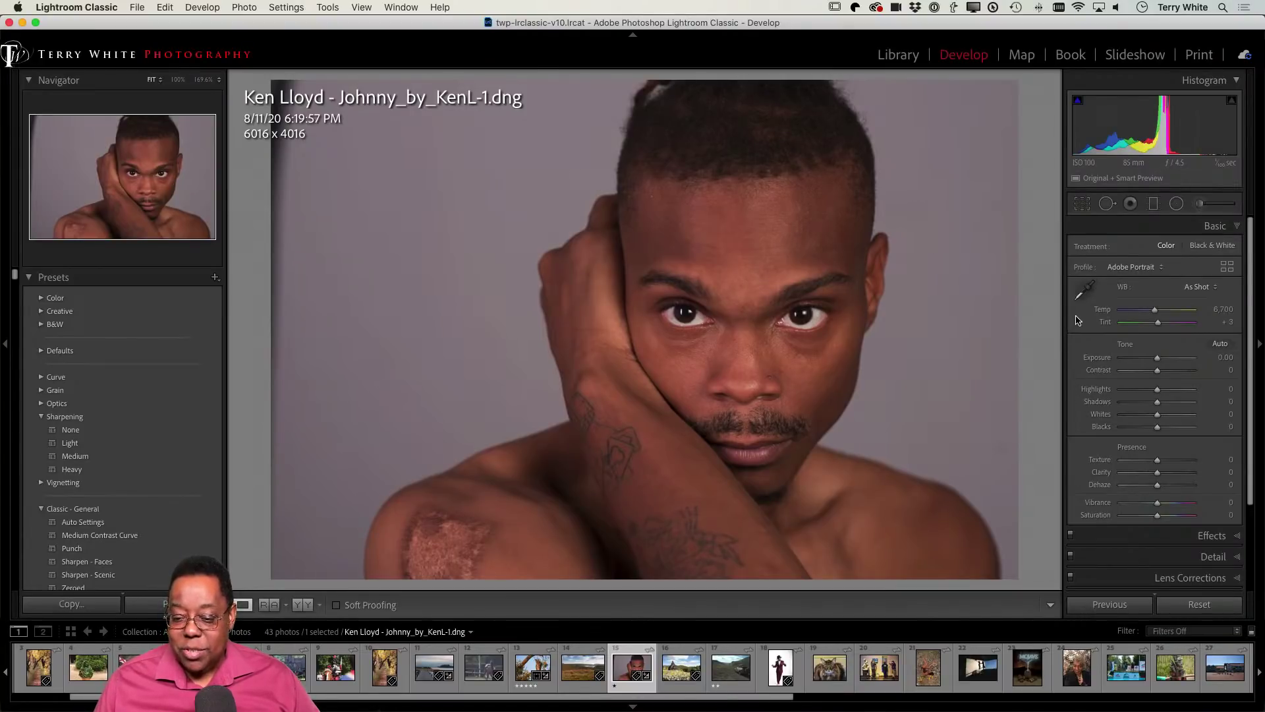
pyautogui.click(1081, 294)
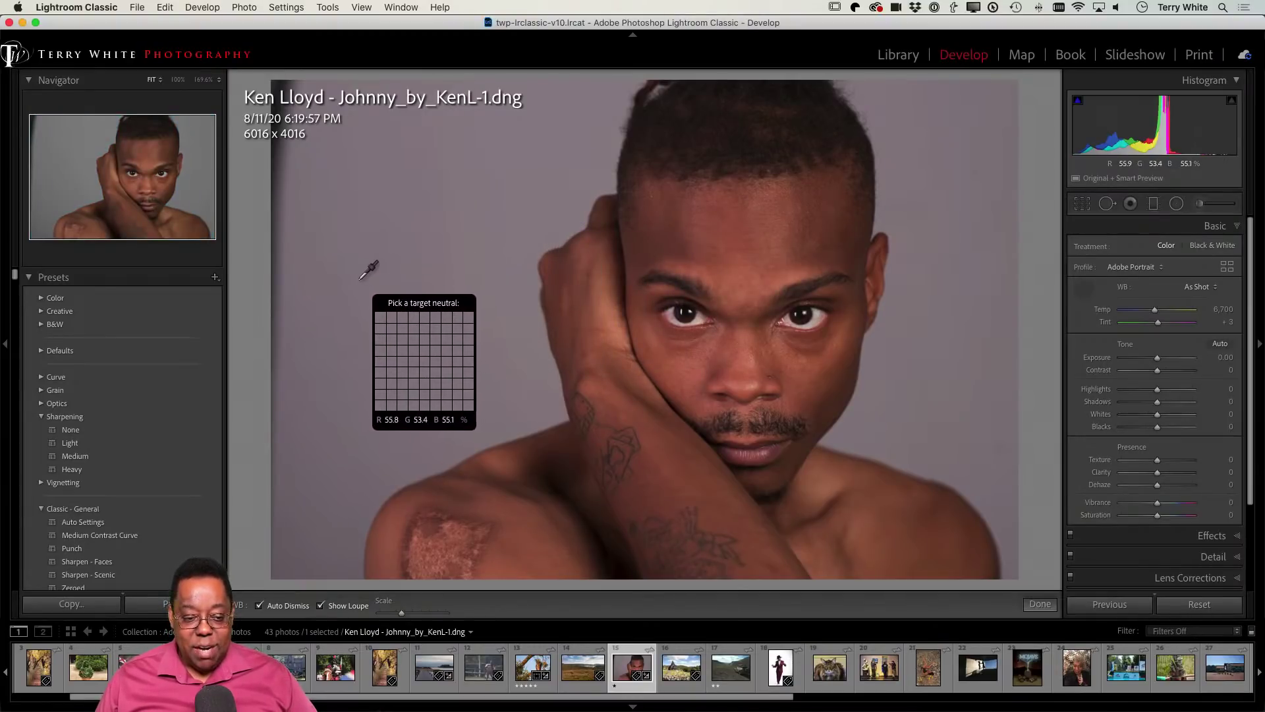
pyautogui.click(363, 203)
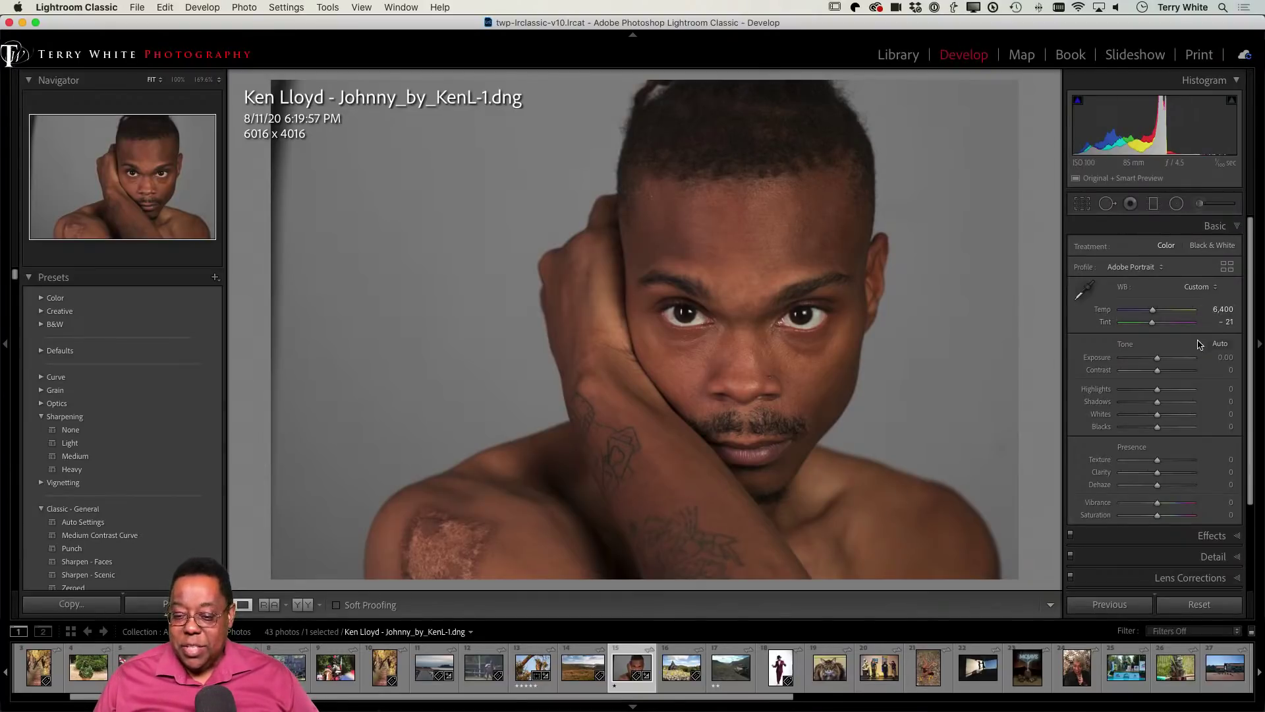
# Apply Auto tone to the portrait, with Saturation and Vibrance reset to 0 and Blacks raised to +7
pyautogui.click(1219, 344)
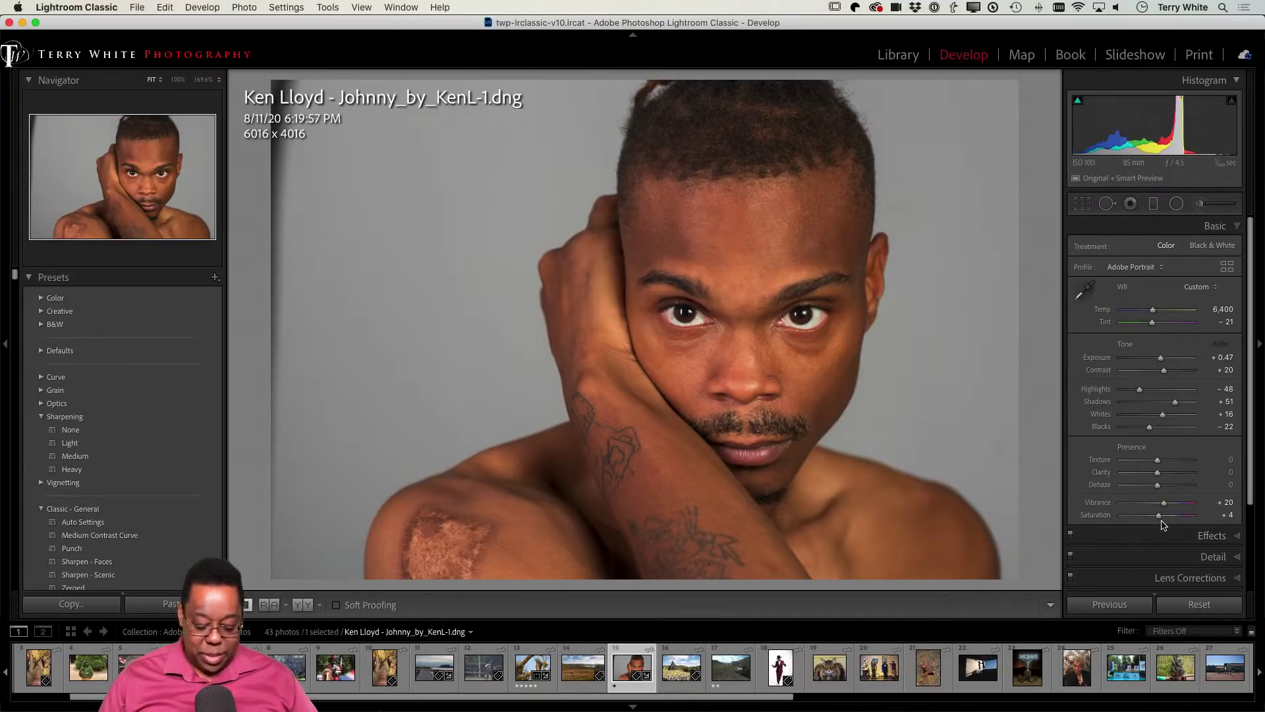
pyautogui.press('alt')
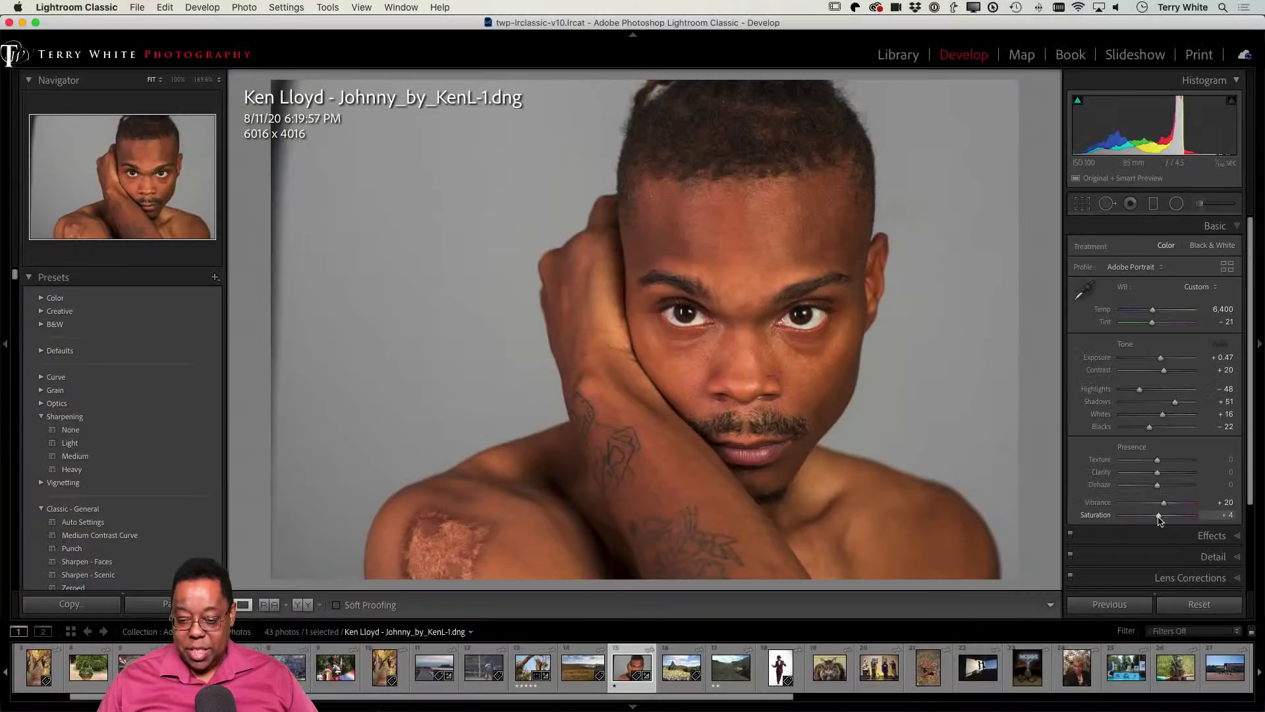
pyautogui.doubleClick(1158, 516)
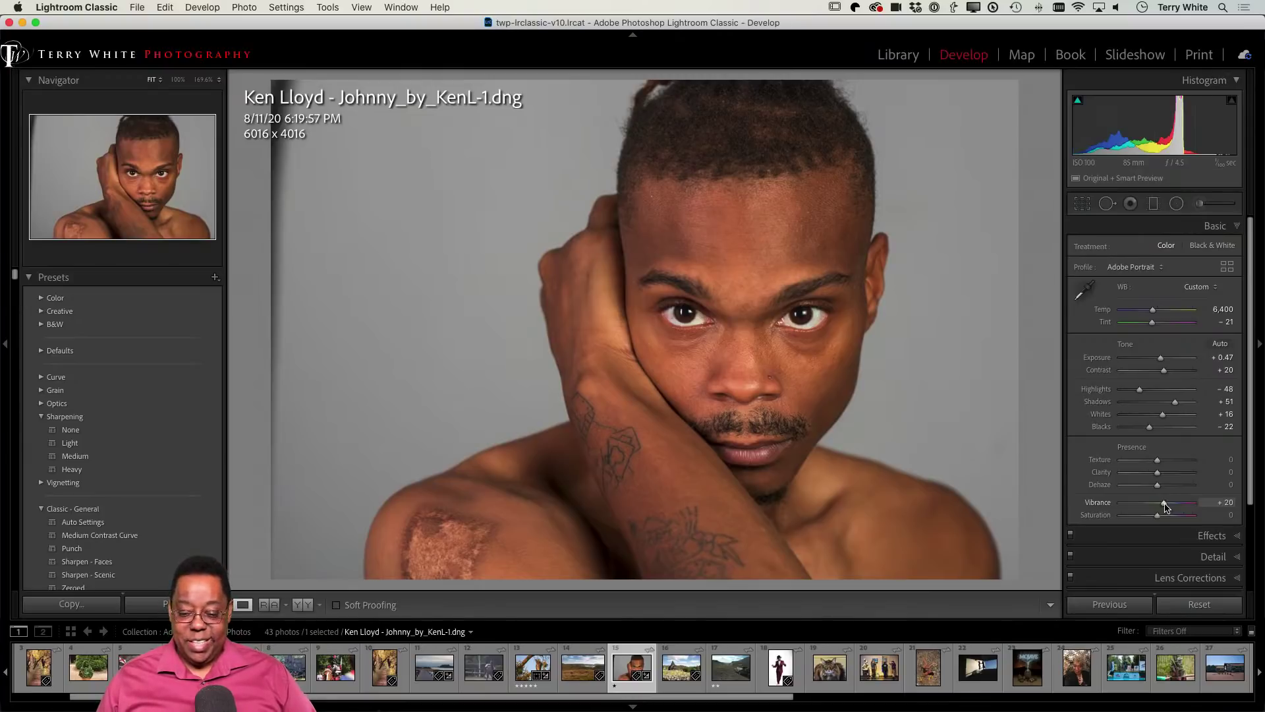
pyautogui.doubleClick(1165, 504)
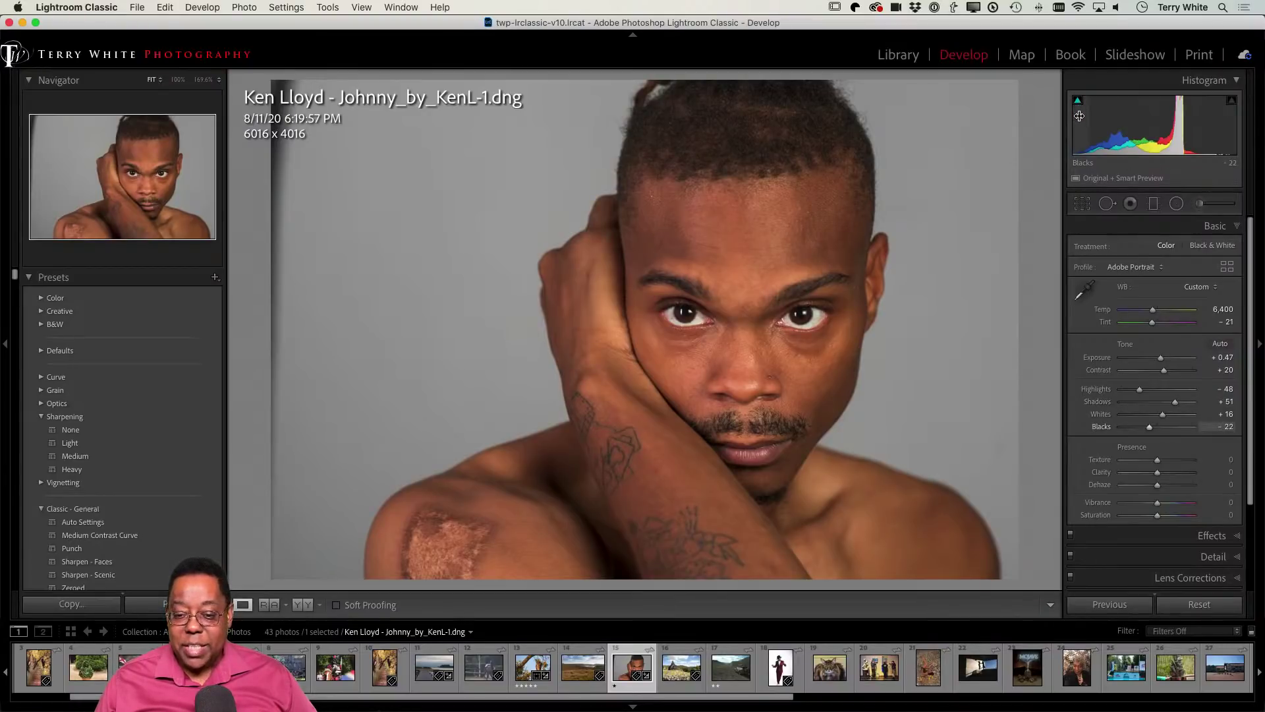
pyautogui.moveTo(1080, 125); pyautogui.dragTo(1097, 125)
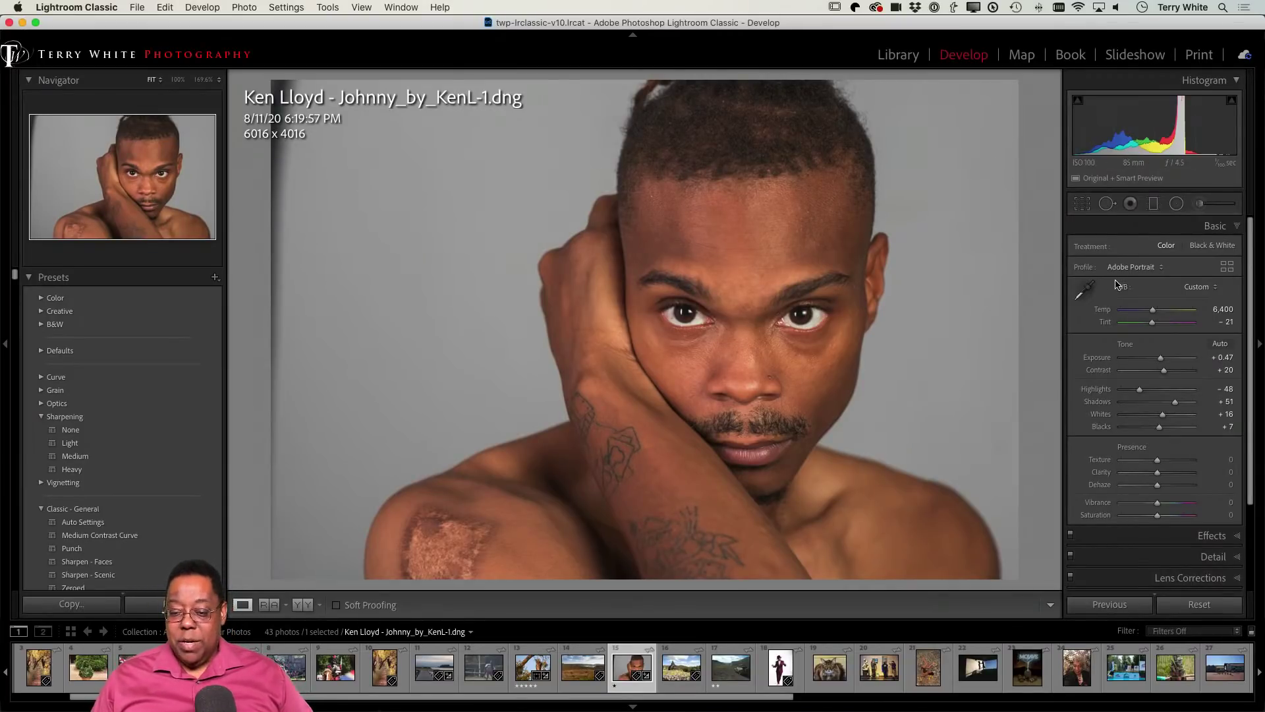
pyautogui.click(1082, 204)
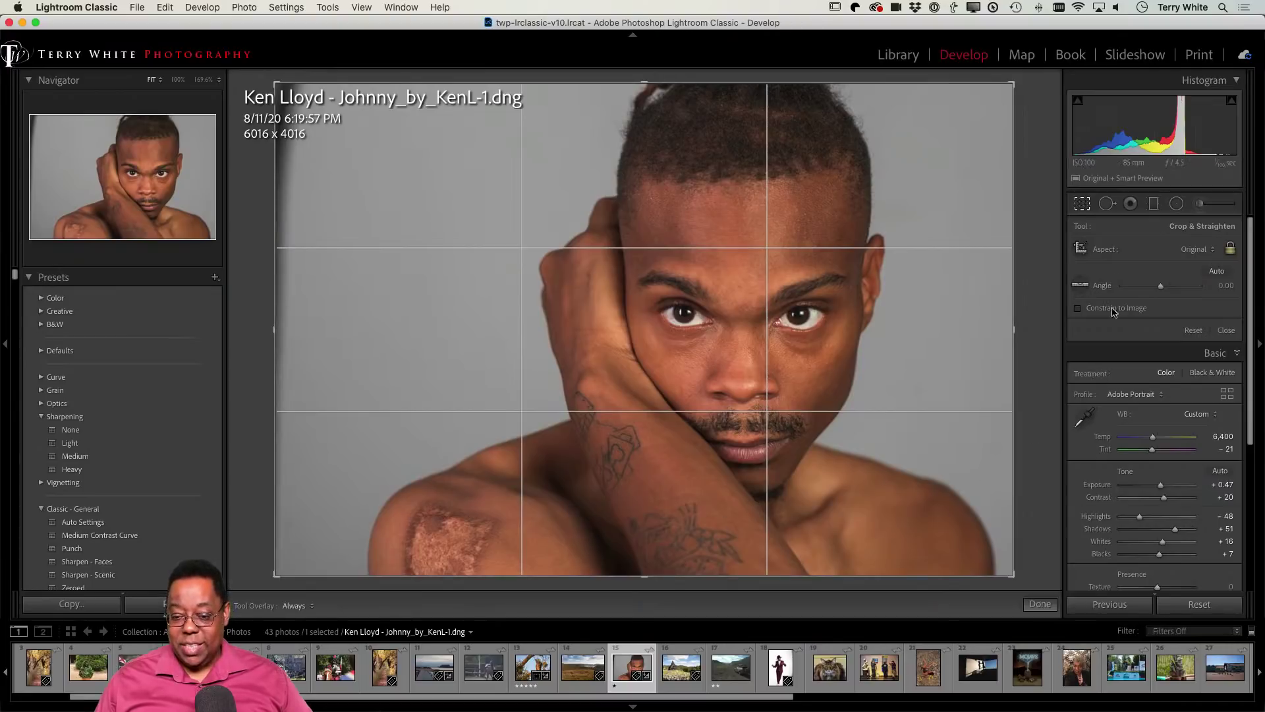
pyautogui.click(1229, 250)
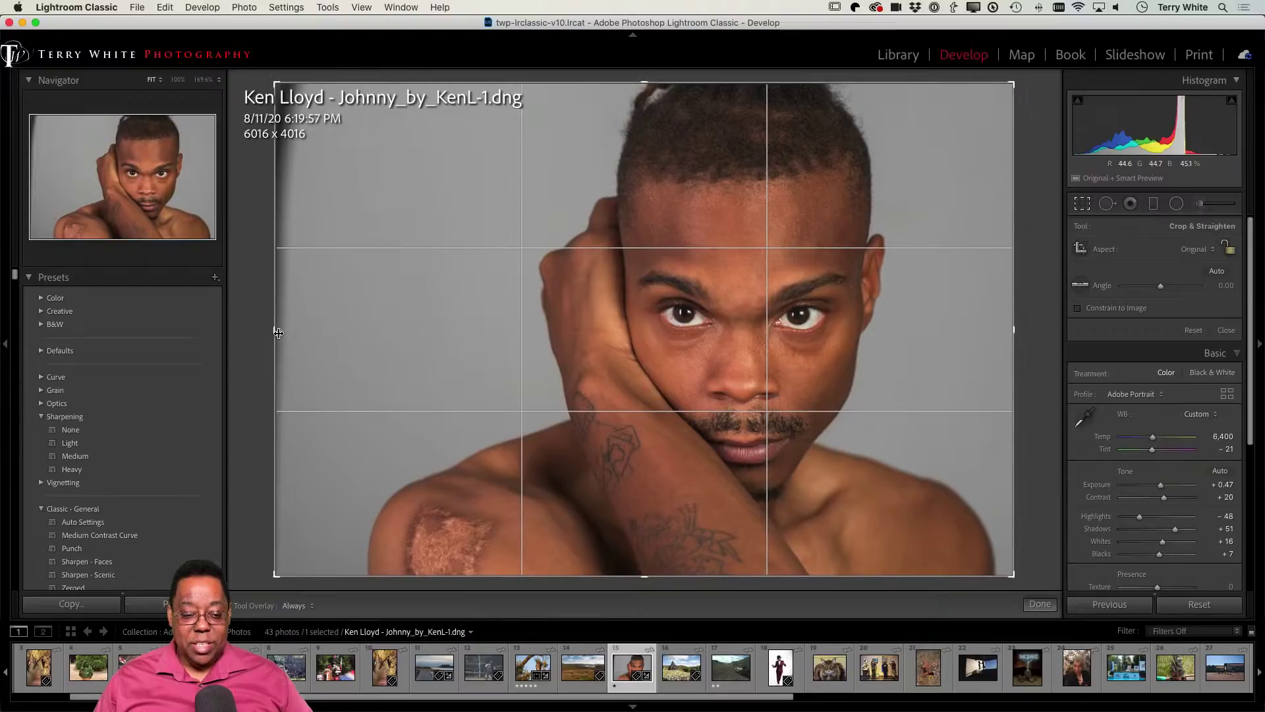
pyautogui.moveTo(276, 332); pyautogui.dragTo(293, 332)
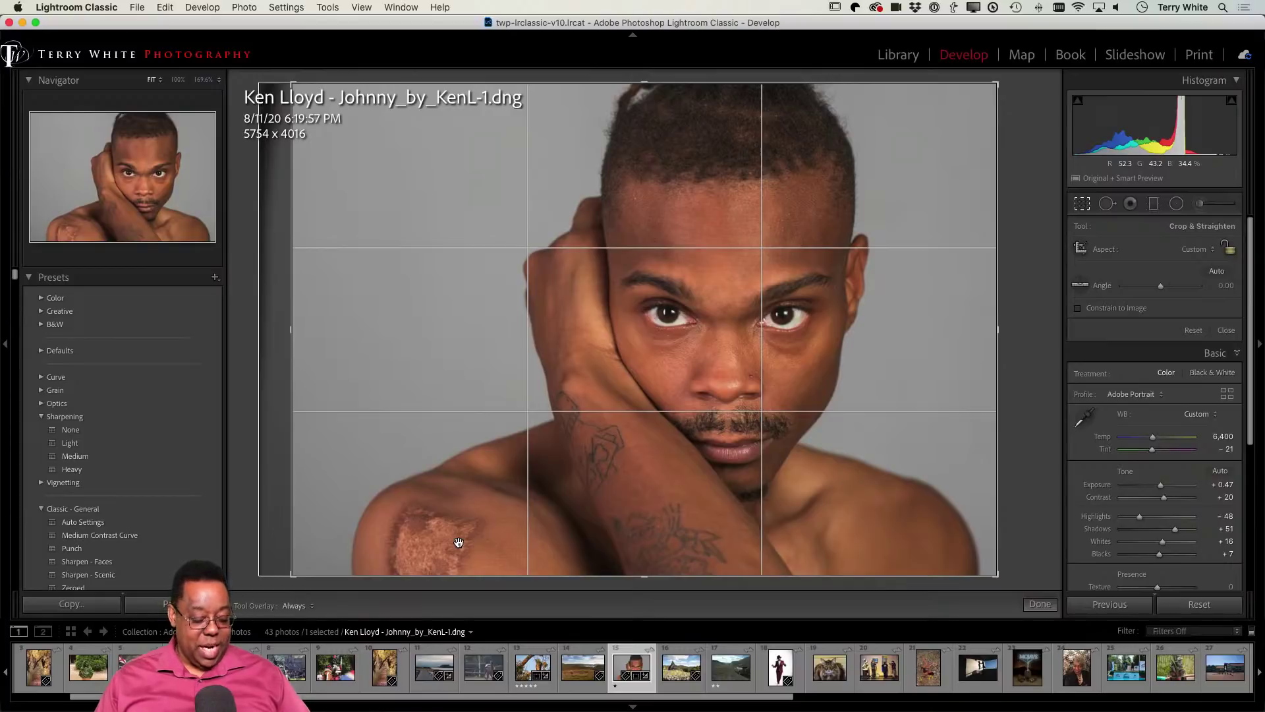
pyautogui.press('d')
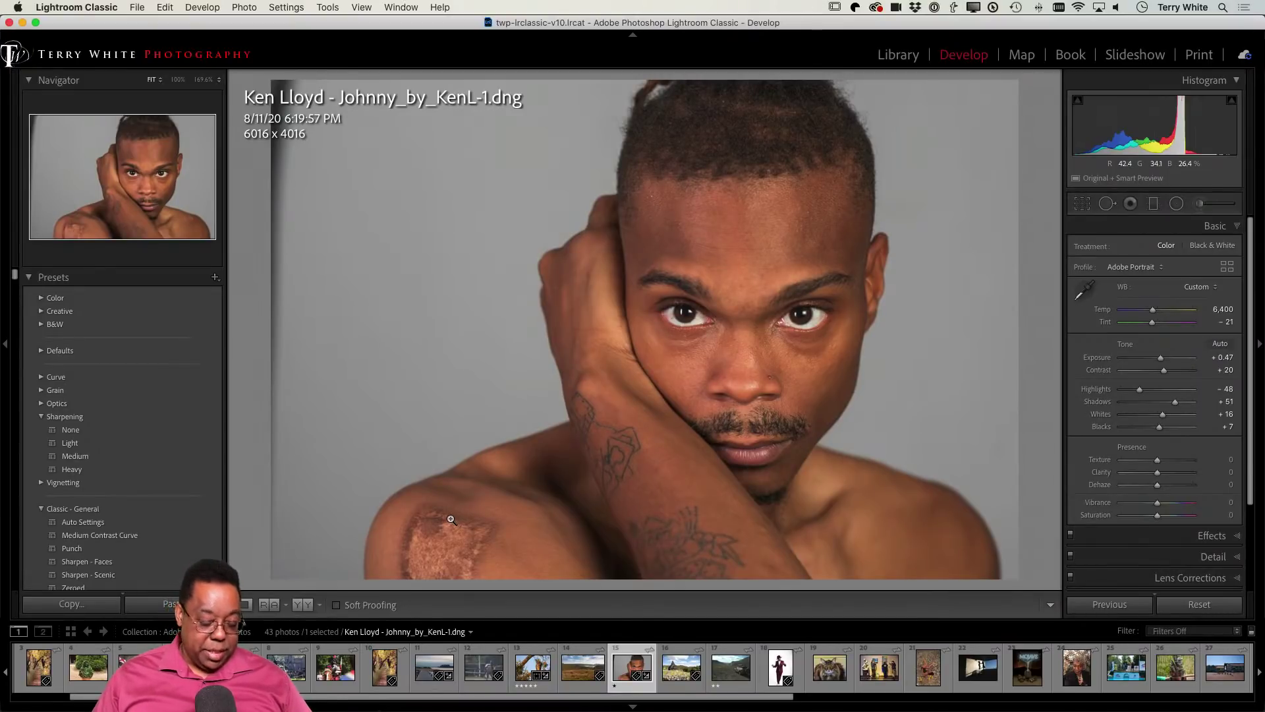
pyautogui.moveTo(440, 509); pyautogui.dragTo(451, 519)
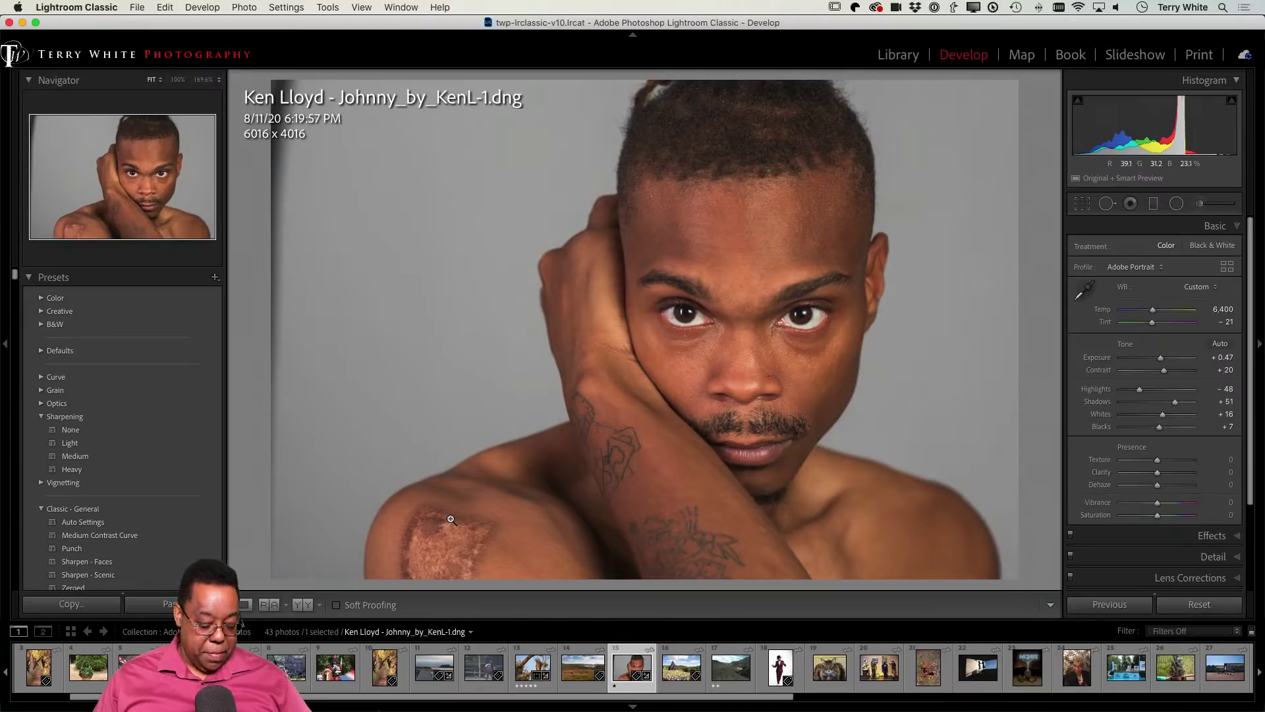
# Return to the Library grid and open the adjusted portrait for editing in Photoshop
pyautogui.press('g')
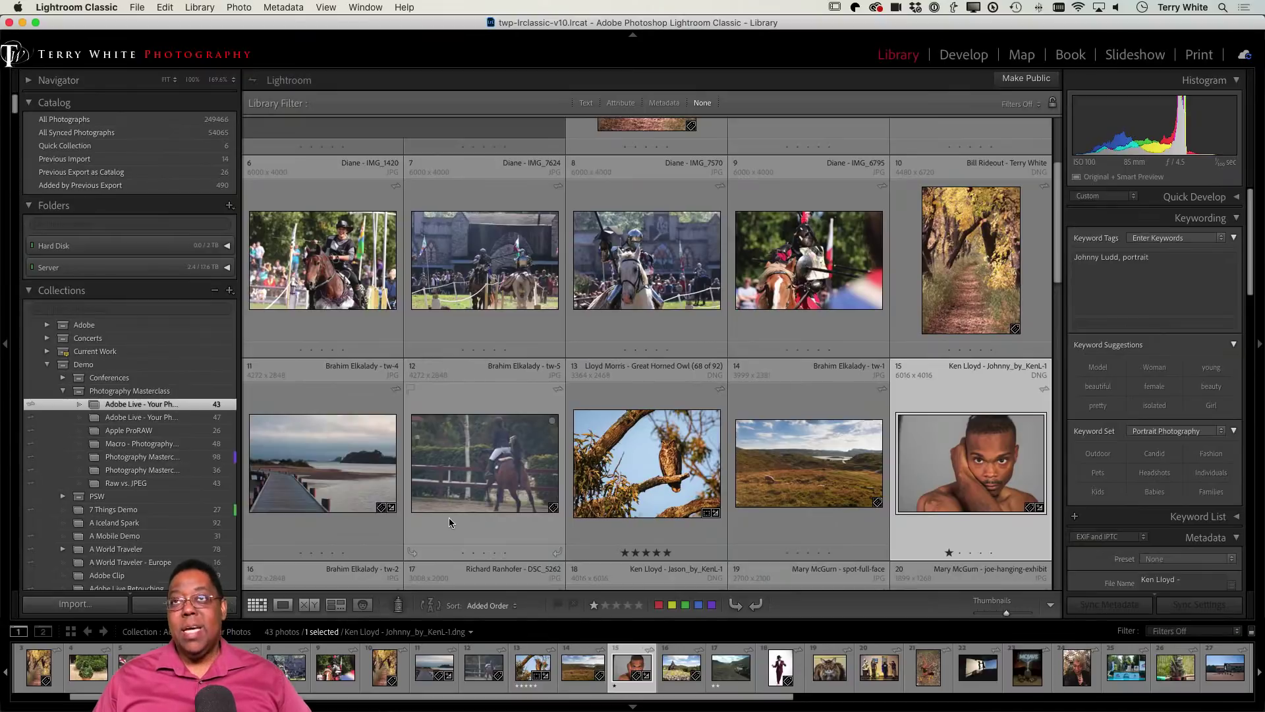
pyautogui.press('super+e')
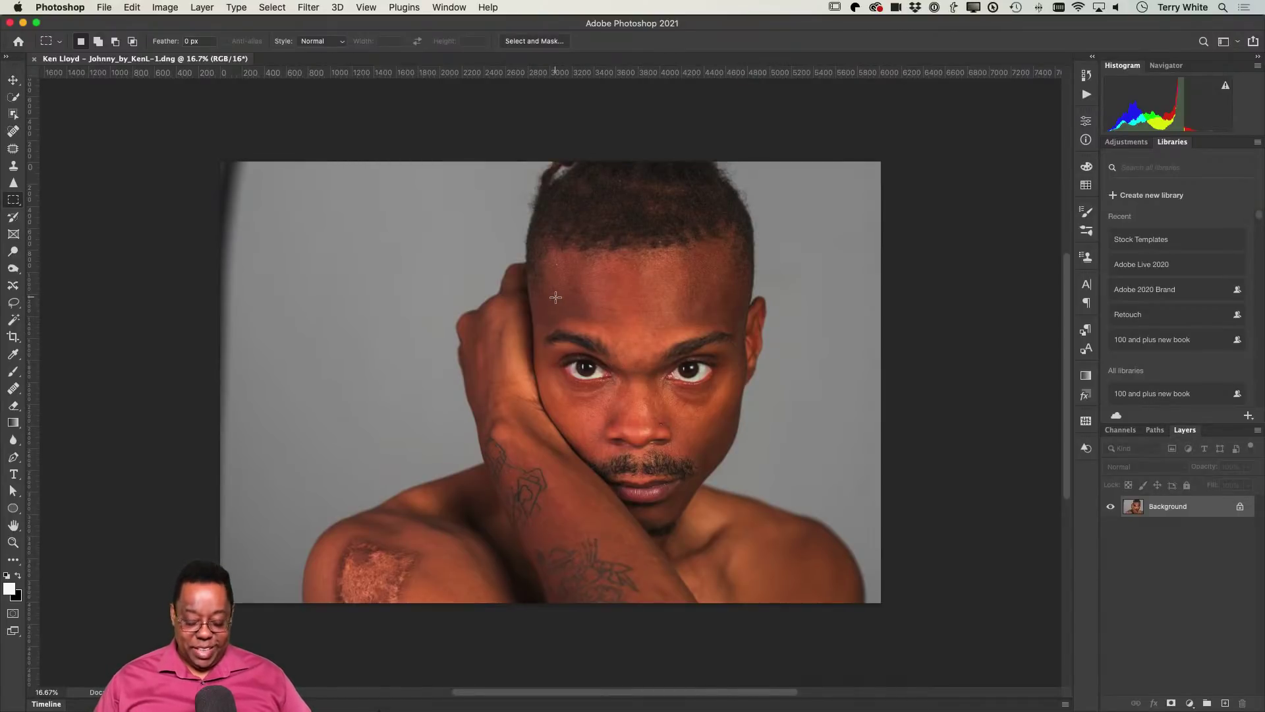
pyautogui.scroll(1, 555, 297)
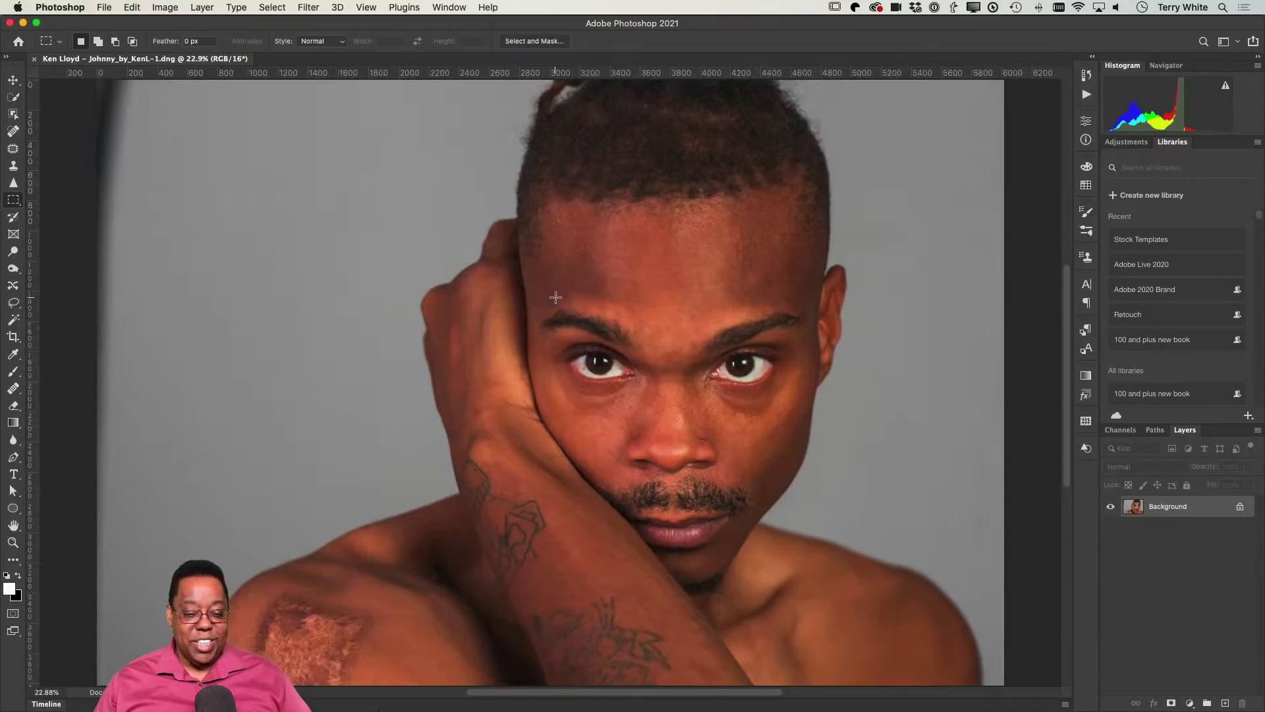
pyautogui.scroll(-1, 557, 298)
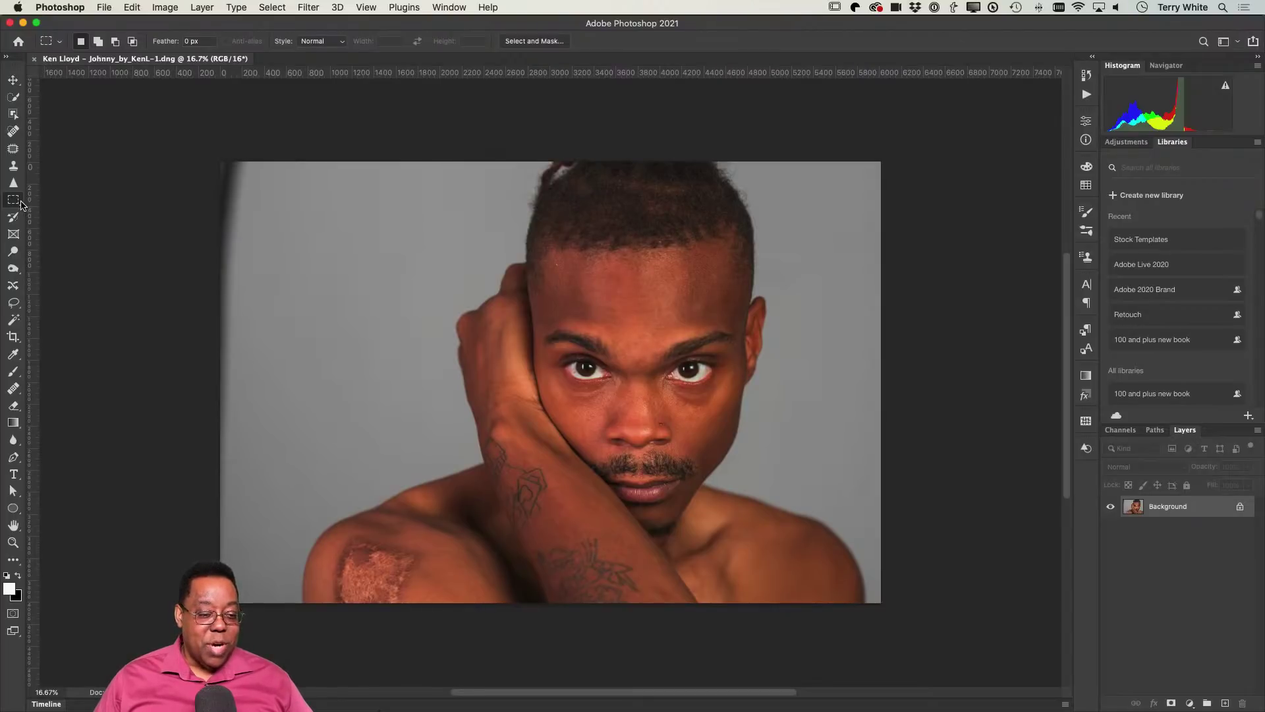
# Select the dark strip along the photo's left edge, replace it with adjacent background using a Content-Aware patch, and deselect
pyautogui.moveTo(195, 140); pyautogui.dragTo(247, 630)
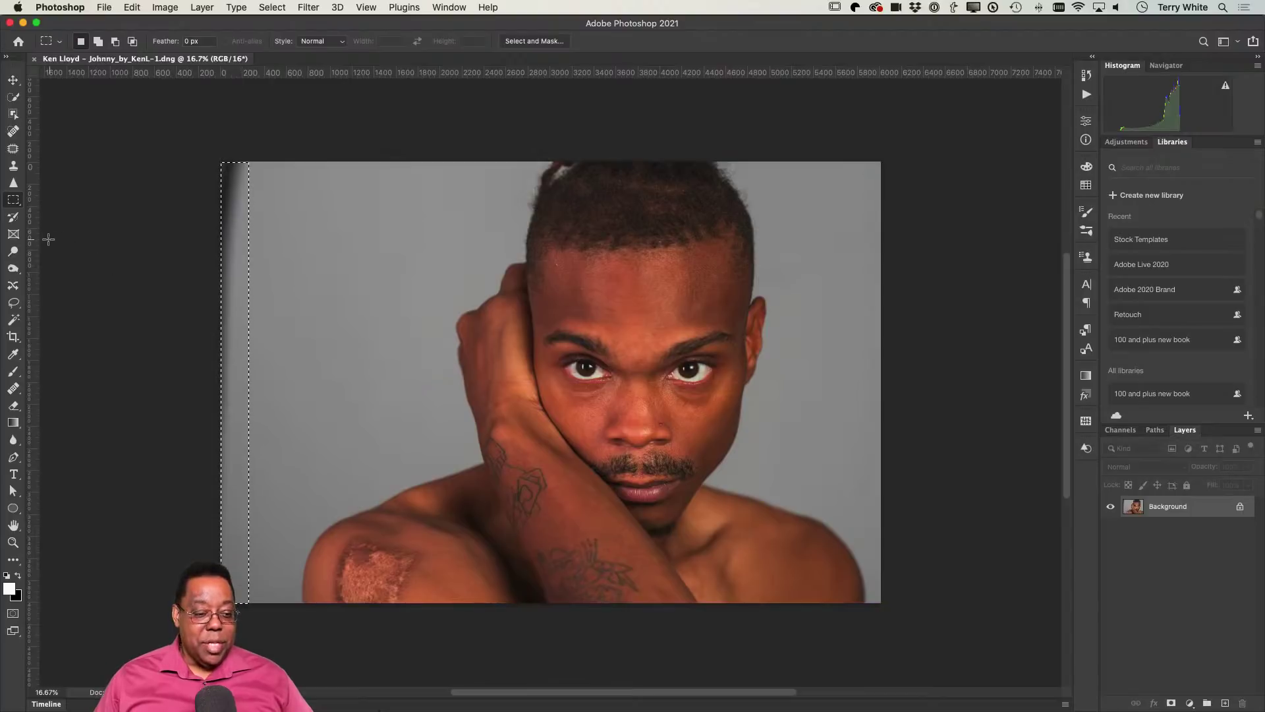
pyautogui.click(13, 148)
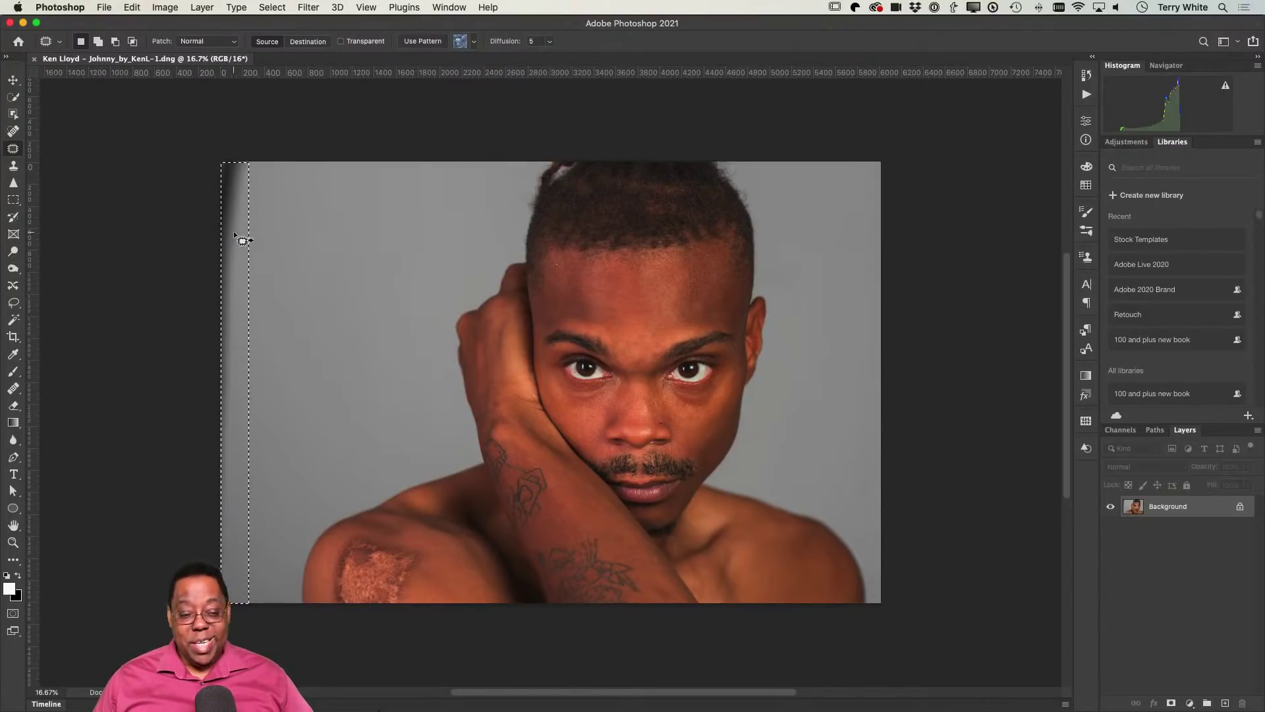
pyautogui.click(197, 42)
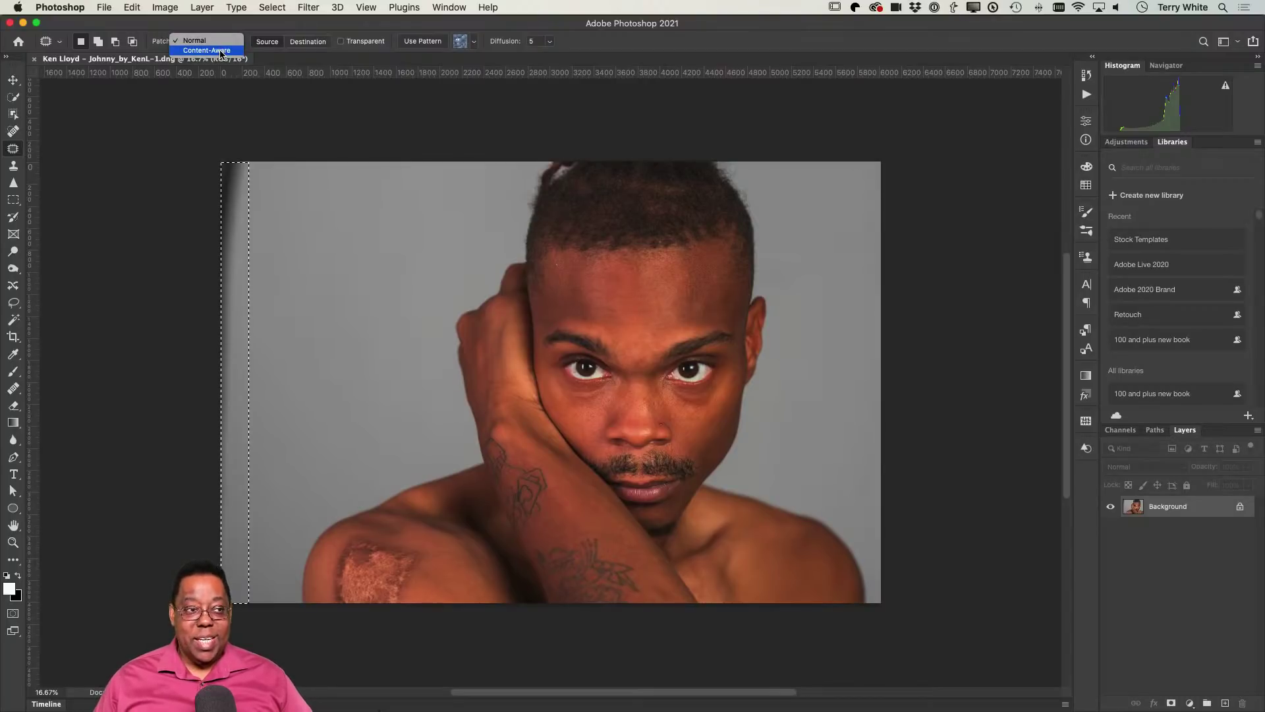
pyautogui.click(221, 53)
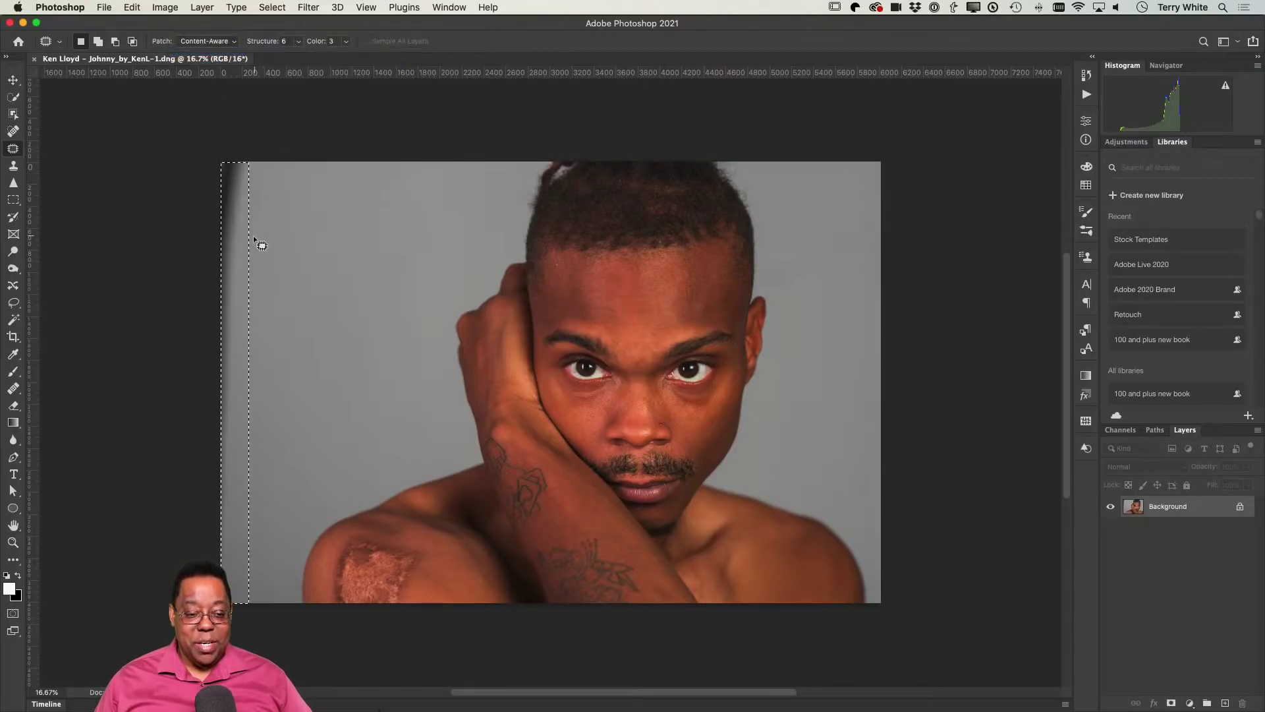
pyautogui.moveTo(234, 250); pyautogui.dragTo(272, 253)
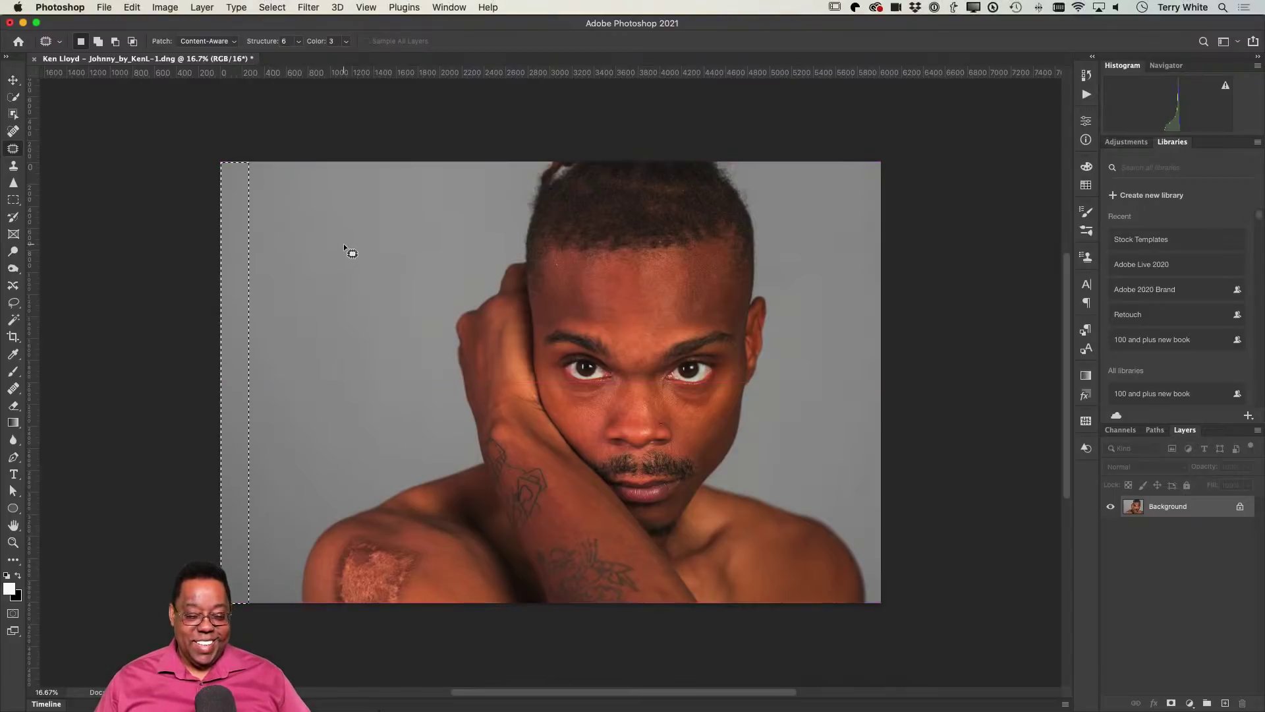
pyautogui.press('super+d')
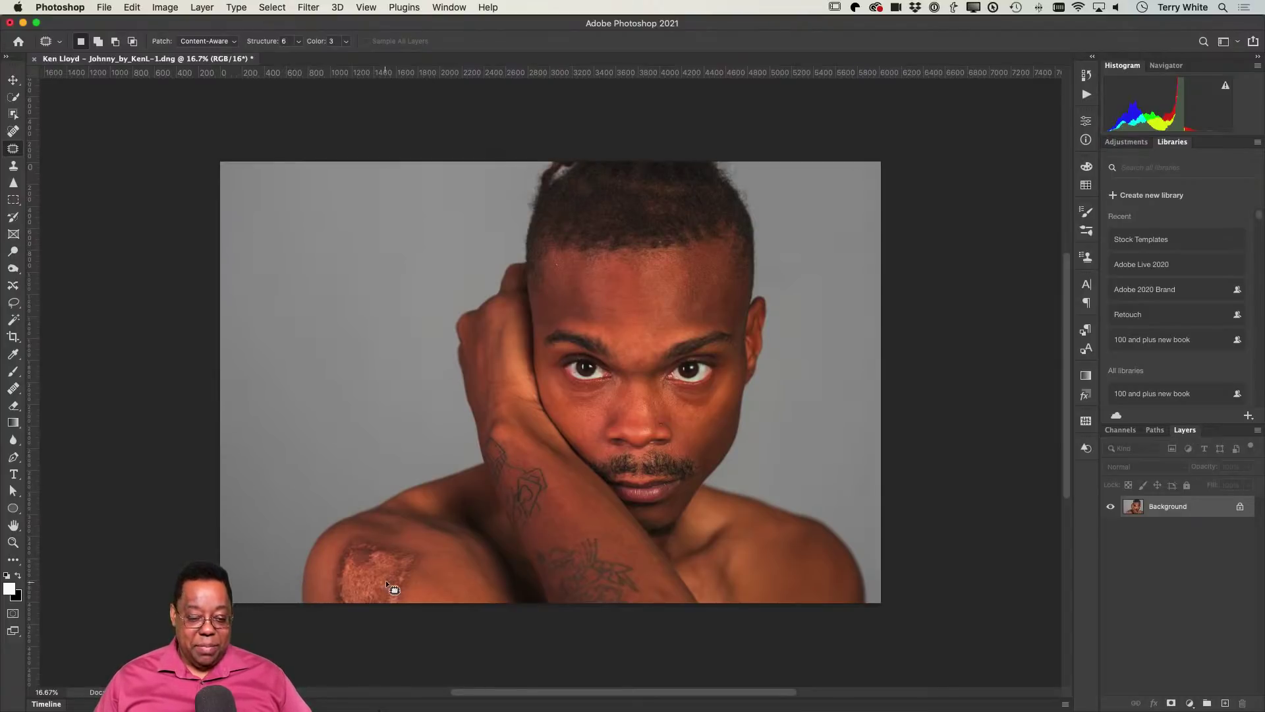
# Outline the inner half of the shoulder scar with the Patch tool, down to the photo's lower edge
pyautogui.press('z')
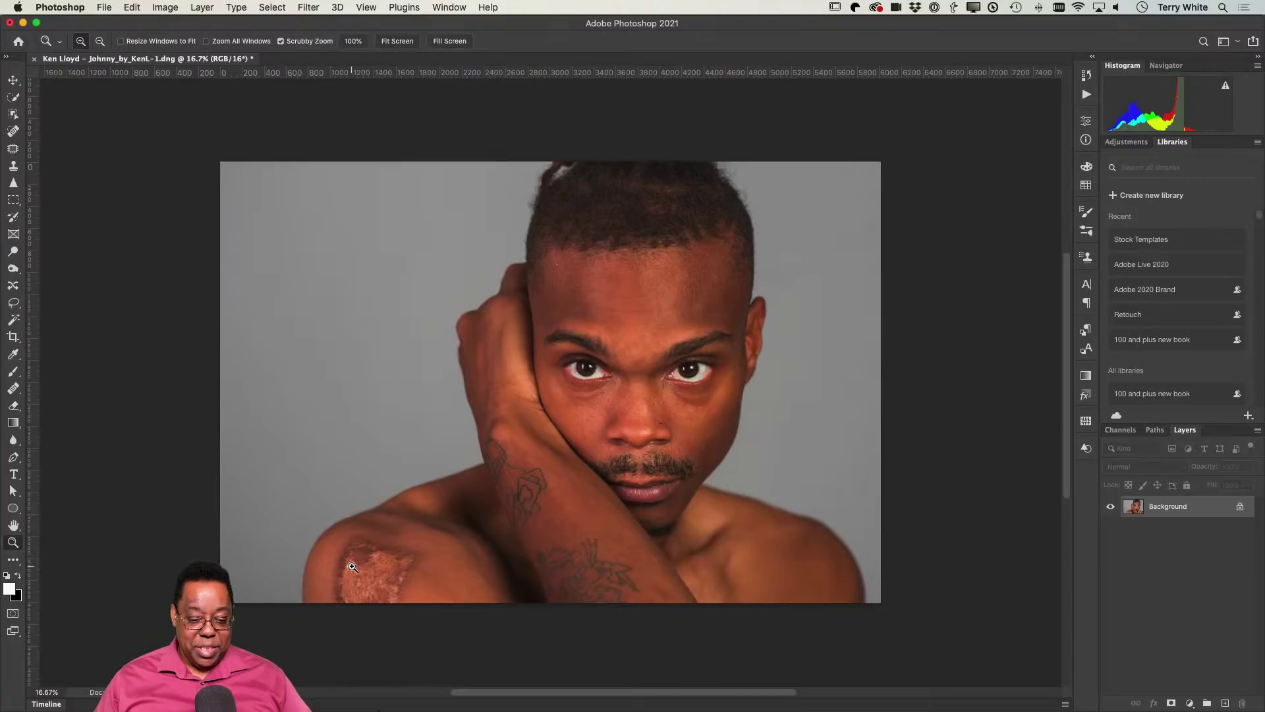
pyautogui.moveTo(352, 576); pyautogui.dragTo(541, 636)
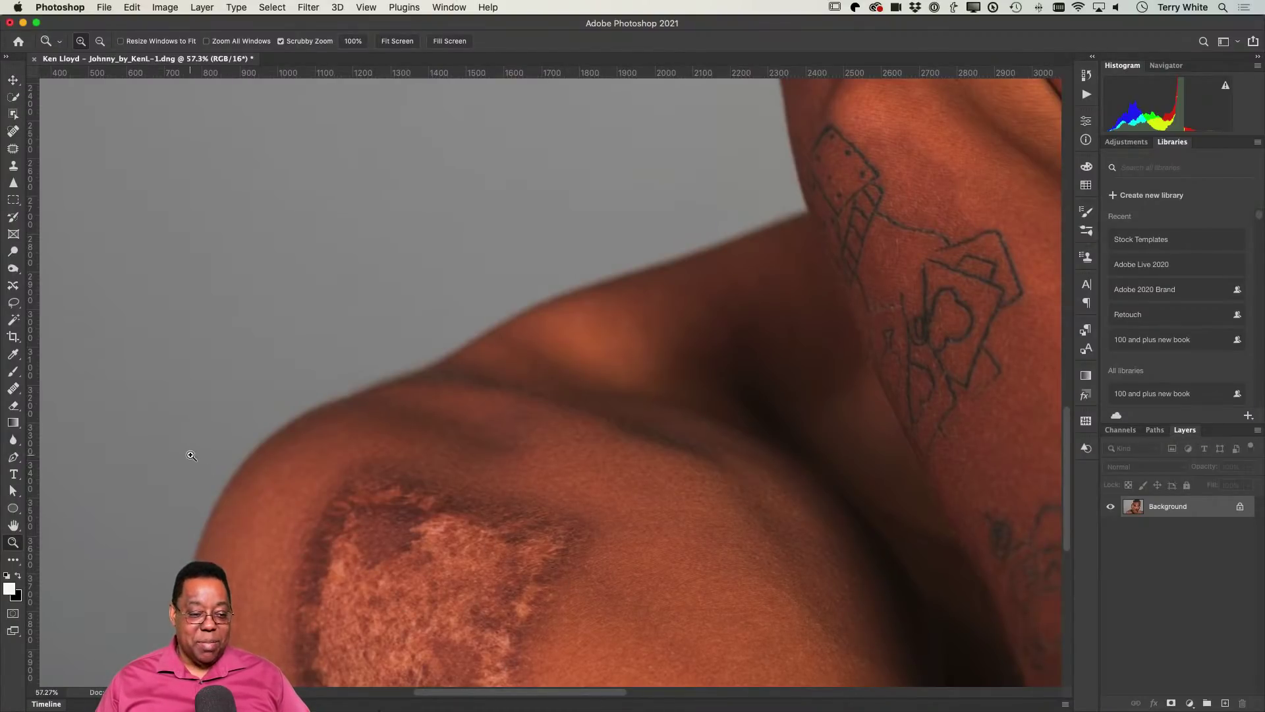
pyautogui.click(13, 150)
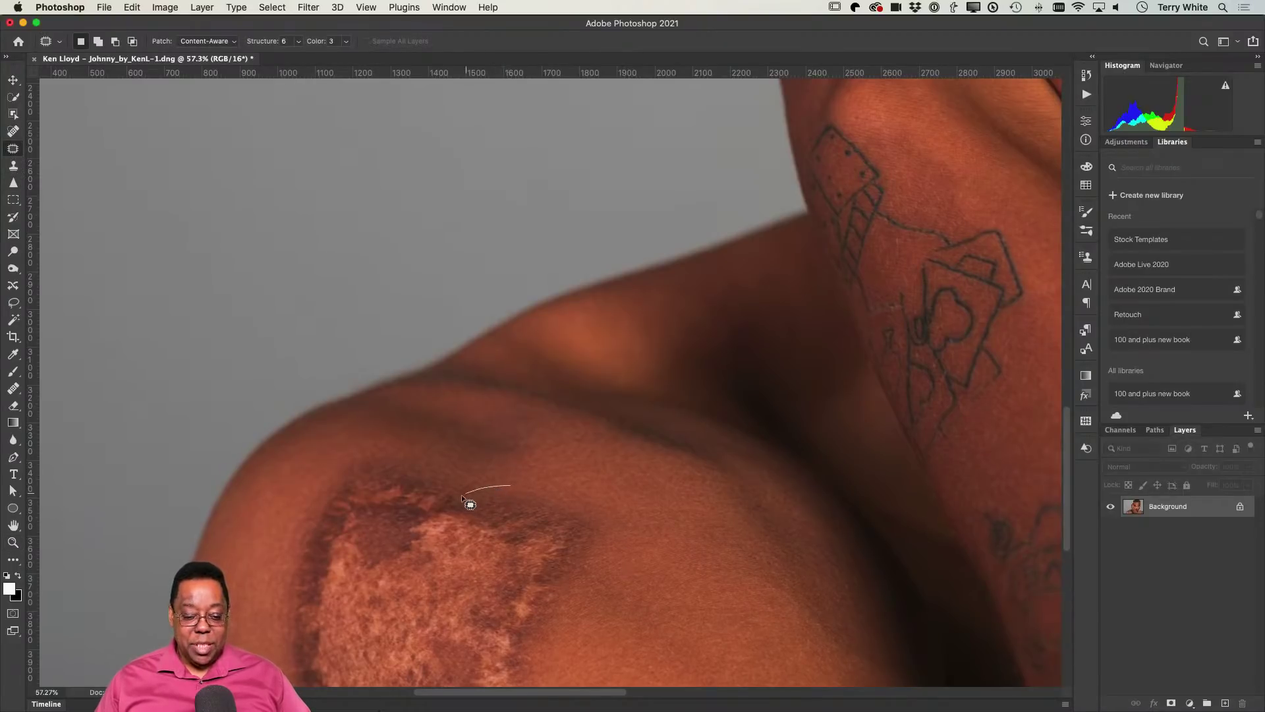
pyautogui.moveTo(462, 496)
pyautogui.mouseDown()
pyautogui.moveTo(408, 602)
pyautogui.moveTo(384, 688)
pyautogui.mouseUp()
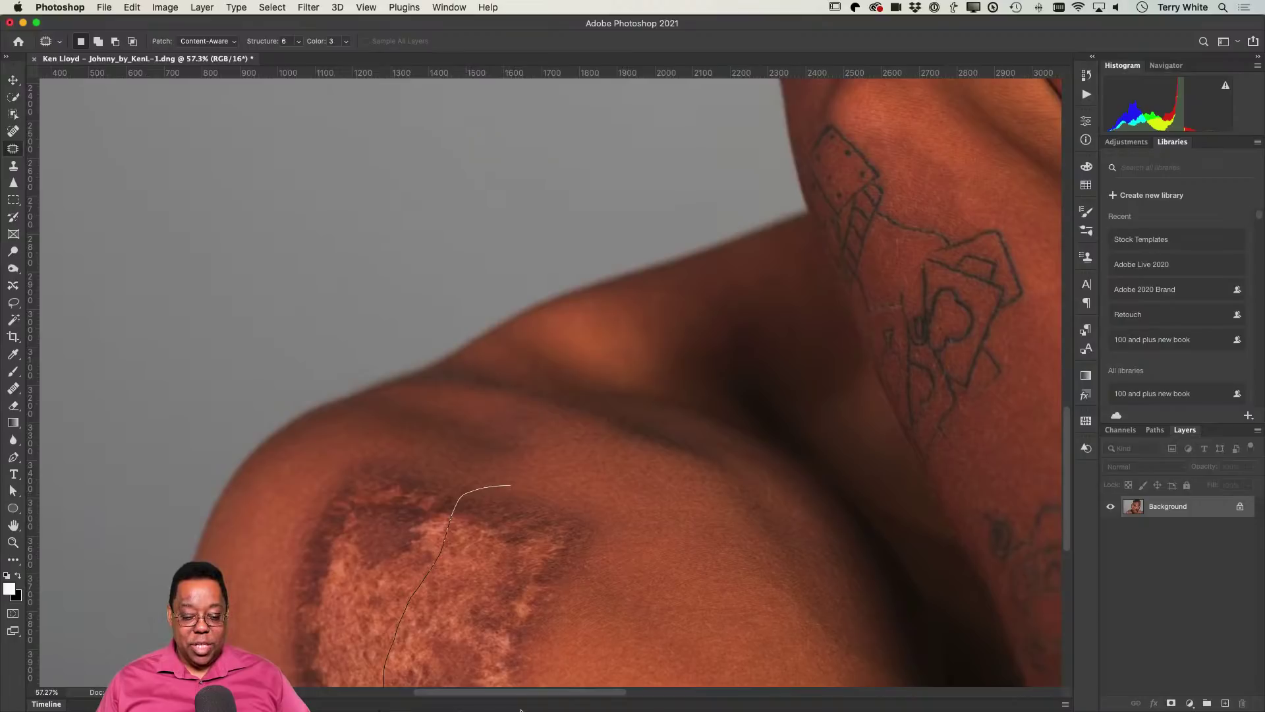
pyautogui.moveTo(521, 709); pyautogui.dragTo(556, 672)
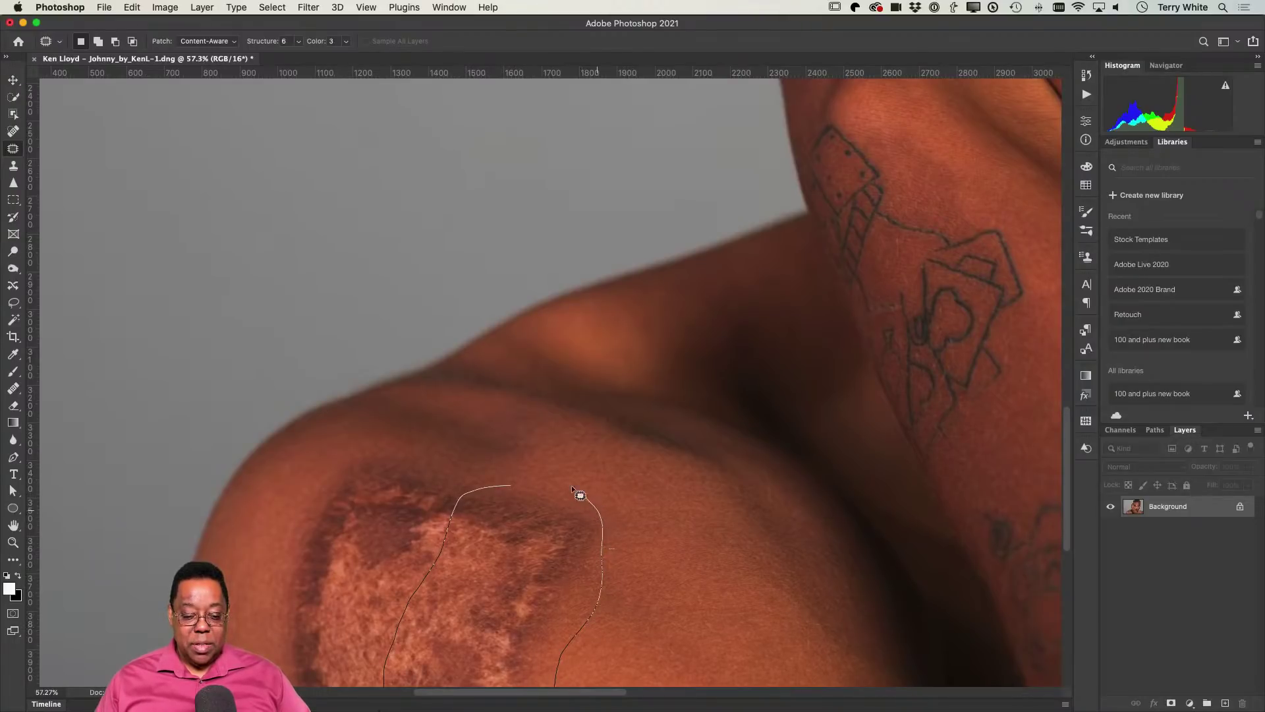
pyautogui.moveTo(572, 485); pyautogui.dragTo(509, 477)
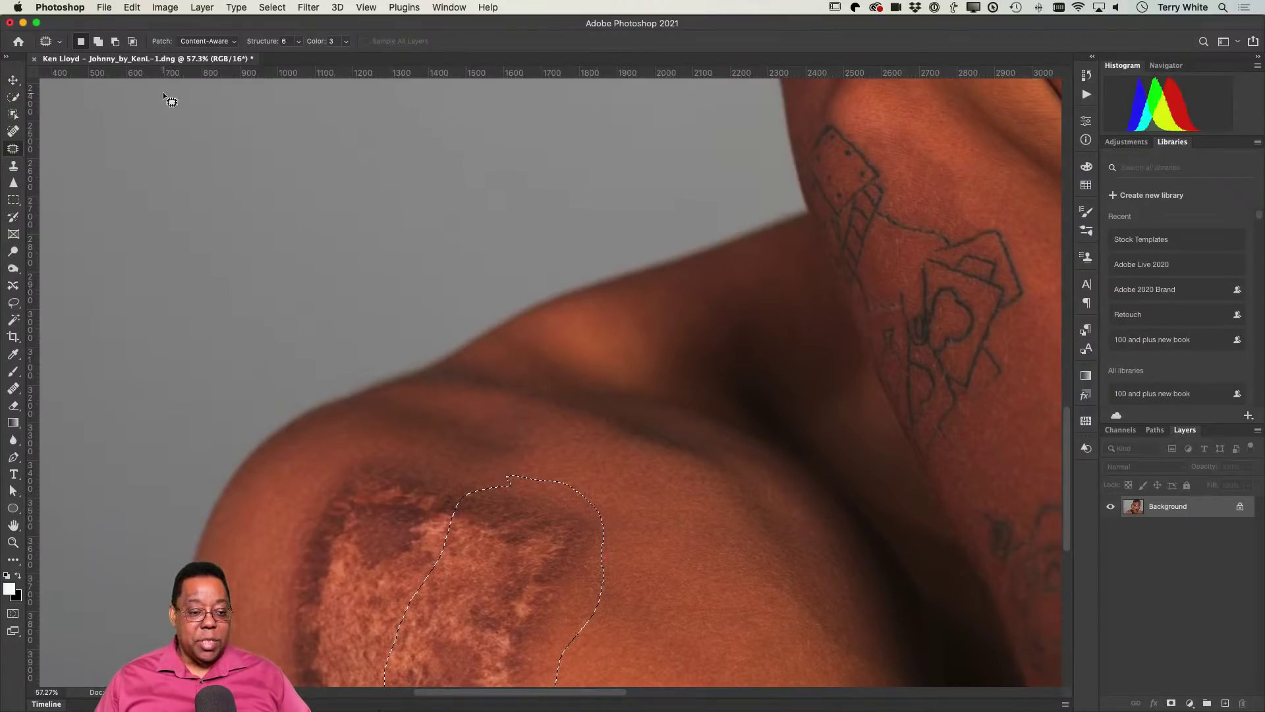
# Set the patch mode to Normal, replace the selected scar half with clean skin beside it, and deselect
pyautogui.click(205, 41)
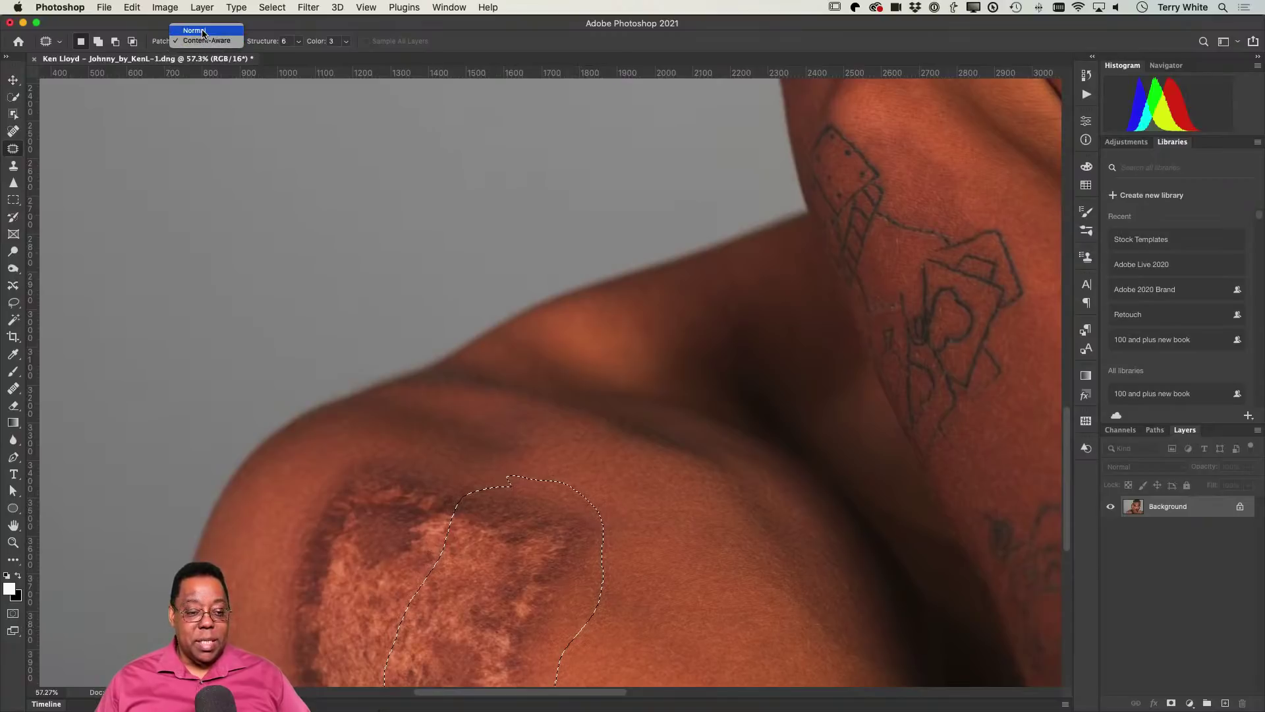
pyautogui.click(203, 31)
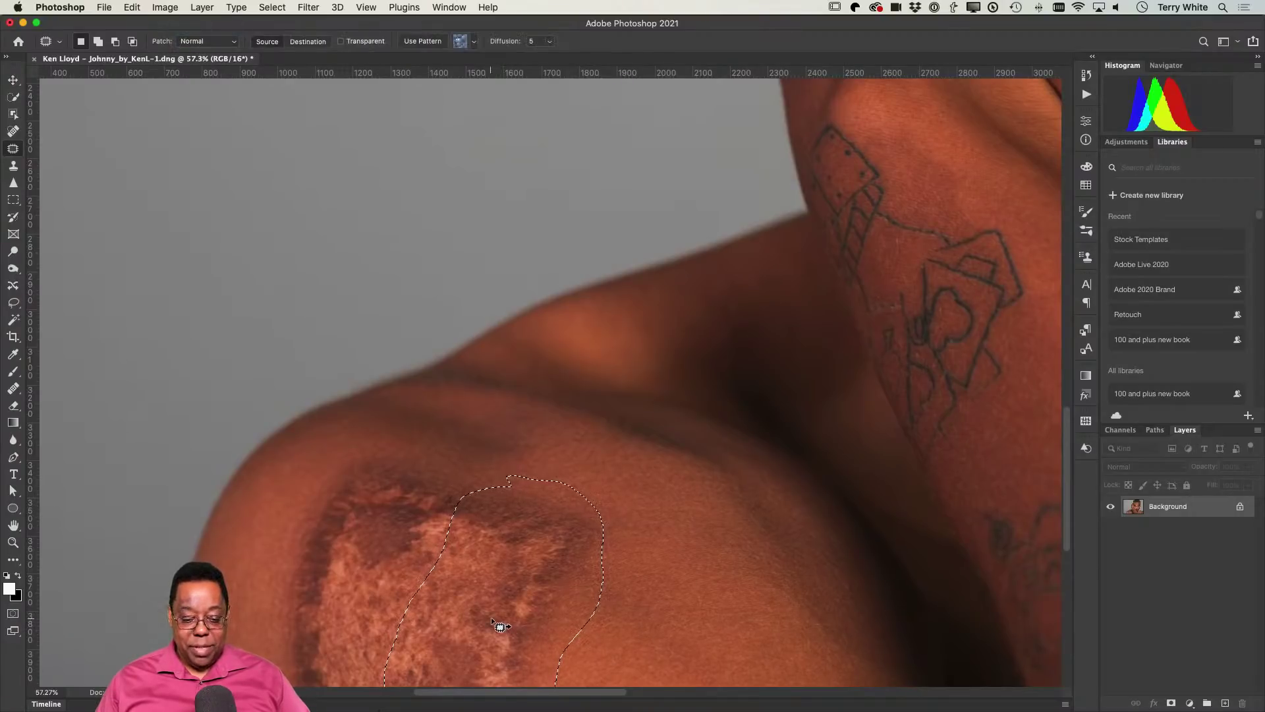
pyautogui.moveTo(500, 625); pyautogui.dragTo(636, 627)
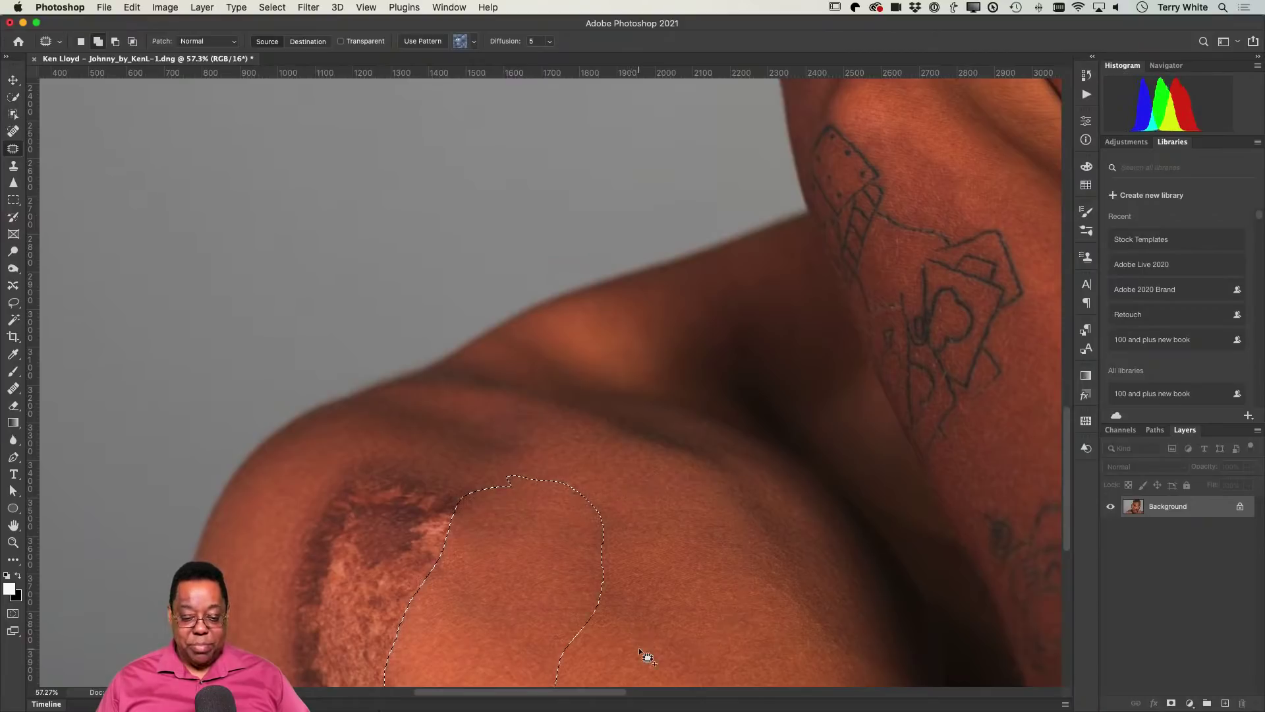
pyautogui.press('super+d')
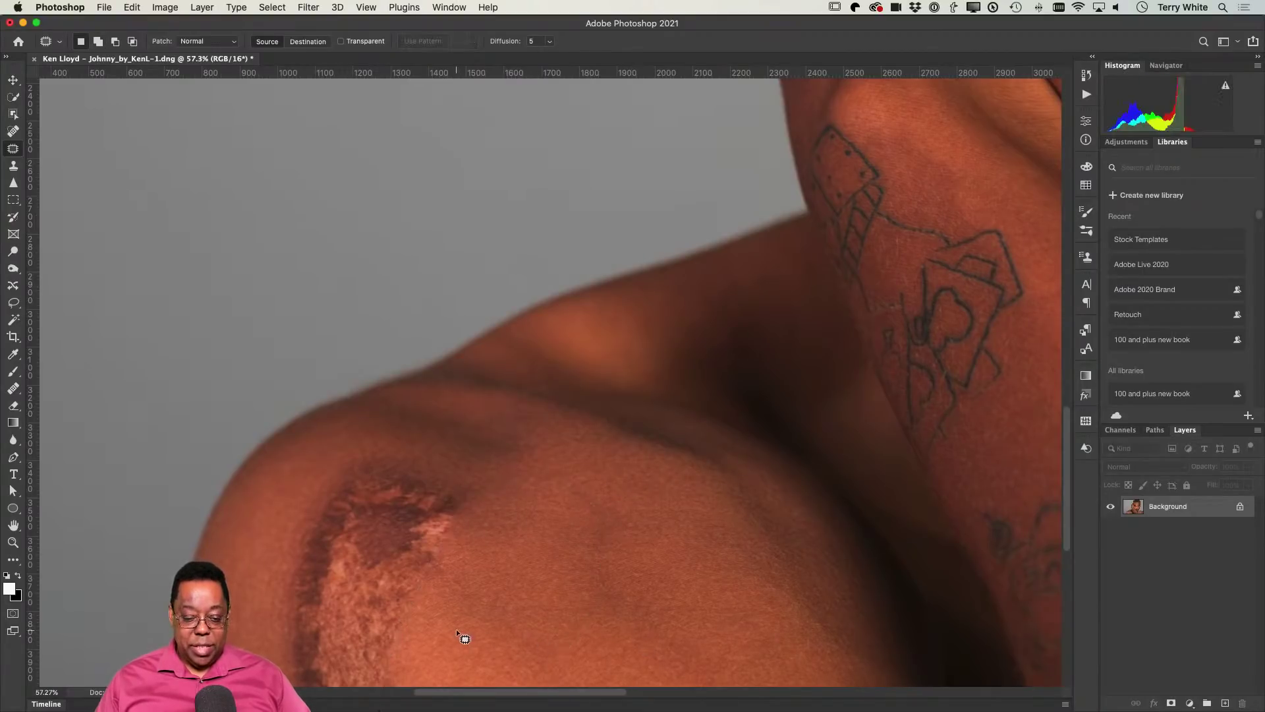
# Outline the remaining outer part of the shoulder scar, patch it with clean skin from beside it, and deselect
pyautogui.scroll(-5, 463, 627)
pyautogui.hscroll(-3, 463, 627)
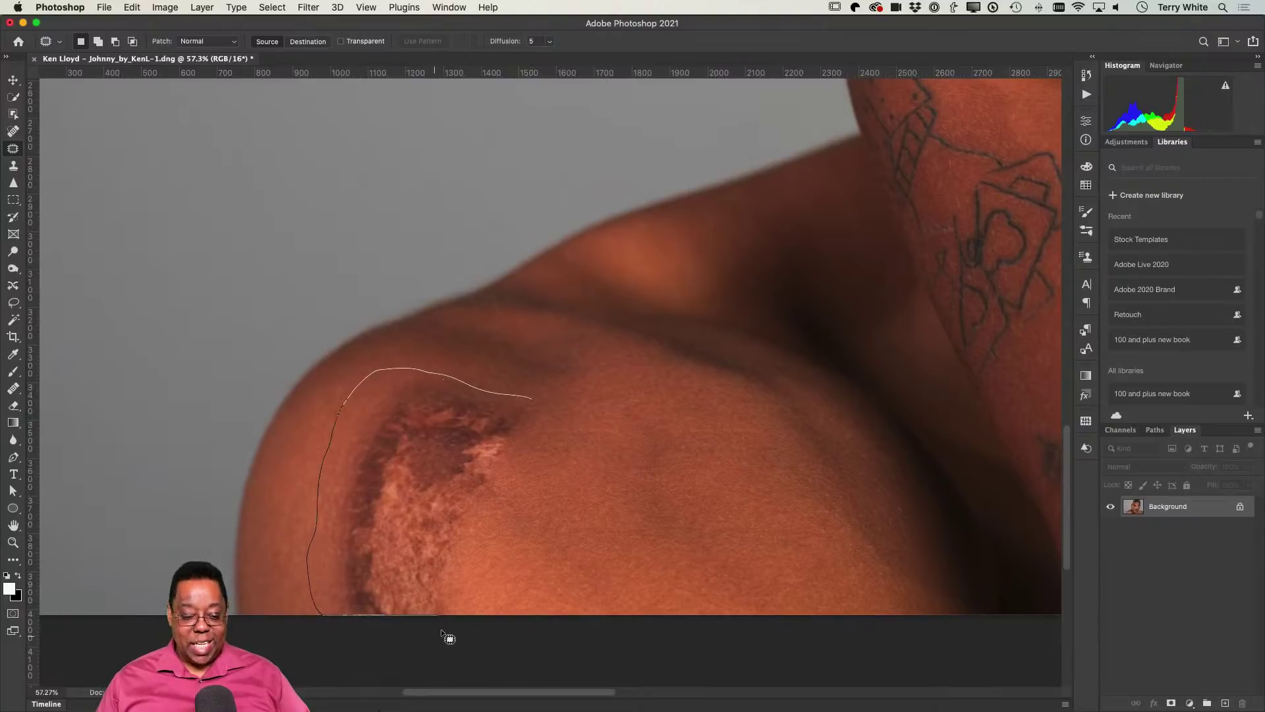
pyautogui.moveTo(443, 633); pyautogui.dragTo(463, 602)
pyautogui.moveTo(487, 549)
pyautogui.mouseDown()
pyautogui.moveTo(533, 403)
pyautogui.moveTo(520, 379)
pyautogui.moveTo(437, 361)
pyautogui.moveTo(408, 382)
pyautogui.mouseUp()
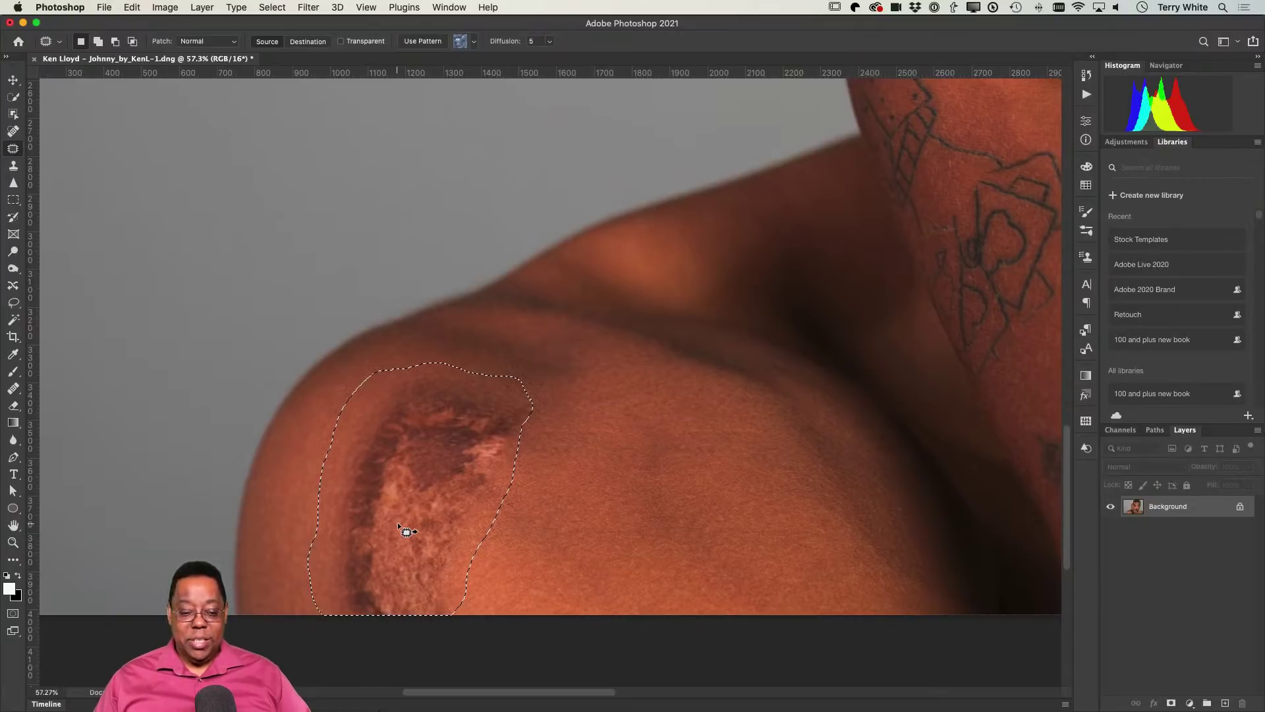
pyautogui.moveTo(400, 525); pyautogui.dragTo(607, 555)
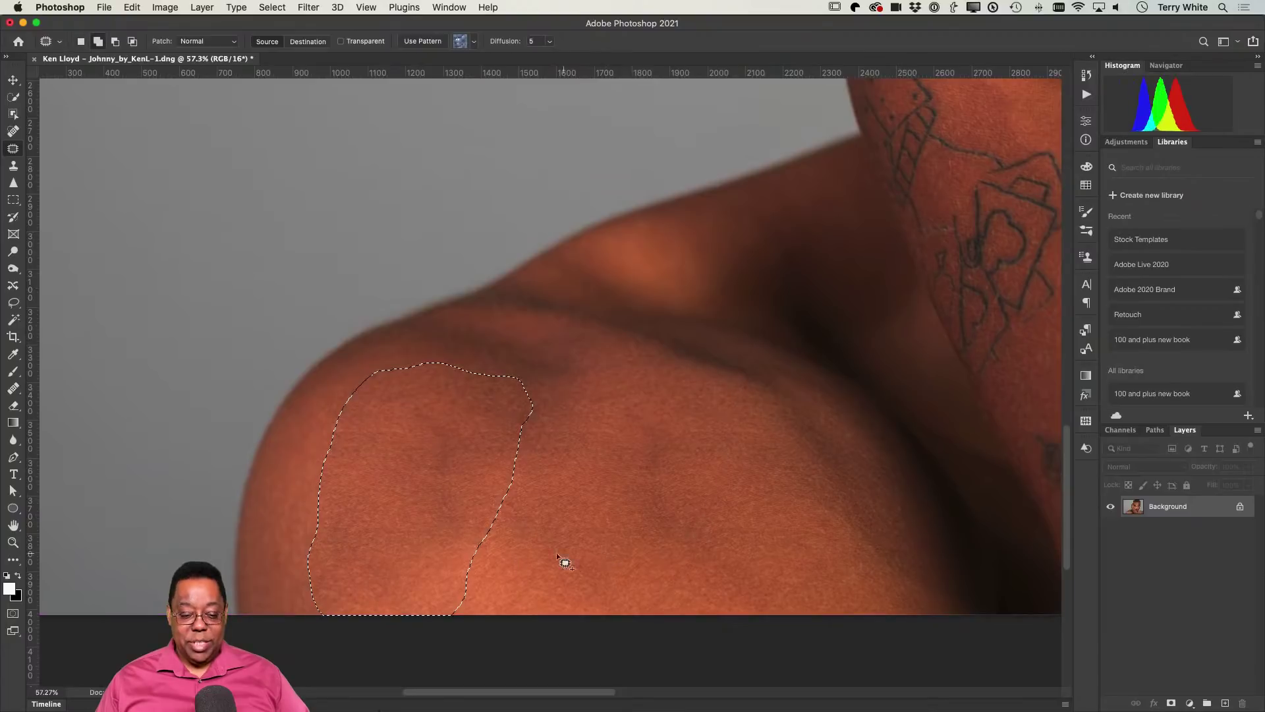
pyautogui.press('super+d')
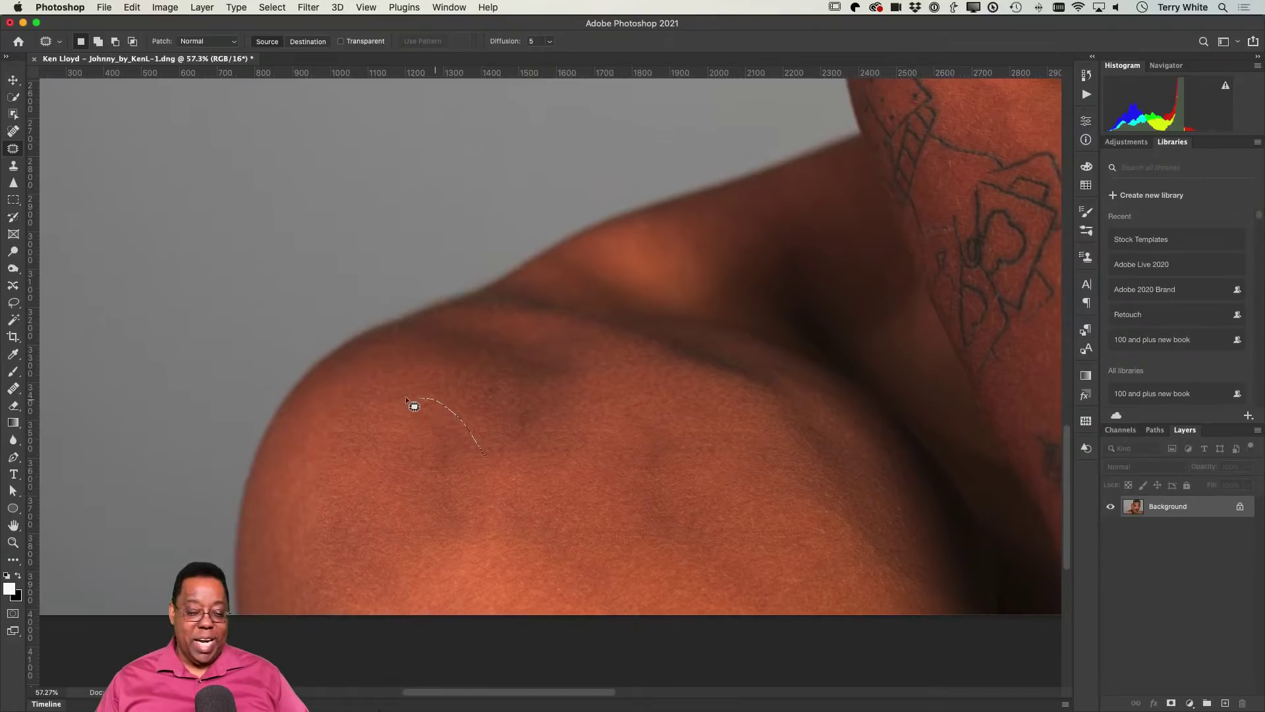
# Patch the elongated dark patch in the middle of the retouched shoulder with smoother nearby skin and deselect
pyautogui.moveTo(407, 502)
pyautogui.mouseDown()
pyautogui.moveTo(420, 543)
pyautogui.moveTo(468, 557)
pyautogui.mouseUp()
pyautogui.moveTo(494, 509)
pyautogui.mouseDown()
pyautogui.moveTo(494, 533)
pyautogui.moveTo(591, 558)
pyautogui.mouseUp()
pyautogui.click(542, 575)
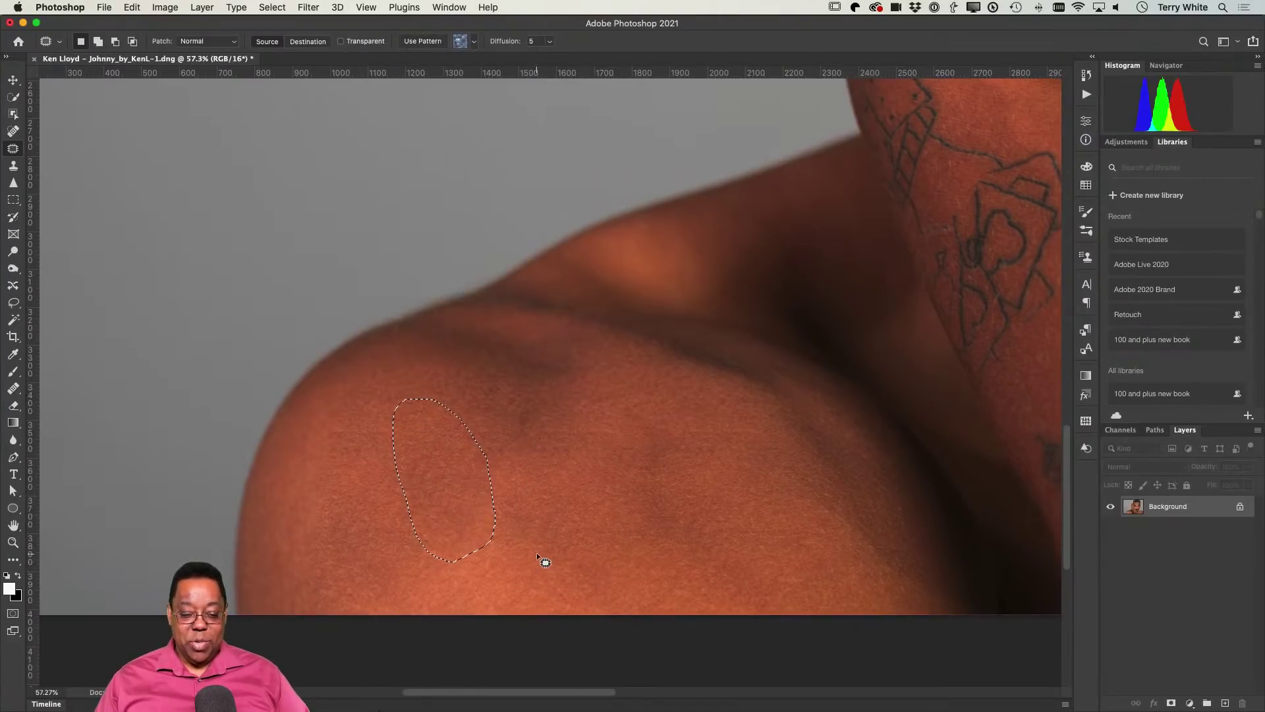
pyautogui.moveTo(554, 507)
pyautogui.mouseDown()
pyautogui.moveTo(497, 531)
pyautogui.moveTo(576, 596)
pyautogui.moveTo(603, 492)
pyautogui.mouseUp()
pyautogui.click(624, 505)
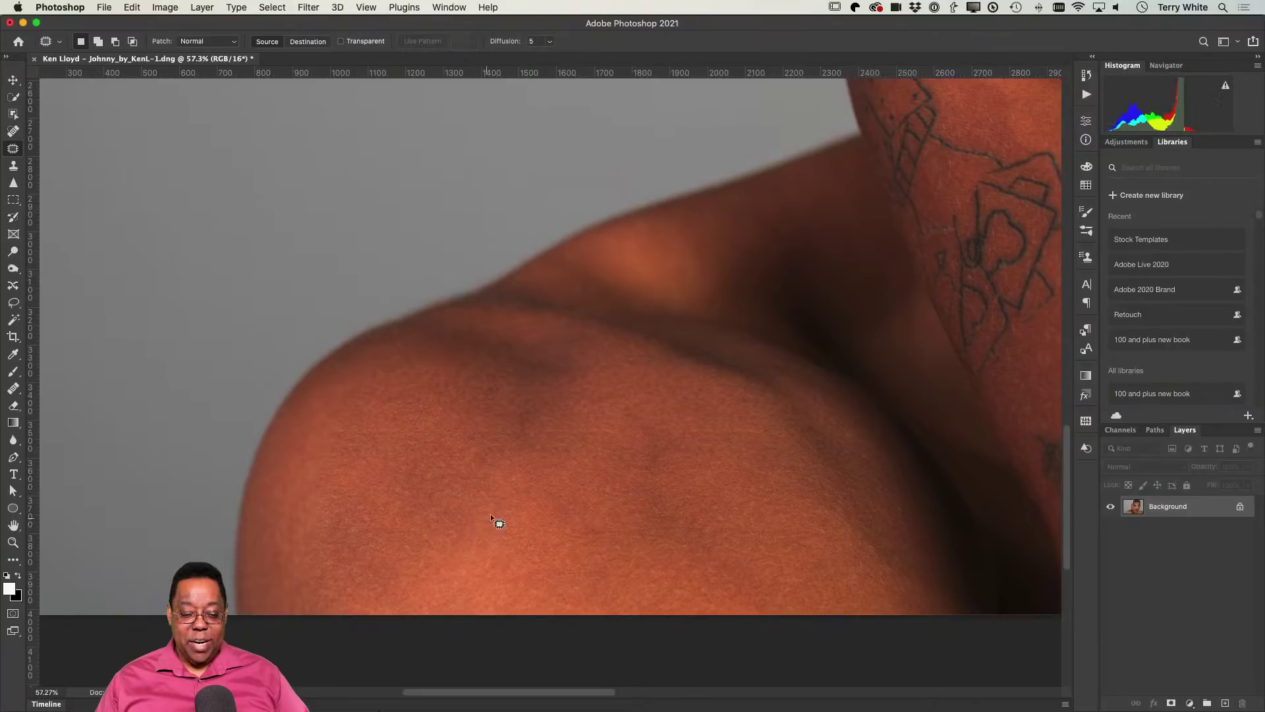
# Patch the uneven tone low on the shoulder and the dark streak nearer the arm with matching skin, and deselect
pyautogui.moveTo(487, 485); pyautogui.dragTo(458, 466)
pyautogui.moveTo(433, 546); pyautogui.dragTo(486, 489)
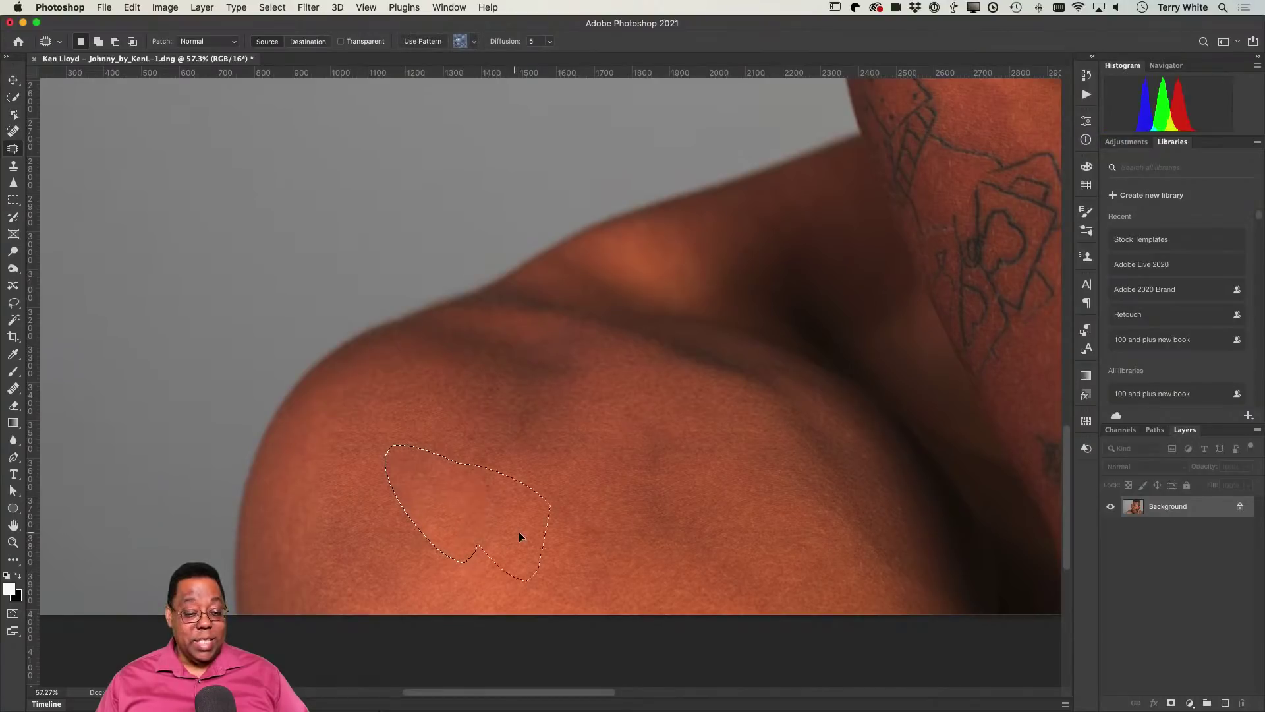
pyautogui.click(583, 546)
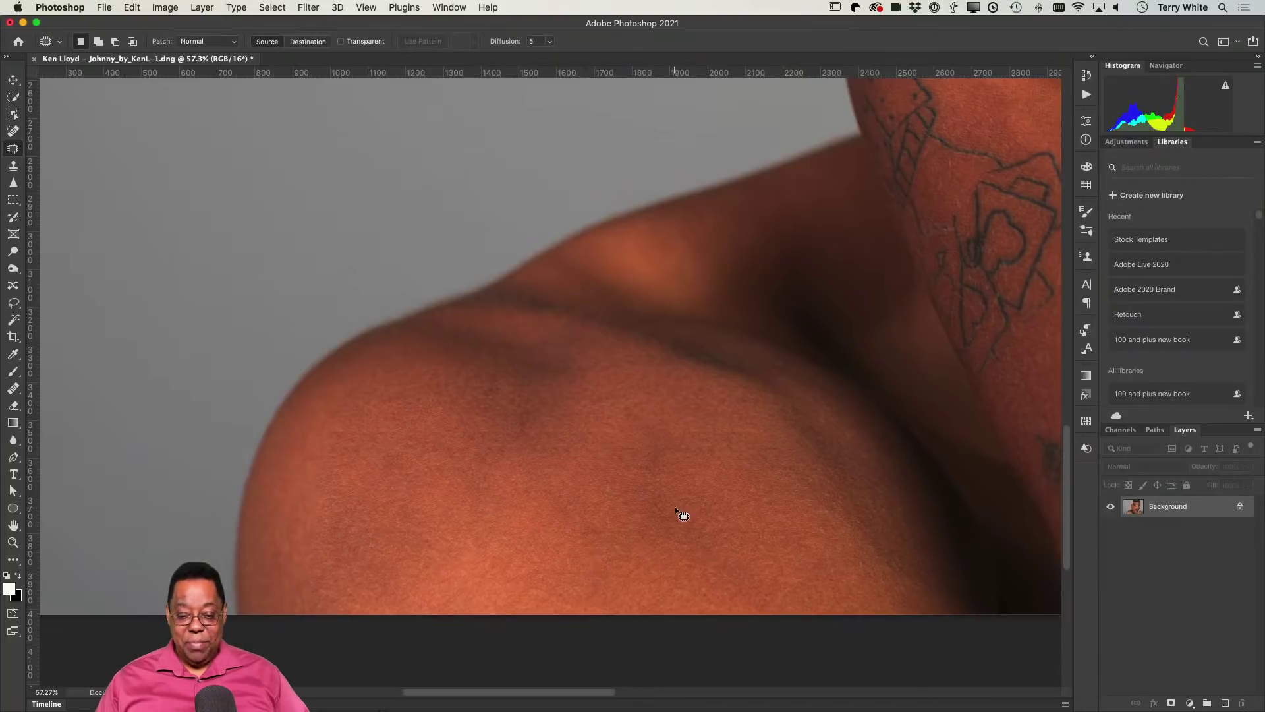
pyautogui.moveTo(667, 428)
pyautogui.mouseDown()
pyautogui.moveTo(624, 454)
pyautogui.moveTo(673, 555)
pyautogui.moveTo(709, 534)
pyautogui.mouseUp()
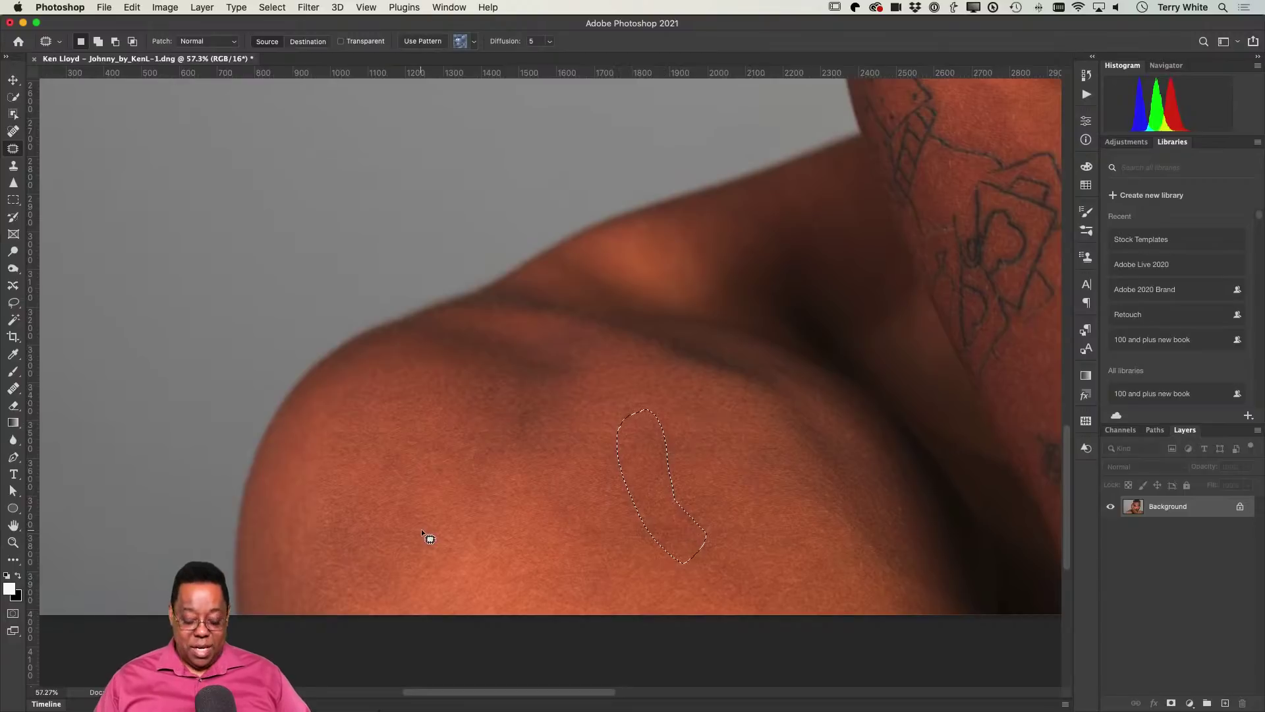
pyautogui.press('super+0')
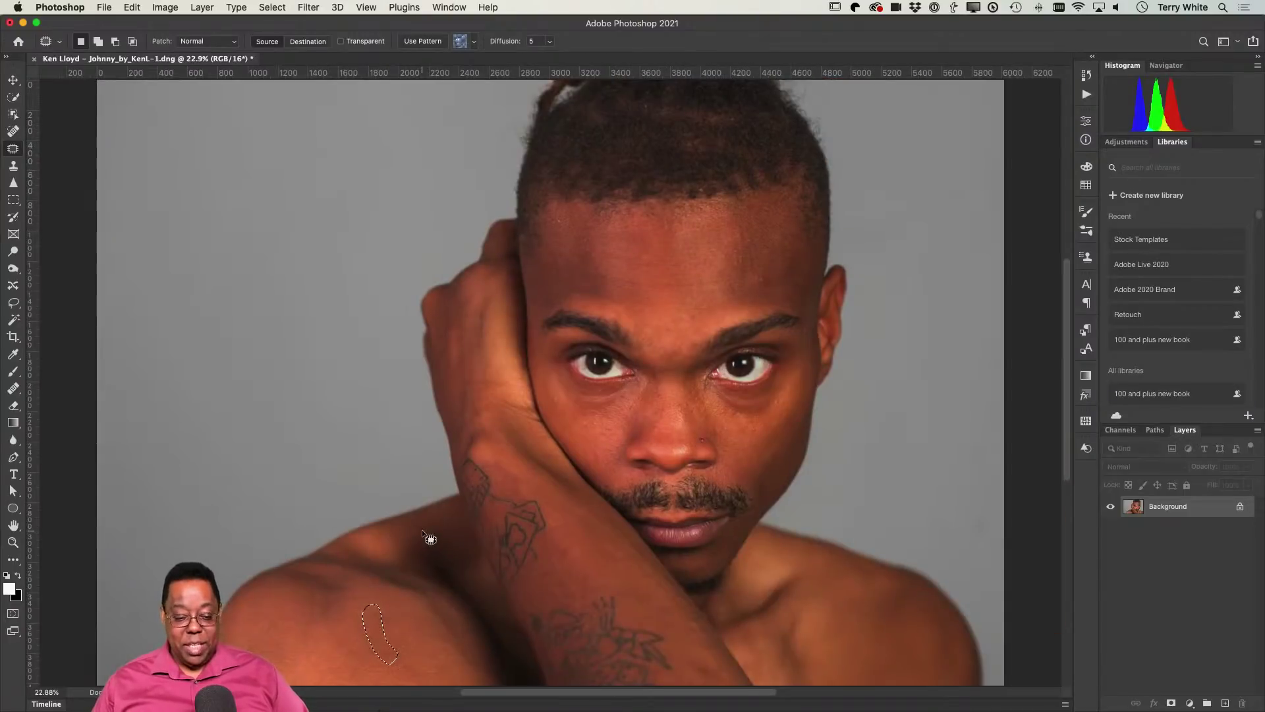
pyautogui.press('super+d')
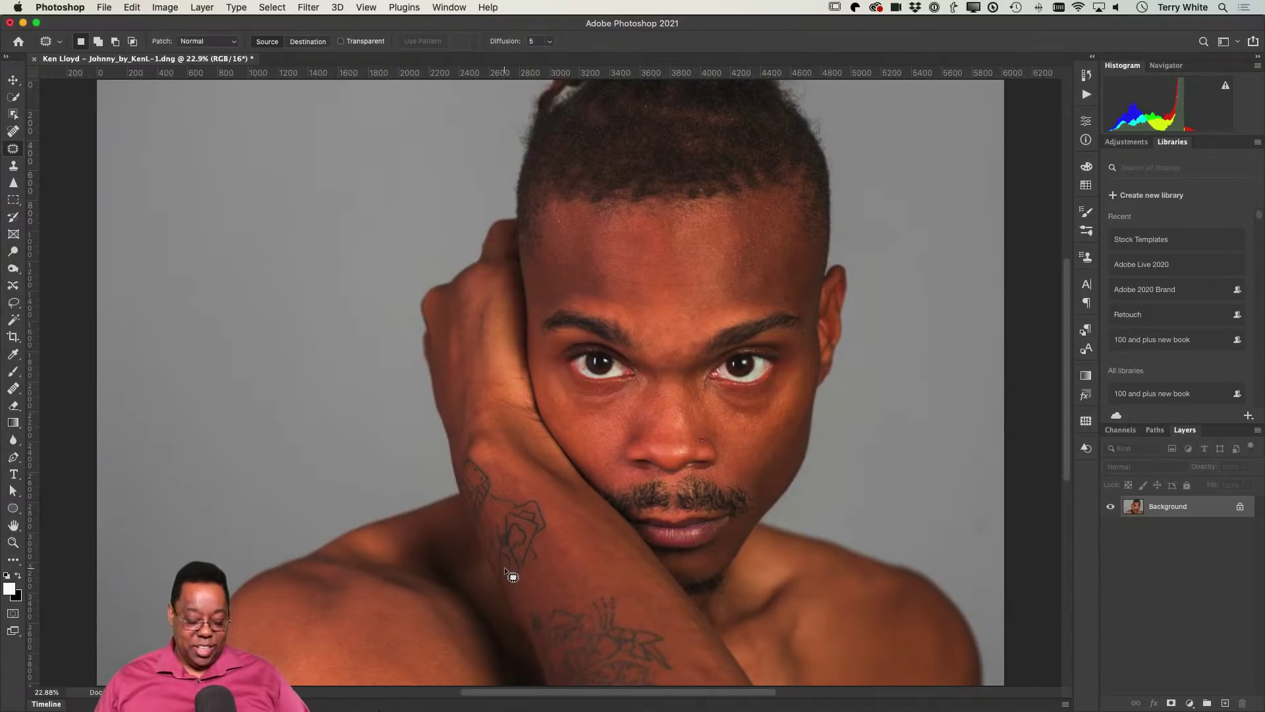
# Patch the red veins beside and below the iris in the outer white of the photo's right-hand eye with clean eye white
pyautogui.press('z')
pyautogui.moveTo(656, 395); pyautogui.dragTo(717, 462)
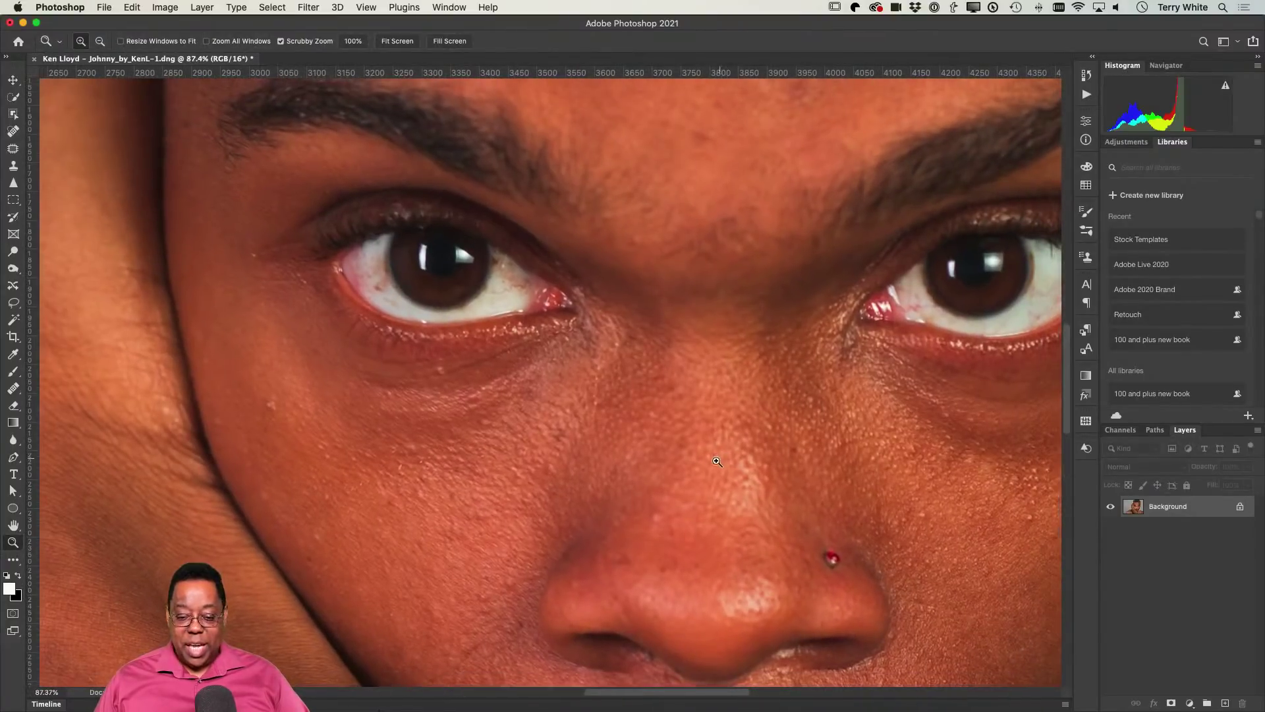
pyautogui.moveTo(886, 399); pyautogui.dragTo(696, 438)
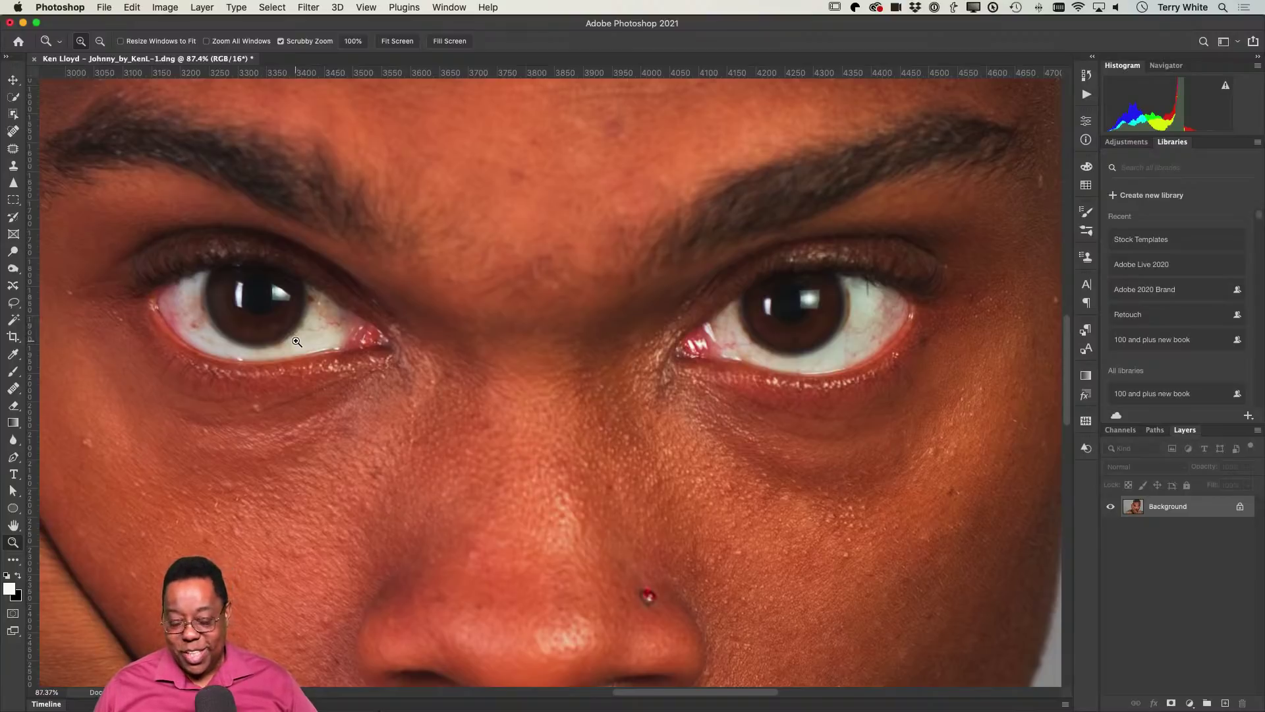
pyautogui.scroll(-1, 886, 336)
pyautogui.hscroll(1, 886, 336)
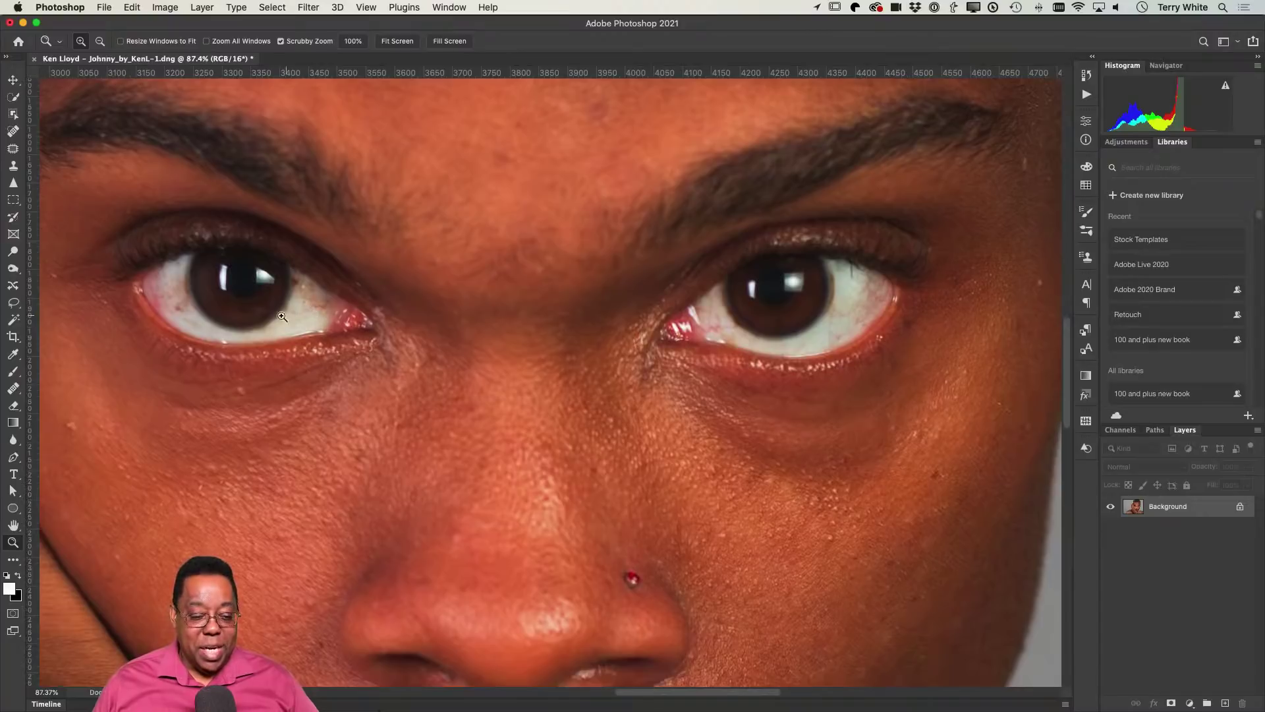
pyautogui.hscroll(1, 282, 317)
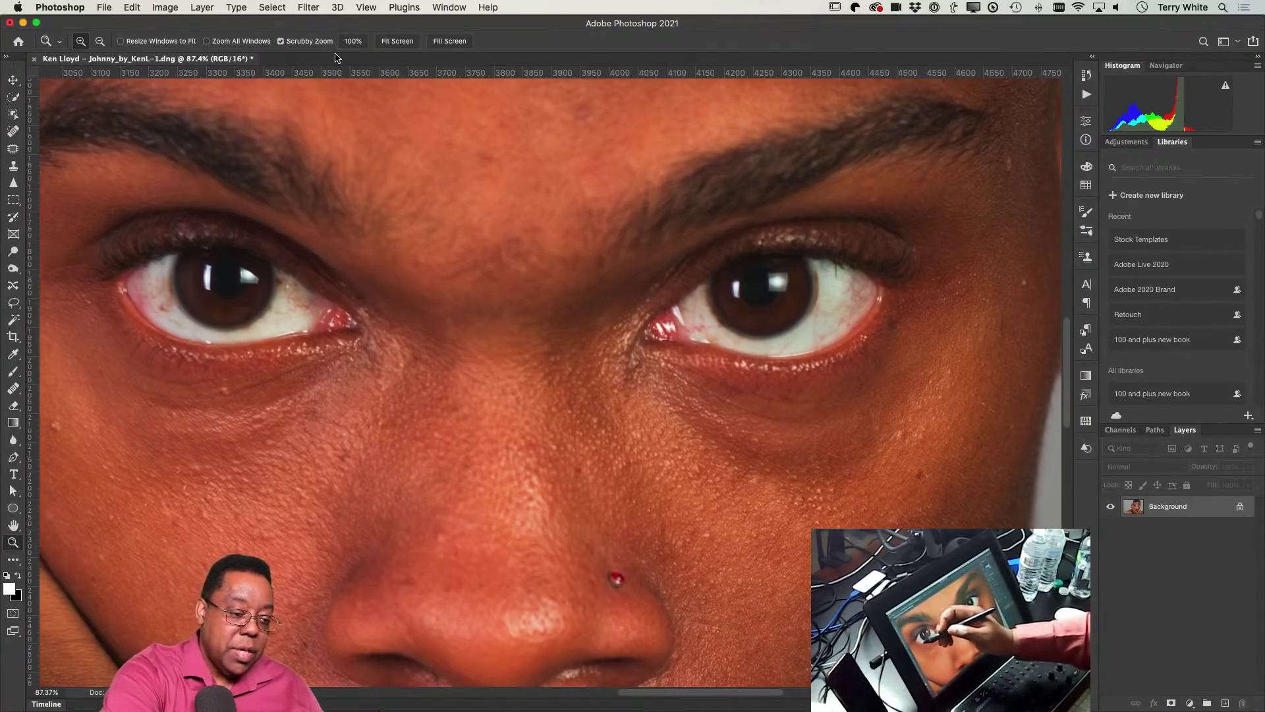
pyautogui.click(13, 149)
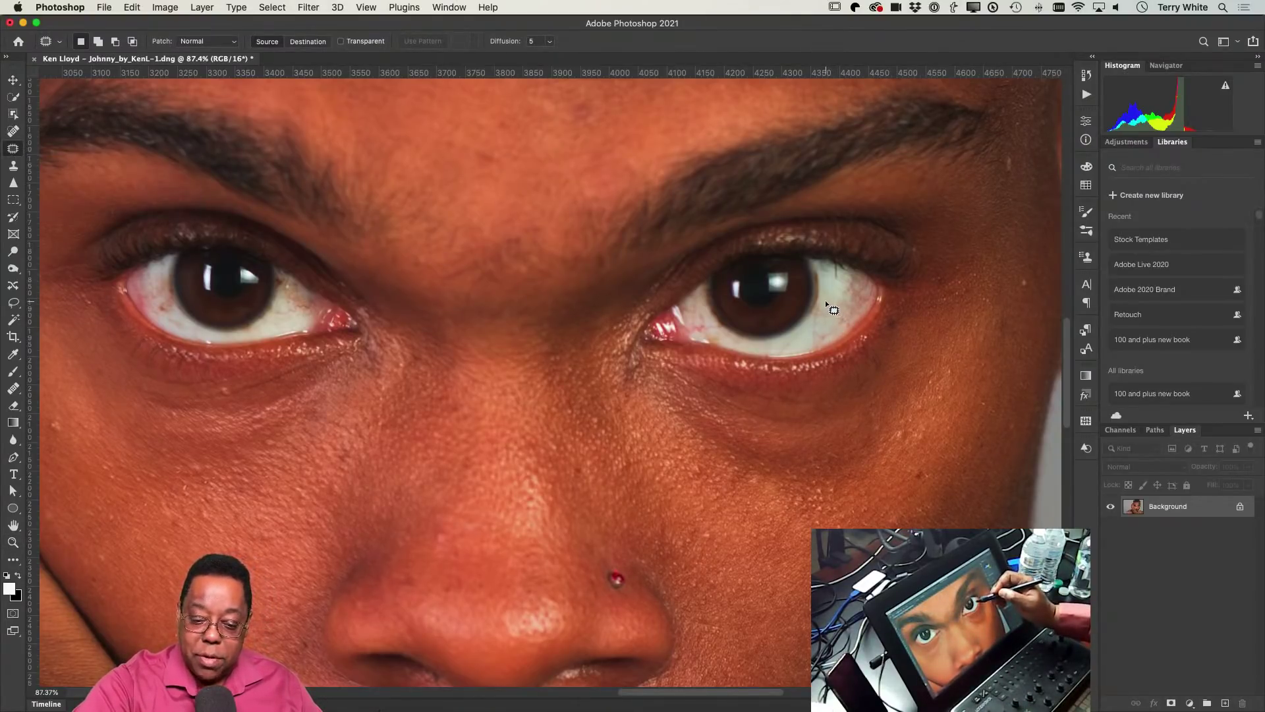
pyautogui.moveTo(833, 336); pyautogui.dragTo(833, 305)
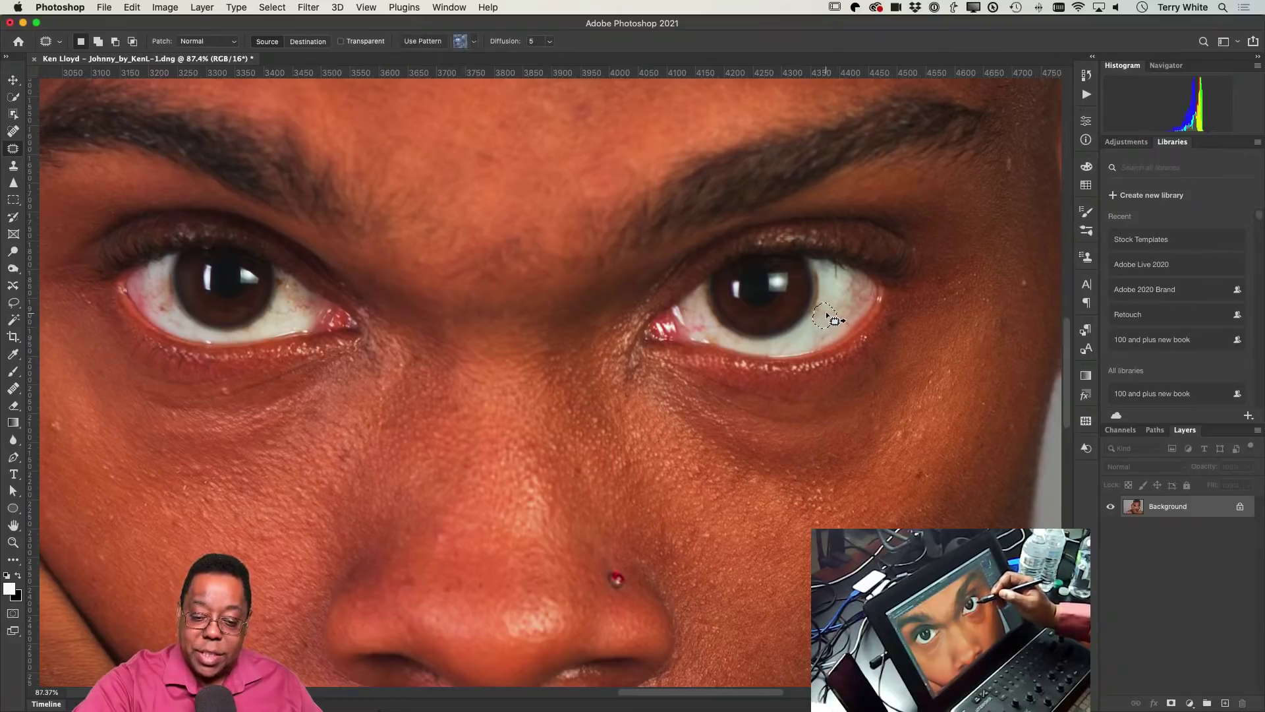
pyautogui.click(834, 322)
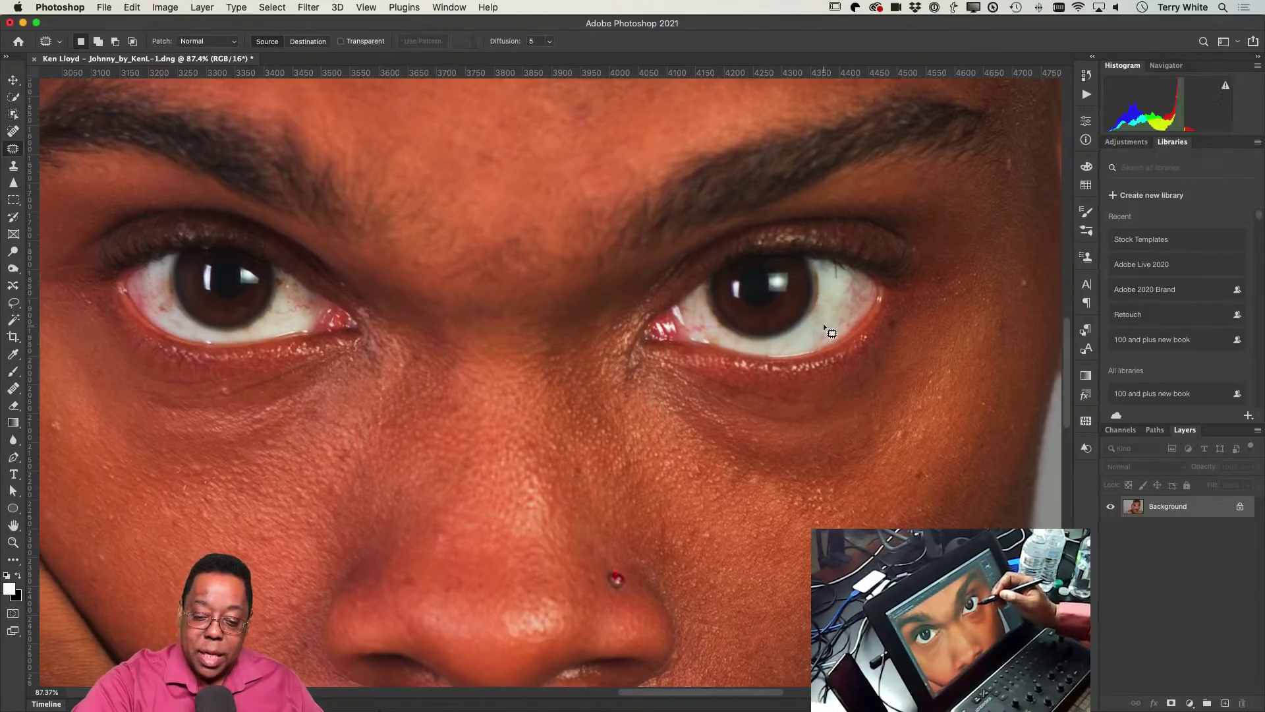
pyautogui.moveTo(824, 328)
pyautogui.mouseDown()
pyautogui.moveTo(814, 348)
pyautogui.moveTo(802, 329)
pyautogui.moveTo(821, 321)
pyautogui.mouseUp()
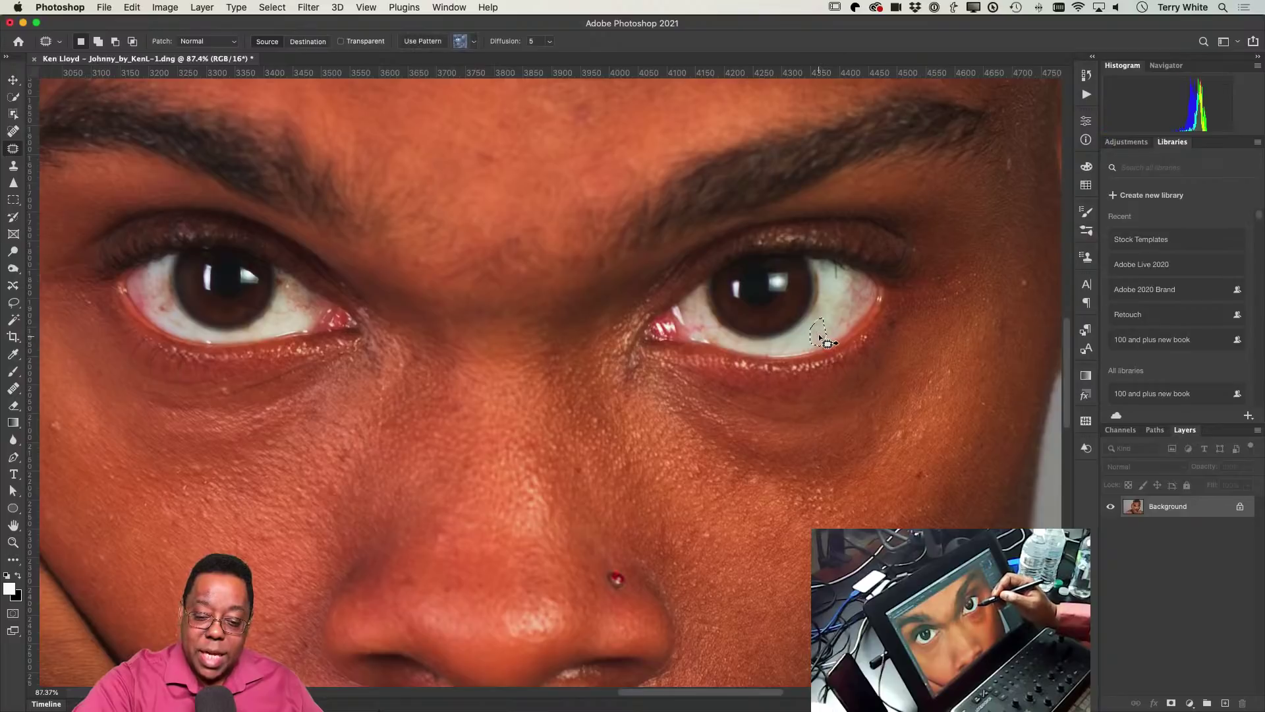
pyautogui.click(836, 319)
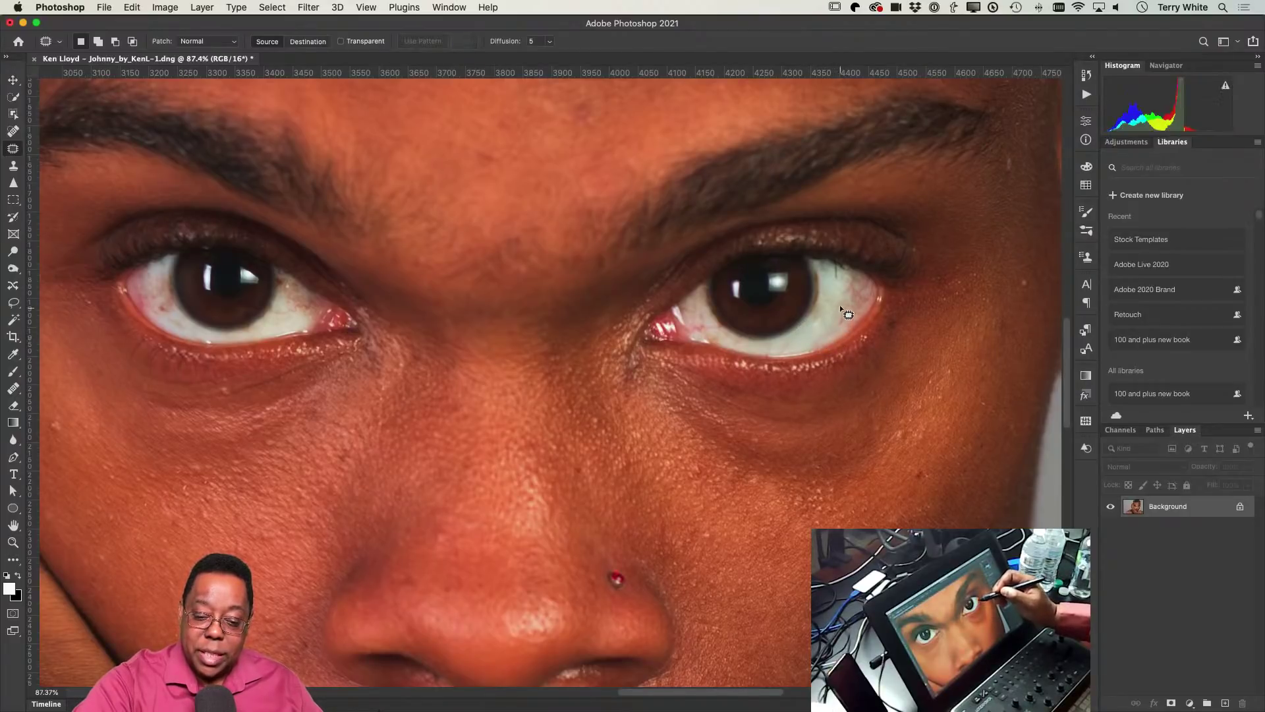
# Patch the remaining veins near the outer corner and in the inner white of the photo's right-hand eye, and deselect
pyautogui.moveTo(857, 300); pyautogui.dragTo(844, 291)
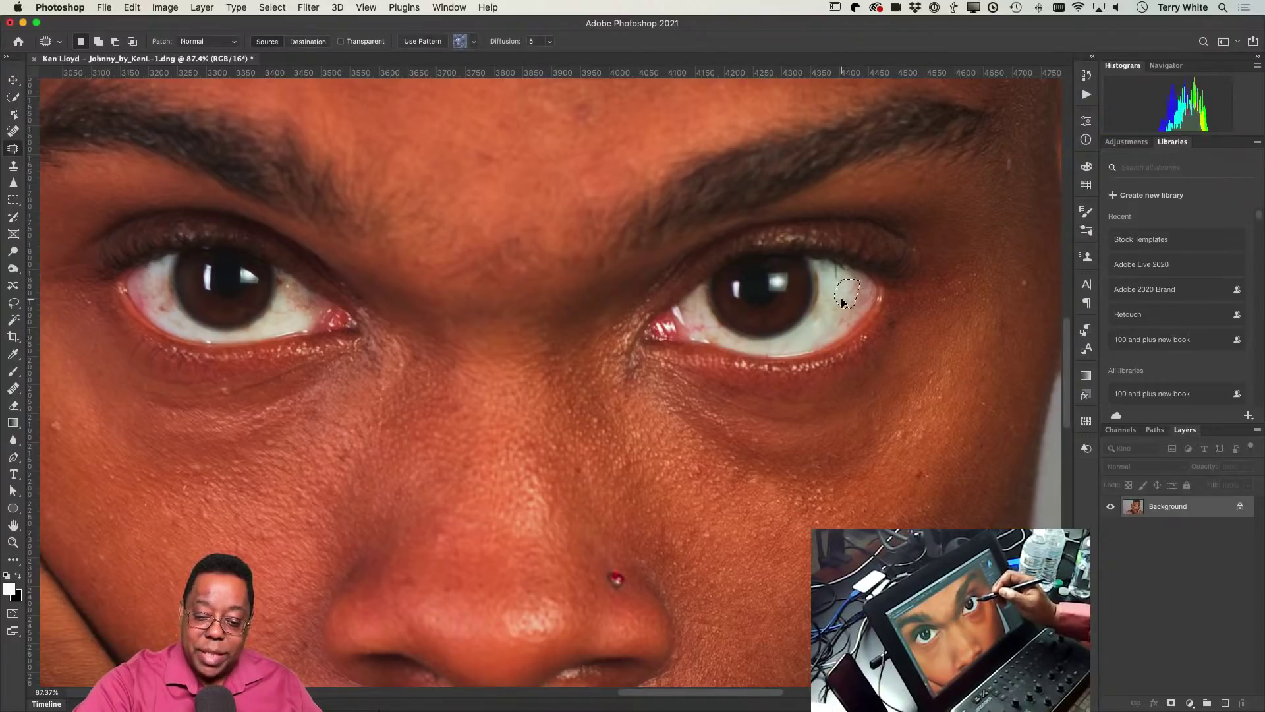
pyautogui.click(831, 351)
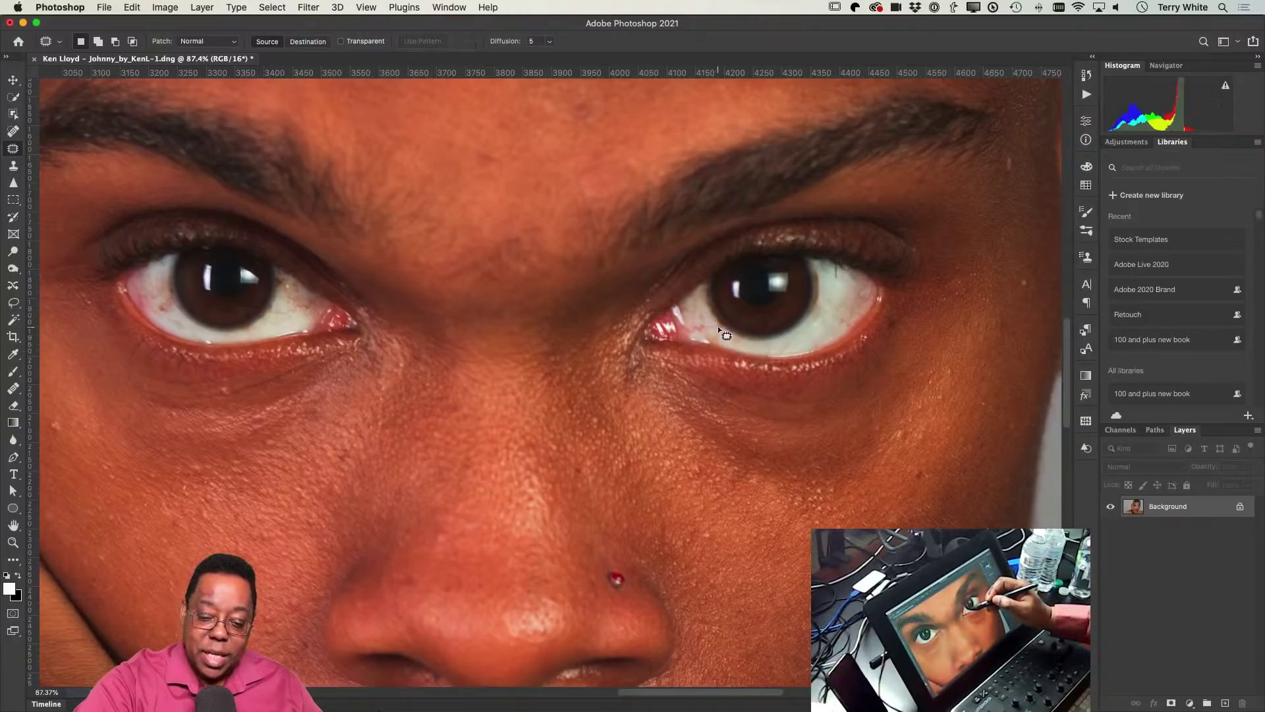
pyautogui.moveTo(700, 319)
pyautogui.mouseDown()
pyautogui.moveTo(699, 340)
pyautogui.moveTo(721, 346)
pyautogui.moveTo(701, 318)
pyautogui.moveTo(829, 319)
pyautogui.moveTo(844, 303)
pyautogui.moveTo(829, 299)
pyautogui.mouseUp()
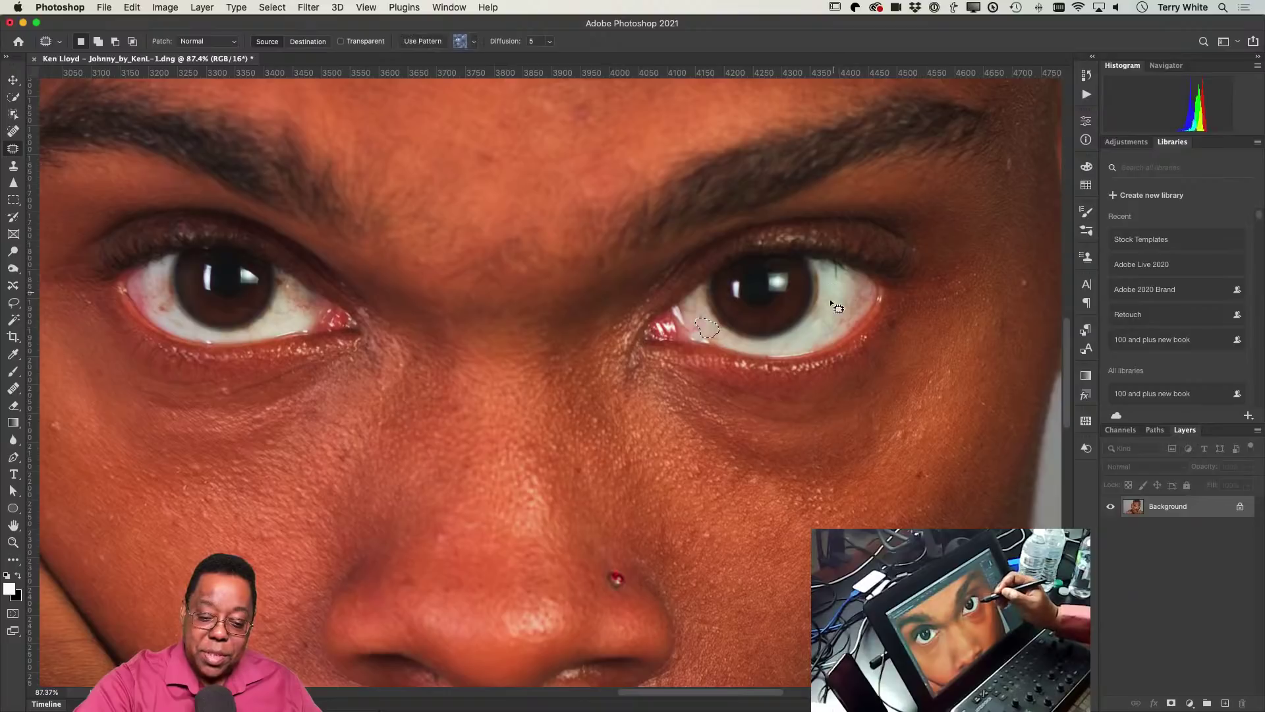
pyautogui.click(788, 337)
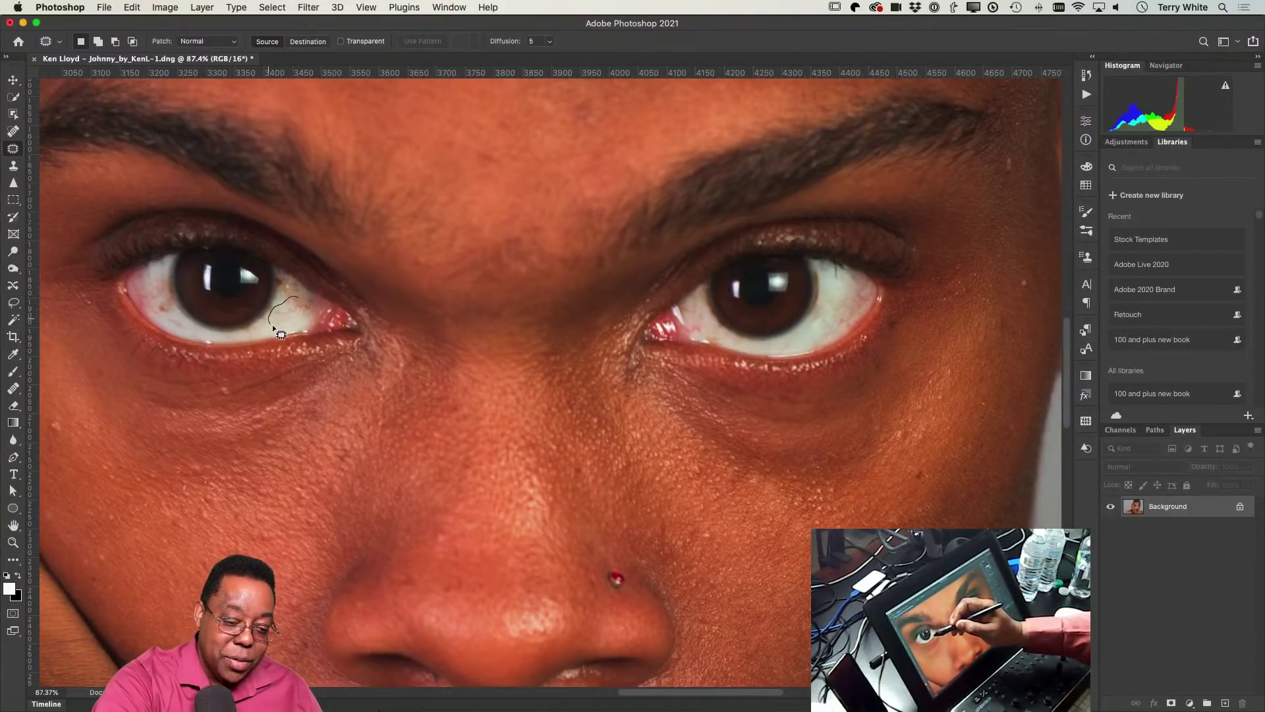
# Patch the veins and discoloration in the inner white of the photo's left-hand eye with clean eye white, and deselect
pyautogui.moveTo(281, 334)
pyautogui.mouseDown()
pyautogui.moveTo(302, 307)
pyautogui.moveTo(606, 305)
pyautogui.mouseUp()
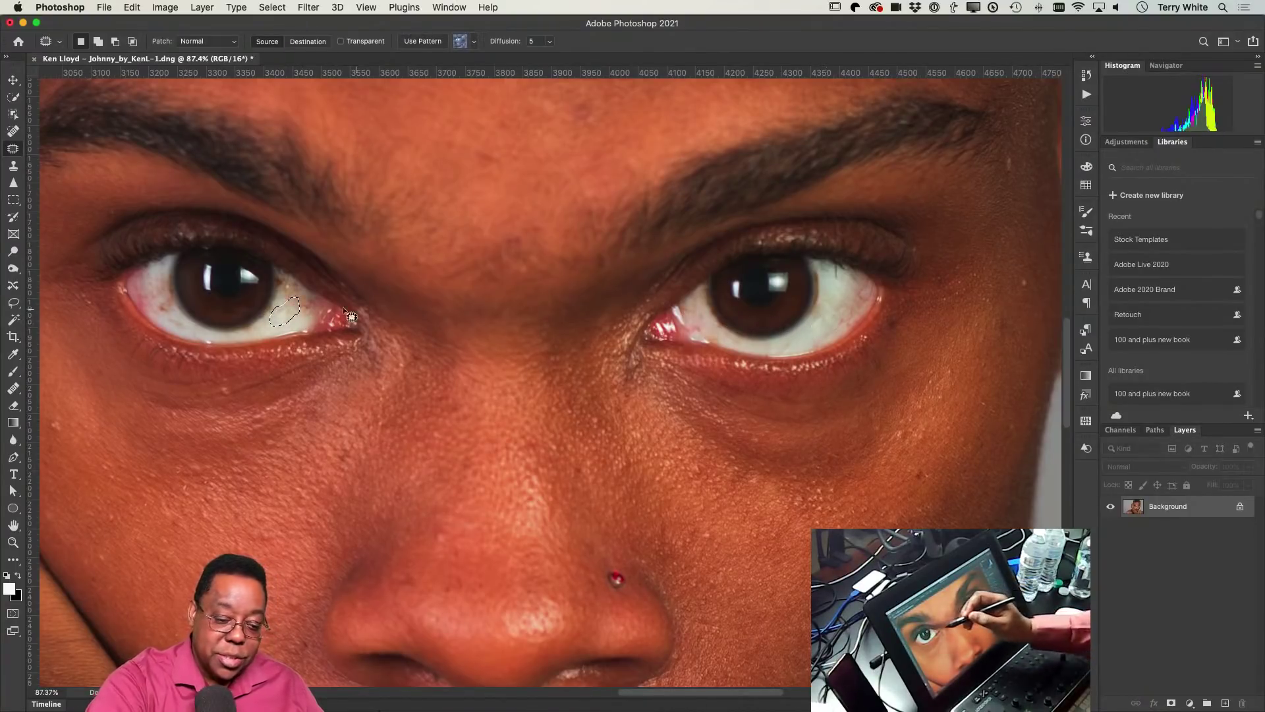
pyautogui.press('super+d')
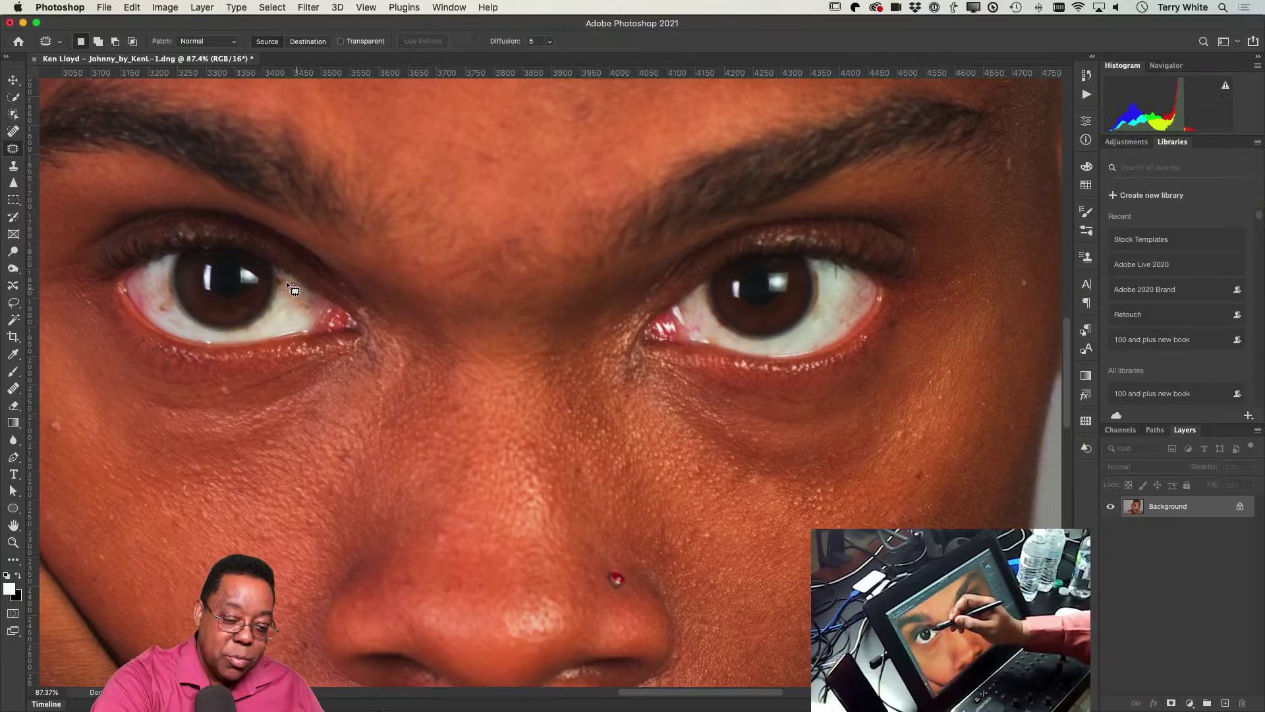
pyautogui.moveTo(303, 322); pyautogui.dragTo(295, 290)
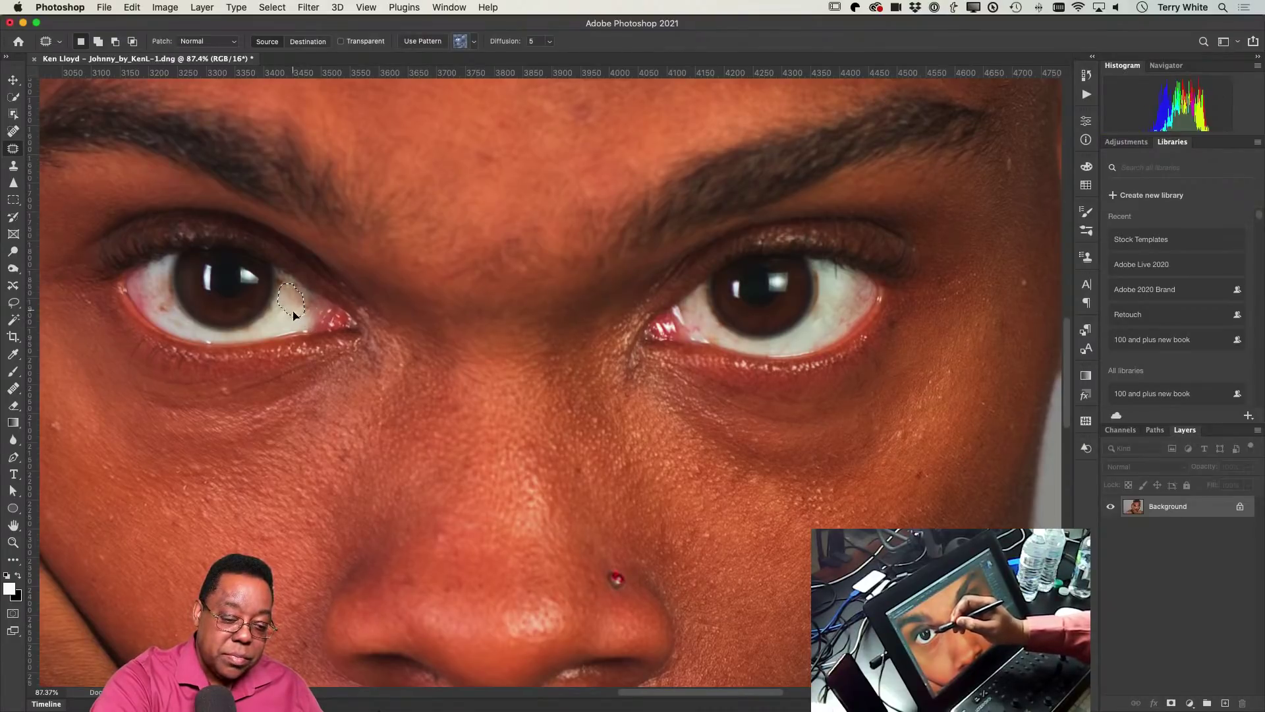
pyautogui.press('super+d')
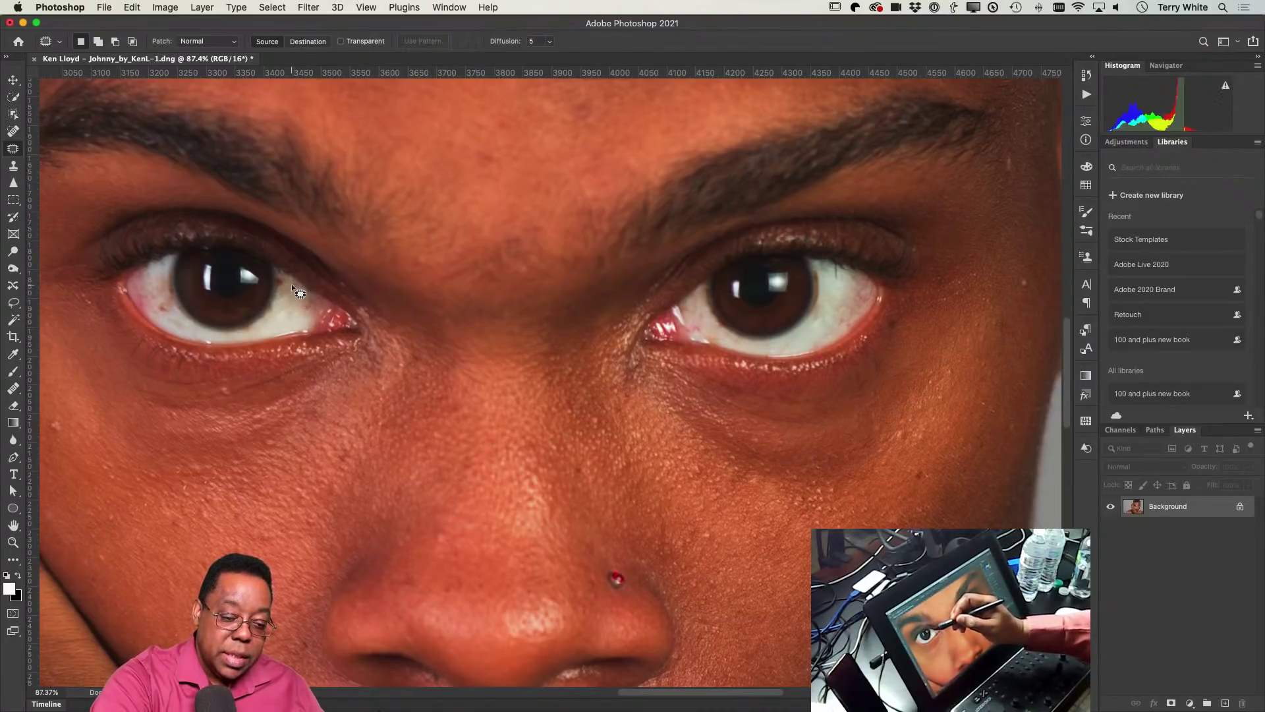
pyautogui.moveTo(281, 288); pyautogui.dragTo(291, 318)
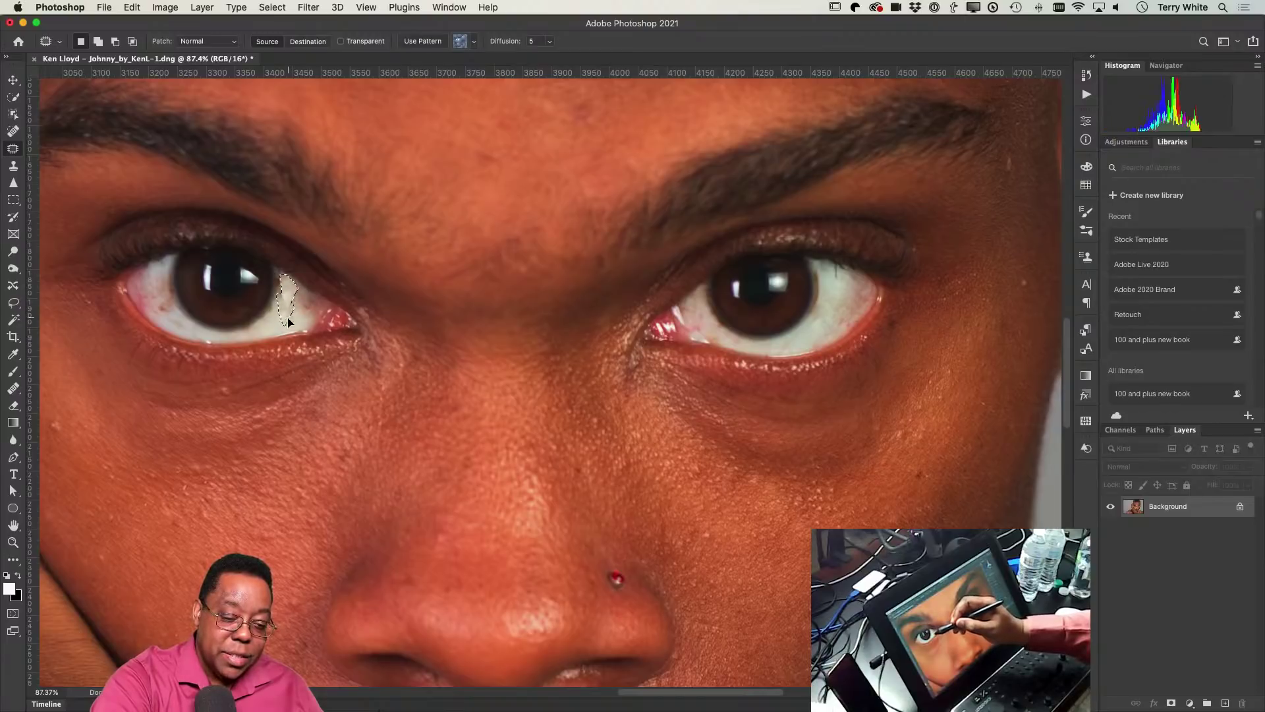
pyautogui.press('super+d')
# Patch the red veins beside the iris in the outer white of the photo's left-hand eye with clean inner white, and deselect
pyautogui.moveTo(171, 302)
pyautogui.mouseDown()
pyautogui.moveTo(160, 295)
pyautogui.moveTo(172, 323)
pyautogui.moveTo(282, 320)
pyautogui.mouseUp()
pyautogui.press('super+d')
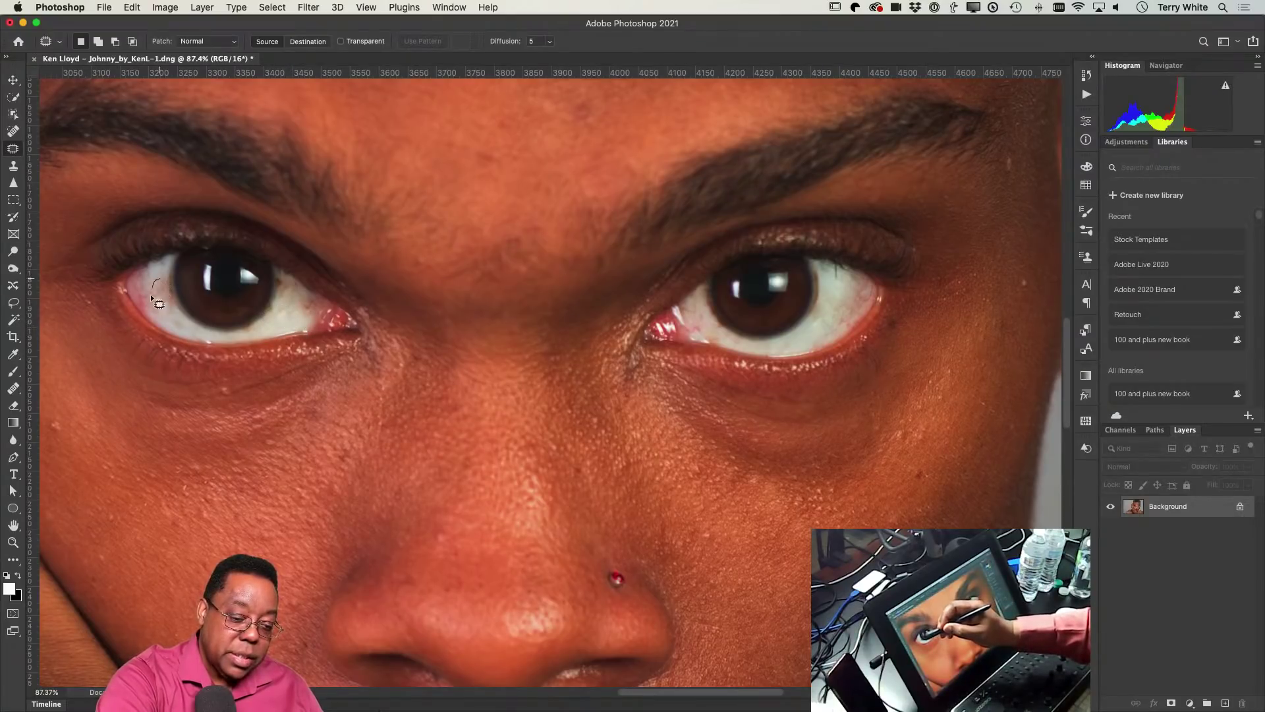
pyautogui.moveTo(175, 305); pyautogui.dragTo(169, 311)
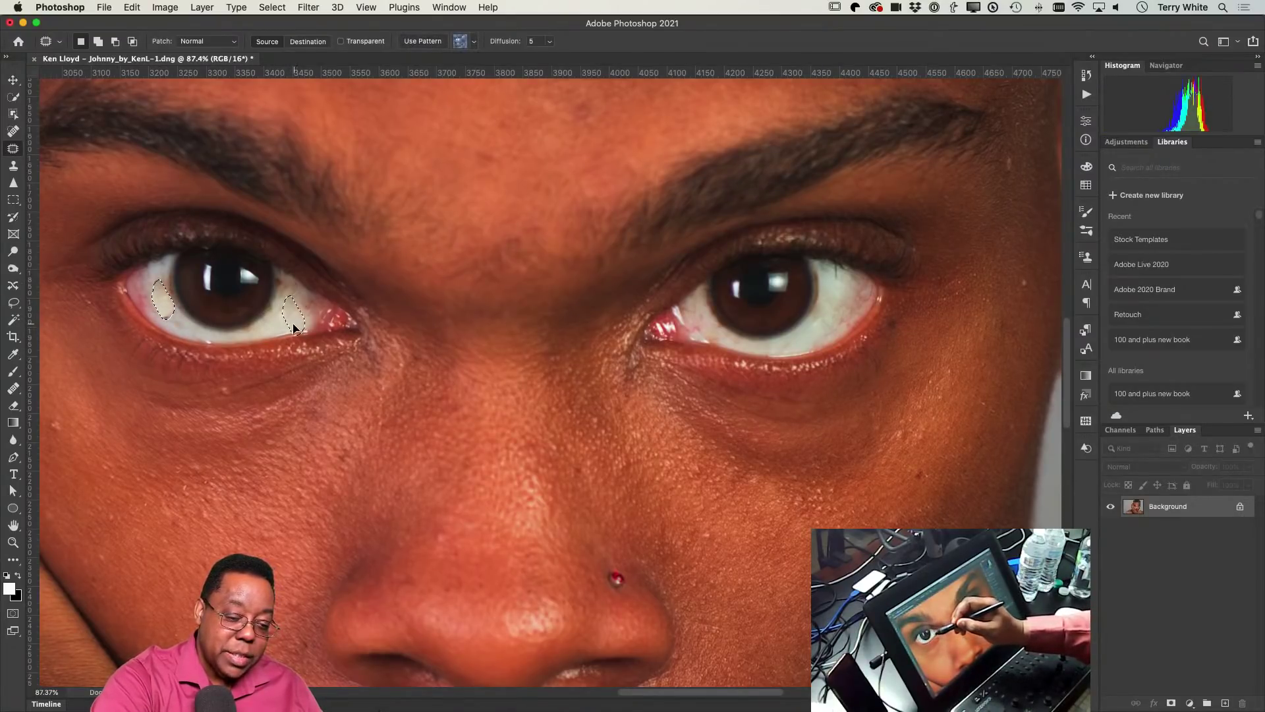
pyautogui.moveTo(310, 326); pyautogui.dragTo(307, 319)
pyautogui.press('super+d')
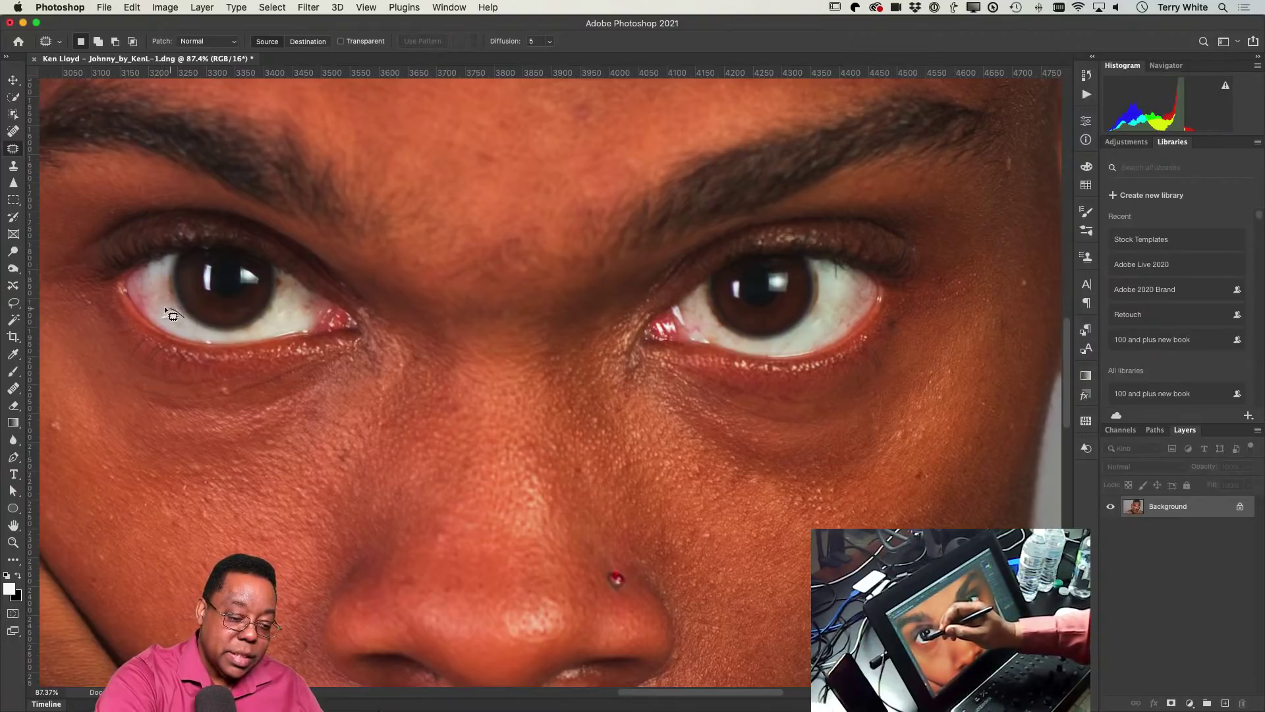
# Patch the leftover marks low in the outer white, in the inner white and below the iris of the photo's left-hand eye
pyautogui.moveTo(169, 310)
pyautogui.mouseDown()
pyautogui.moveTo(180, 328)
pyautogui.moveTo(172, 311)
pyautogui.moveTo(291, 334)
pyautogui.moveTo(293, 302)
pyautogui.moveTo(294, 323)
pyautogui.mouseUp()
pyautogui.press('super+d')
pyautogui.press('super+d')
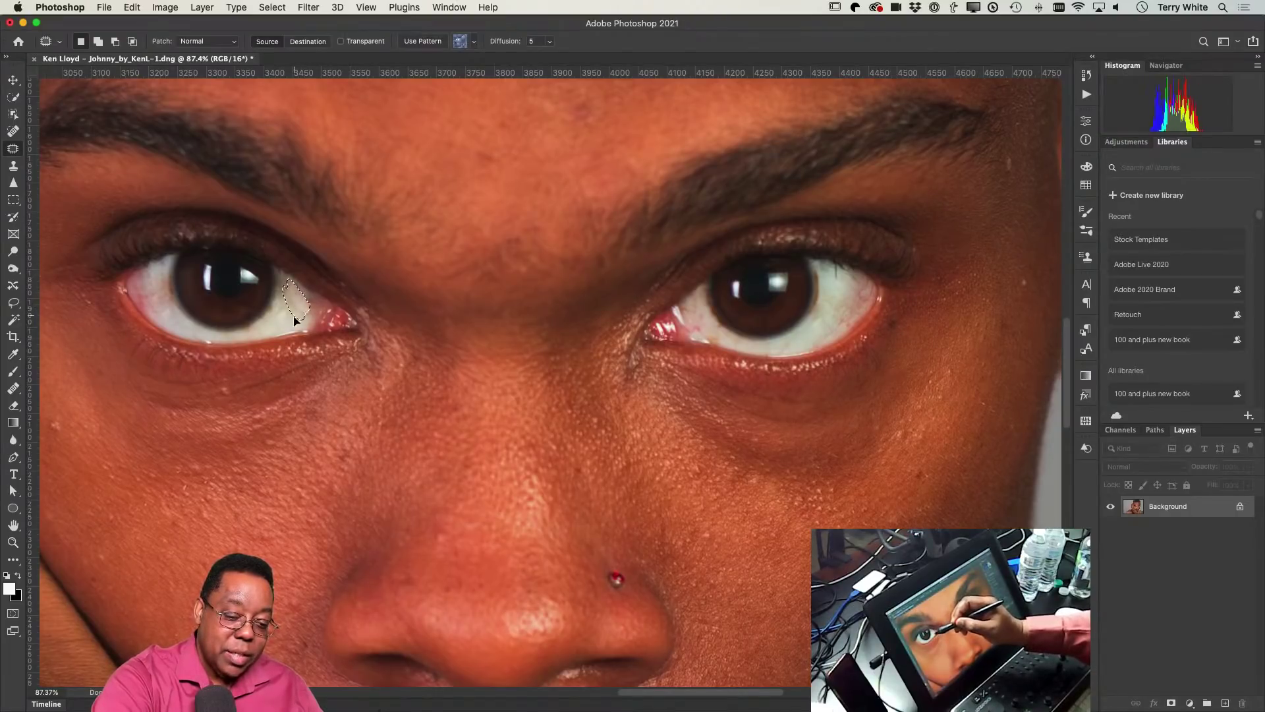
pyautogui.press('super+d')
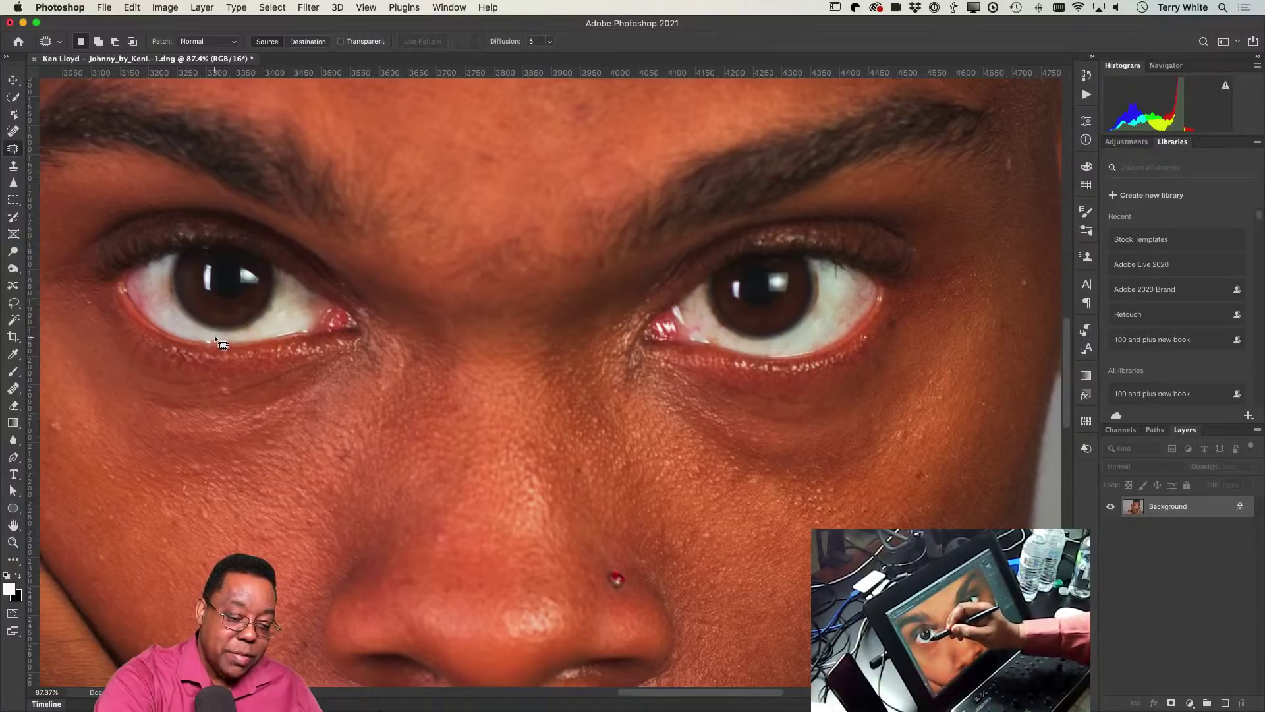
pyautogui.moveTo(208, 336)
pyautogui.mouseDown()
pyautogui.moveTo(225, 341)
pyautogui.moveTo(219, 351)
pyautogui.mouseUp()
pyautogui.press('super+d')
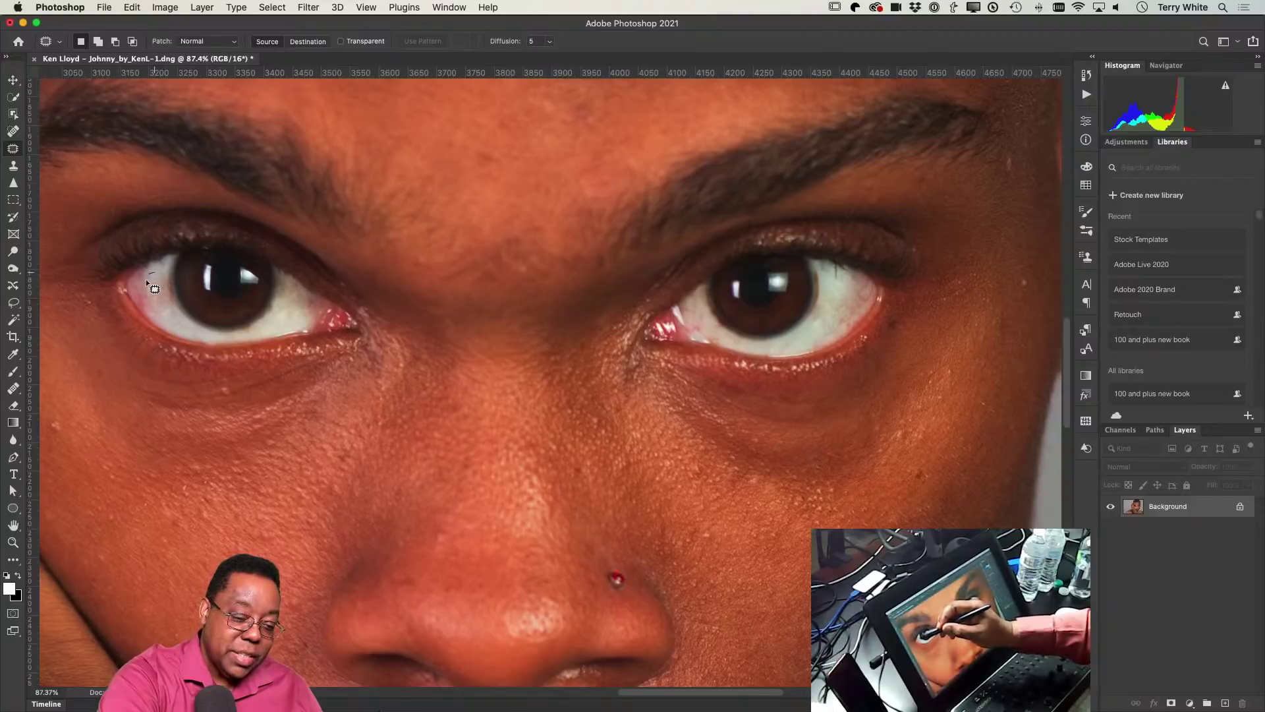
# Patch the remaining red spots in the upper and lower outer white of the photo's left-hand eye, and deselect
pyautogui.moveTo(146, 281)
pyautogui.mouseDown()
pyautogui.moveTo(162, 301)
pyautogui.moveTo(154, 274)
pyautogui.moveTo(178, 294)
pyautogui.moveTo(294, 310)
pyautogui.mouseUp()
pyautogui.press('super+d')
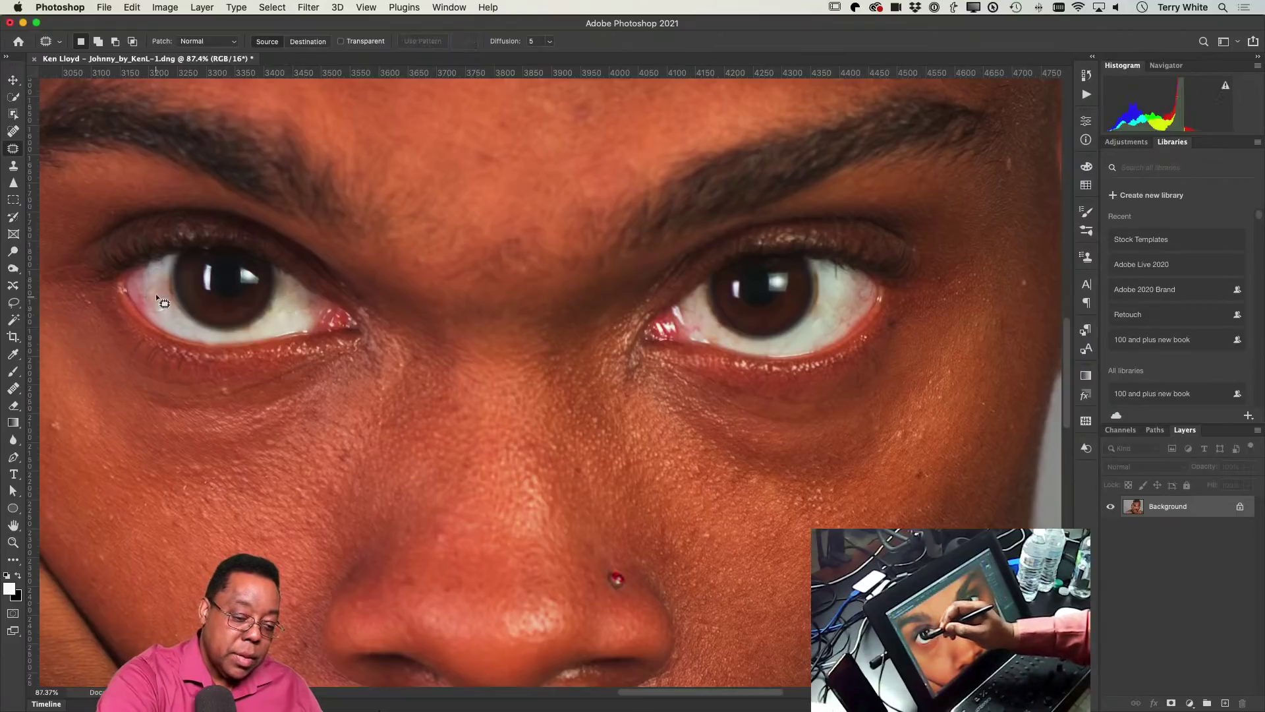
pyautogui.moveTo(159, 315); pyautogui.dragTo(170, 319)
pyautogui.press('super+d')
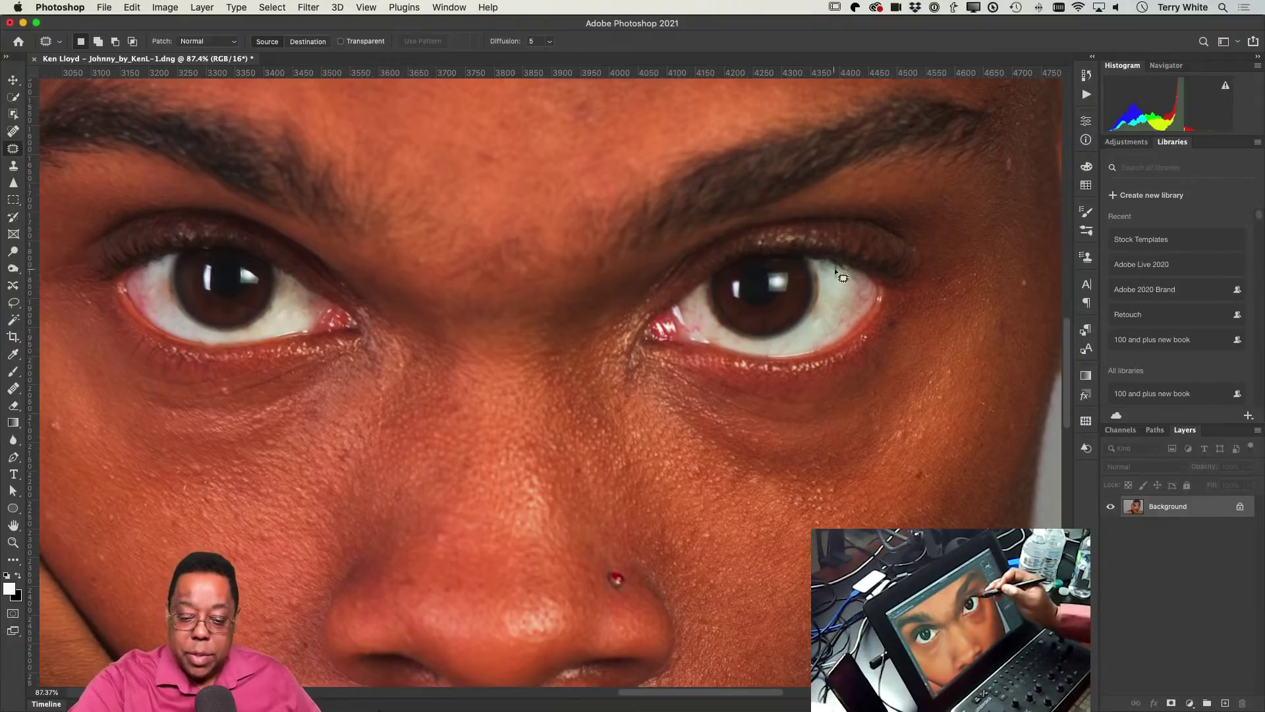
# Patch the stray dark mark high in the outer white of the photo's right-hand eye with clean eye white, and deselect
pyautogui.moveTo(832, 263); pyautogui.dragTo(843, 293)
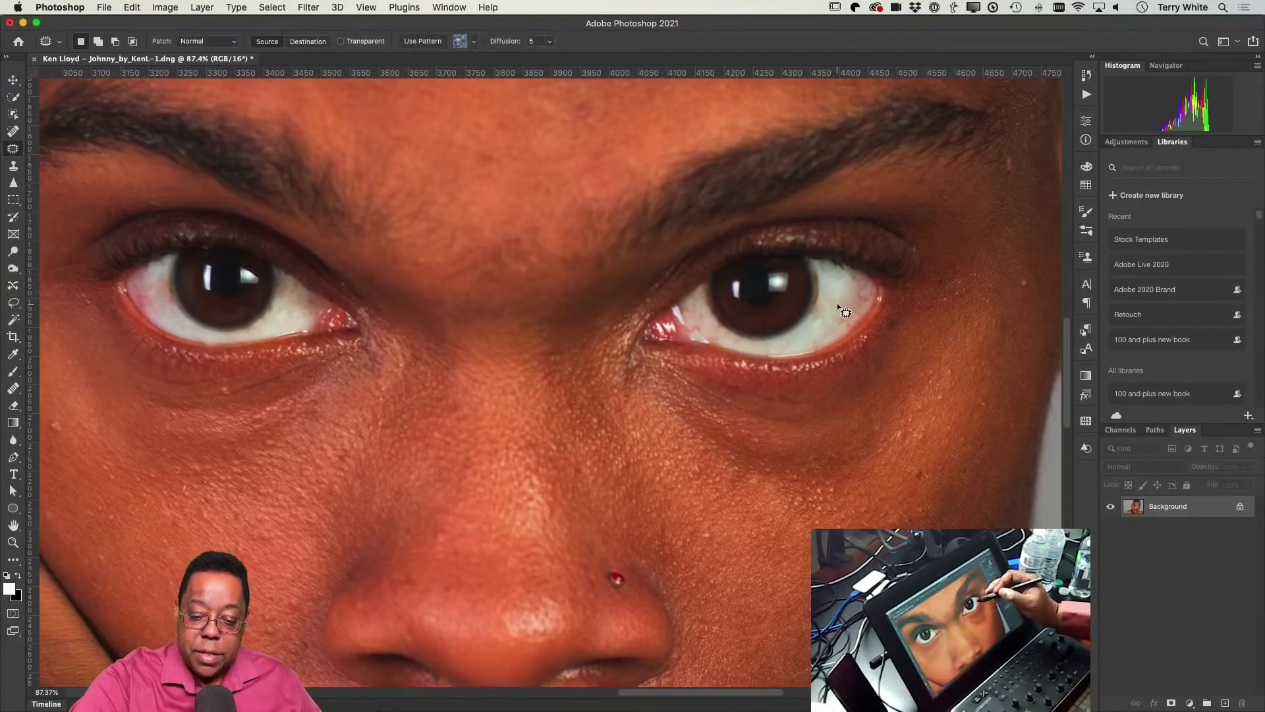
pyautogui.press('super+d')
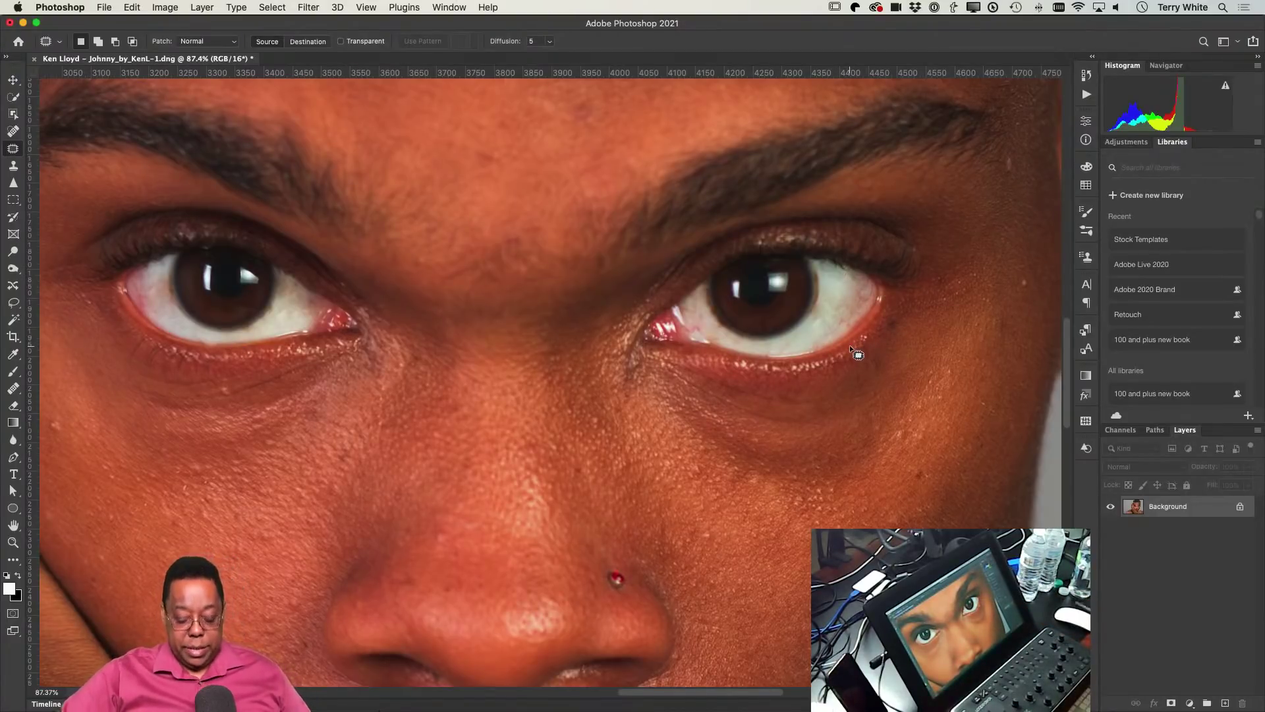
pyautogui.press('super+minus')
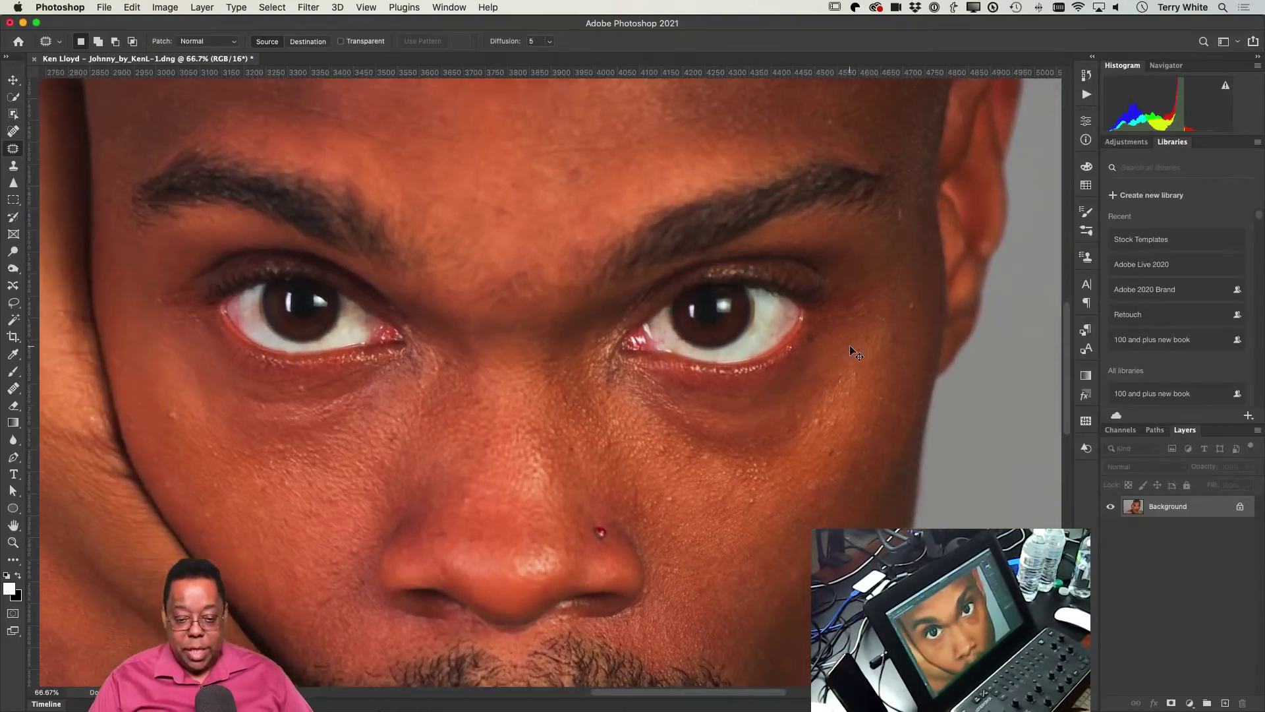
pyautogui.press('super+0')
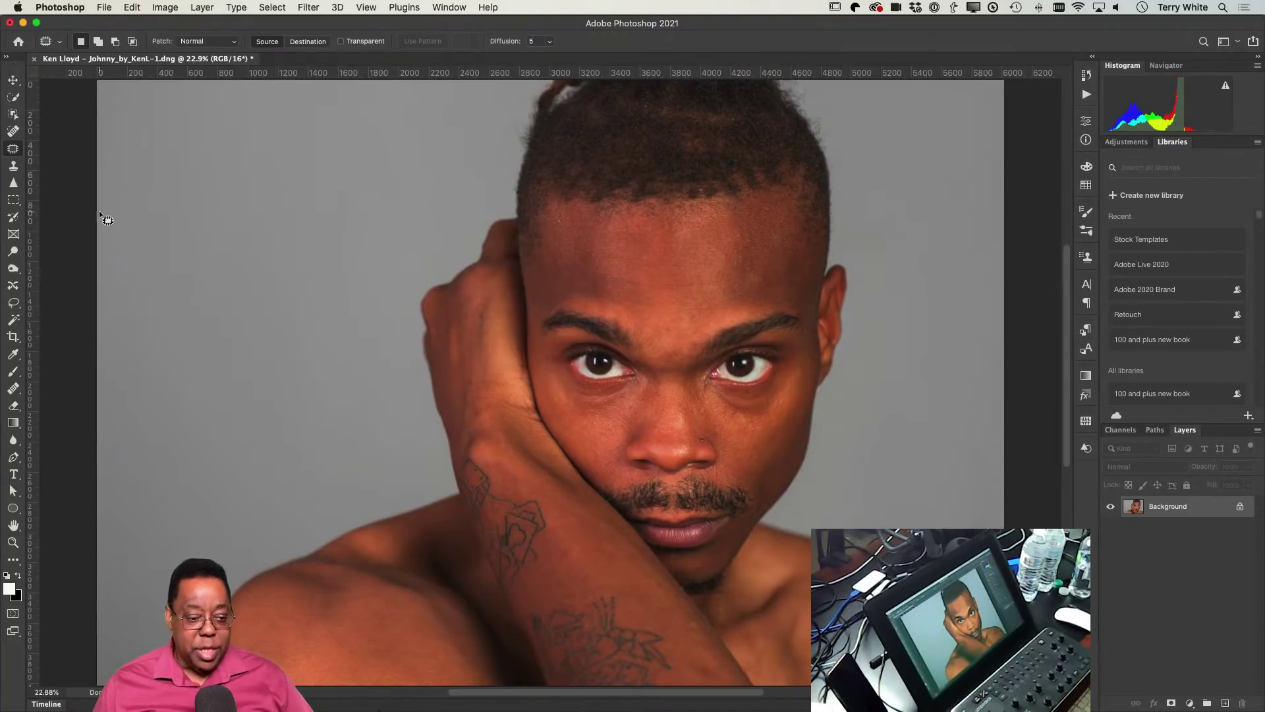
# Choose the Sharpen tool for the eyes and duplicate the Background layer
pyautogui.click(14, 187)
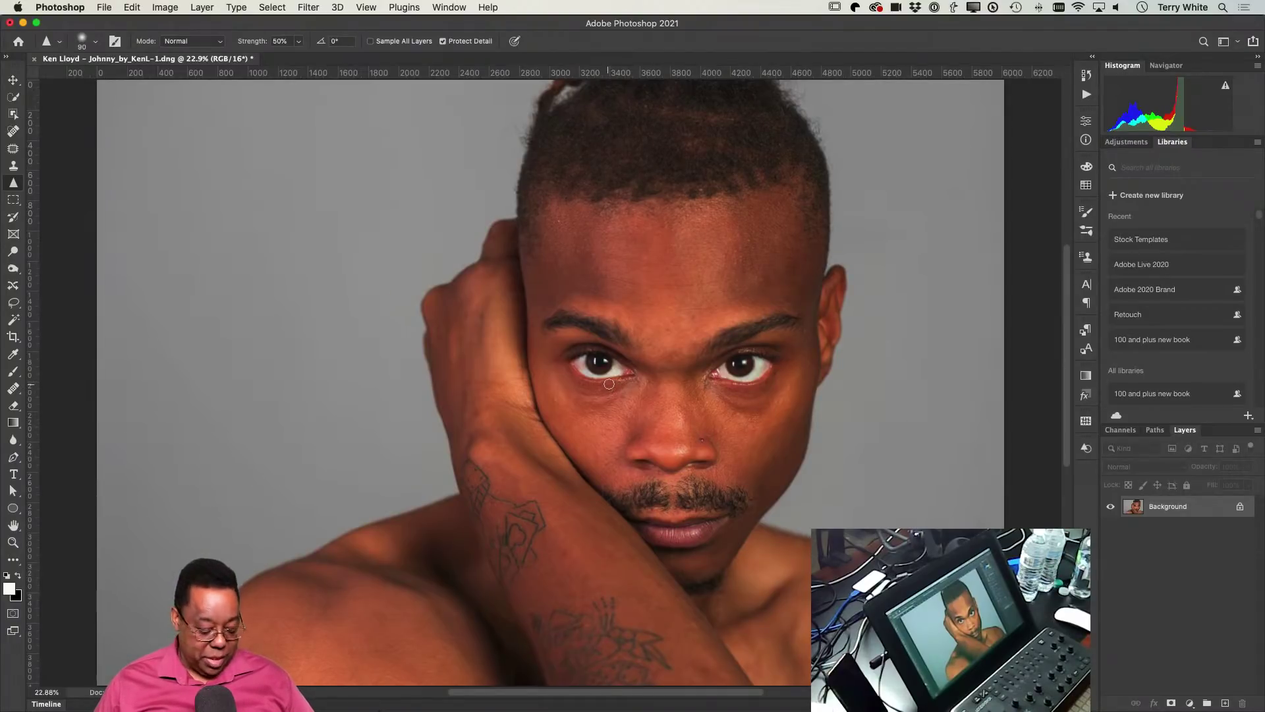
pyautogui.scroll(5, 618, 382)
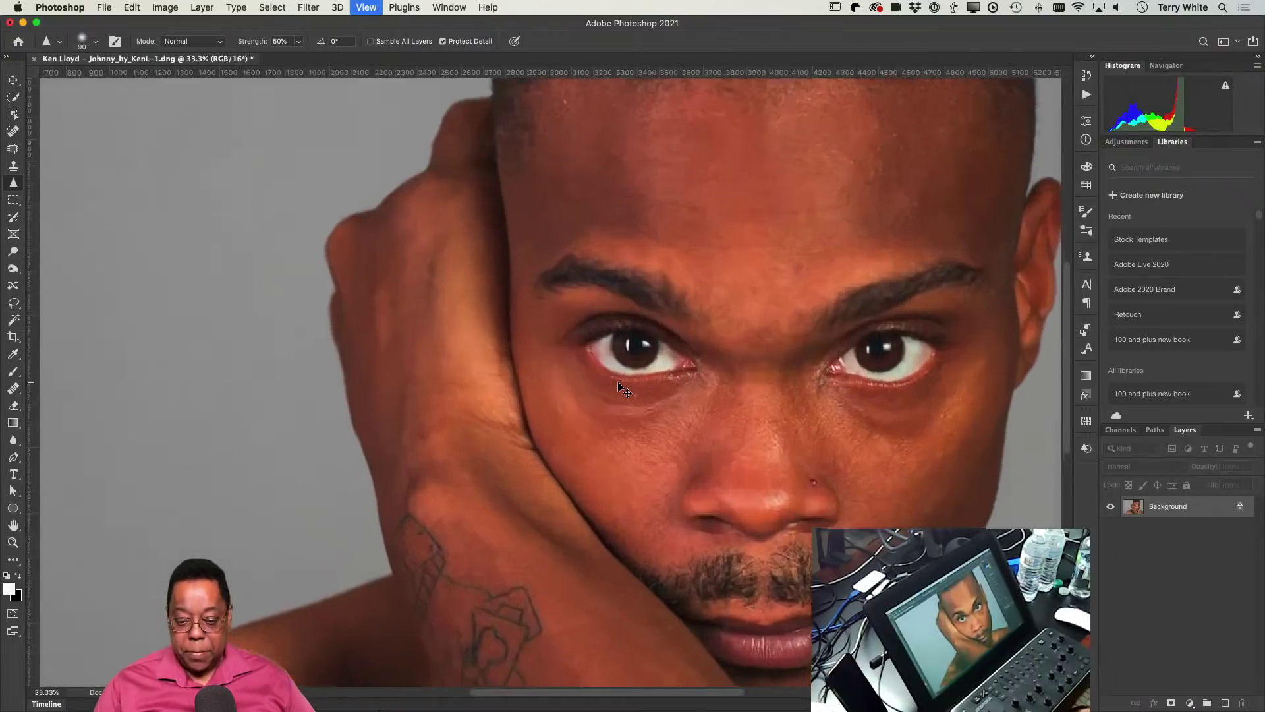
pyautogui.hscroll(8, 745, 389)
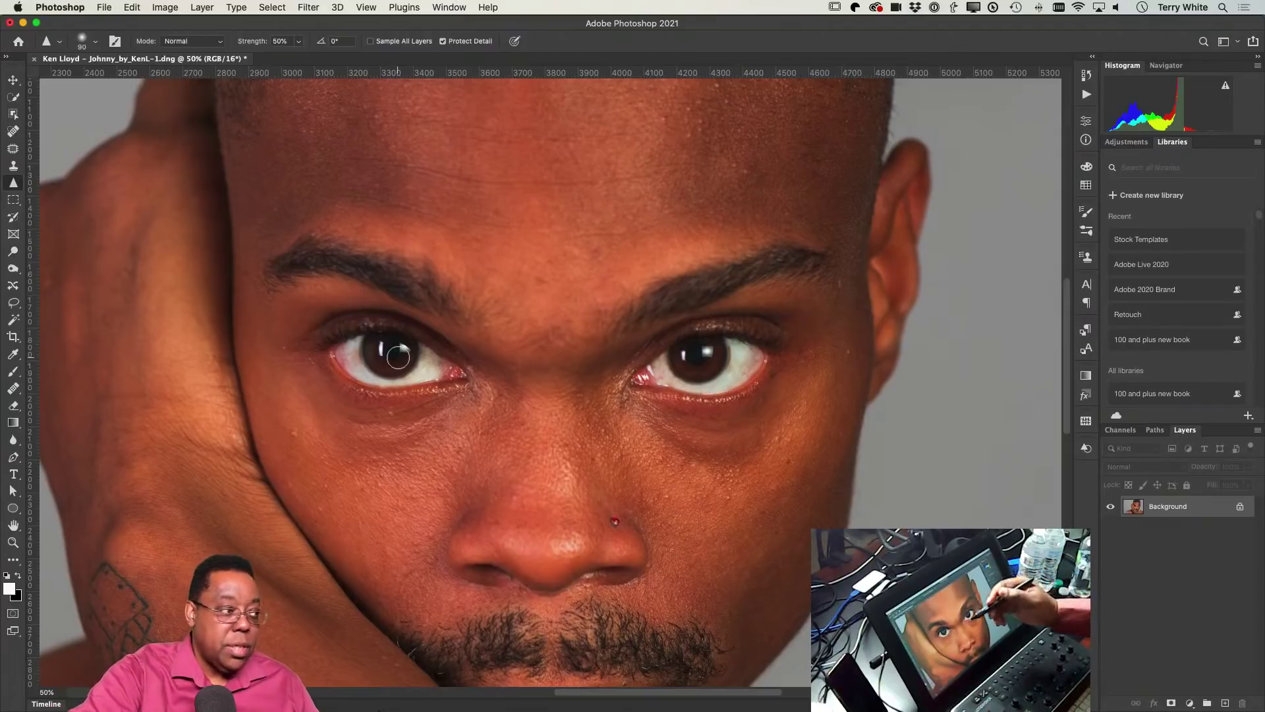
pyautogui.moveTo(398, 356)
pyautogui.mouseDown()
pyautogui.moveTo(336, 351)
pyautogui.moveTo(413, 384)
pyautogui.moveTo(428, 377)
pyautogui.moveTo(373, 348)
pyautogui.moveTo(416, 361)
pyautogui.mouseUp()
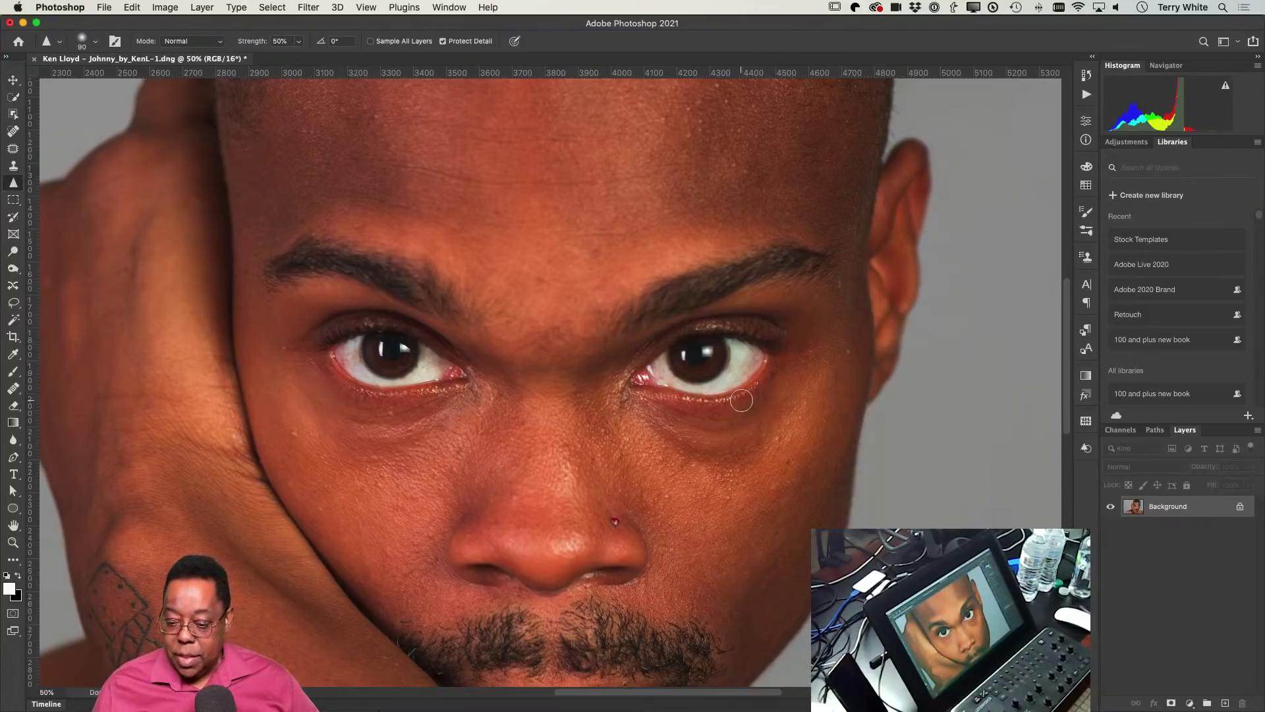
pyautogui.moveTo(1215, 505); pyautogui.dragTo(1225, 703)
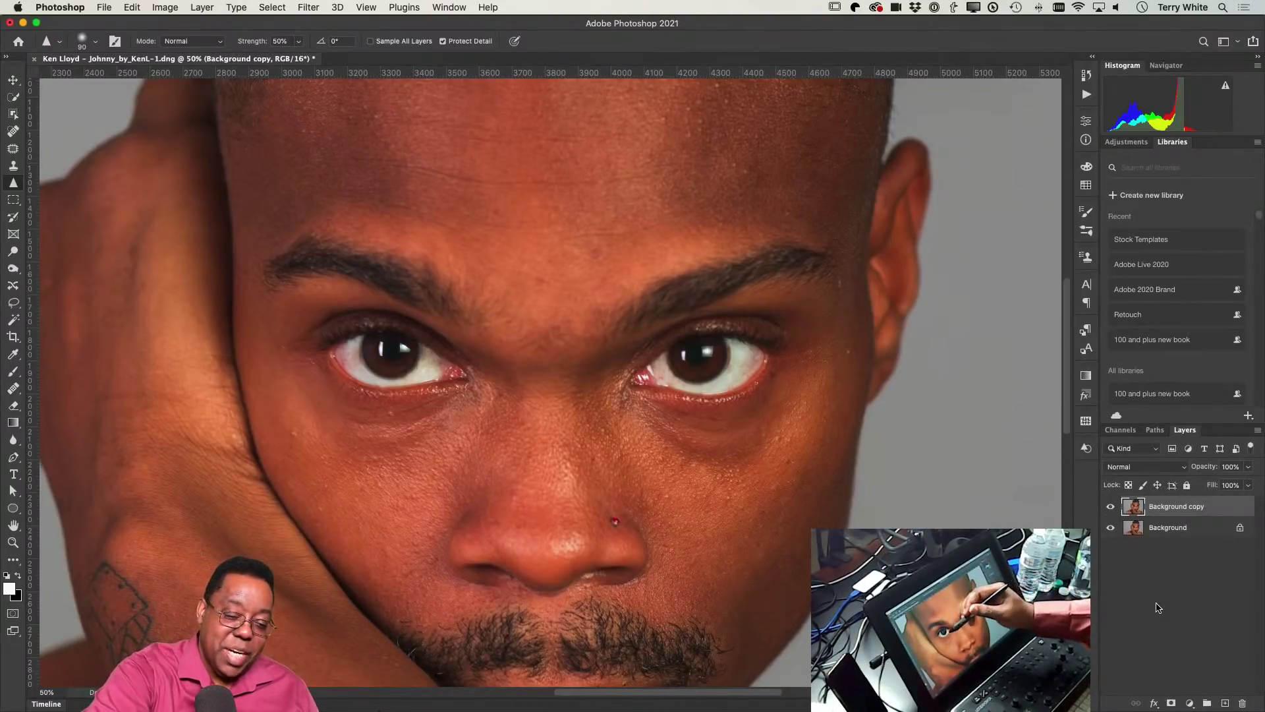
# Sharpen the irises and surrounding whites of both eyes on the Background copy layer
pyautogui.moveTo(349, 354)
pyautogui.mouseDown()
pyautogui.moveTo(380, 344)
pyautogui.moveTo(365, 341)
pyautogui.moveTo(352, 344)
pyautogui.moveTo(443, 366)
pyautogui.moveTo(395, 393)
pyautogui.mouseUp()
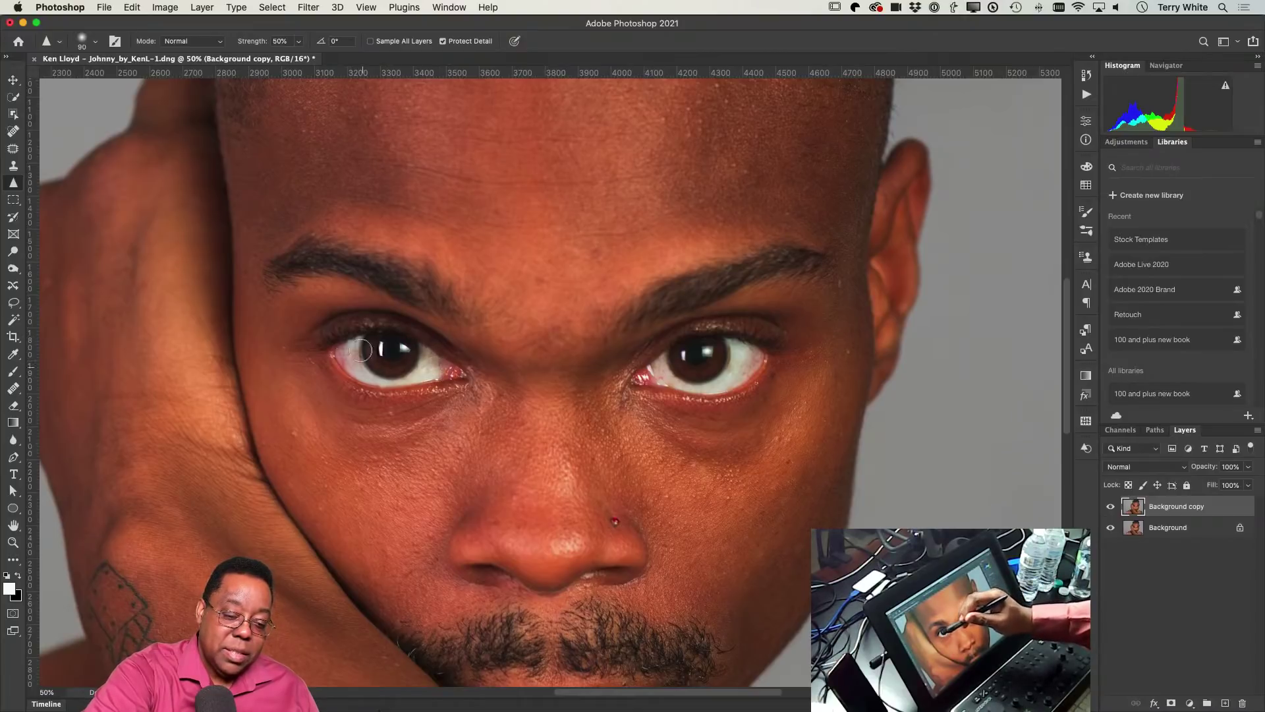
pyautogui.moveTo(361, 350)
pyautogui.mouseDown()
pyautogui.moveTo(333, 356)
pyautogui.moveTo(425, 350)
pyautogui.mouseUp()
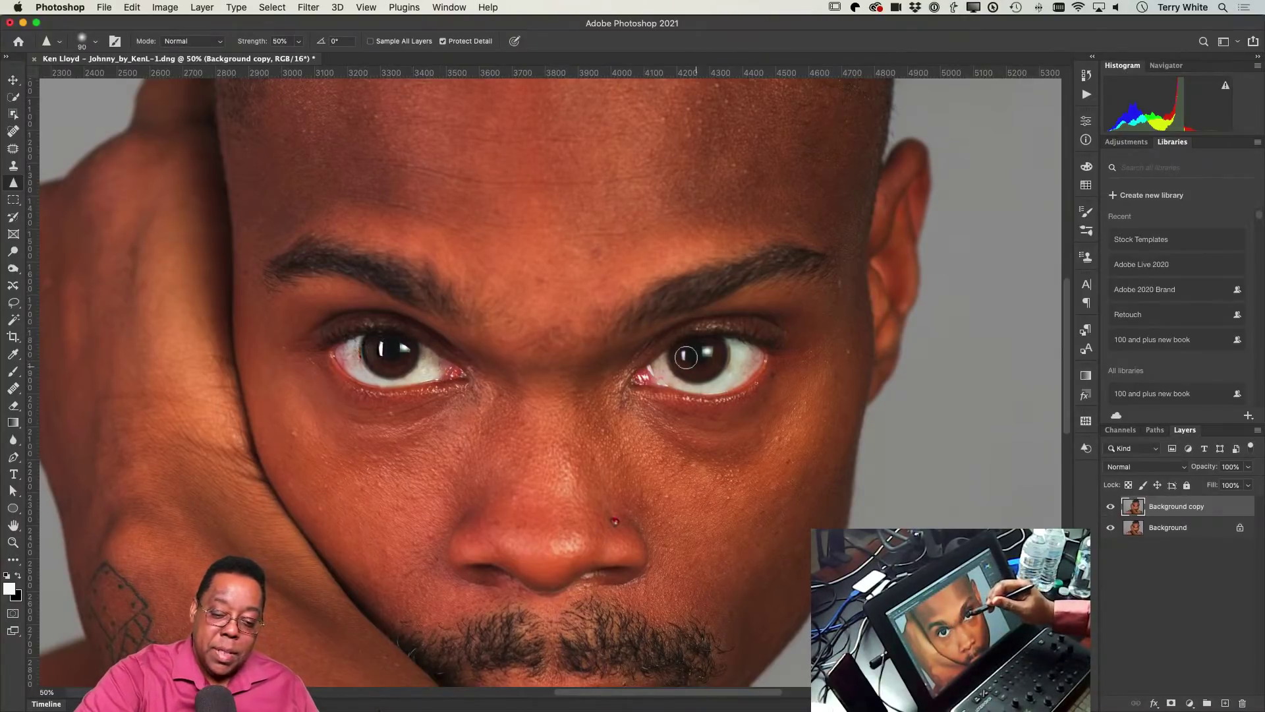
pyautogui.moveTo(685, 357)
pyautogui.mouseDown()
pyautogui.moveTo(659, 377)
pyautogui.moveTo(704, 355)
pyautogui.moveTo(711, 369)
pyautogui.moveTo(724, 364)
pyautogui.moveTo(683, 376)
pyautogui.moveTo(742, 335)
pyautogui.moveTo(787, 344)
pyautogui.moveTo(702, 335)
pyautogui.moveTo(761, 357)
pyautogui.moveTo(745, 390)
pyautogui.moveTo(675, 402)
pyautogui.moveTo(725, 366)
pyautogui.mouseUp()
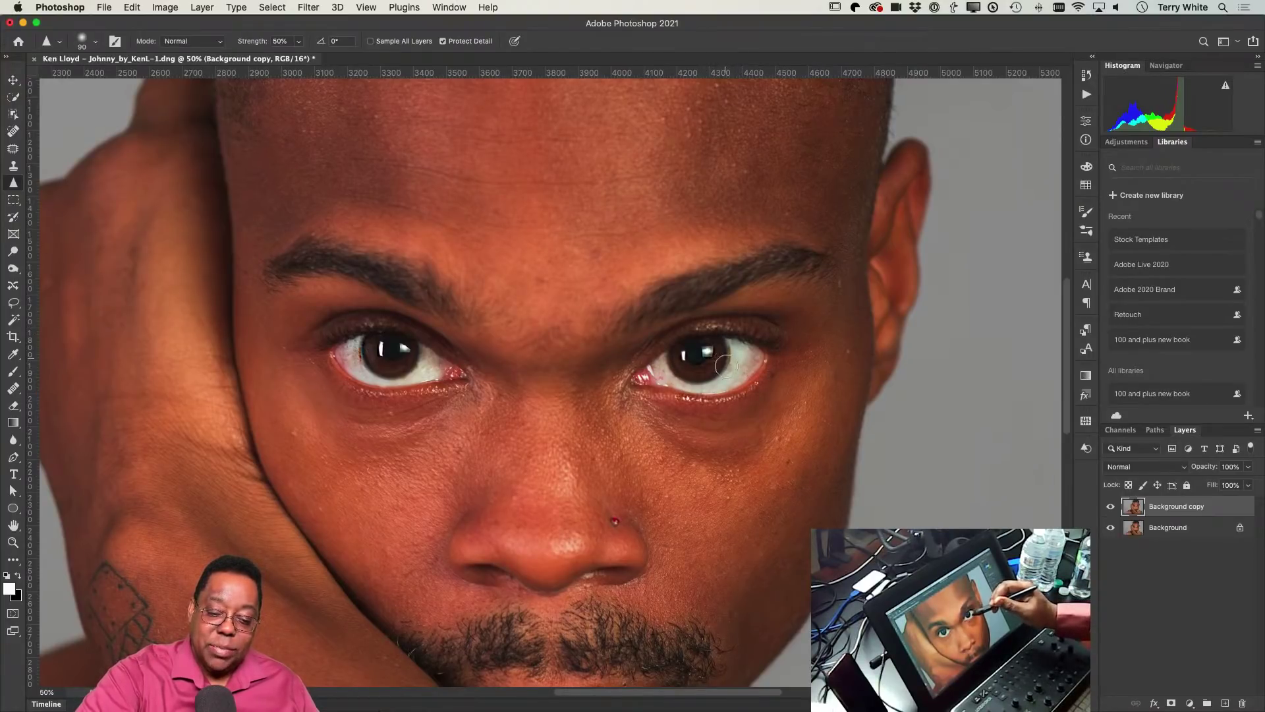
pyautogui.moveTo(405, 366)
pyautogui.mouseDown()
pyautogui.moveTo(433, 374)
pyautogui.moveTo(458, 367)
pyautogui.moveTo(455, 381)
pyautogui.moveTo(439, 351)
pyautogui.moveTo(362, 338)
pyautogui.moveTo(323, 355)
pyautogui.mouseUp()
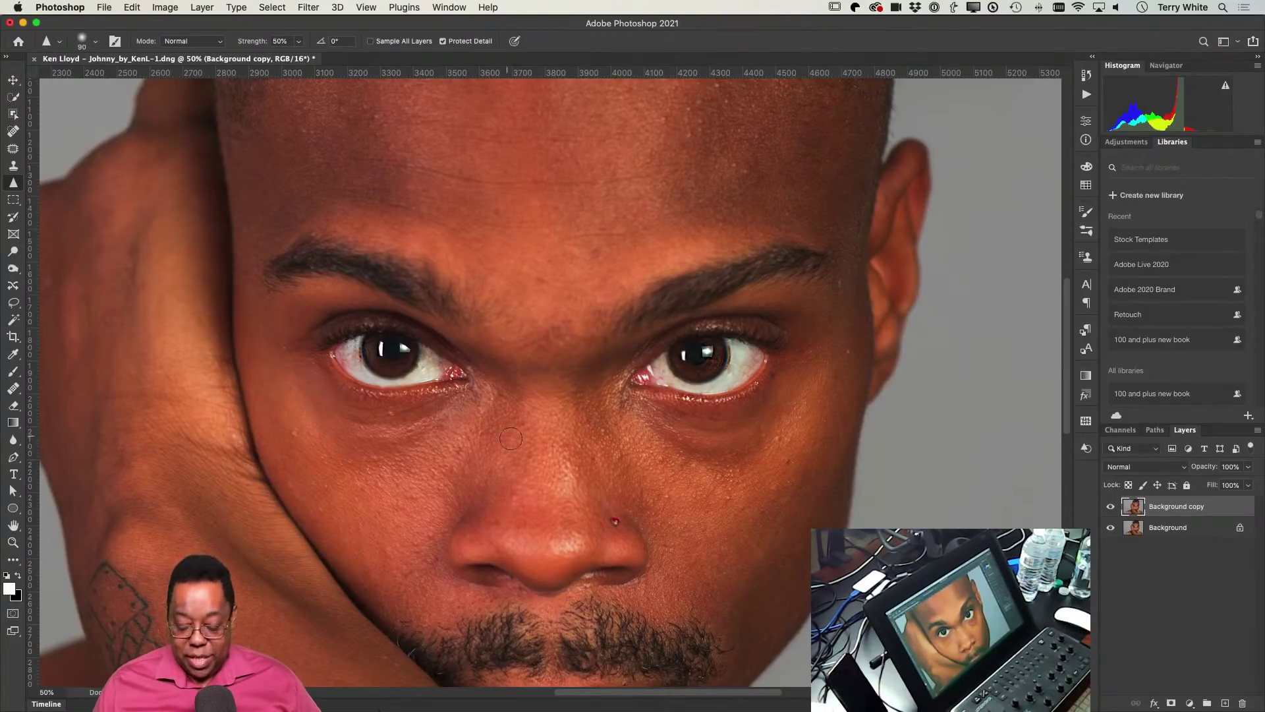
# Compare the eyes with and without sharpening by repeatedly hiding and showing the Background copy layer
pyautogui.click(1110, 512)
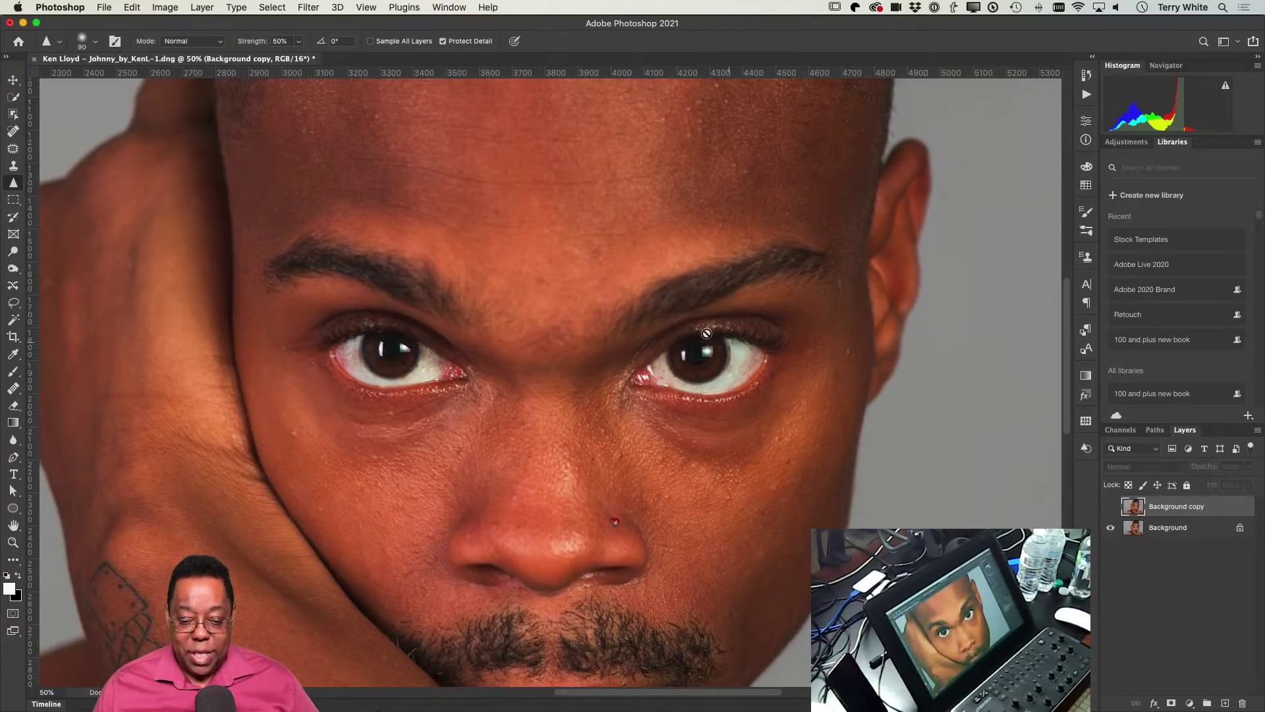
pyautogui.press('super+equal')
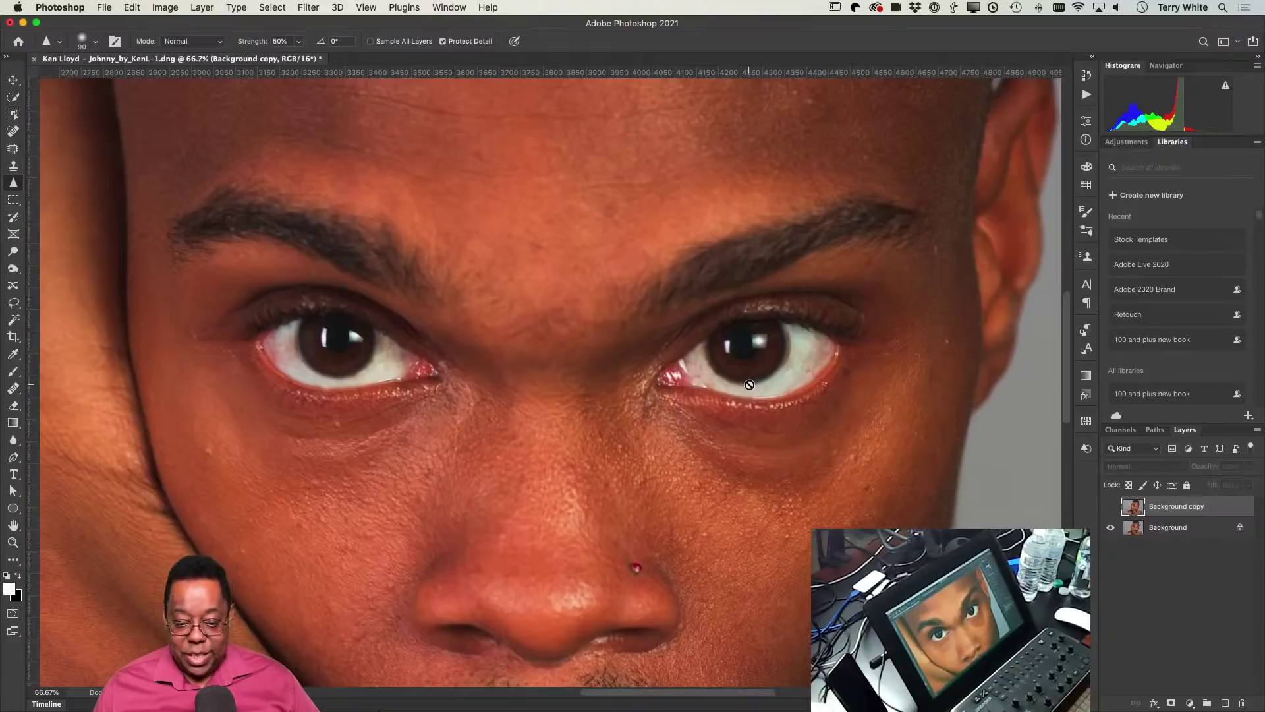
pyautogui.click(1111, 508)
pyautogui.click(1111, 508)
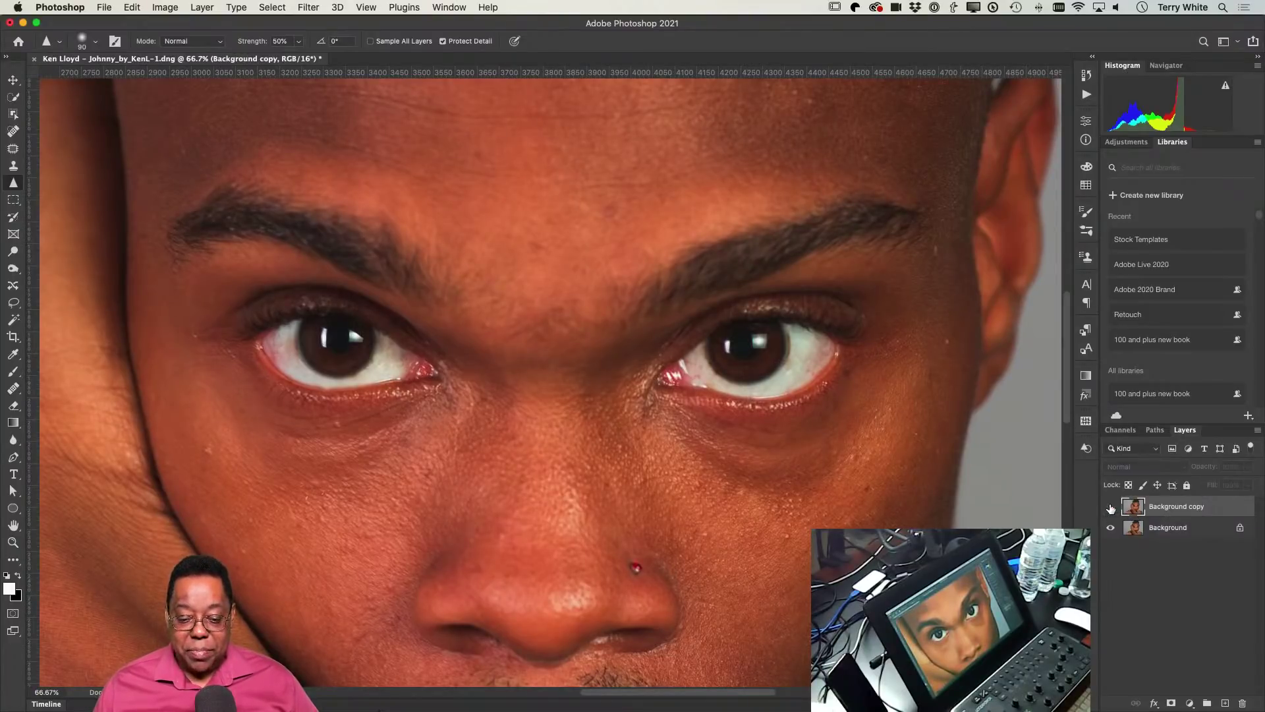
pyautogui.click(1111, 508)
pyautogui.click(1111, 508)
pyautogui.click(1111, 508)
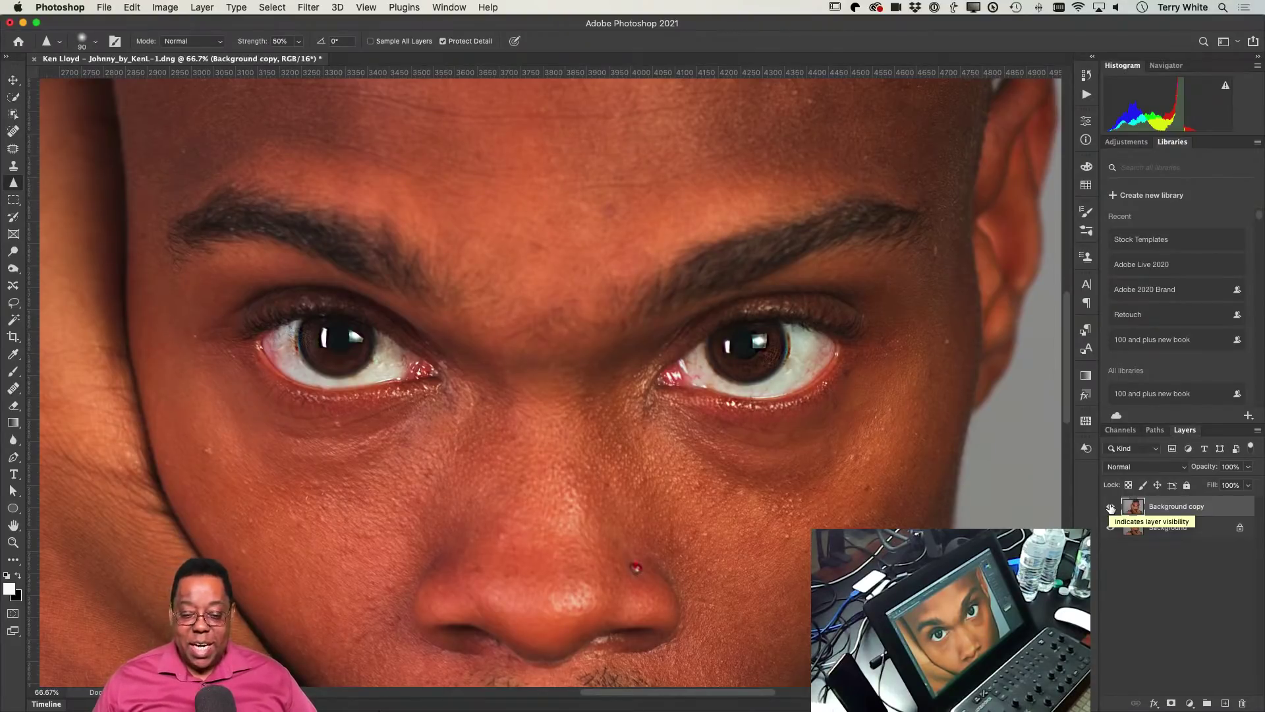
pyautogui.click(1111, 508)
pyautogui.click(1111, 508)
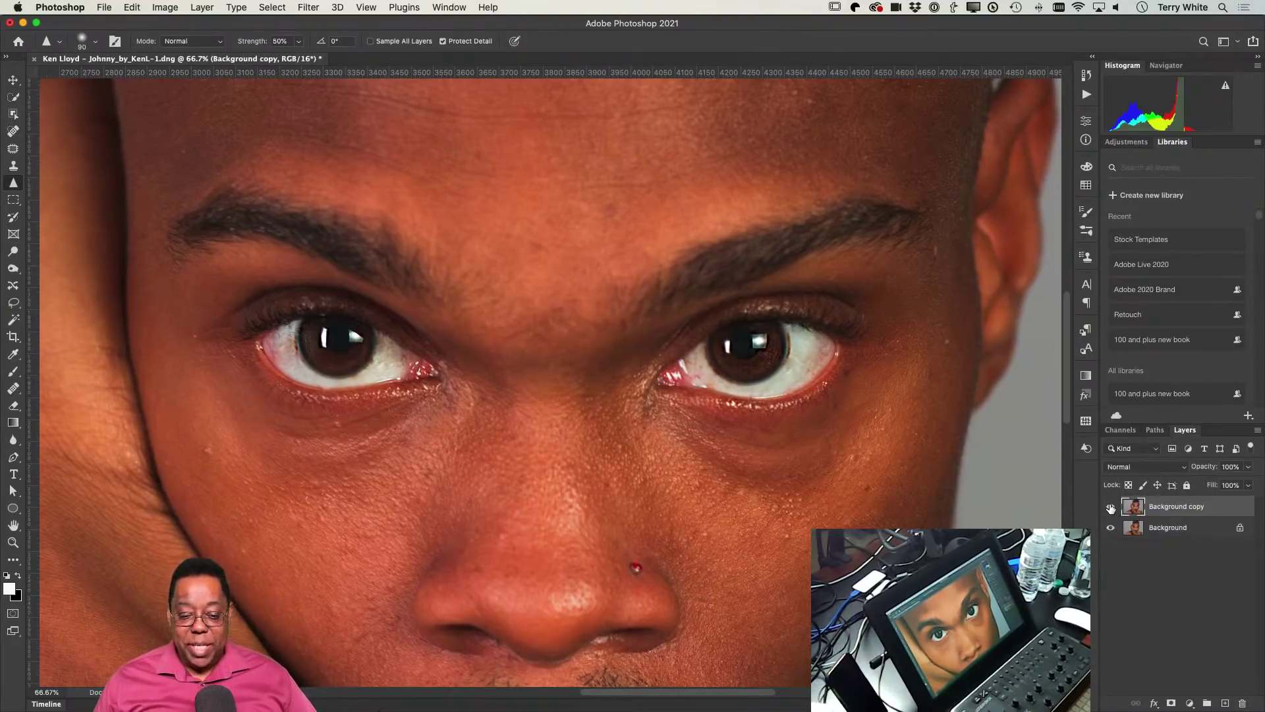
pyautogui.click(1111, 508)
pyautogui.click(1111, 508)
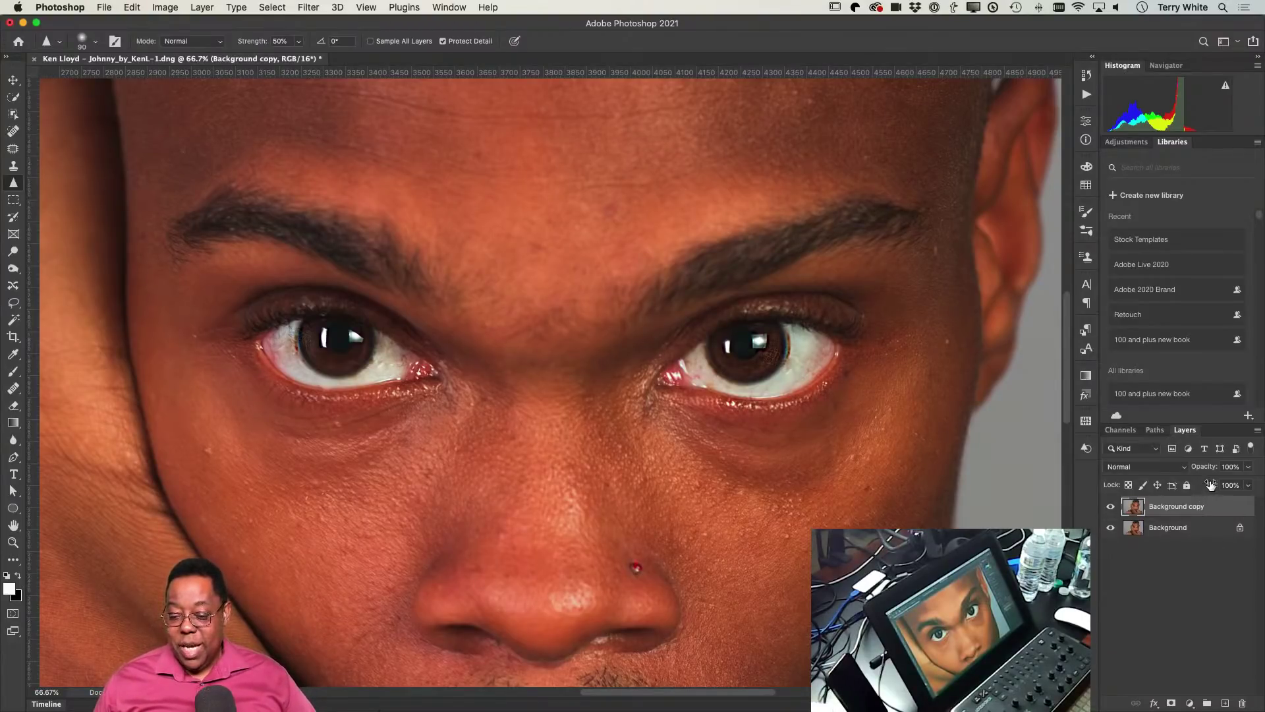
# Lower the Background copy layer's opacity to 81% and flatten the image to a single Background layer
pyautogui.moveTo(1204, 469); pyautogui.dragTo(1201, 469)
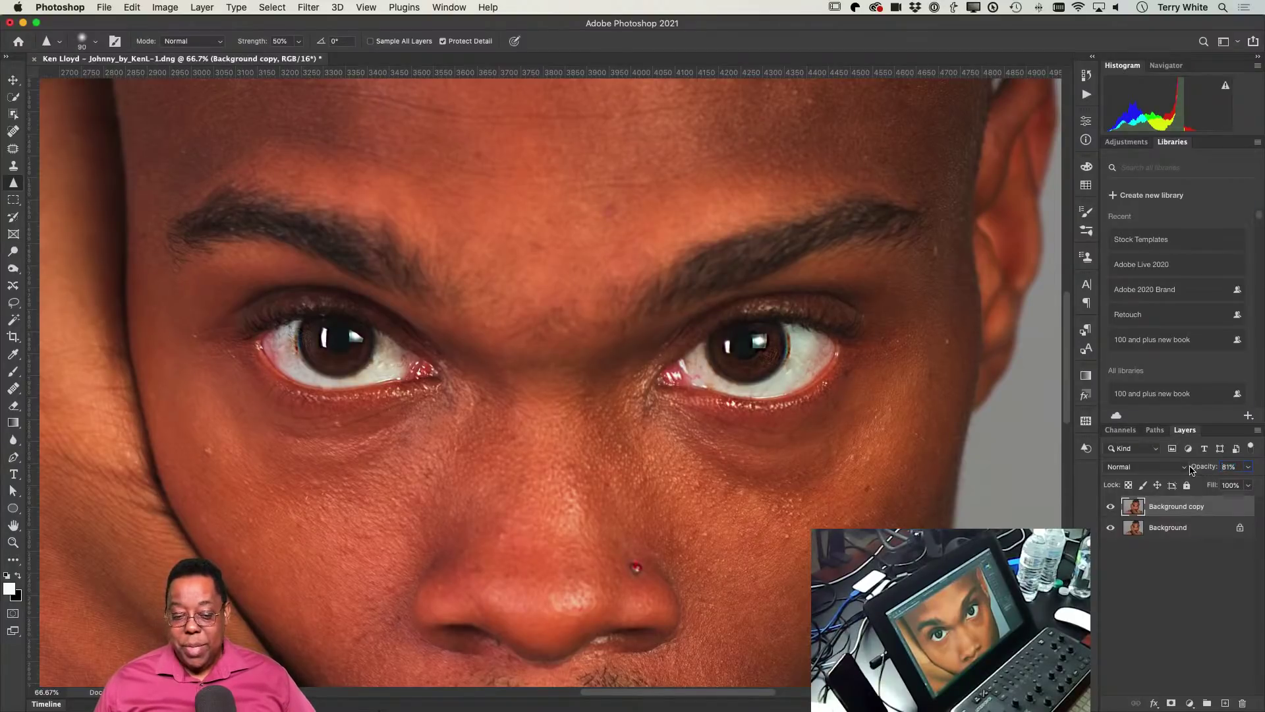
pyautogui.press('super+0')
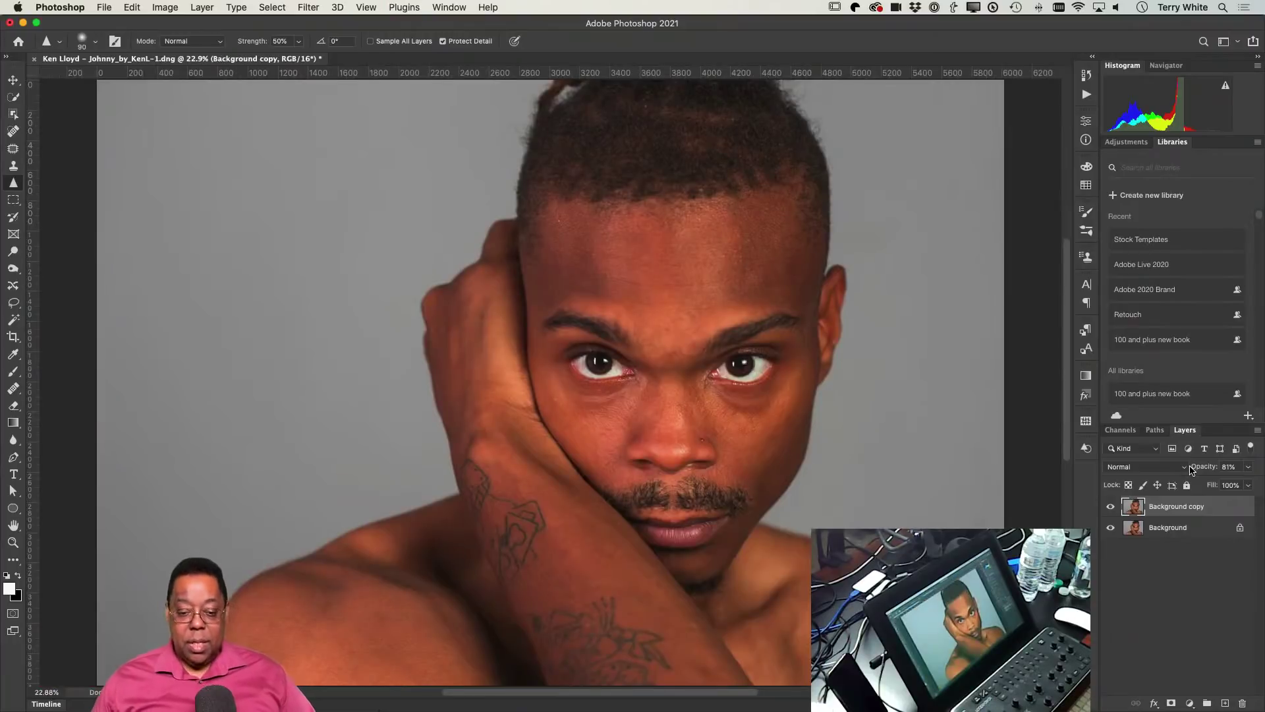
pyautogui.press('Delete')
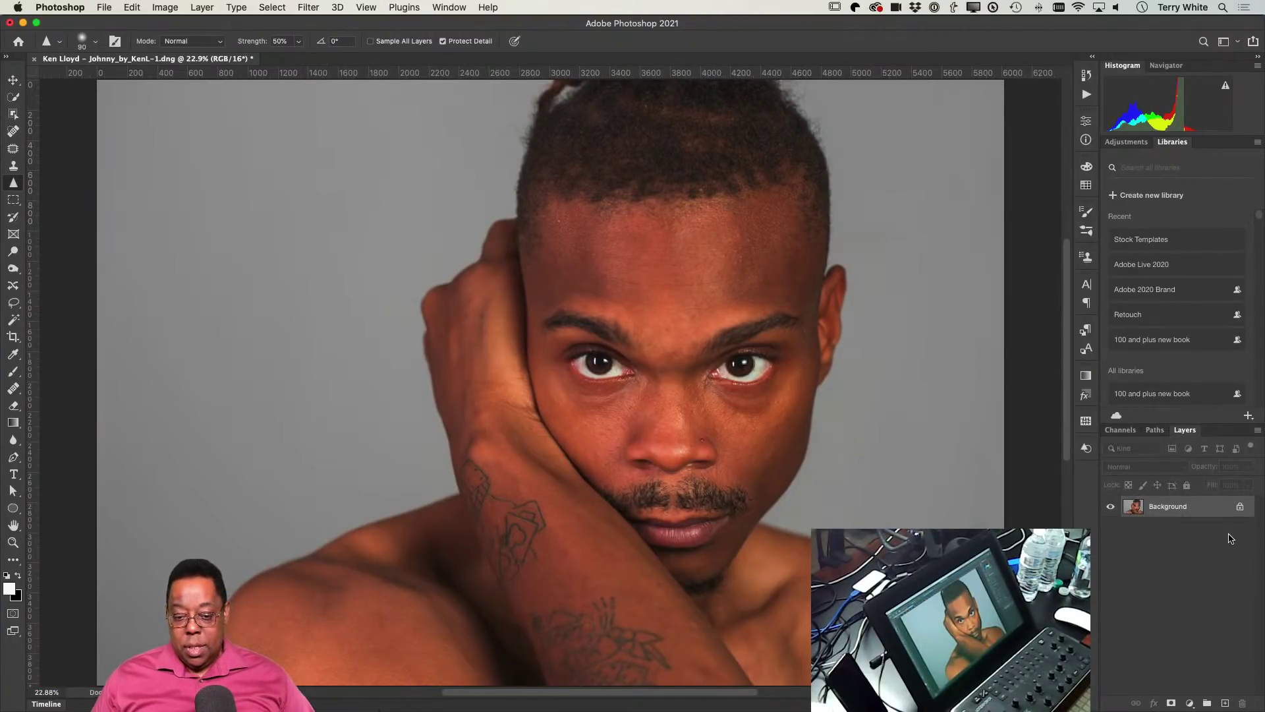
# Remove the small blemishes on the forehead, between the eyebrows and around the outer eye area with the Spot Healing Brush
pyautogui.press('z')
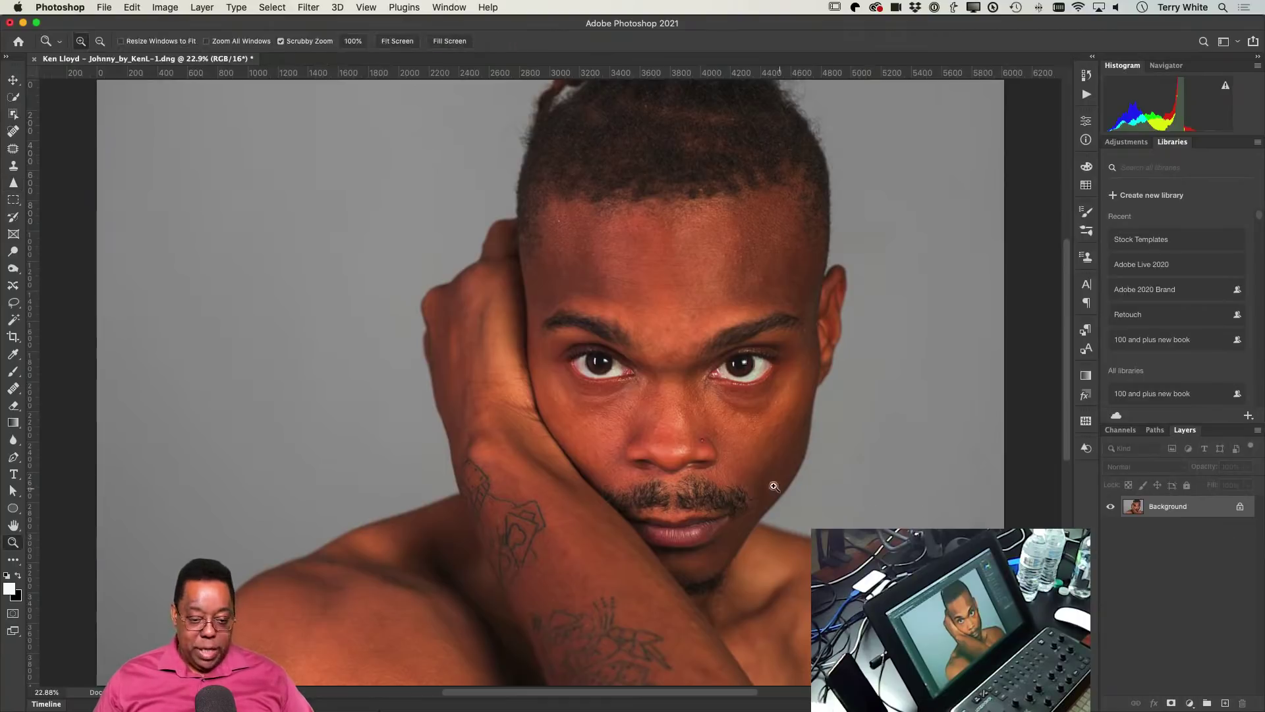
pyautogui.moveTo(664, 327); pyautogui.dragTo(718, 459)
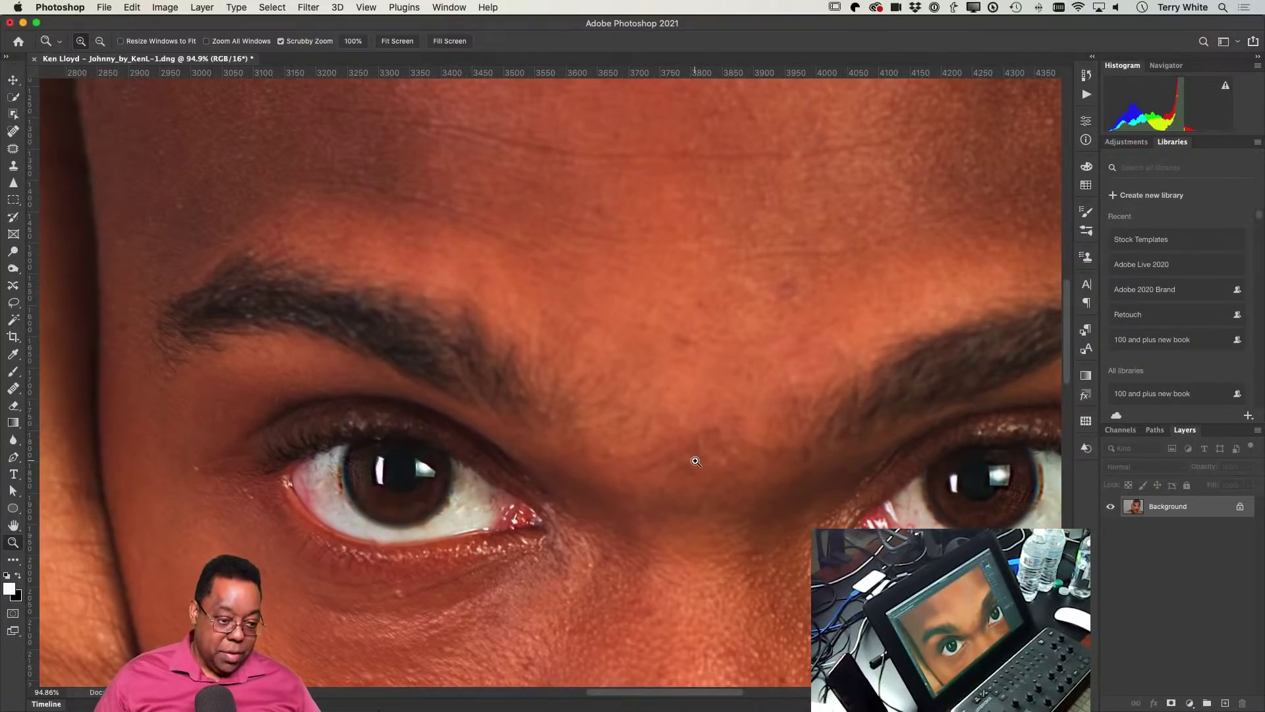
pyautogui.click(11, 135)
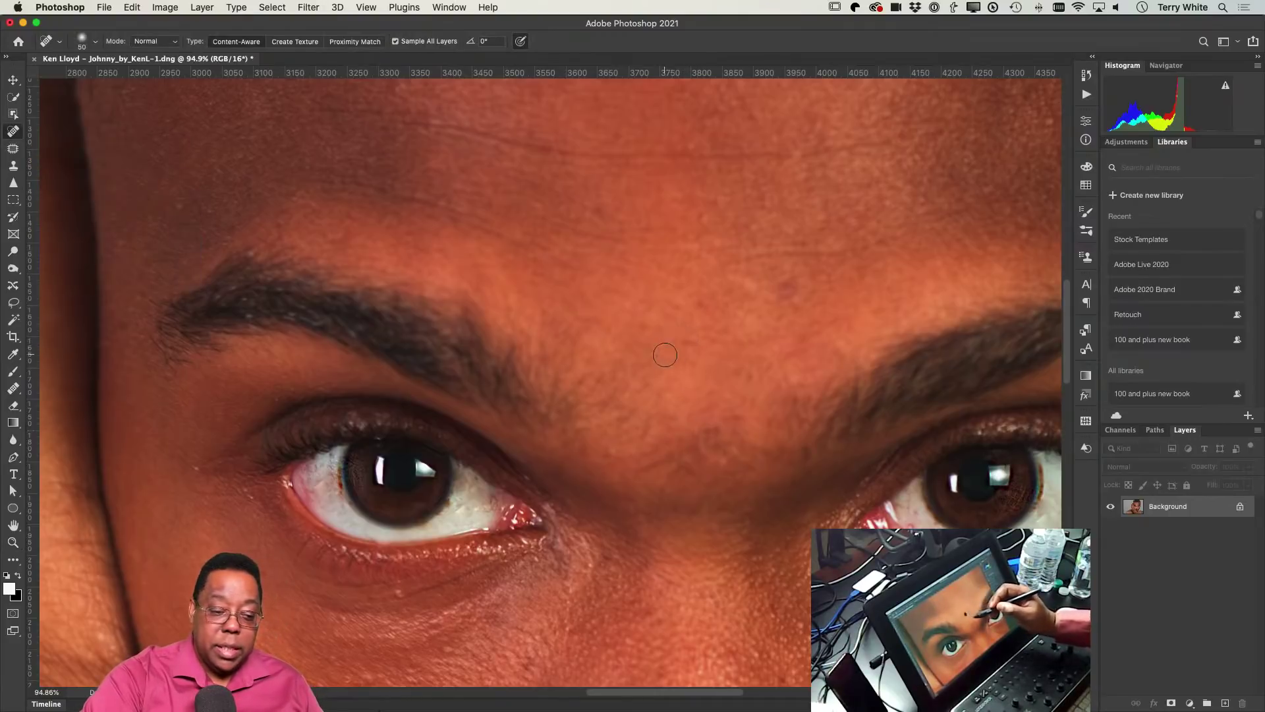
pyautogui.click(784, 288)
pyautogui.moveTo(835, 248); pyautogui.dragTo(741, 265)
pyautogui.click(595, 206)
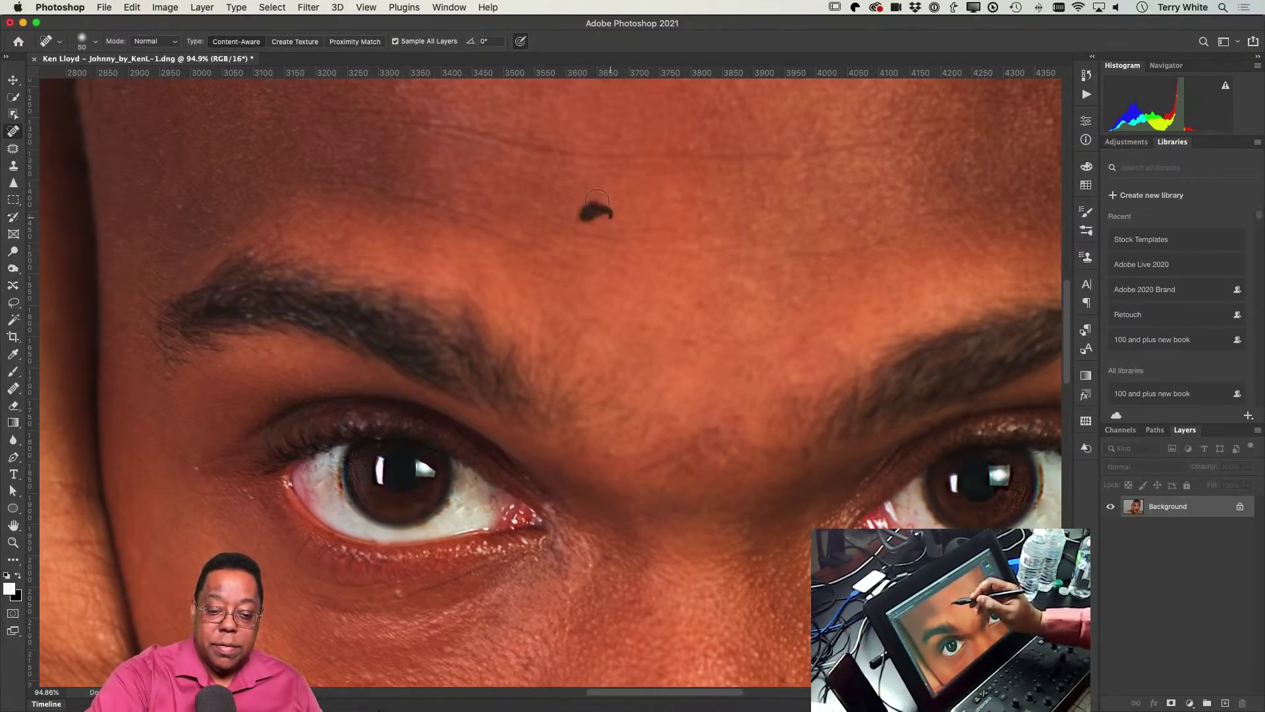
pyautogui.click(679, 447)
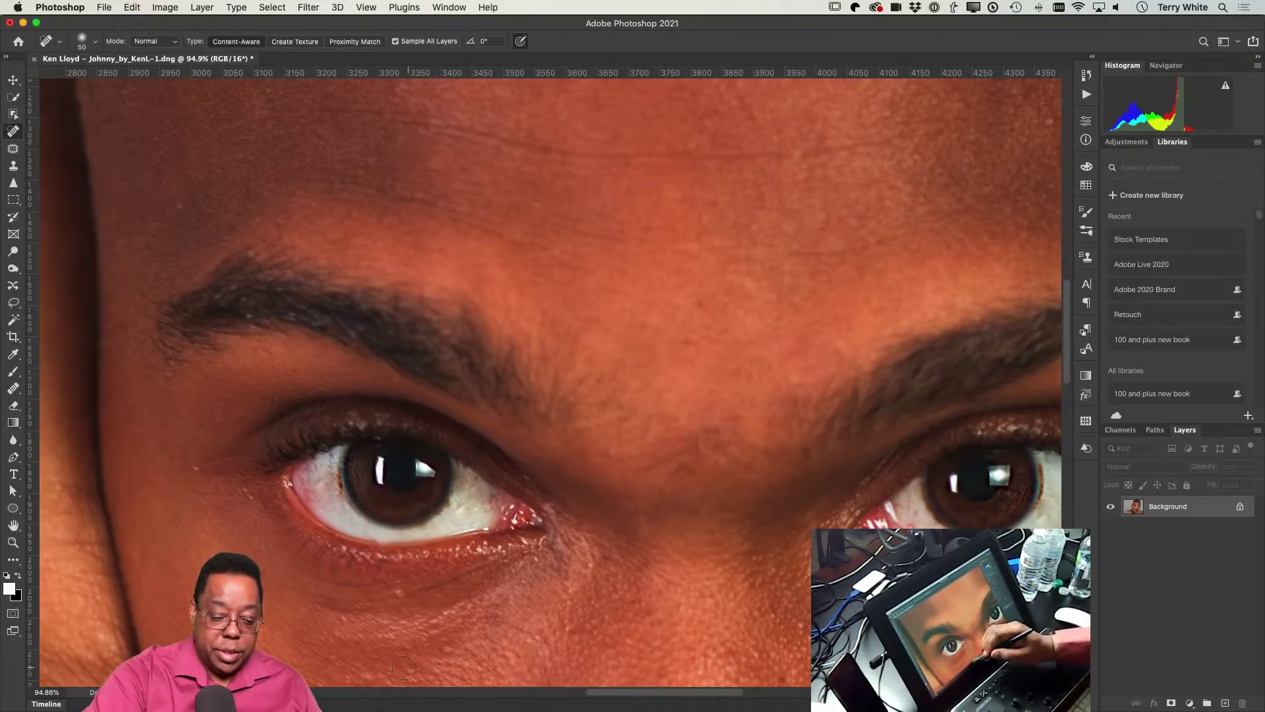
pyautogui.click(198, 466)
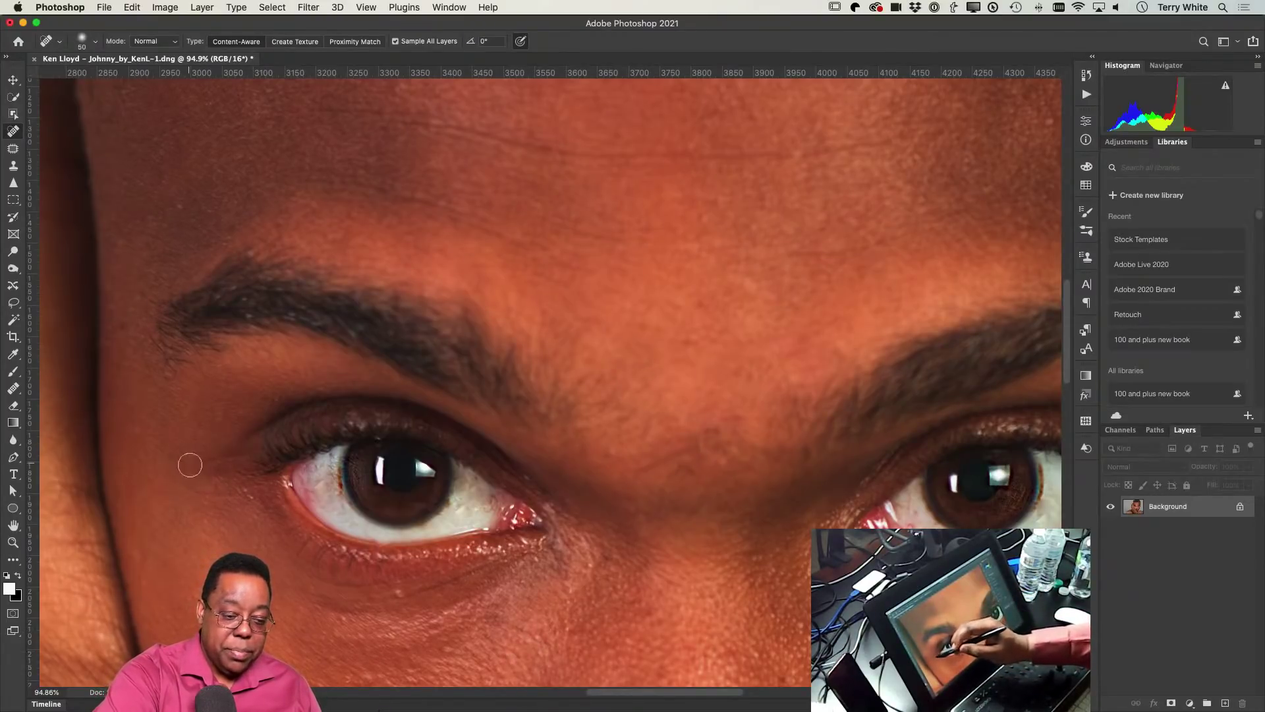
pyautogui.click(179, 201)
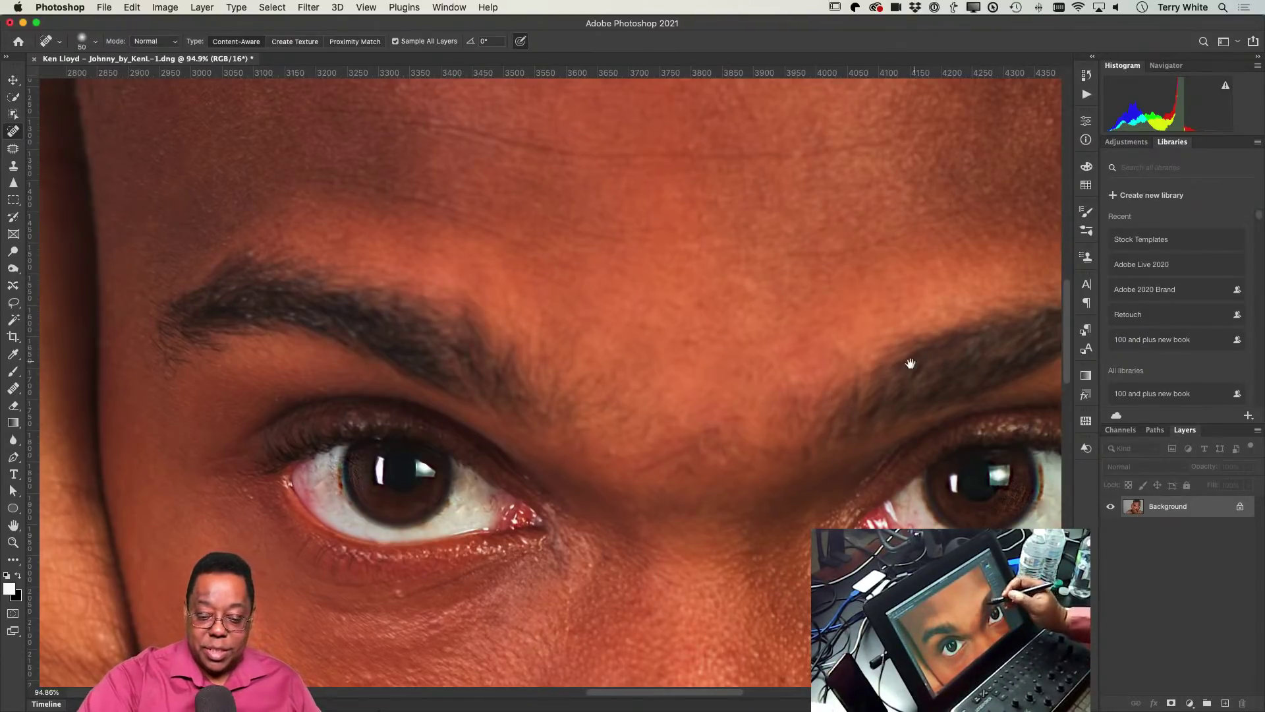
# Heal the spots on the opposite cheek and the light mark on the temple near the ear
pyautogui.moveTo(911, 364); pyautogui.dragTo(646, 211)
pyautogui.moveTo(878, 579); pyautogui.dragTo(783, 373)
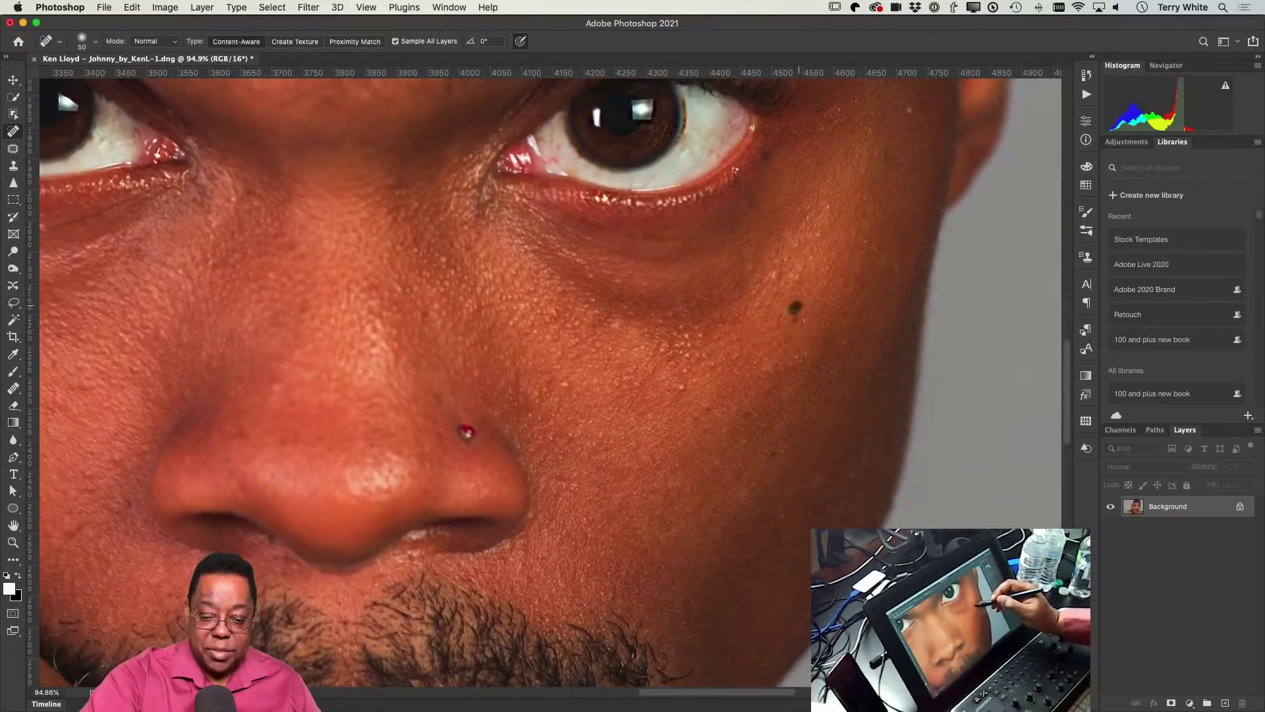
pyautogui.moveTo(791, 320); pyautogui.dragTo(793, 330)
pyautogui.moveTo(860, 286)
pyautogui.mouseDown()
pyautogui.moveTo(812, 433)
pyautogui.moveTo(778, 467)
pyautogui.mouseUp()
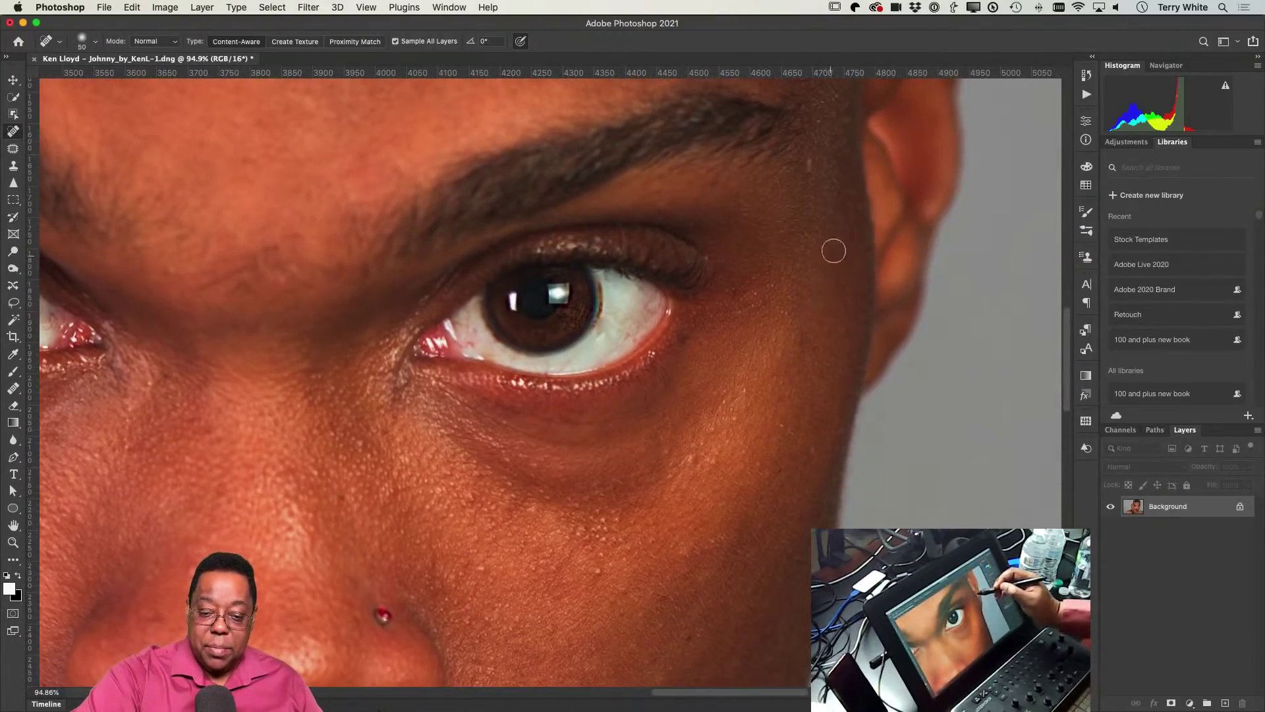
pyautogui.click(808, 162)
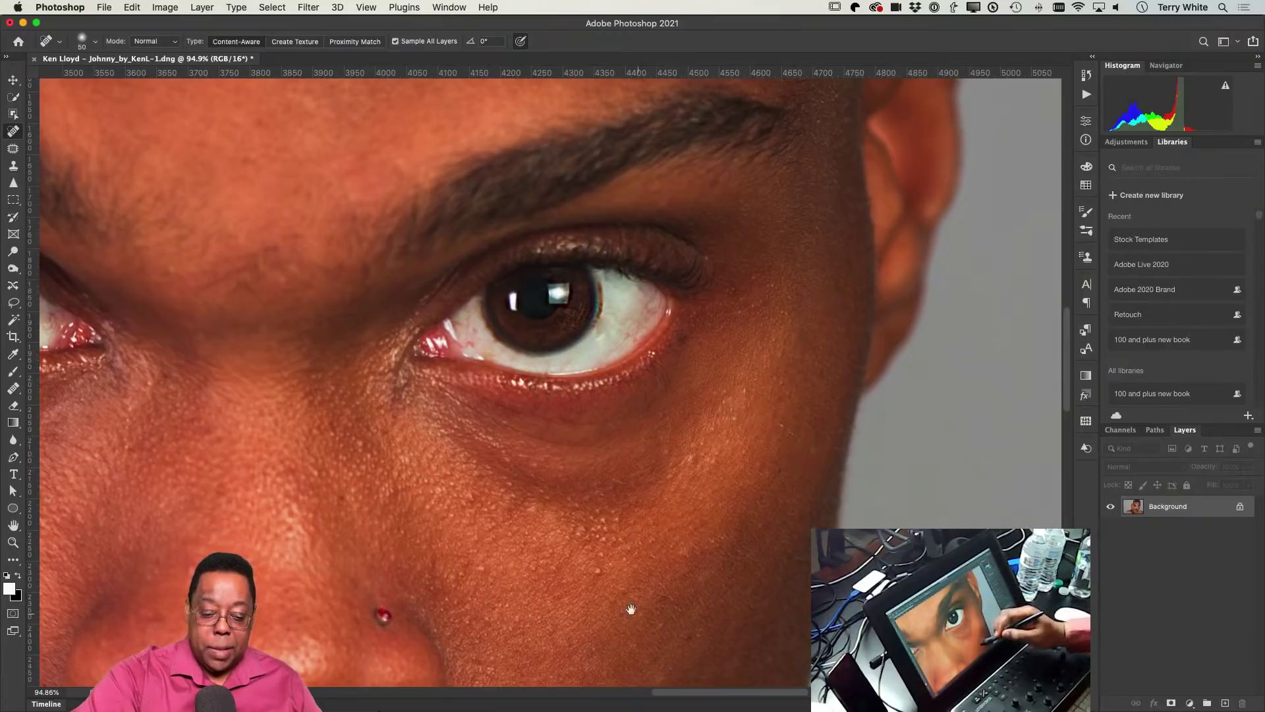
# Heal the small blemishes on the cheek between the nose and the raised arm
pyautogui.moveTo(631, 609)
pyautogui.mouseDown()
pyautogui.moveTo(788, 421)
pyautogui.moveTo(864, 418)
pyautogui.mouseUp()
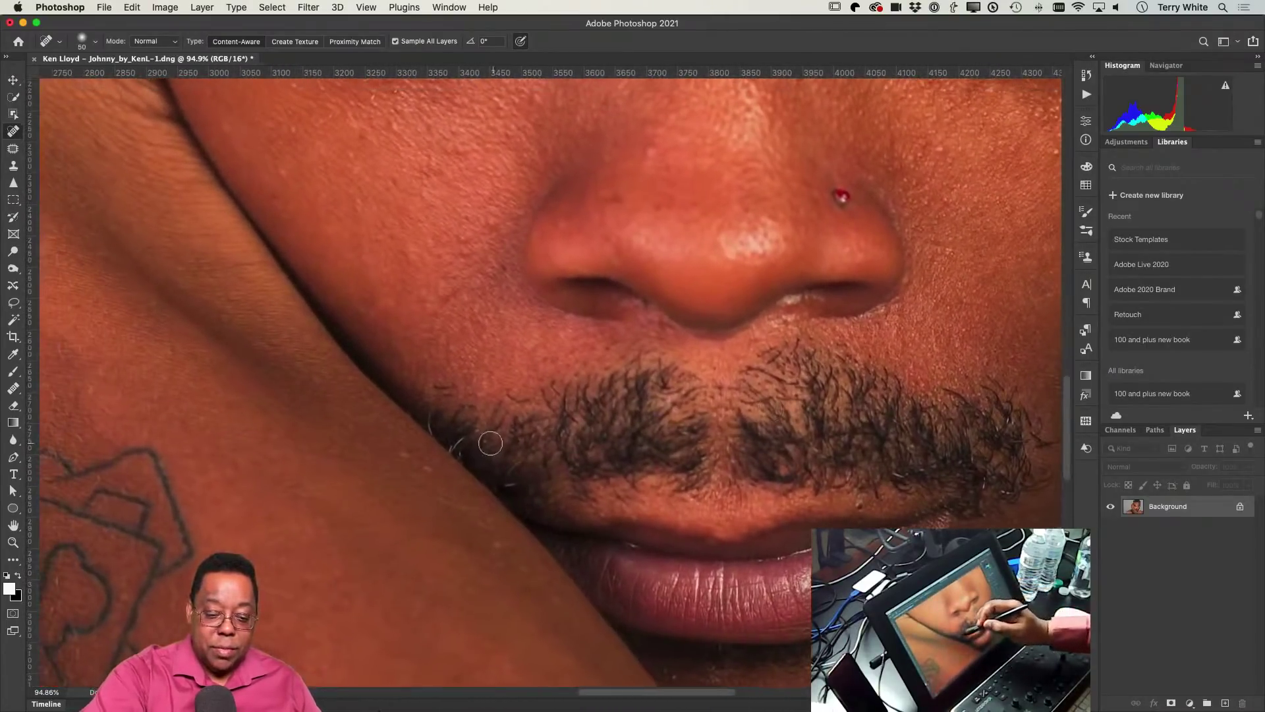
pyautogui.click(446, 297)
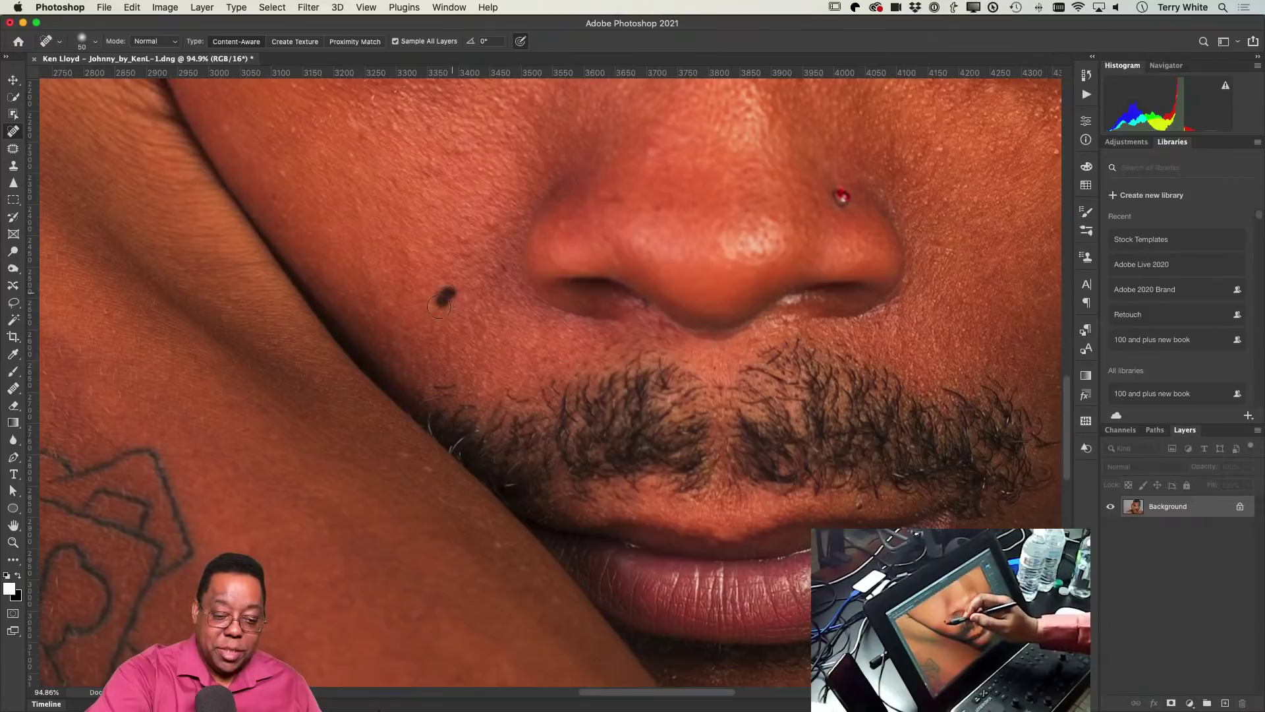
pyautogui.click(487, 227)
pyautogui.click(408, 259)
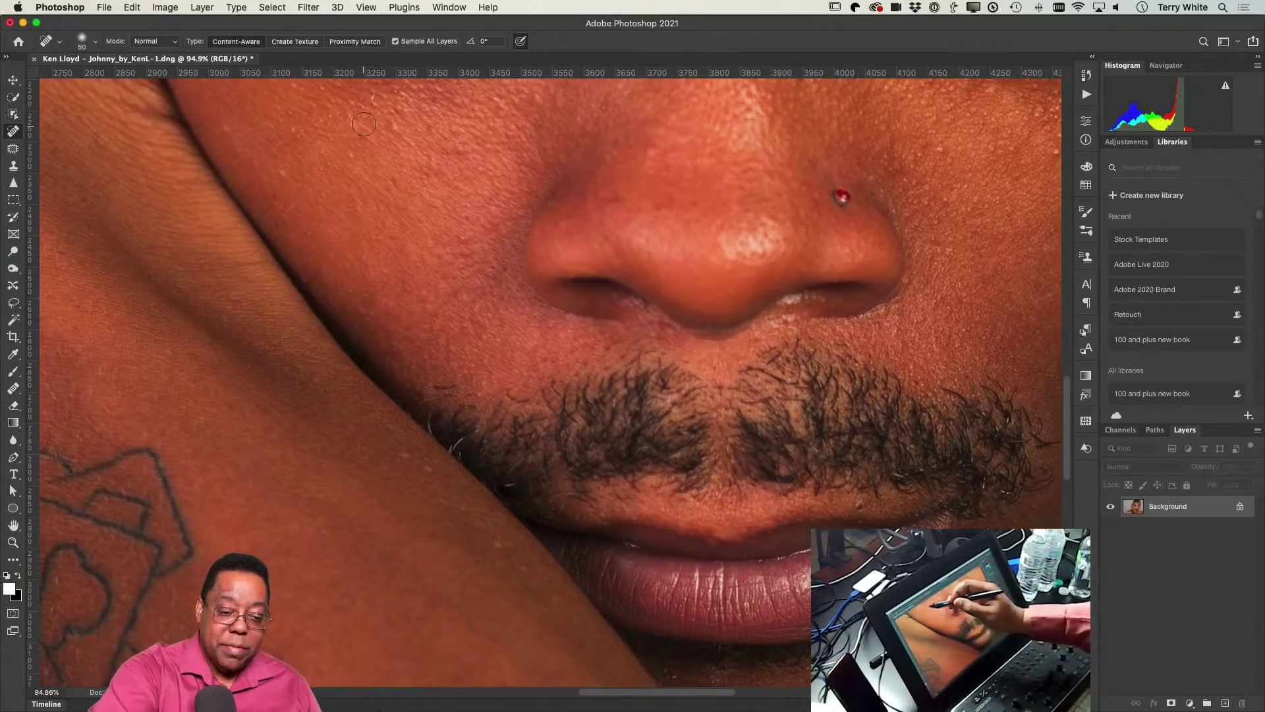
# Patch the bright shine on the tip of the nose with smoother nearby skin and clear the selection
pyautogui.moveTo(920, 365); pyautogui.dragTo(856, 356)
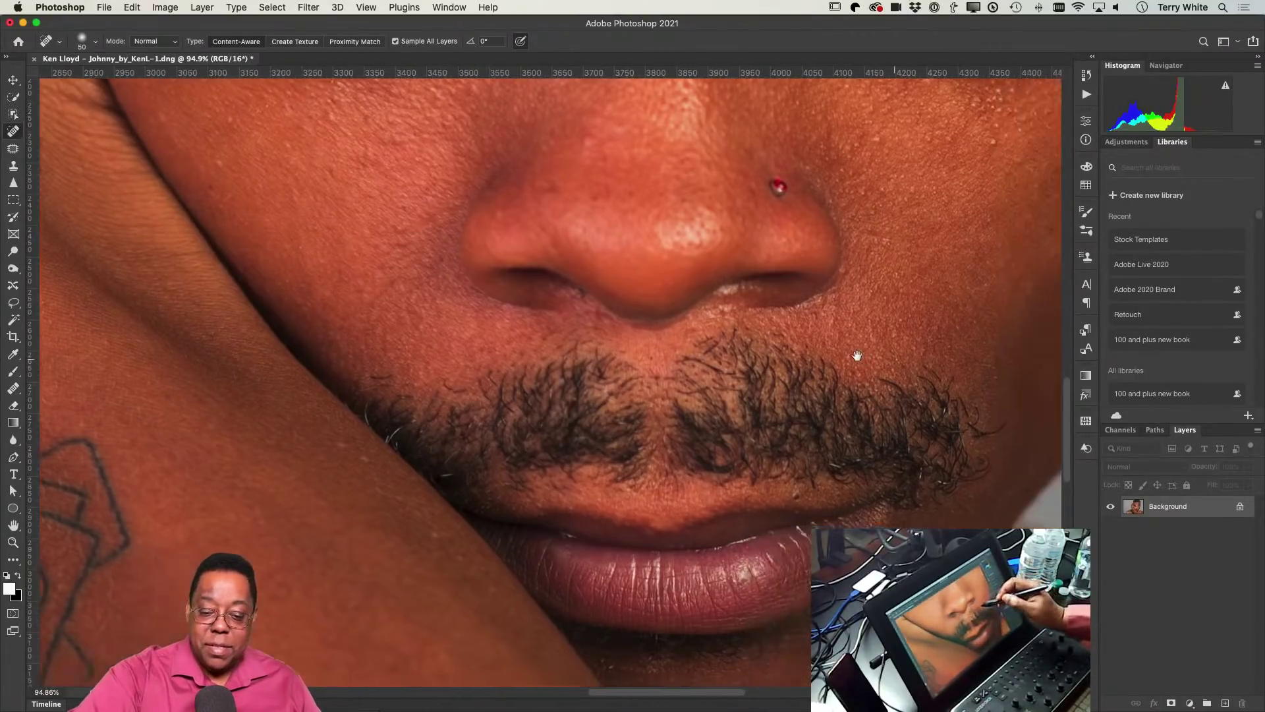
pyautogui.hscroll(5, 857, 356)
pyautogui.scroll(8, 884, 330)
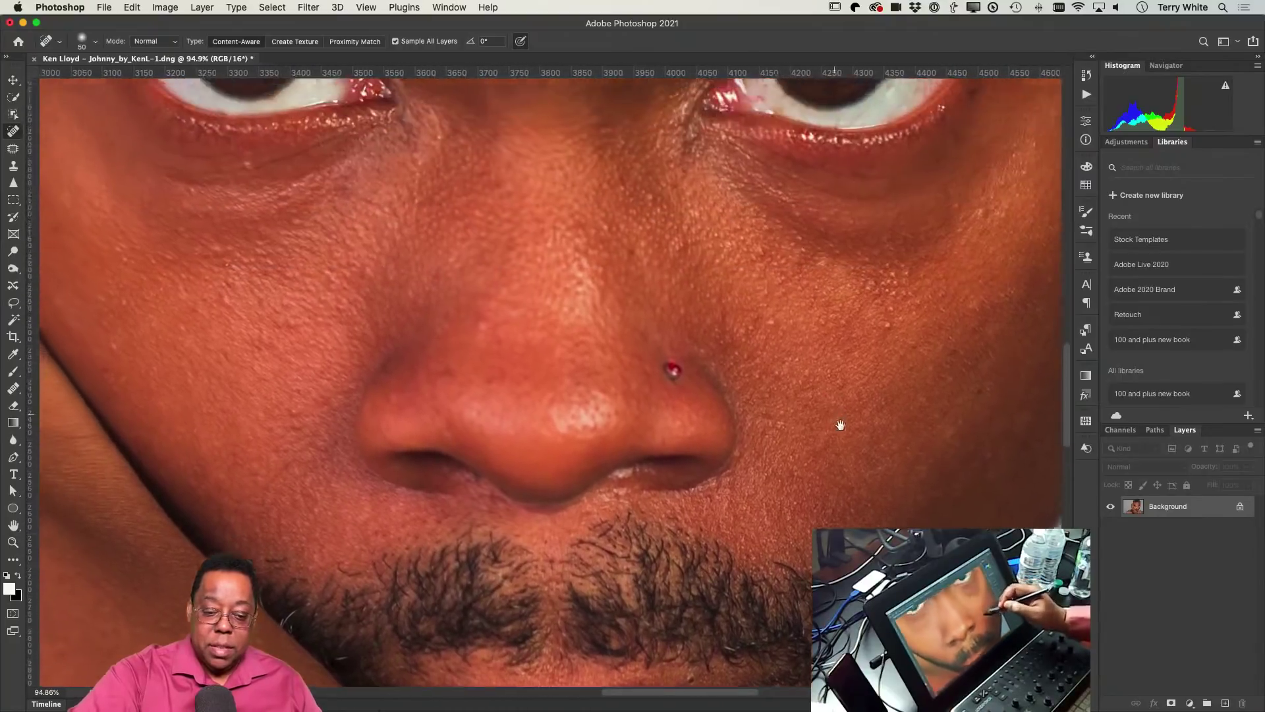
pyautogui.scroll(3, 840, 426)
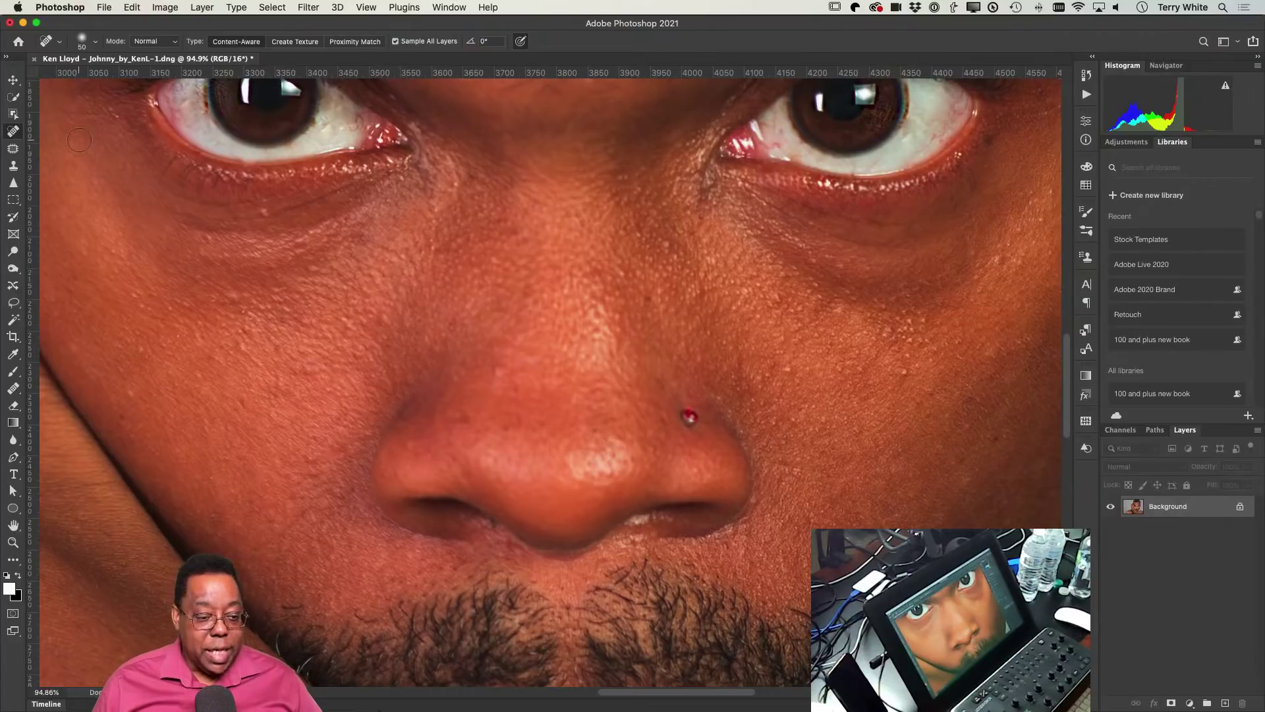
pyautogui.click(16, 150)
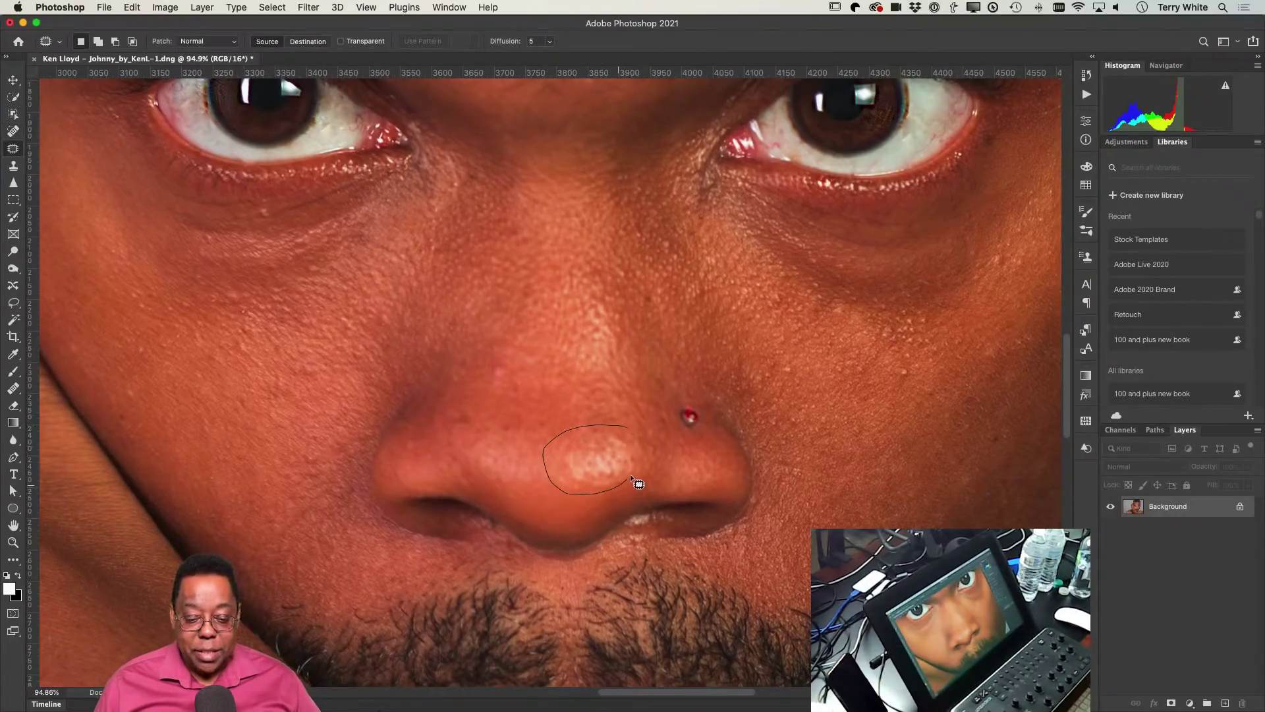
pyautogui.moveTo(648, 445); pyautogui.dragTo(517, 452)
pyautogui.hotkey('ctrl', 'd')
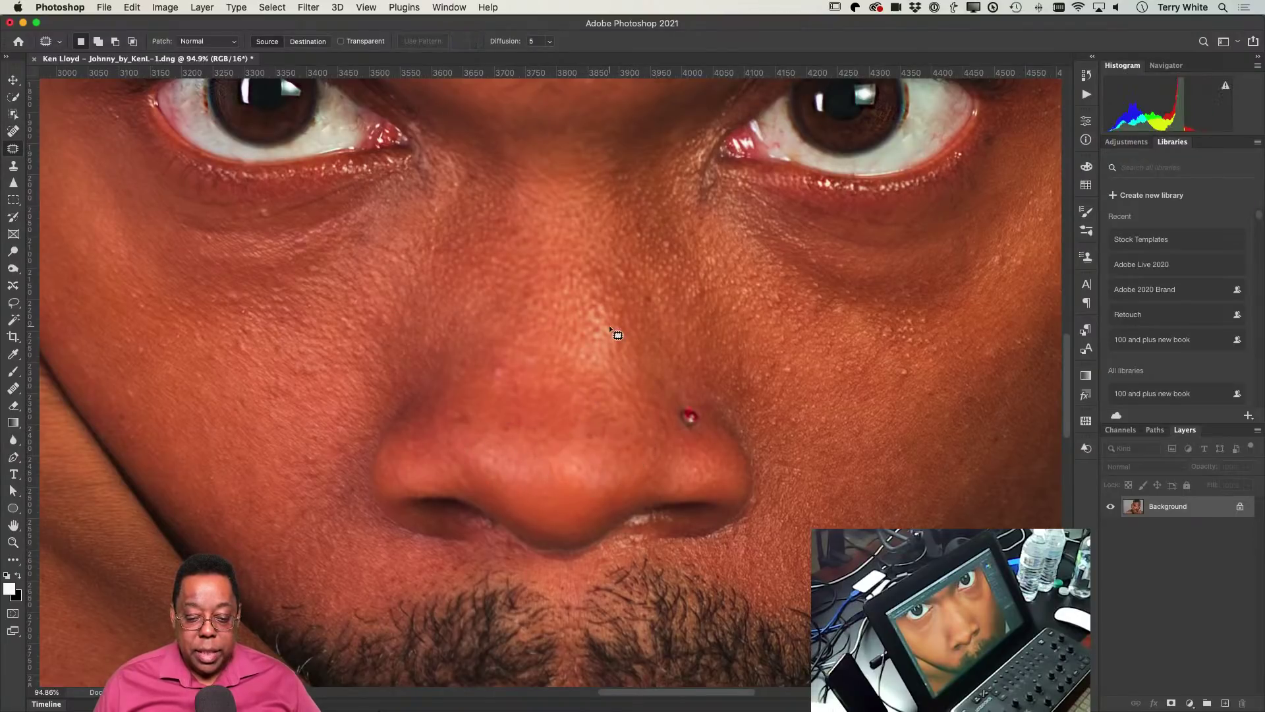
# Patch the shiny highlight along the bridge of the nose with skin from just above and deselect
pyautogui.moveTo(597, 267)
pyautogui.mouseDown()
pyautogui.moveTo(576, 297)
pyautogui.moveTo(578, 369)
pyautogui.moveTo(595, 380)
pyautogui.moveTo(618, 355)
pyautogui.mouseUp()
pyautogui.moveTo(596, 288); pyautogui.dragTo(596, 255)
pyautogui.hotkey('ctrl', 'd')
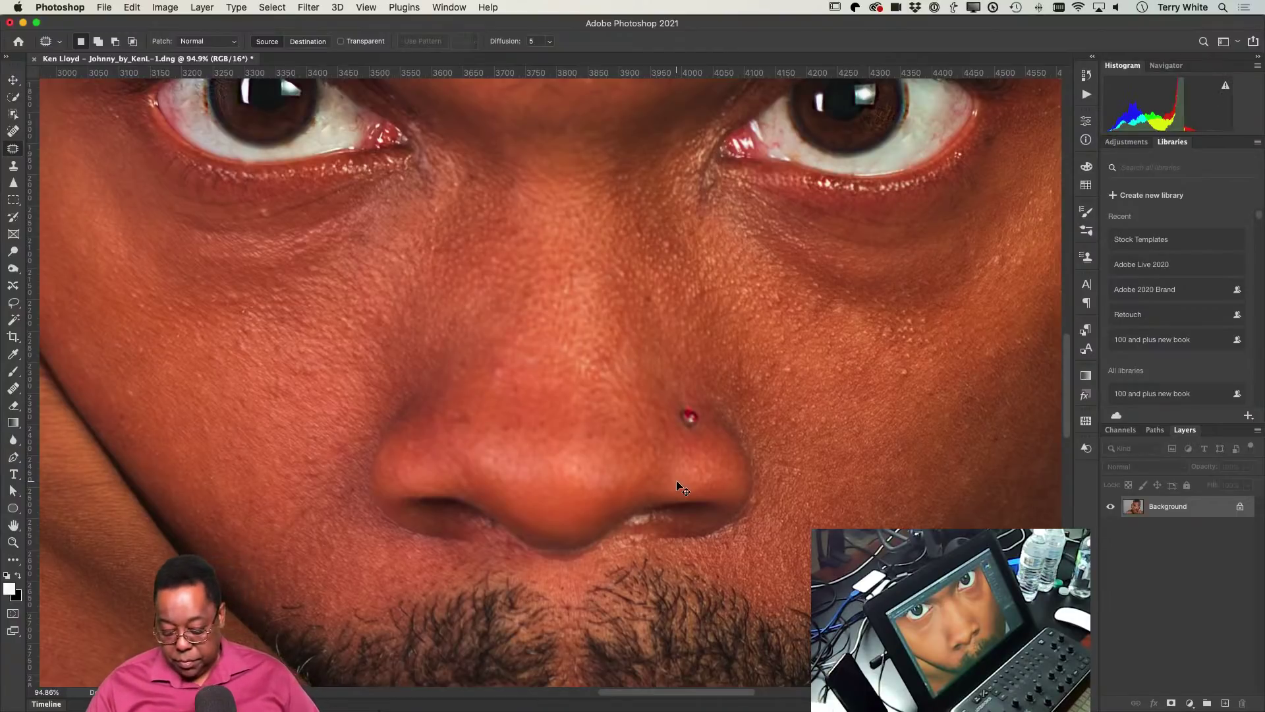
# Fit the whole portrait in view, save the retouched image and close the document
pyautogui.press('super+minus')
pyautogui.press('super+minus')
pyautogui.press('super+0')
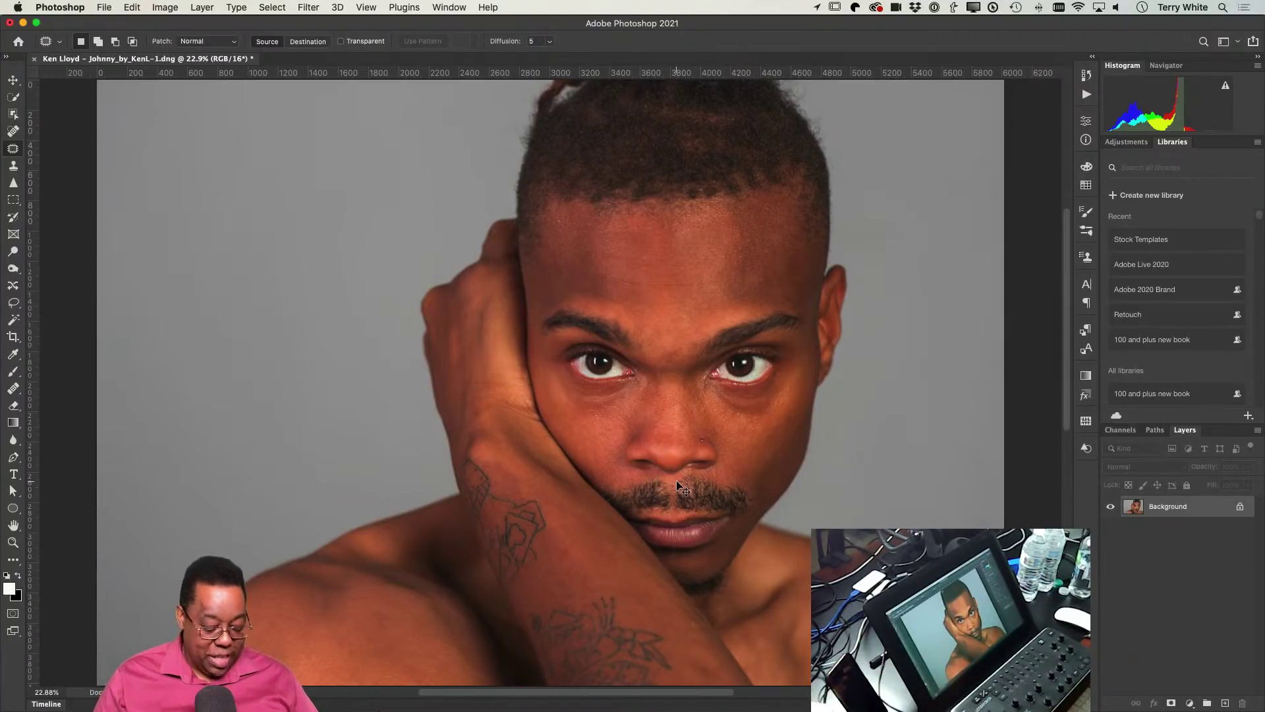
pyautogui.press('super+s')
pyautogui.press('super+w')
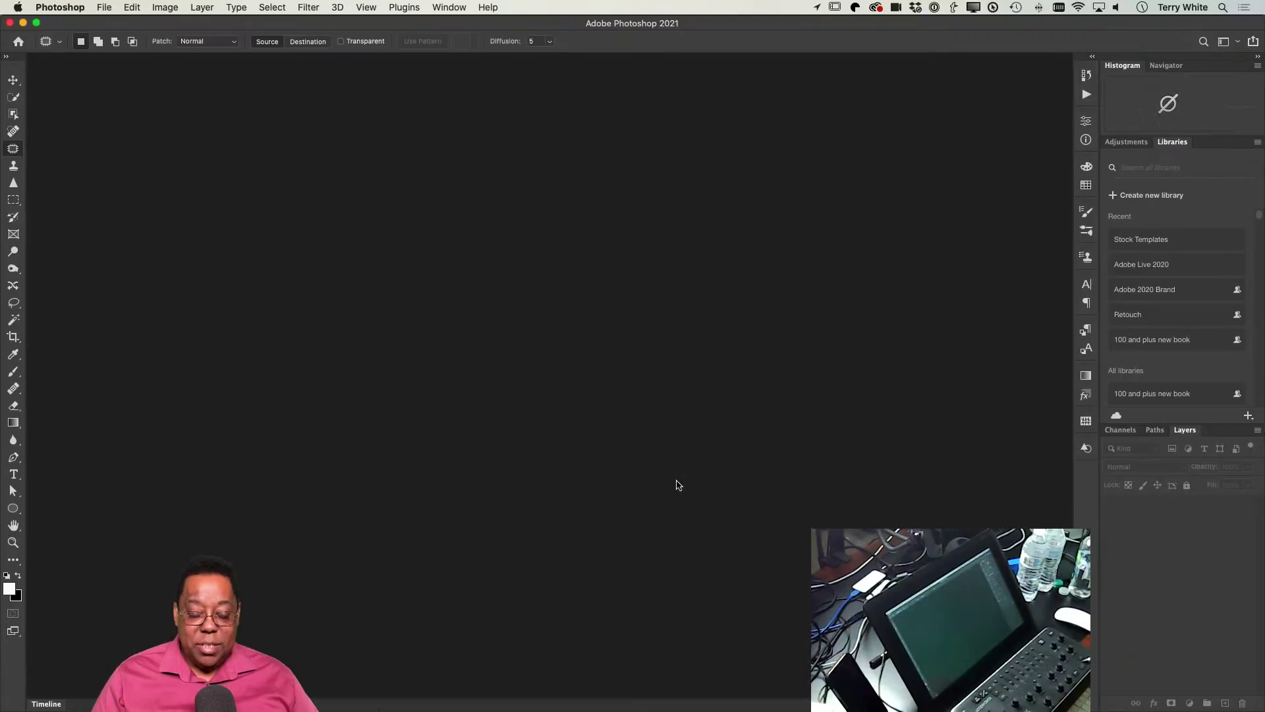
# Switch to Lightroom Classic and select the retouched PSD version of the portrait in the collection grid
pyautogui.press('super+Tab')
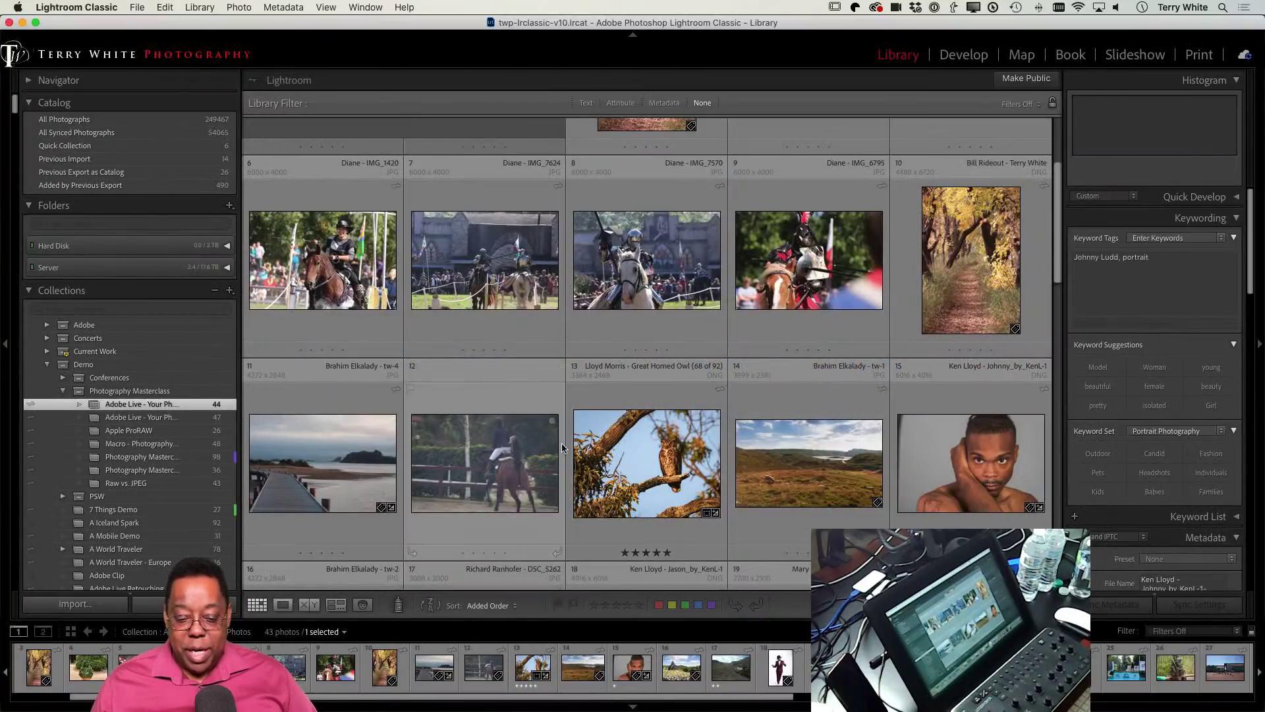
pyautogui.scroll(-3, 579, 454)
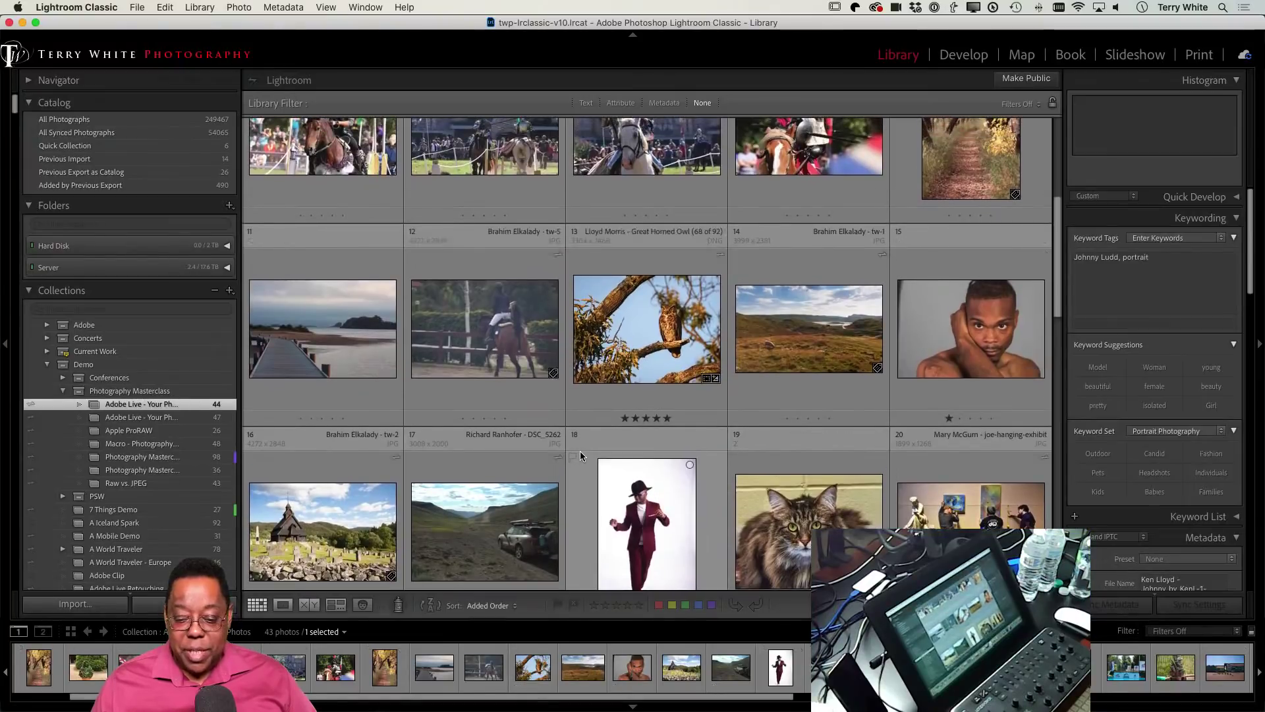
pyautogui.scroll(-3, 580, 450)
pyautogui.scroll(-10, 580, 454)
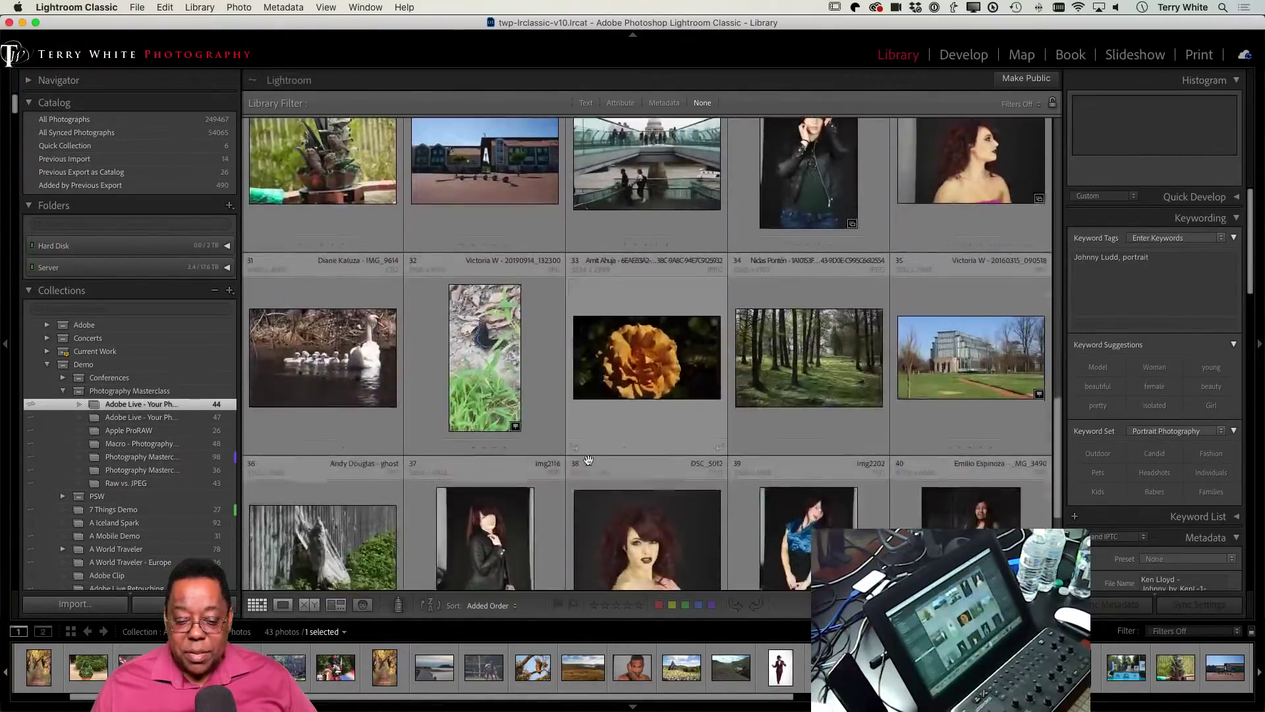
pyautogui.scroll(10, 580, 451)
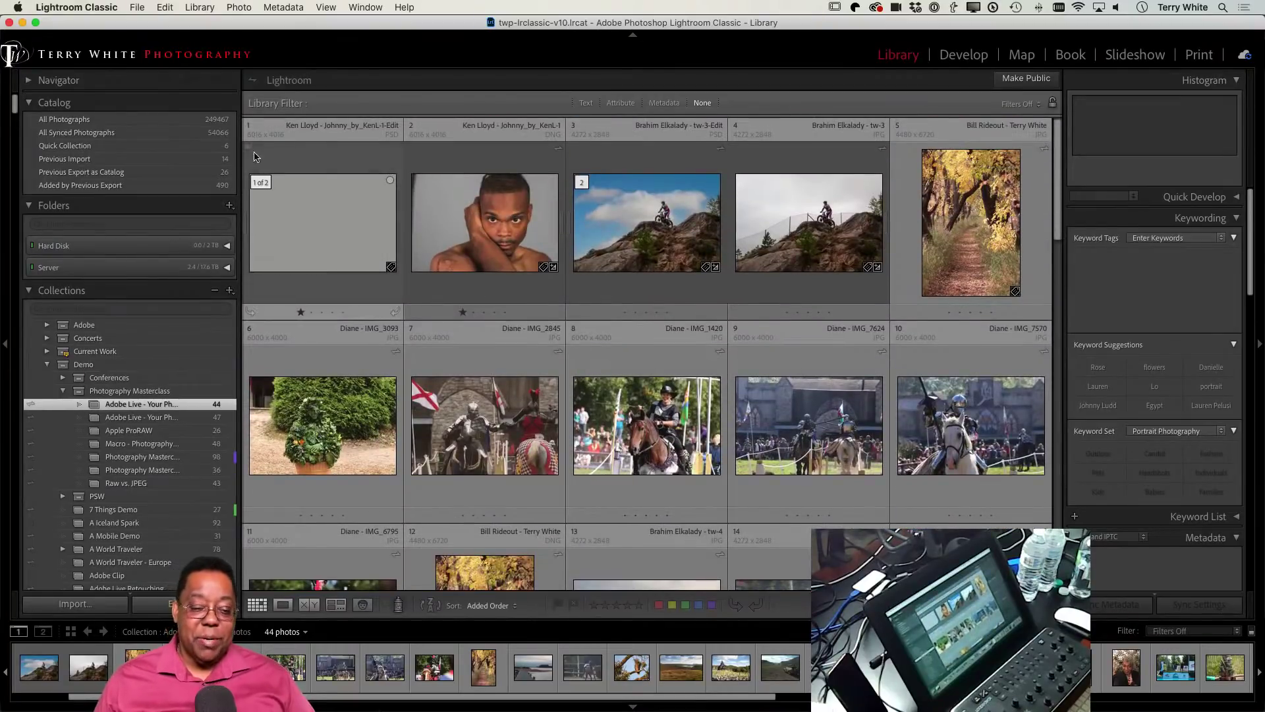
pyautogui.click(367, 264)
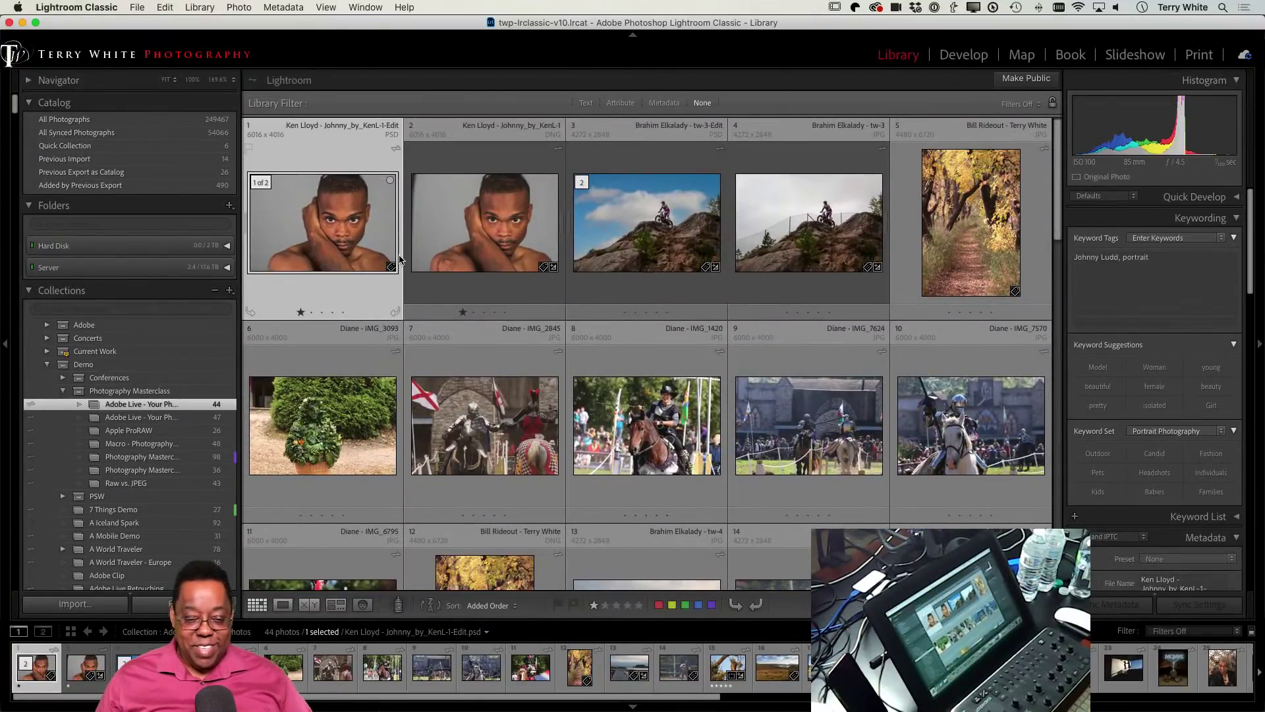
# Compare the original DNG portrait with the retouched PSD version by alternating between them full screen, and return to the grid
pyautogui.click(445, 245)
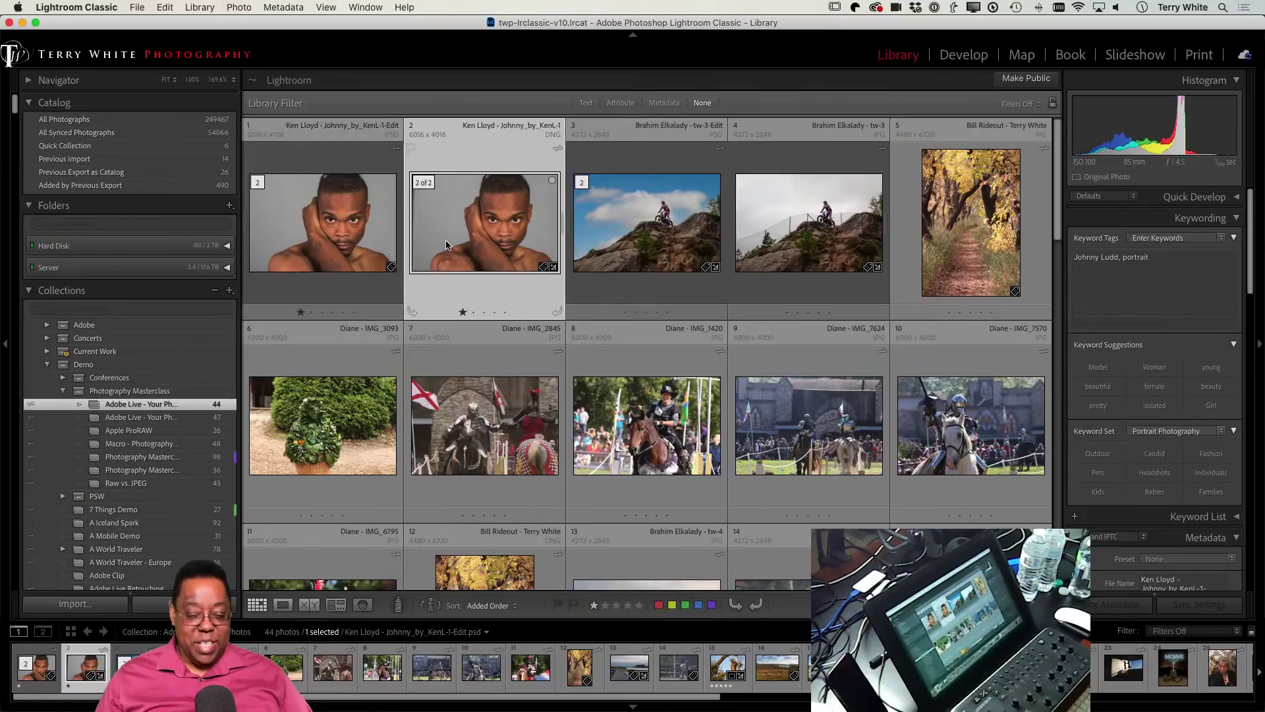
pyautogui.press('f')
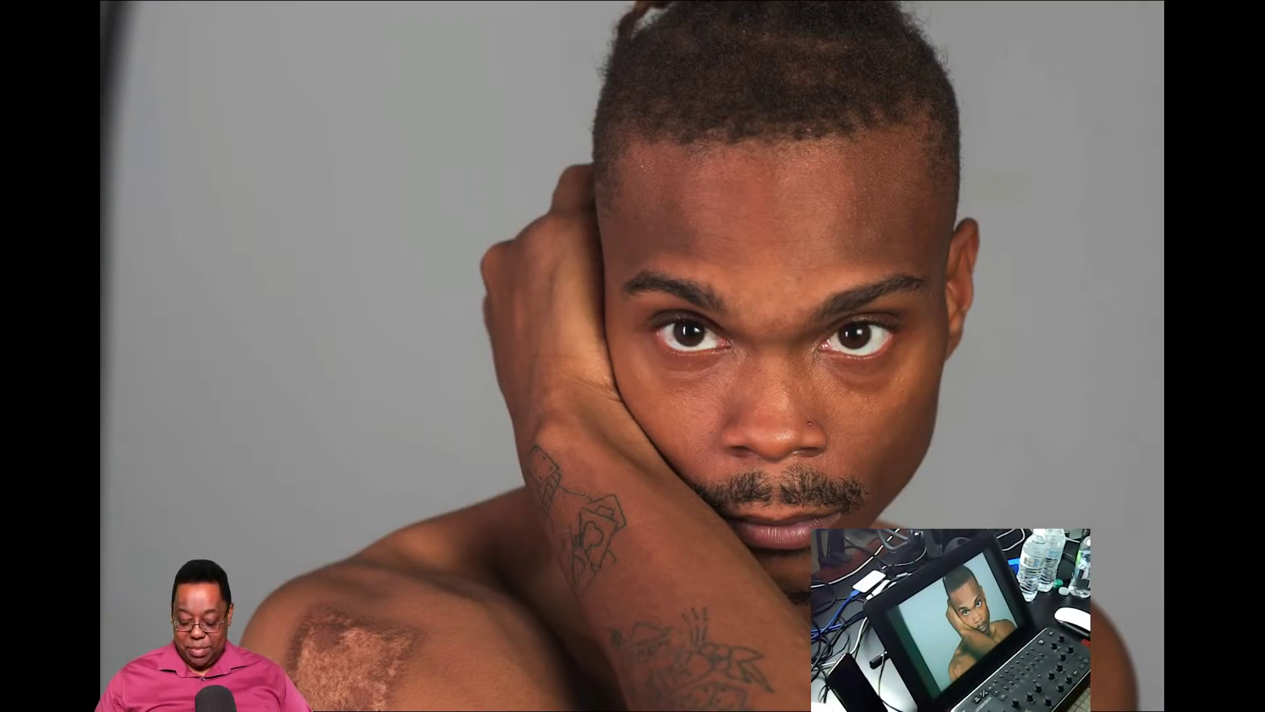
pyautogui.press('\\')
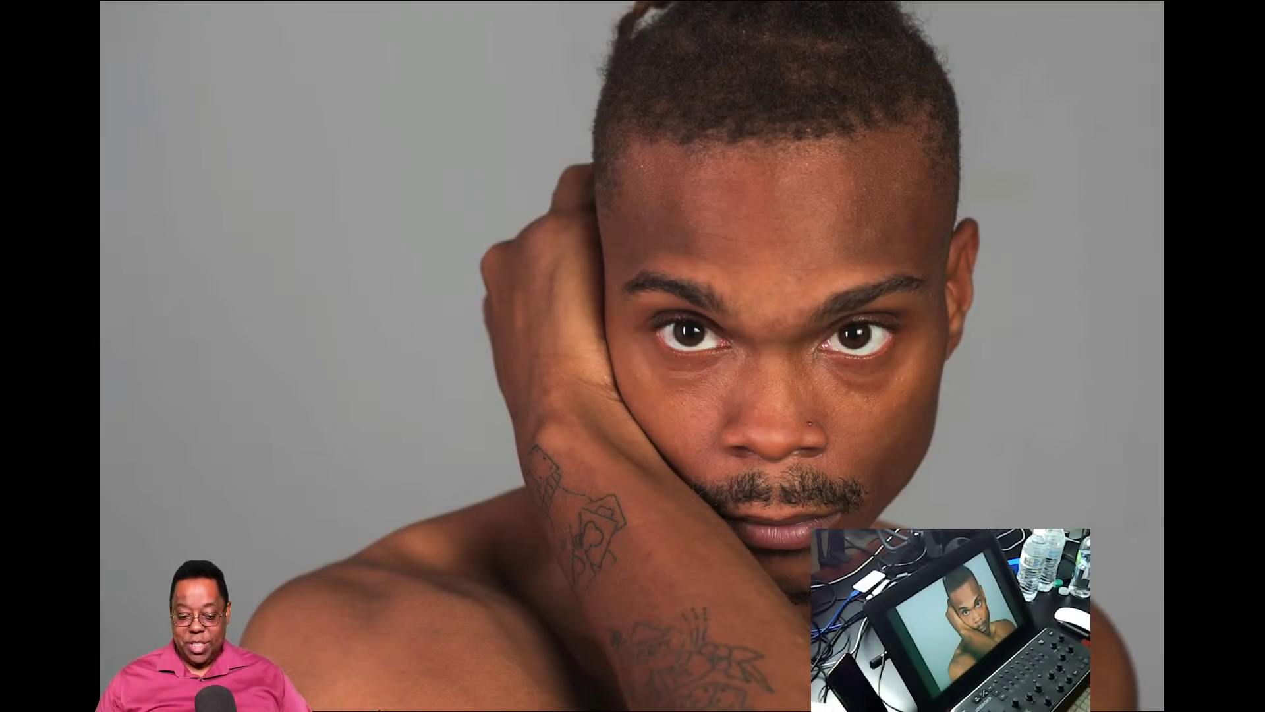
pyautogui.hotkey('shift', 'd')
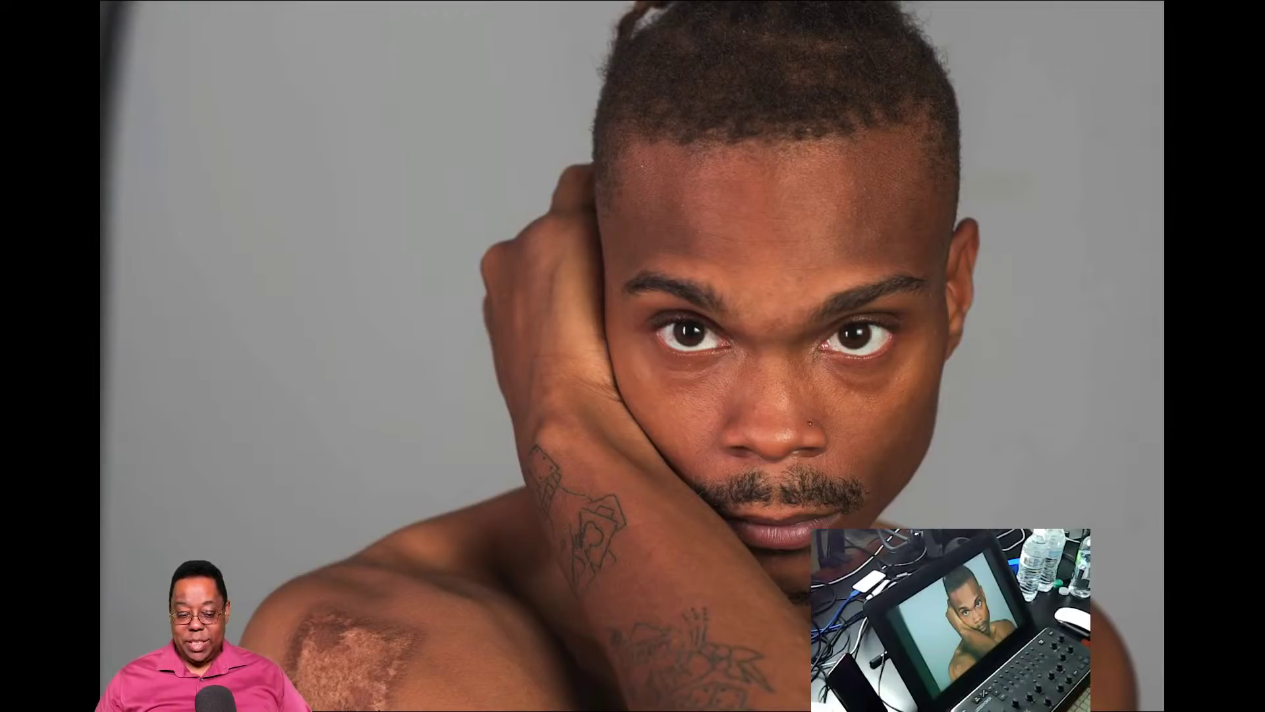
pyautogui.hotkey('shift', 'd')
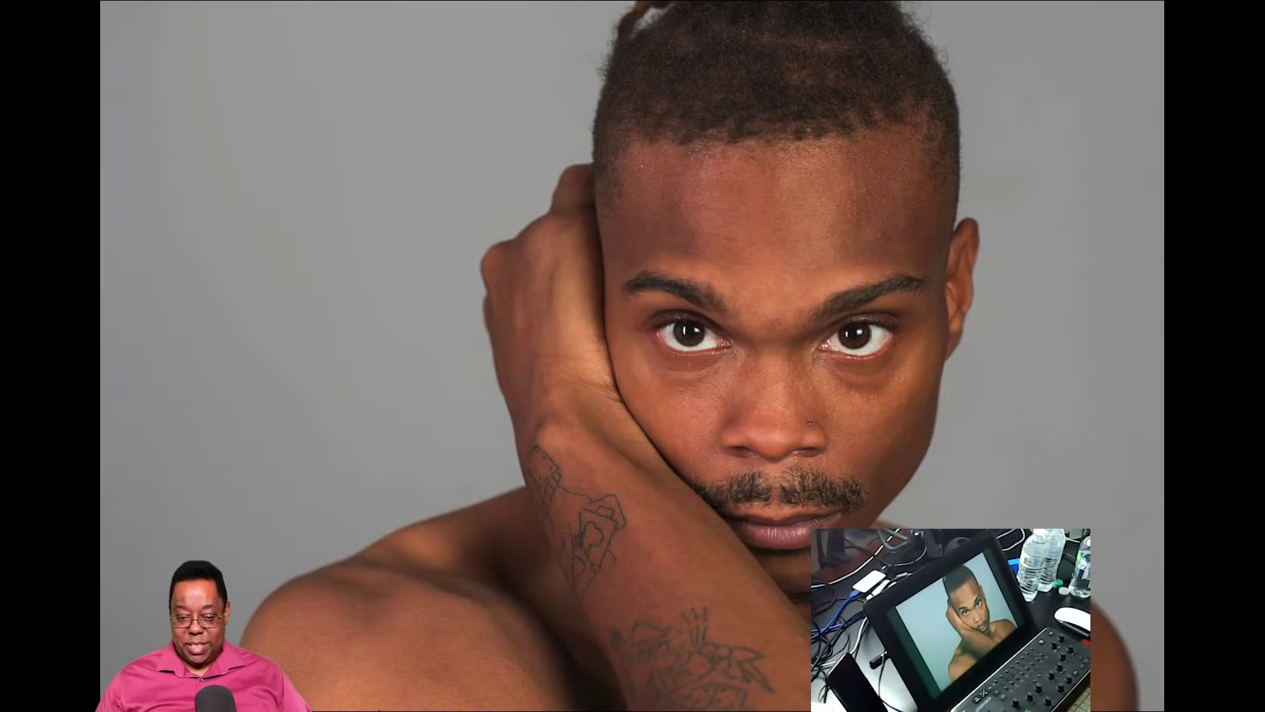
pyautogui.hotkey('shift', 'd')
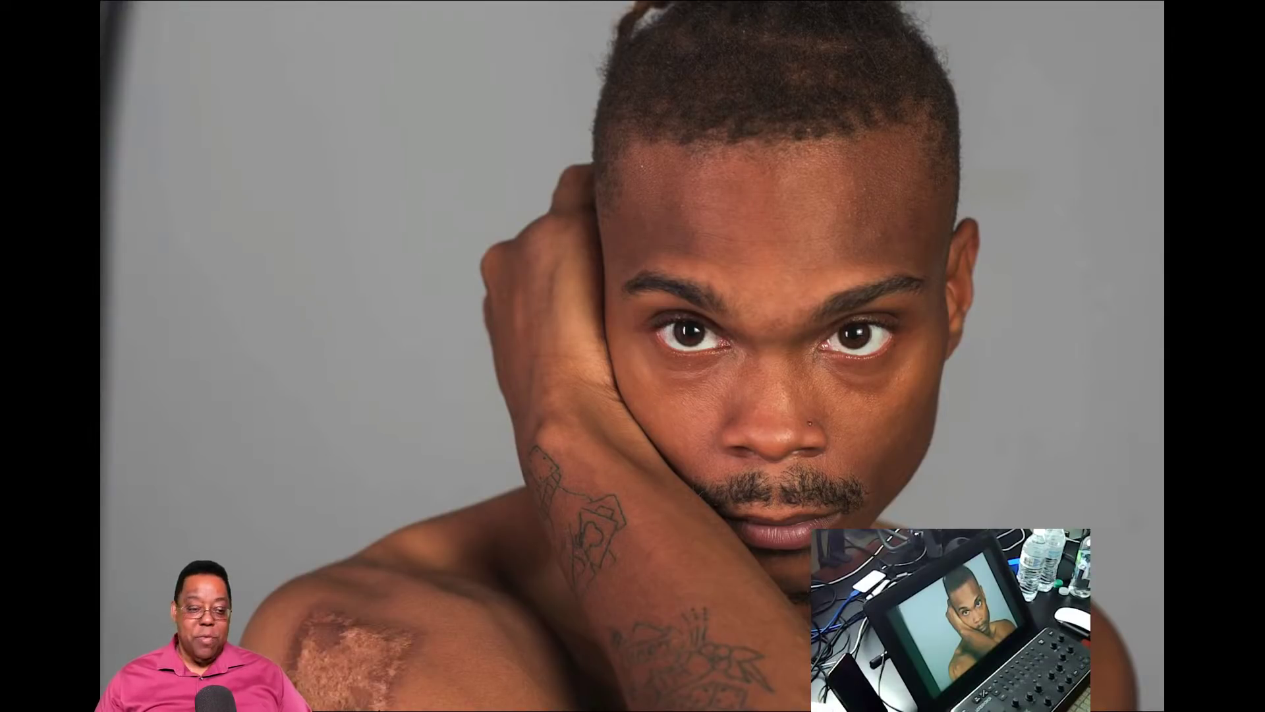
pyautogui.hotkey('shift', 'd')
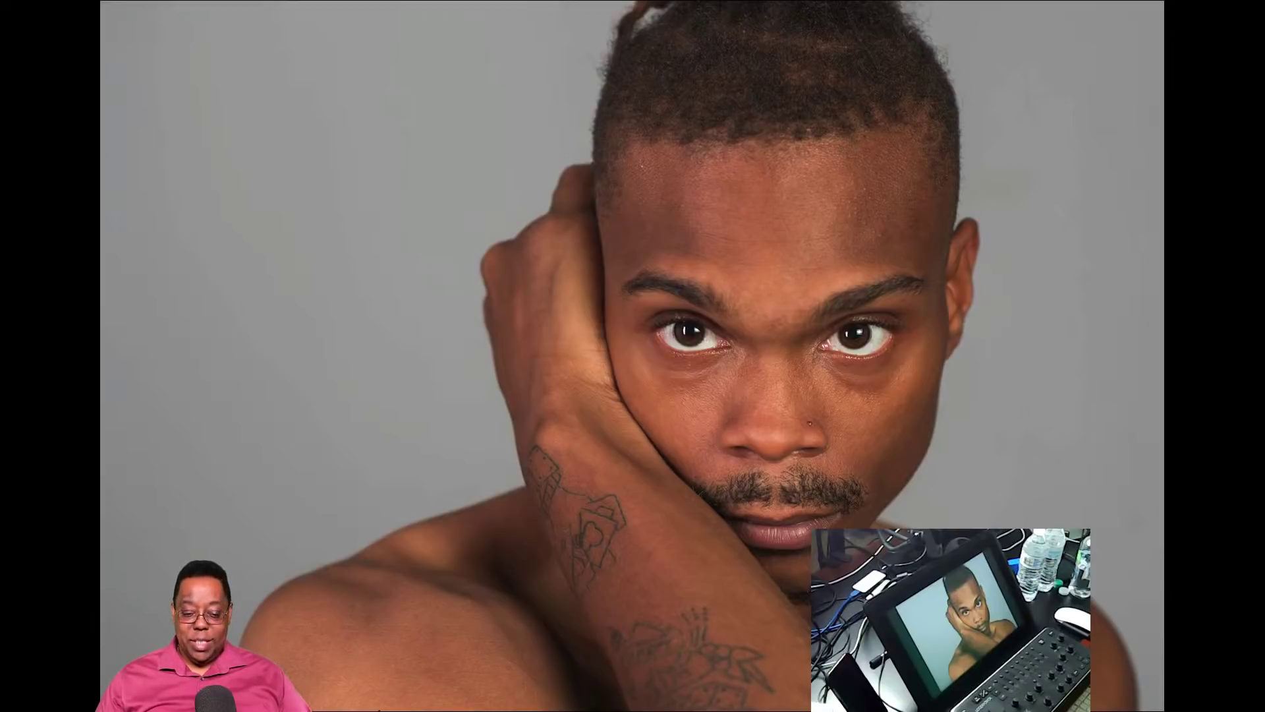
pyautogui.hotkey('shift', 'd')
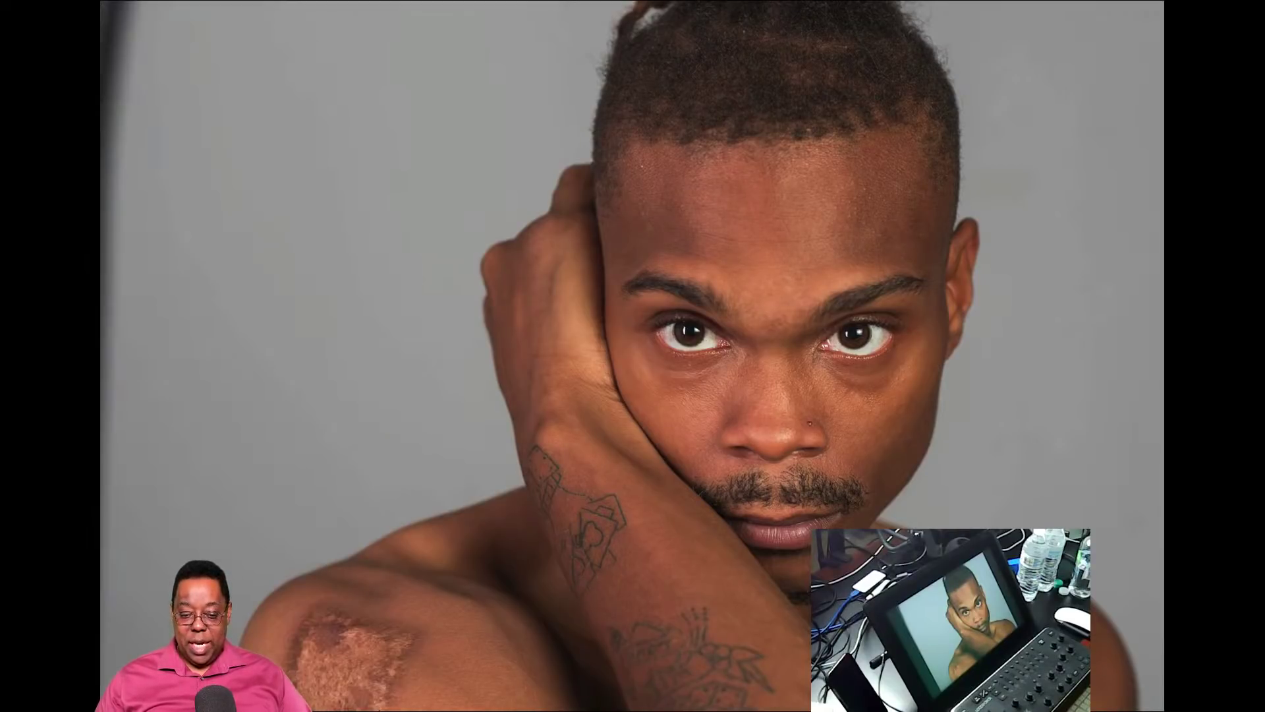
pyautogui.hotkey('shift', 'd')
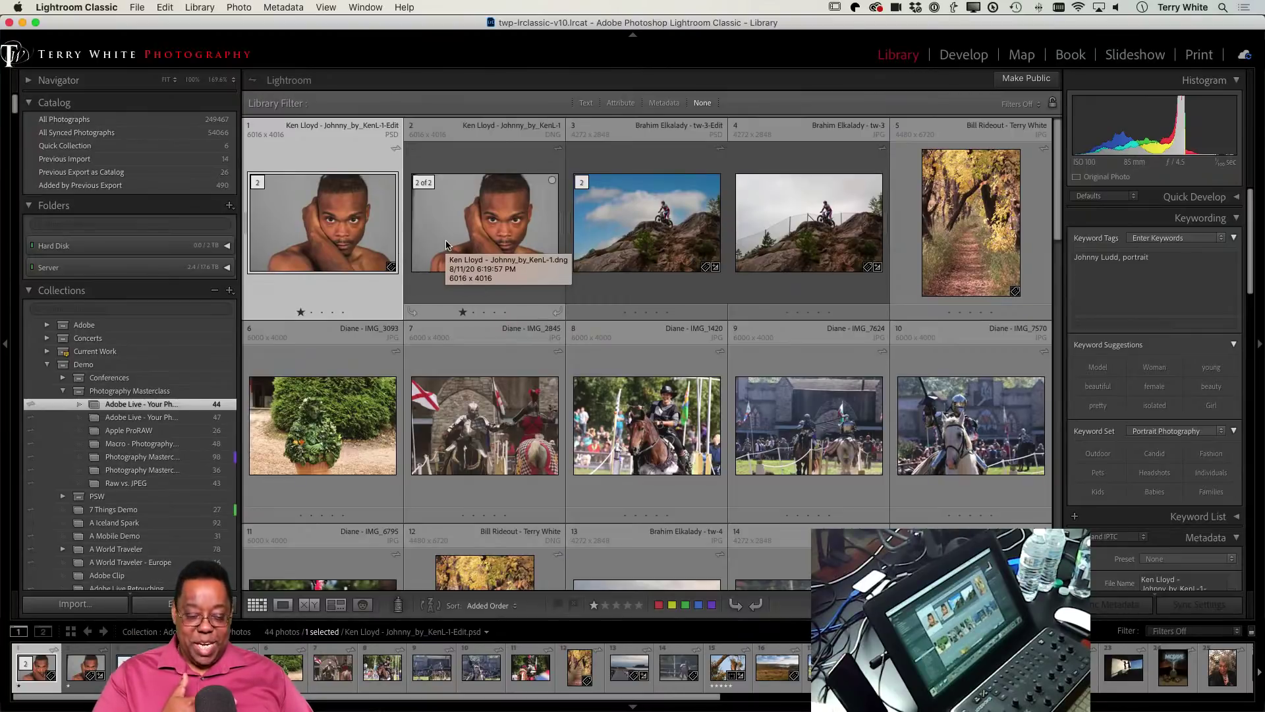
pyautogui.press('super+Tab')
pyautogui.press('super+Tab')
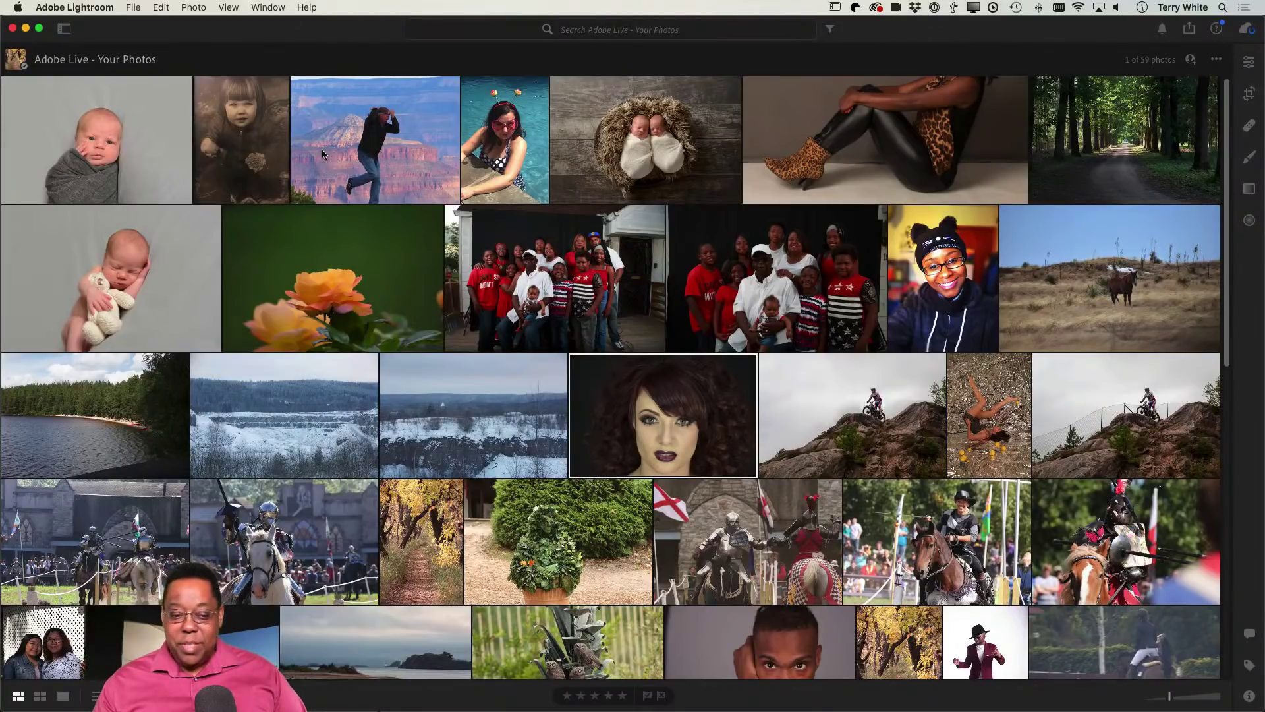
pyautogui.press('super+Tab')
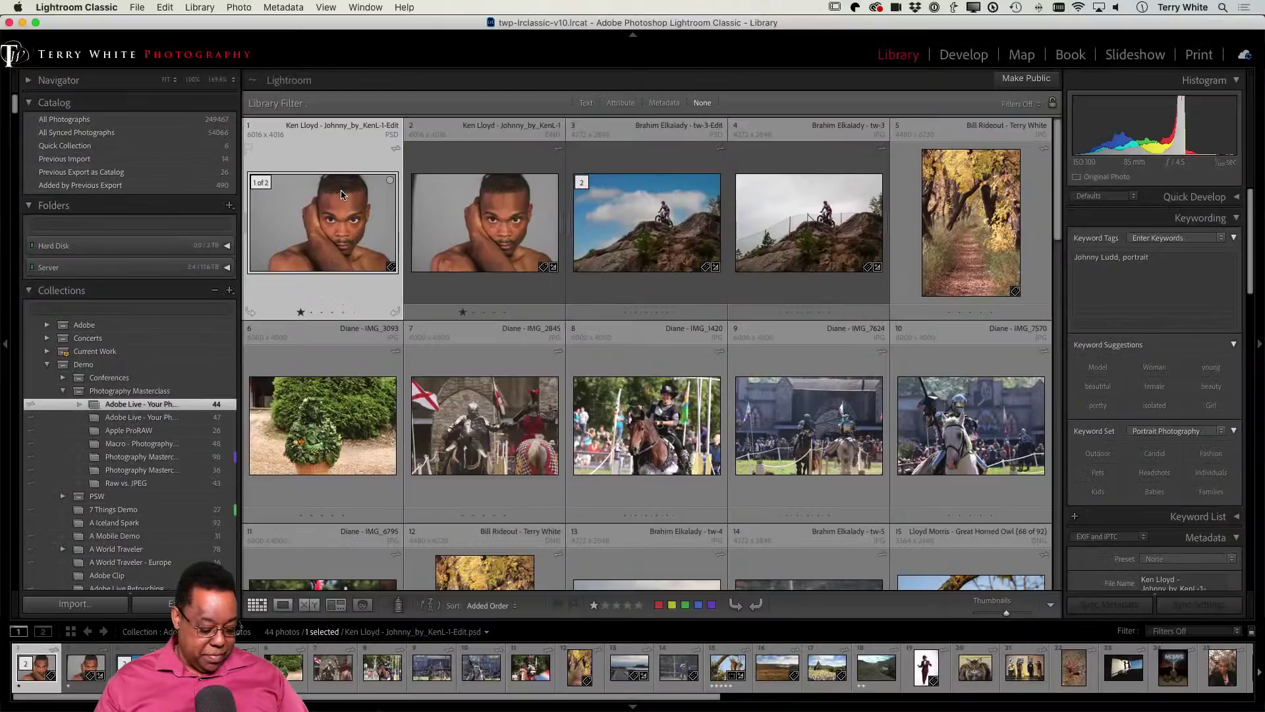
# Check the retouched PSD portrait full screen, and open it in Photoshop with the Edit Original option
pyautogui.press('f')
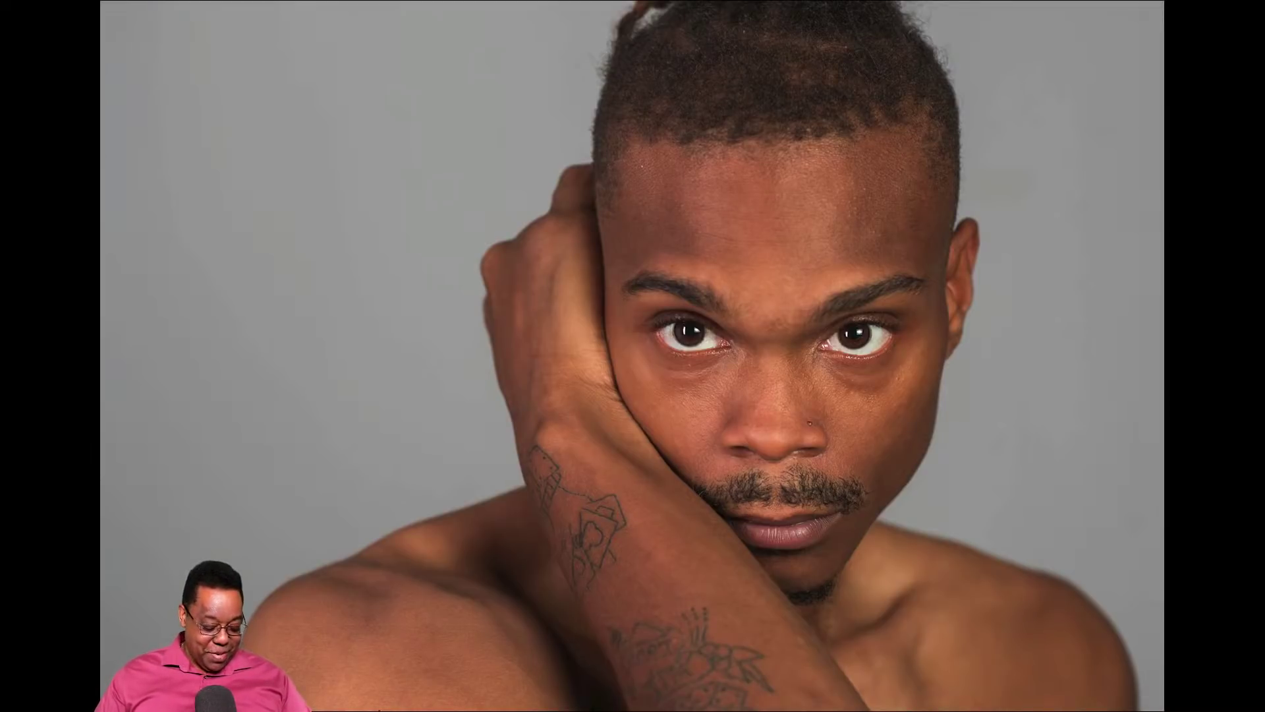
pyautogui.press('Escape')
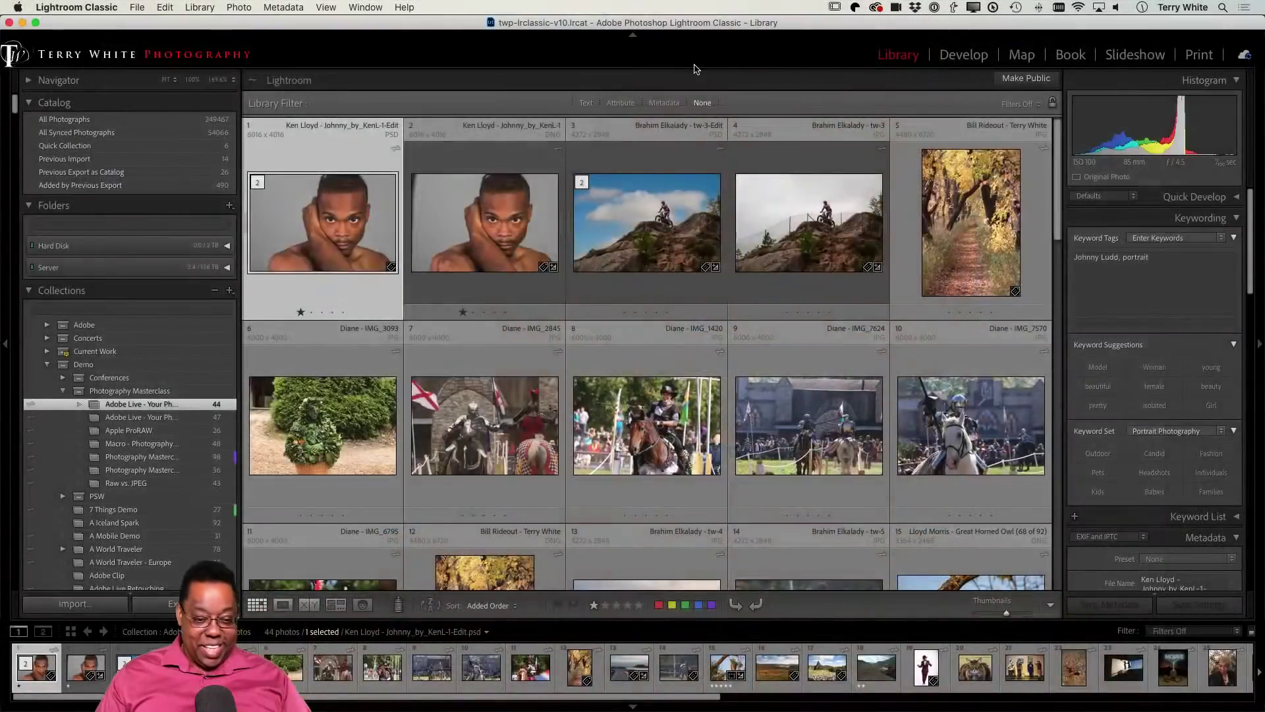
pyautogui.press('super+e')
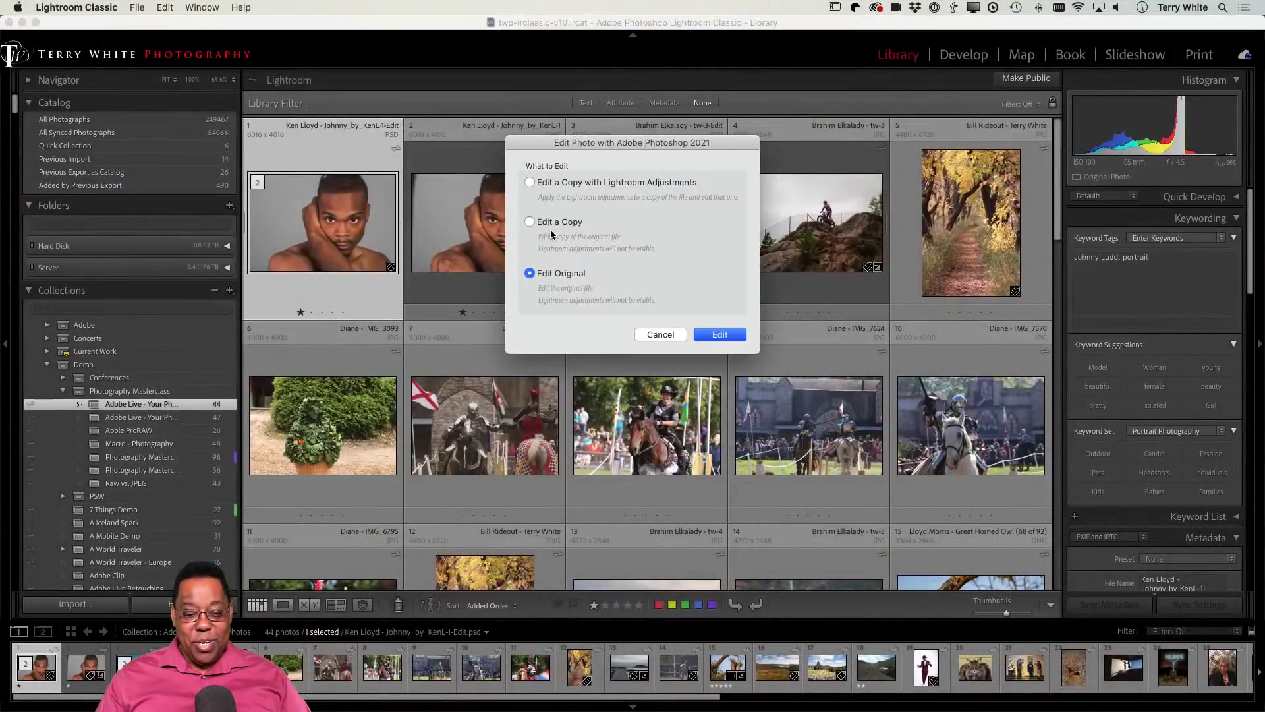
pyautogui.click(715, 336)
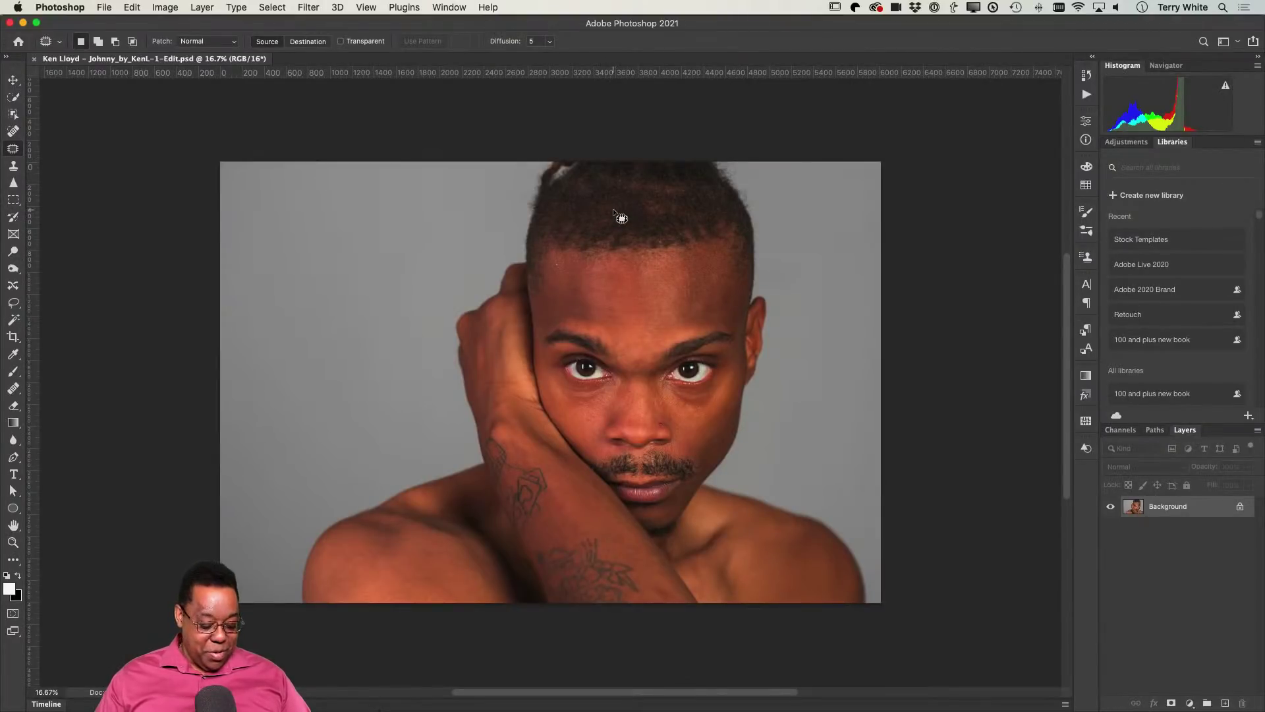
# Patch the light gap in the hair at the upper edge of the man's head with nearby dark hair and deselect
pyautogui.press('z')
pyautogui.moveTo(622, 218); pyautogui.dragTo(627, 235)
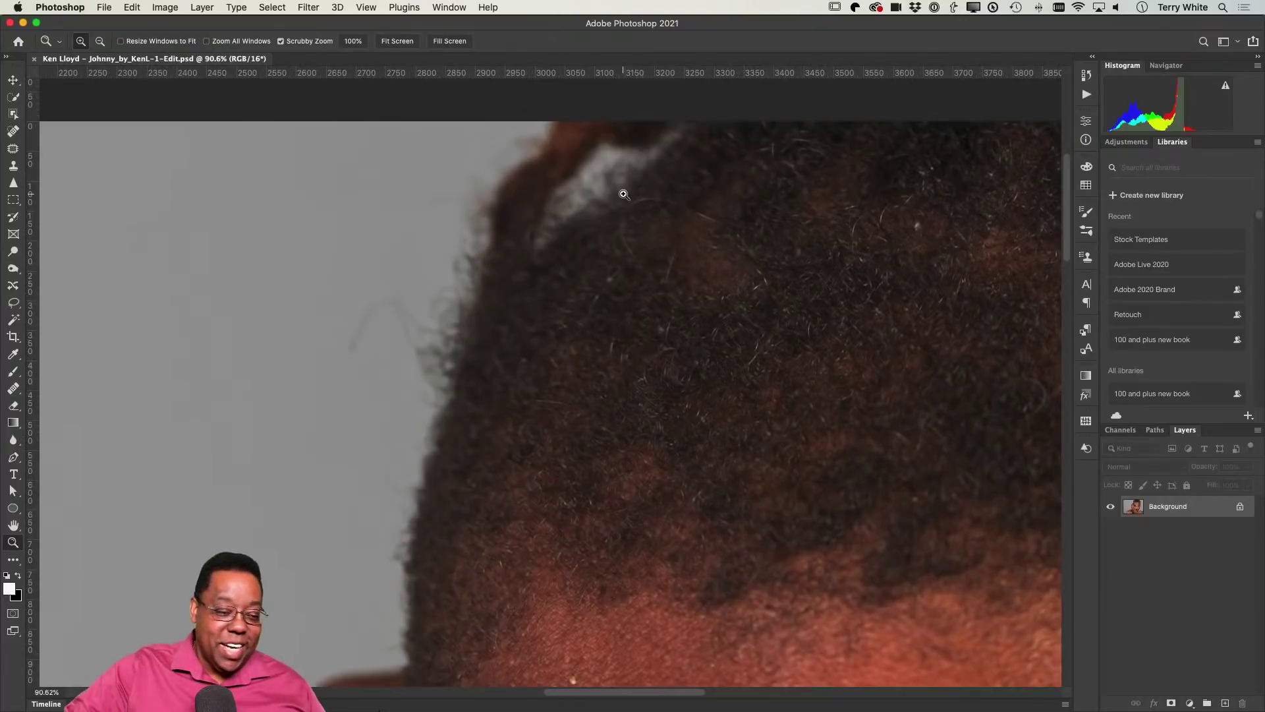
pyautogui.press('j')
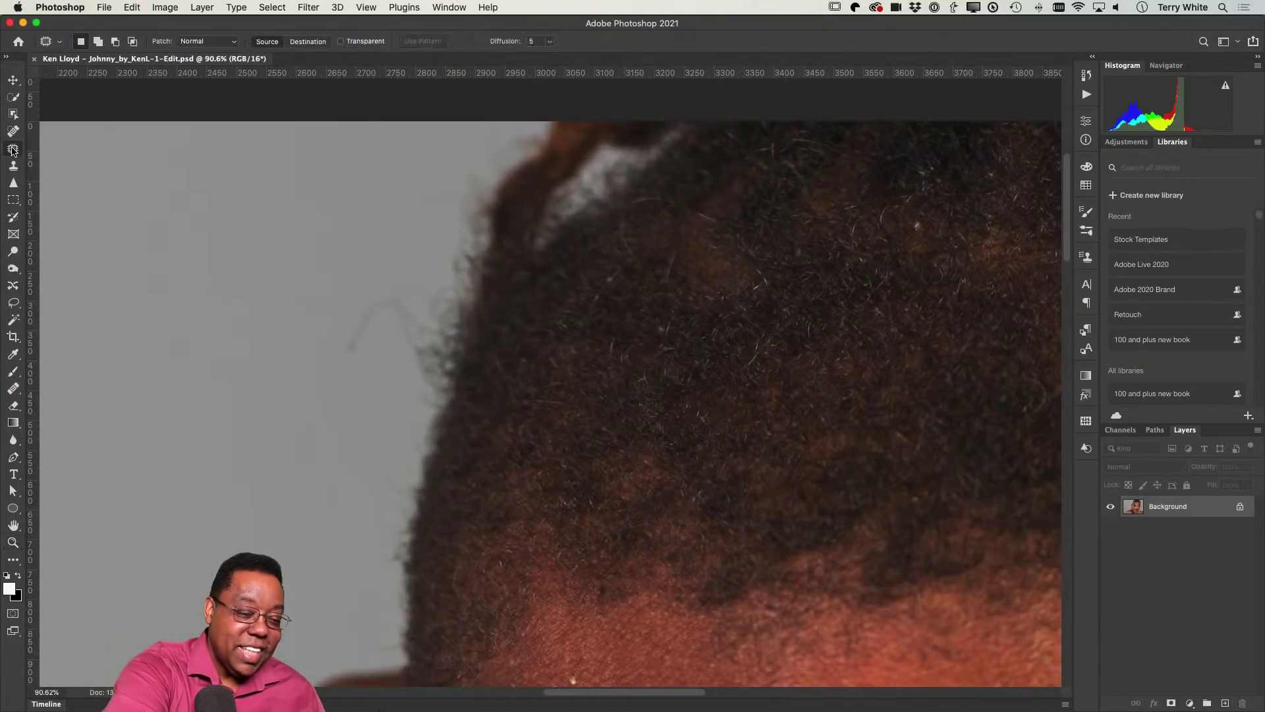
pyautogui.moveTo(644, 139)
pyautogui.mouseDown()
pyautogui.moveTo(563, 160)
pyautogui.moveTo(523, 222)
pyautogui.moveTo(522, 258)
pyautogui.moveTo(579, 270)
pyautogui.moveTo(688, 156)
pyautogui.moveTo(700, 128)
pyautogui.moveTo(664, 127)
pyautogui.mouseUp()
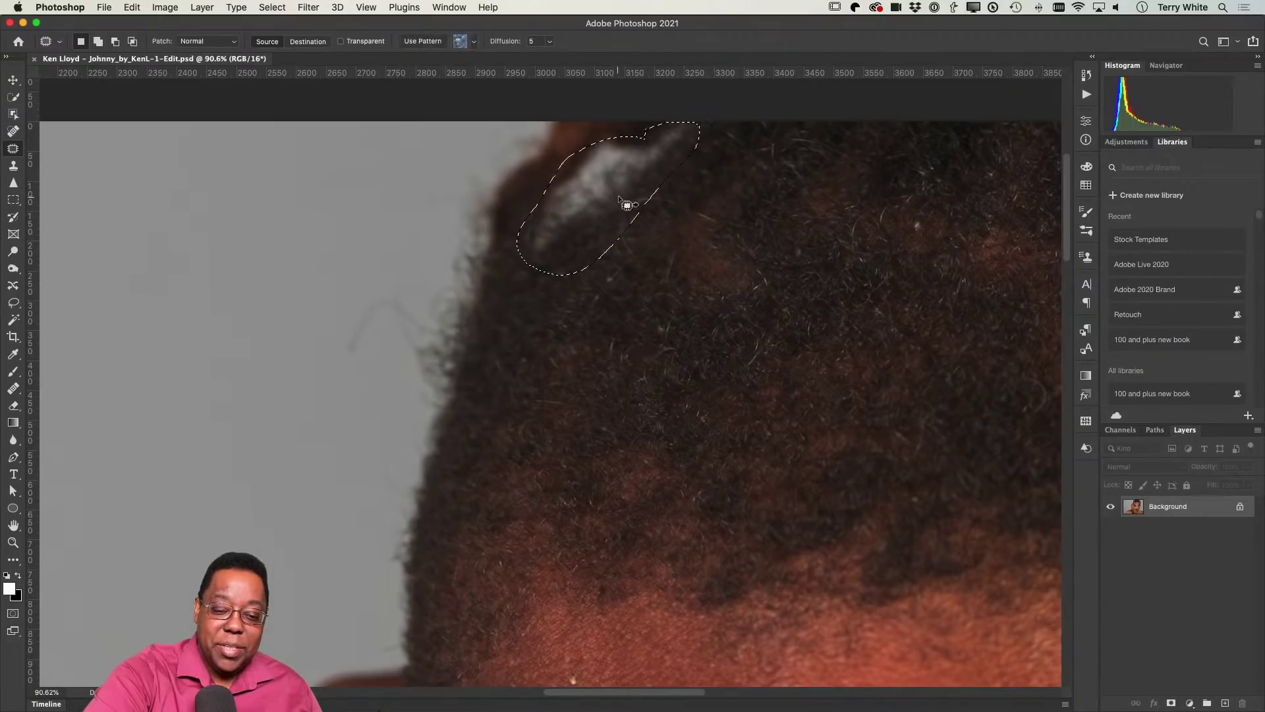
pyautogui.moveTo(621, 204); pyautogui.dragTo(659, 211)
pyautogui.press('cmd+d')
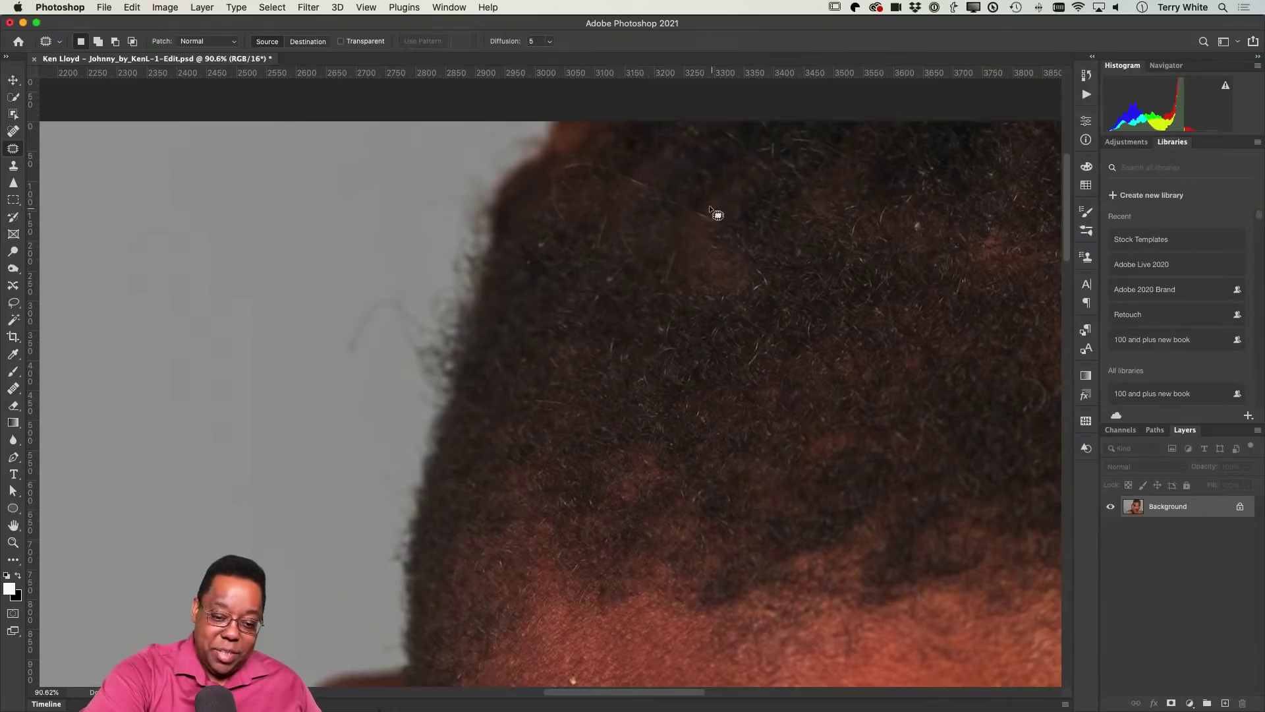
# Blend the patched hair by patching three more small areas around it with neighbouring hair texture, deselecting after each
pyautogui.moveTo(656, 187)
pyautogui.mouseDown()
pyautogui.moveTo(642, 198)
pyautogui.moveTo(684, 251)
pyautogui.mouseUp()
pyautogui.press('super+d')
pyautogui.moveTo(595, 218); pyautogui.dragTo(610, 214)
pyautogui.moveTo(609, 228); pyautogui.dragTo(627, 216)
pyautogui.press('super+d')
pyautogui.moveTo(622, 260)
pyautogui.mouseDown()
pyautogui.moveTo(594, 288)
pyautogui.moveTo(620, 262)
pyautogui.mouseUp()
pyautogui.moveTo(610, 271); pyautogui.dragTo(649, 262)
pyautogui.press('super+d')
# Save and close the retouched portrait, and switch back to Lightroom Classic
pyautogui.press('super+s')
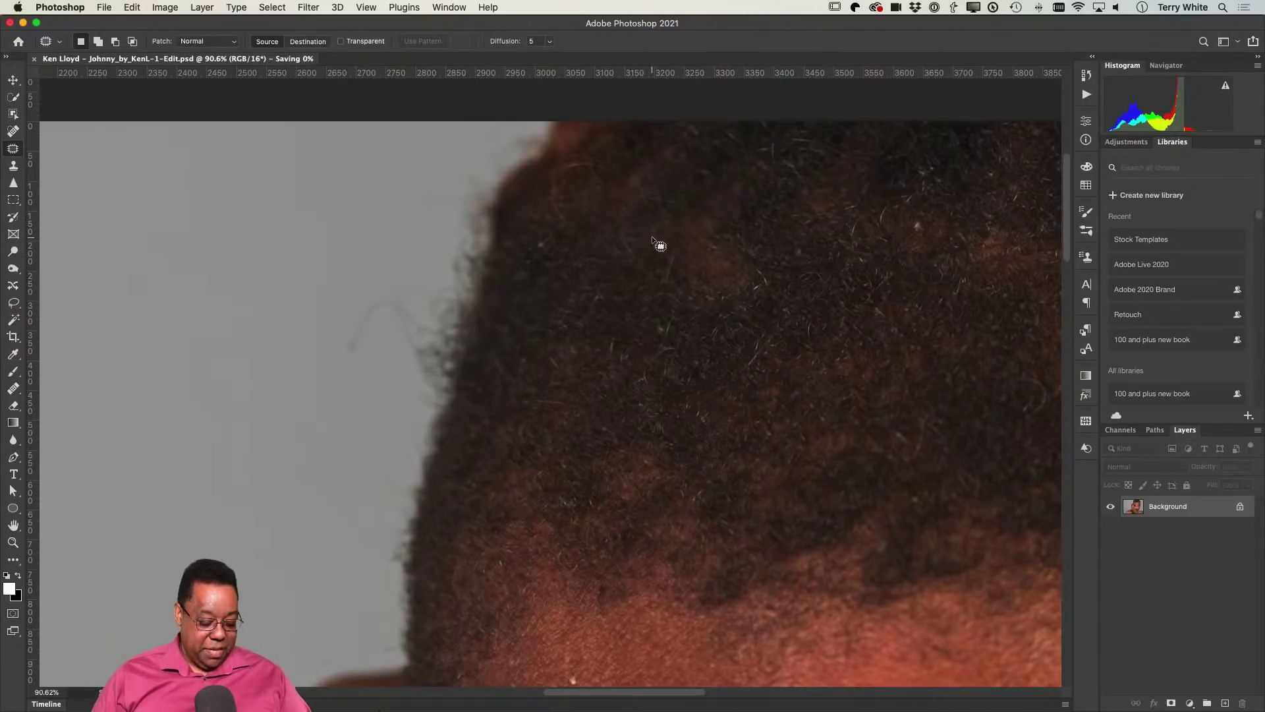
pyautogui.press('super+w')
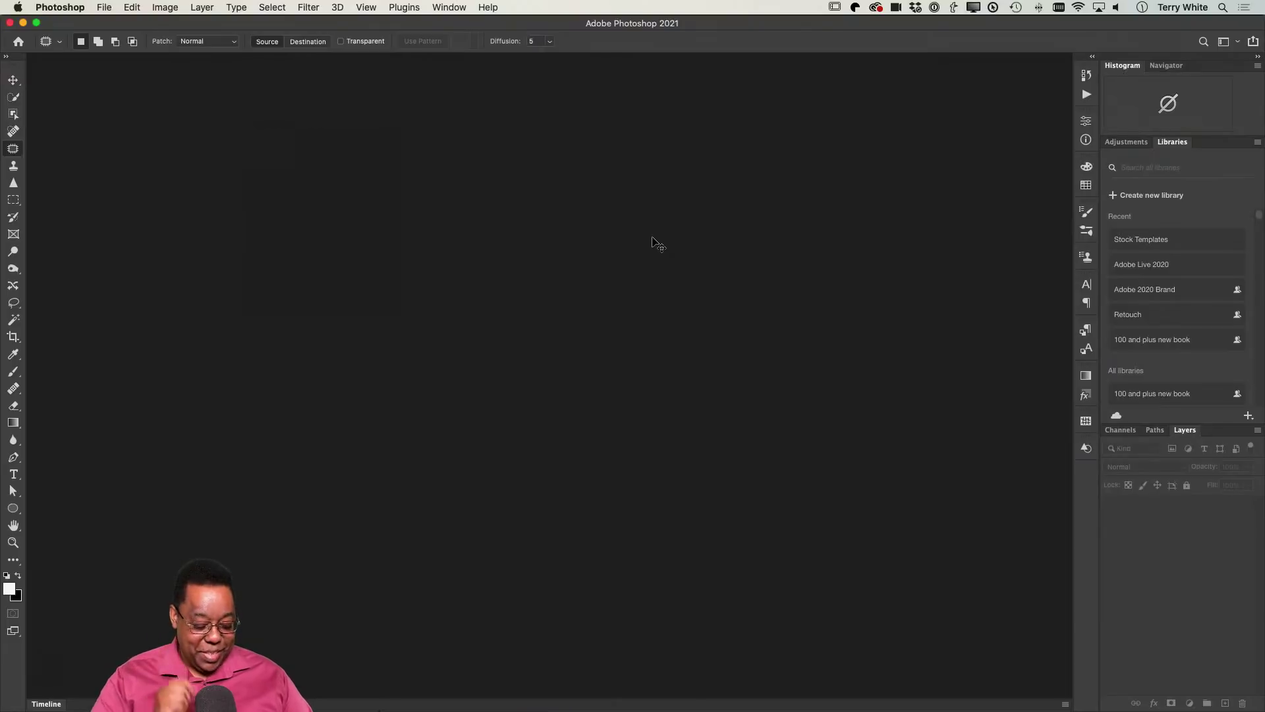
pyautogui.press('super+Tab')
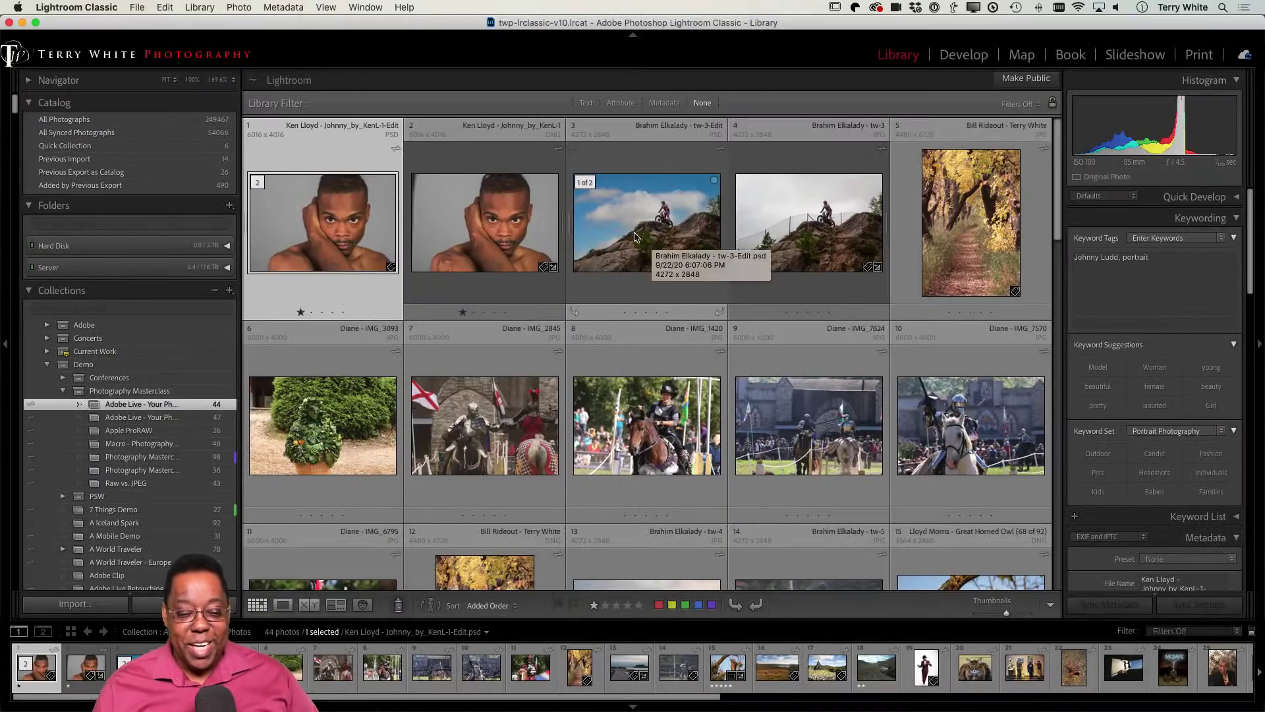
# Compare the original DNG portrait with the updated PSD version by alternating between them full screen, and return to the grid
pyautogui.click(455, 226)
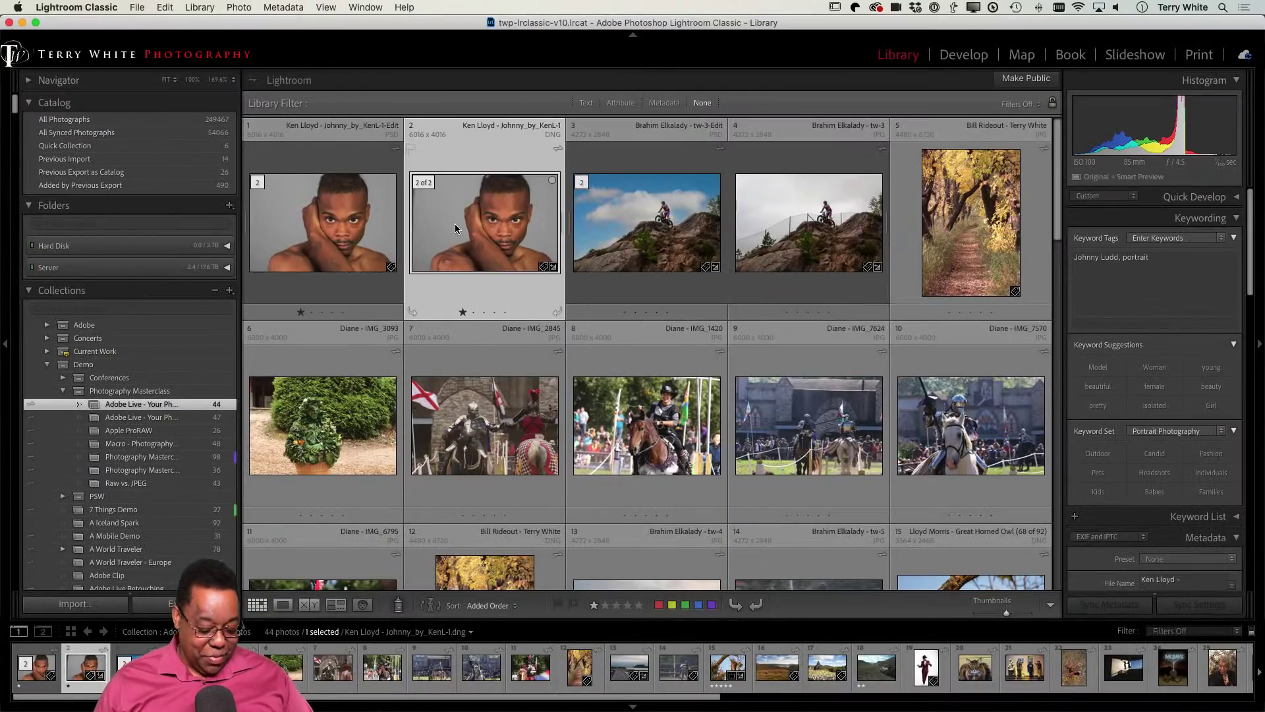
pyautogui.press('f')
pyautogui.press('Left')
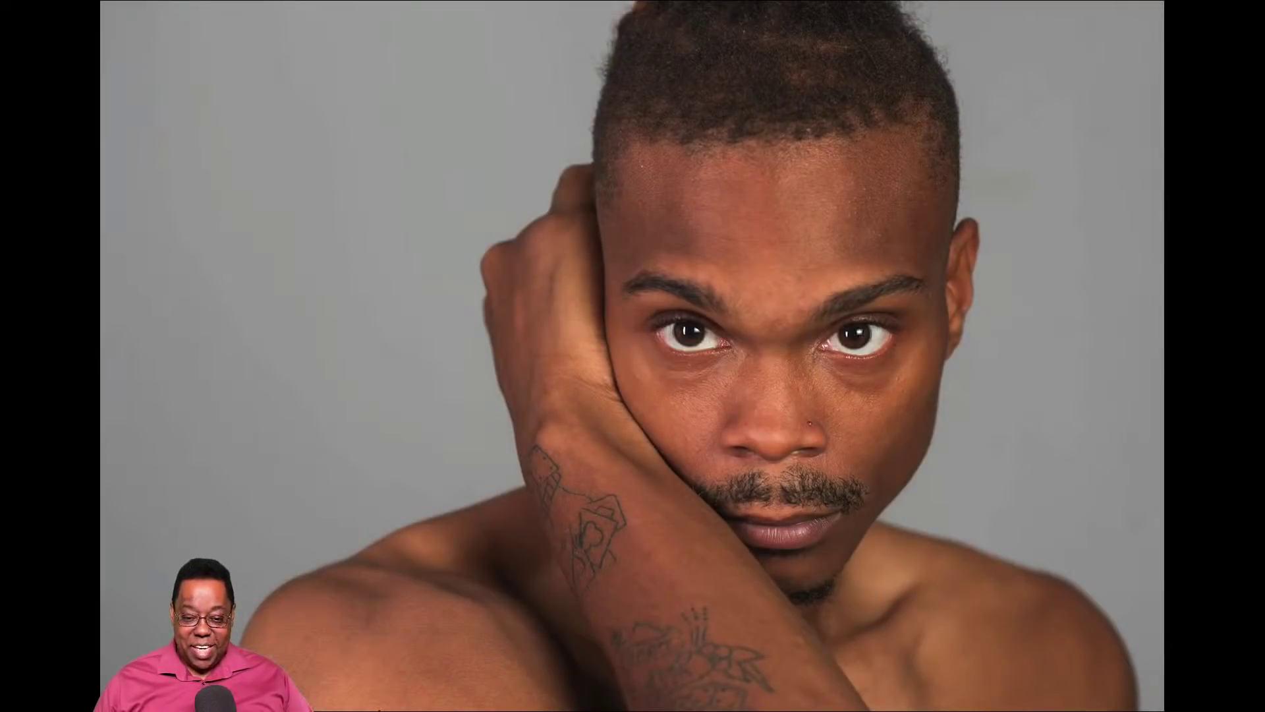
pyautogui.press('Right')
pyautogui.press('Left')
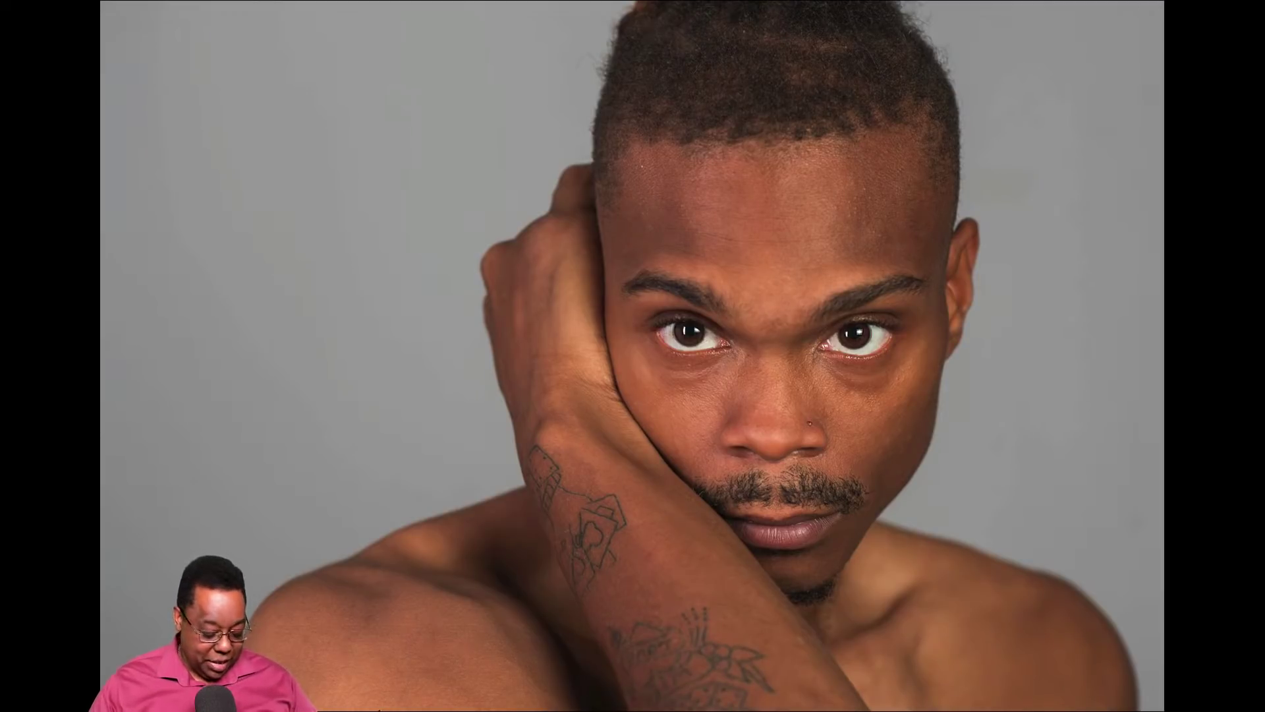
pyautogui.press('f')
# Switch to Lightroom and select the two neighbouring family group photos in the album grid, one after the other
pyautogui.press('super+Tab')
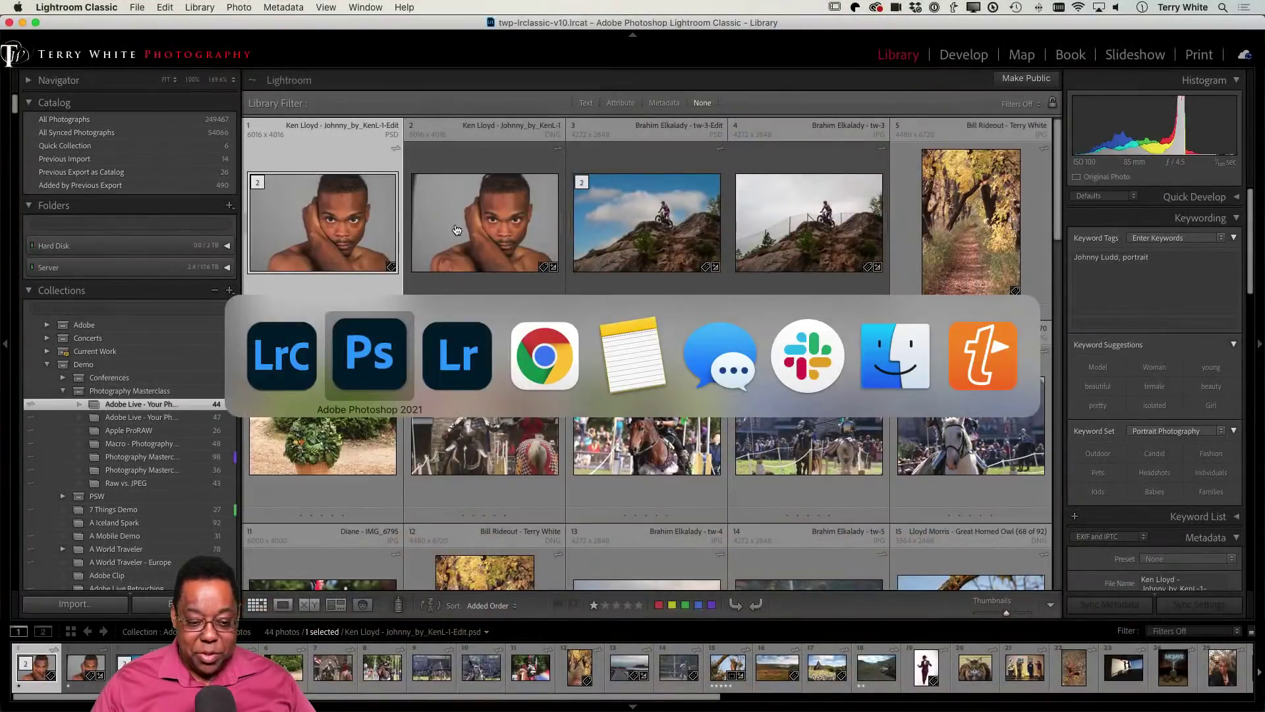
pyautogui.press('super+Tab')
pyautogui.press('super+Tab')
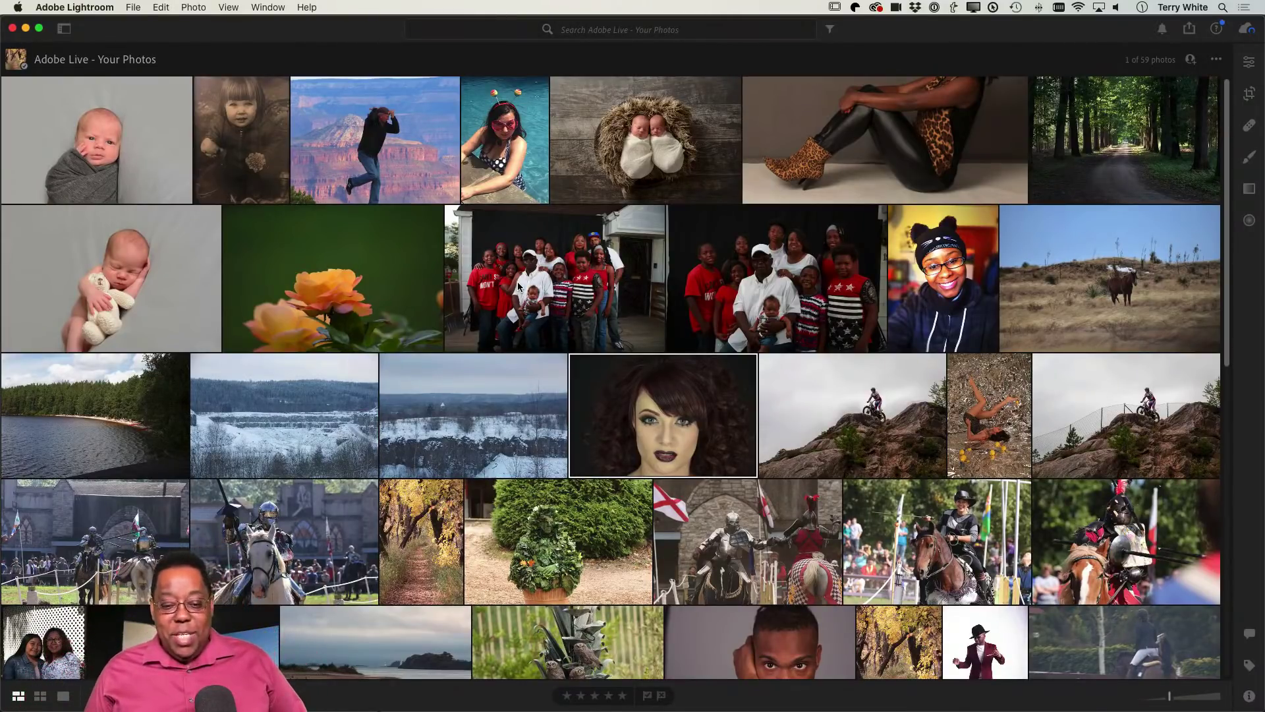
pyautogui.click(556, 264)
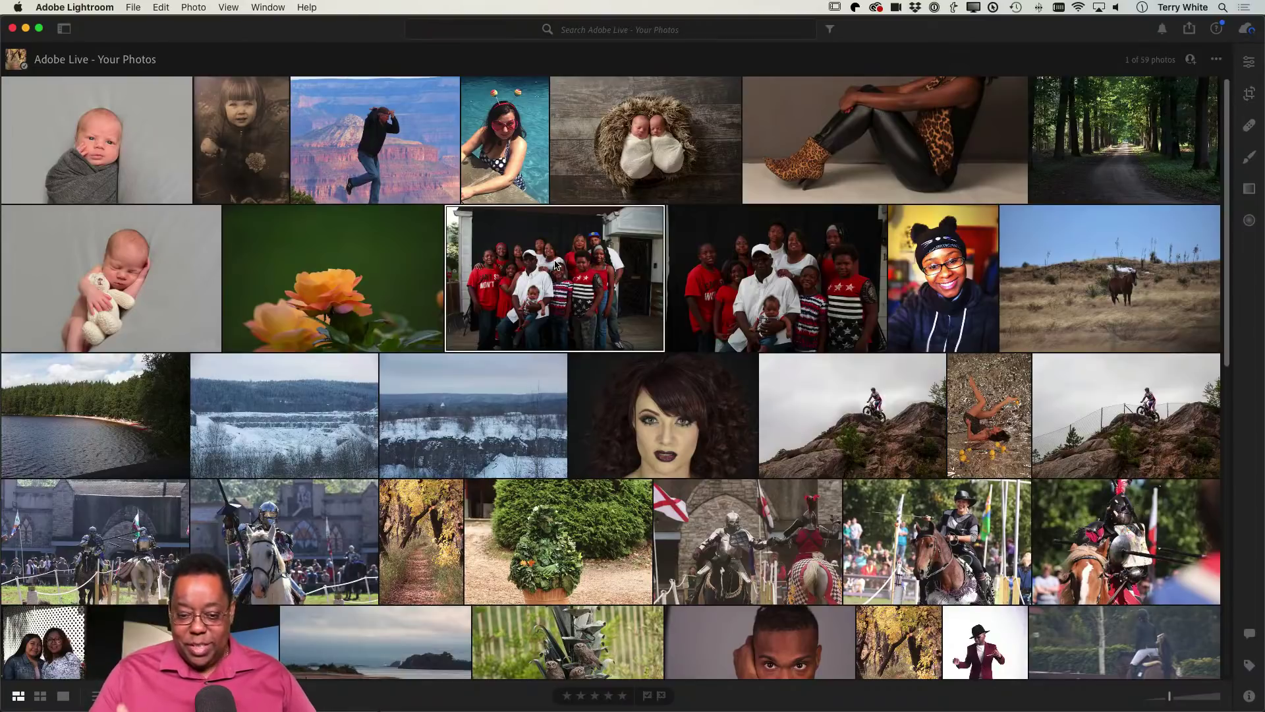
pyautogui.press('Right')
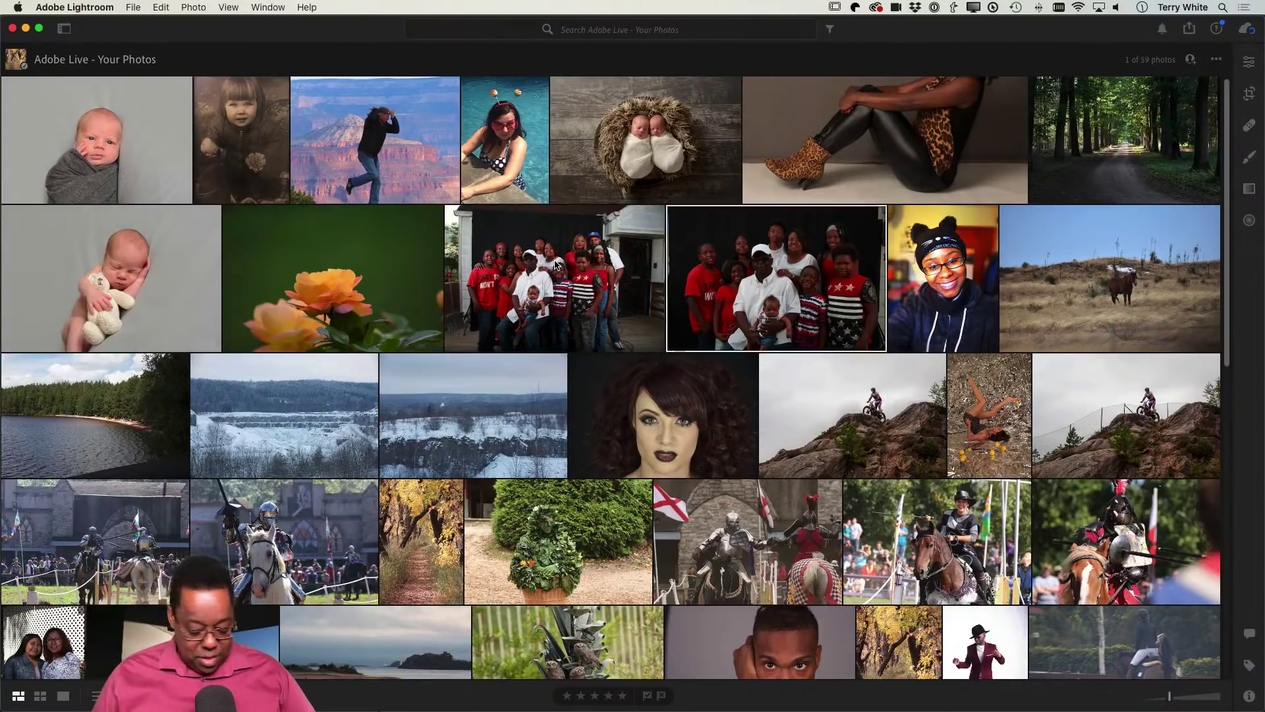
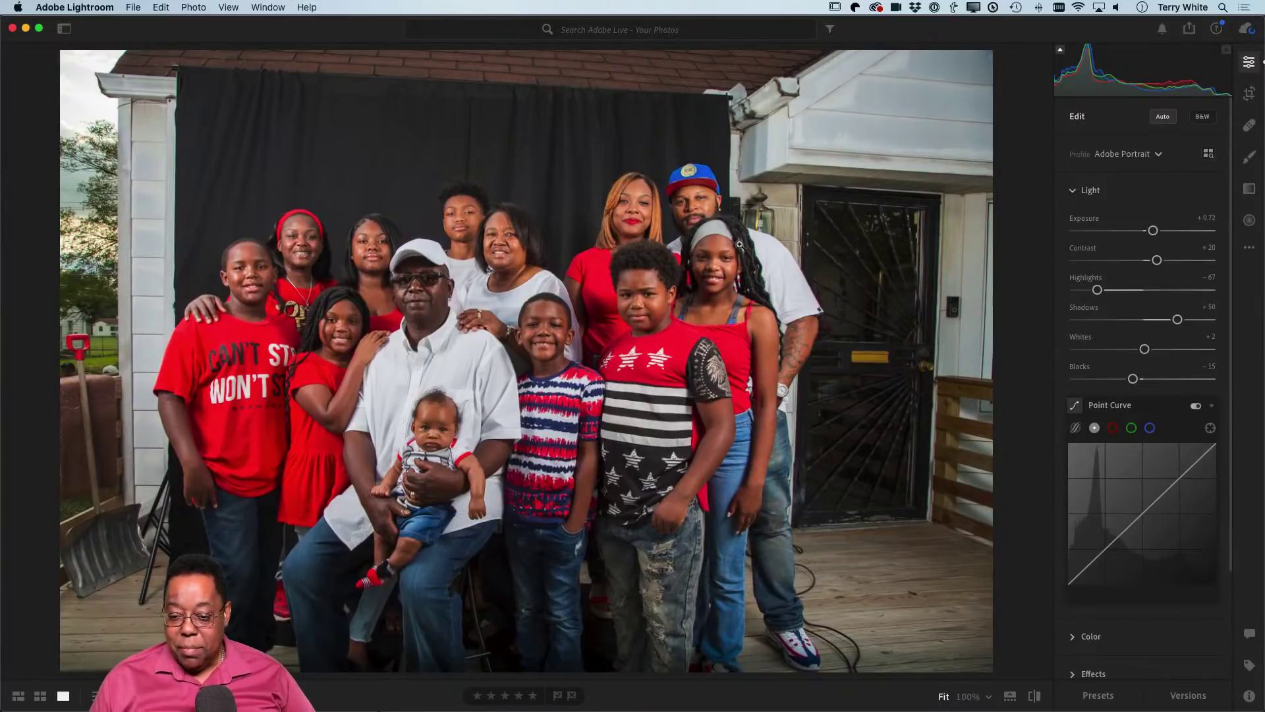
# Expand the Color adjustments of the wide family group photo and reset its Saturation to 0
pyautogui.scroll(-5, 1148, 419)
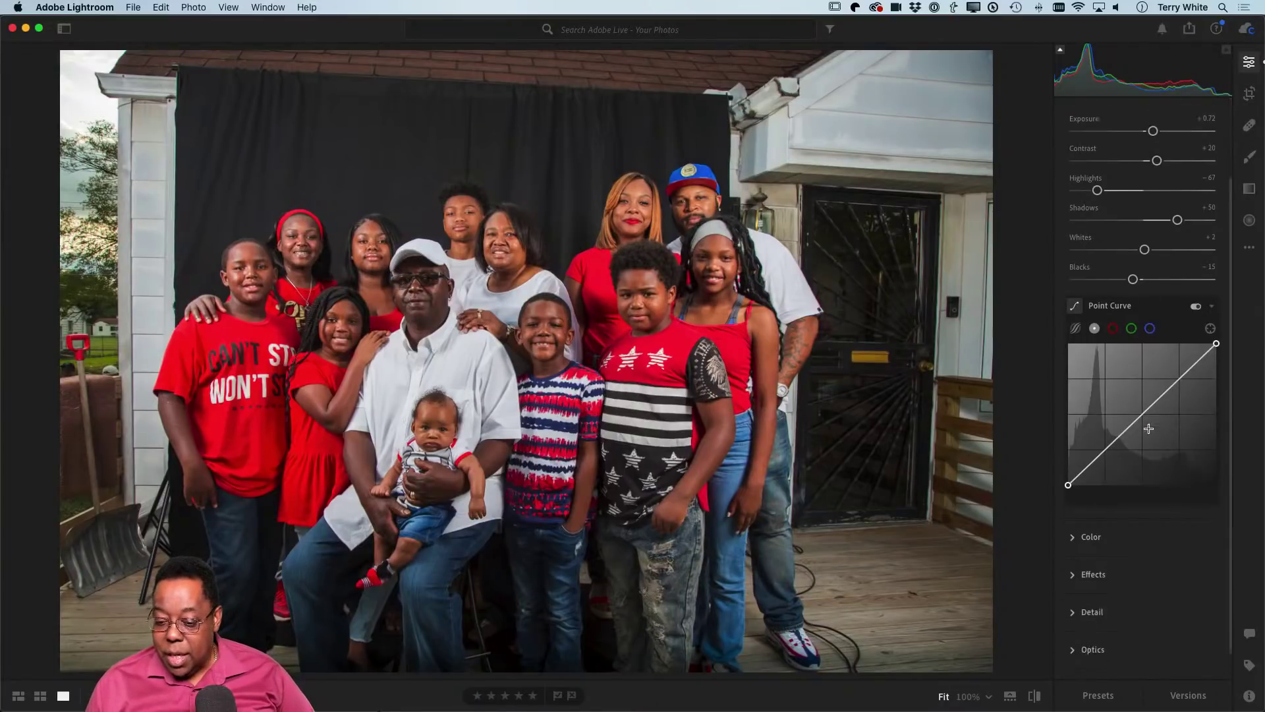
pyautogui.click(1073, 505)
pyautogui.scroll(-5, 1159, 532)
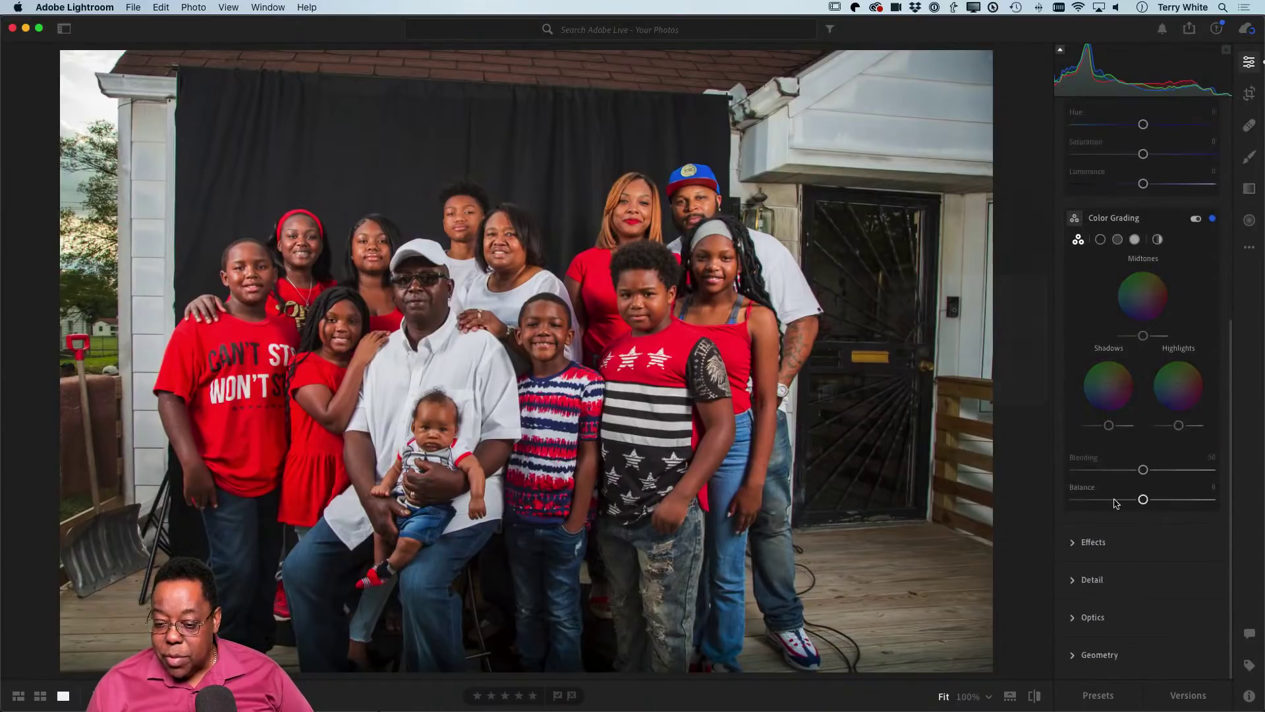
pyautogui.scroll(4, 1143, 461)
pyautogui.scroll(1, 1141, 284)
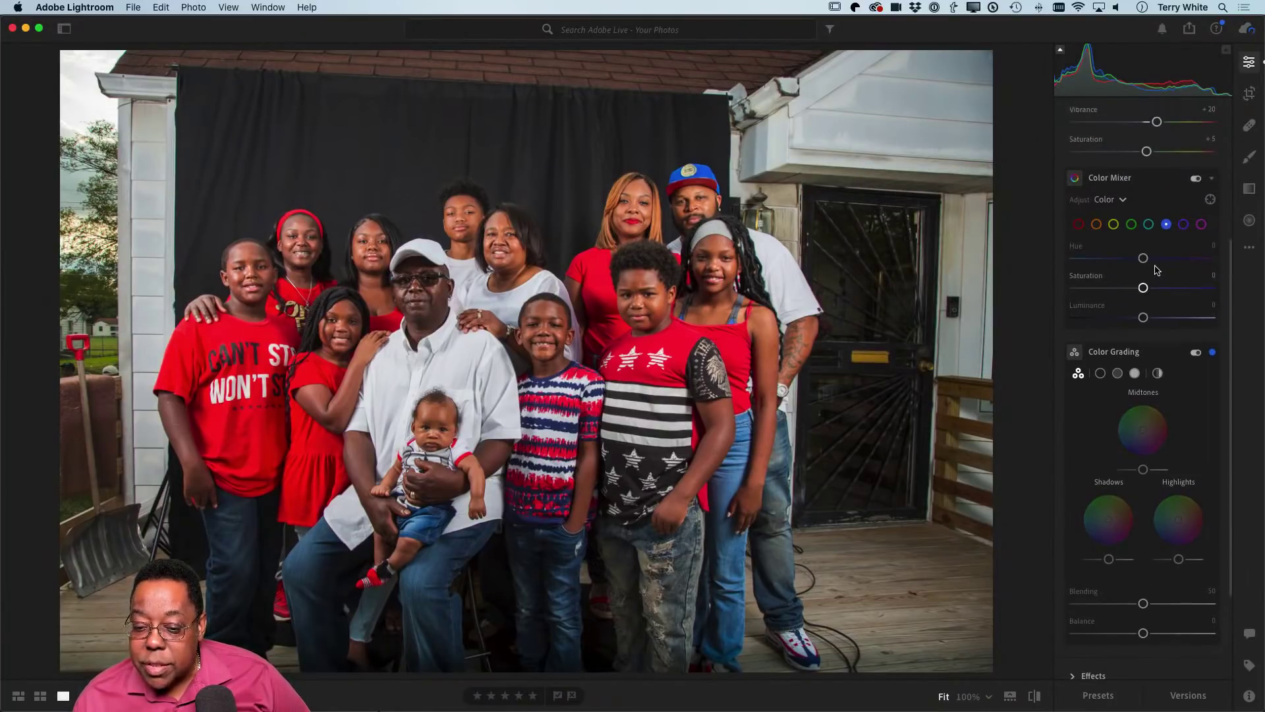
pyautogui.scroll(1, 1152, 270)
pyautogui.scroll(6, 1150, 271)
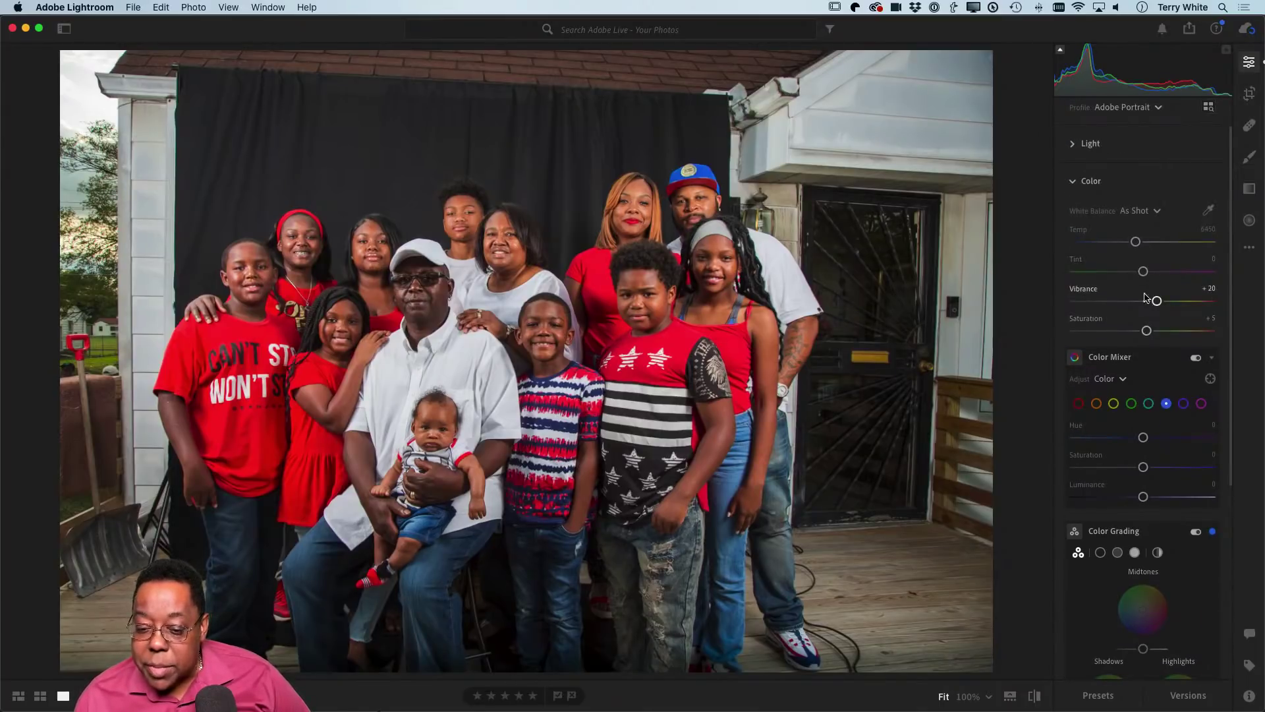
pyautogui.doubleClick(1146, 331)
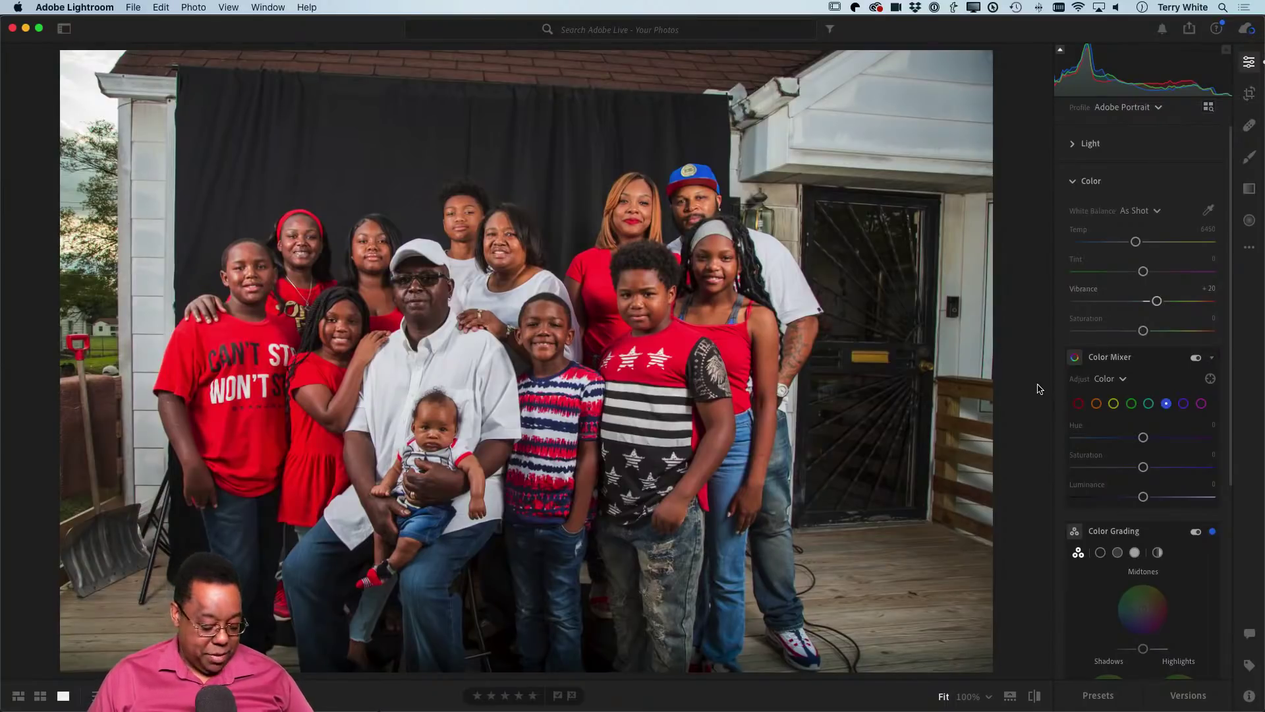
# Return to the photo grid and open the family group photo in Photoshop for editing, enlarged in the window
pyautogui.press('g')
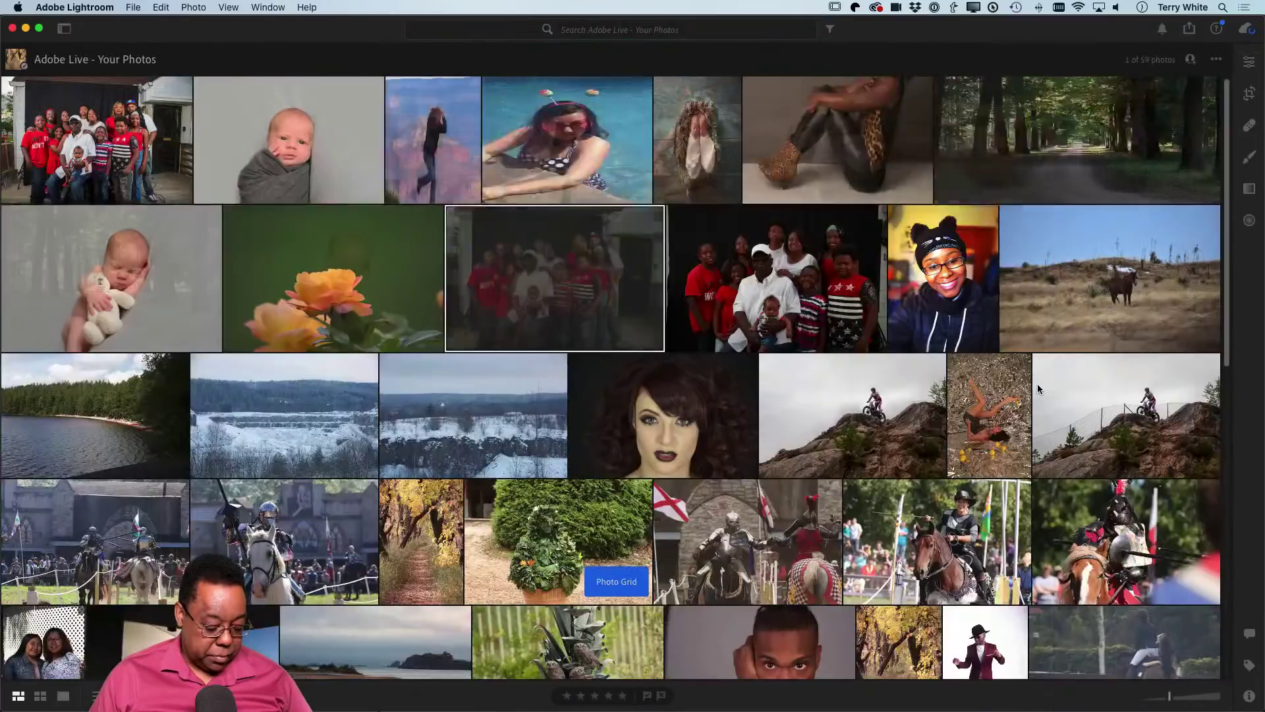
pyautogui.press('super+e')
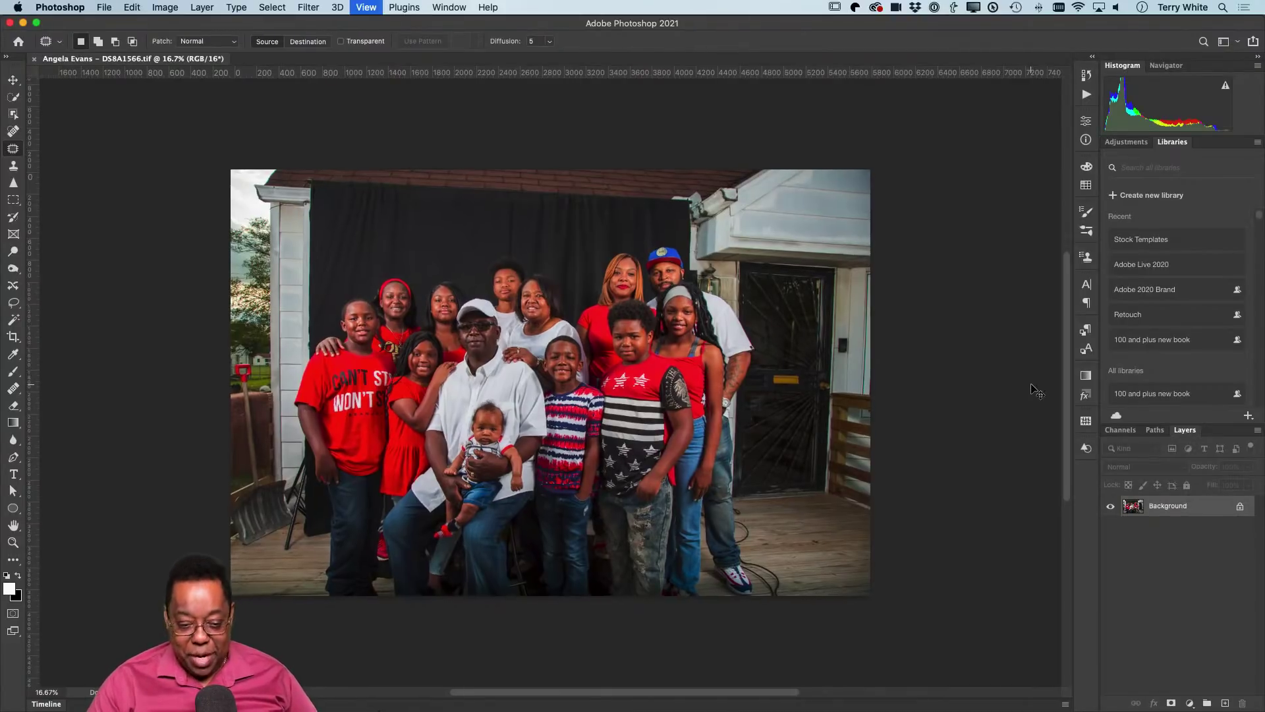
pyautogui.press('super+plus')
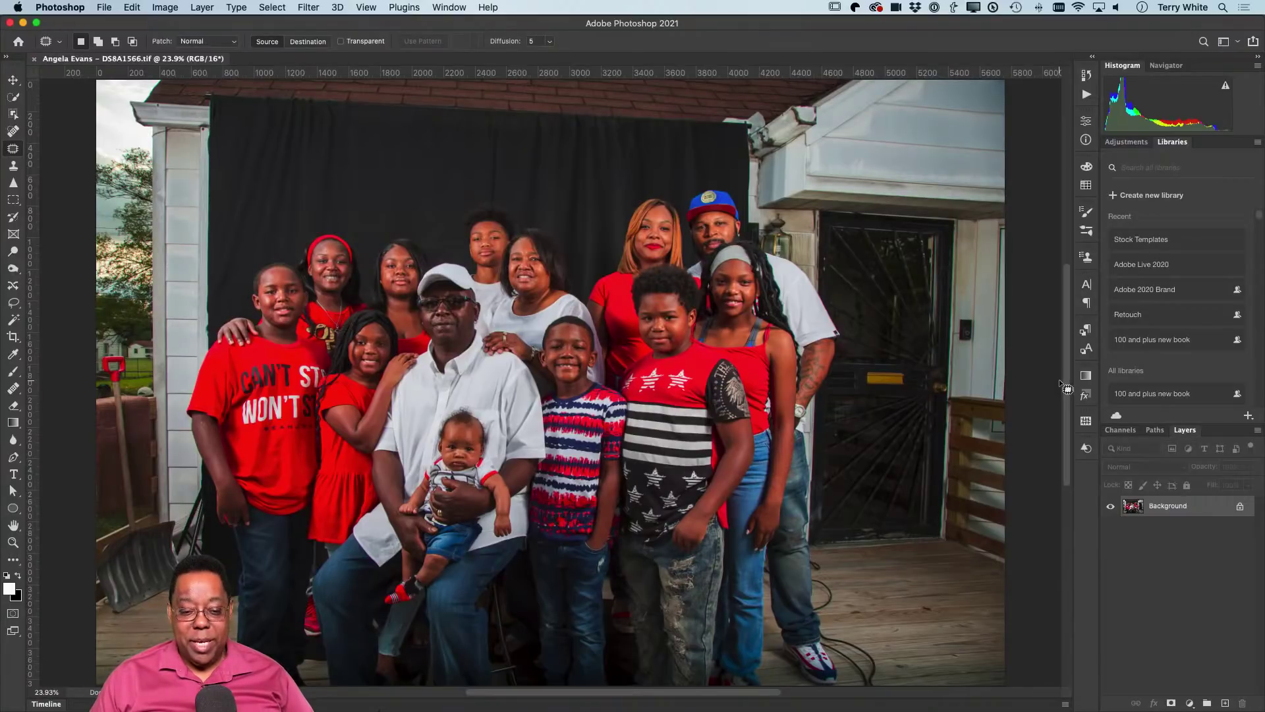
# Select the family automatically with Select Subject and copy the selected people to a new layer
pyautogui.click(275, 7)
pyautogui.click(302, 166)
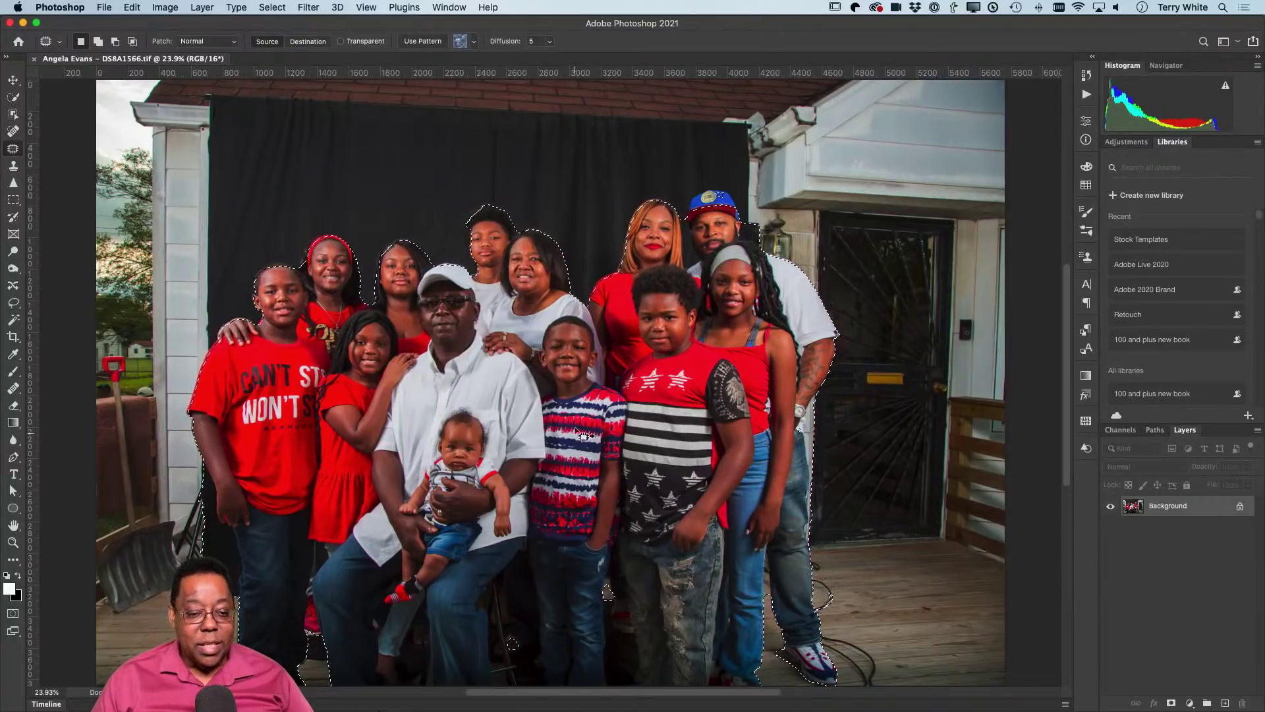
pyautogui.scroll(-1, 494, 236)
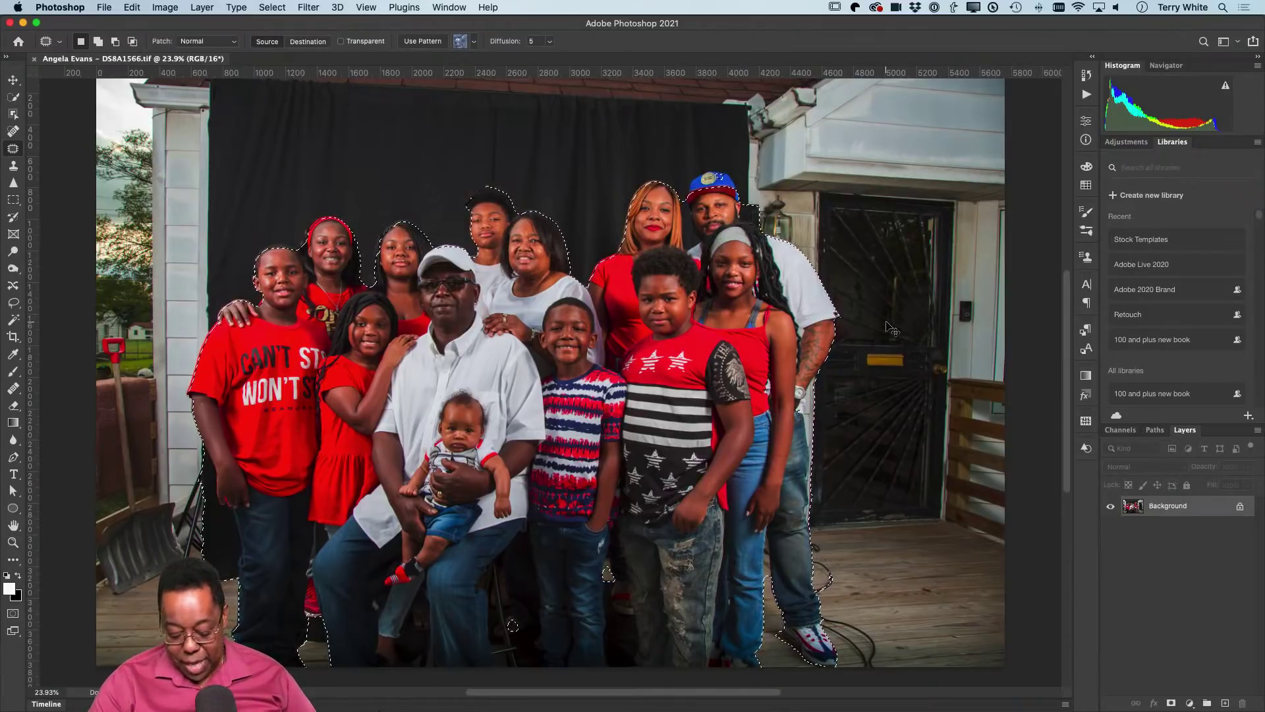
pyautogui.press('super+j')
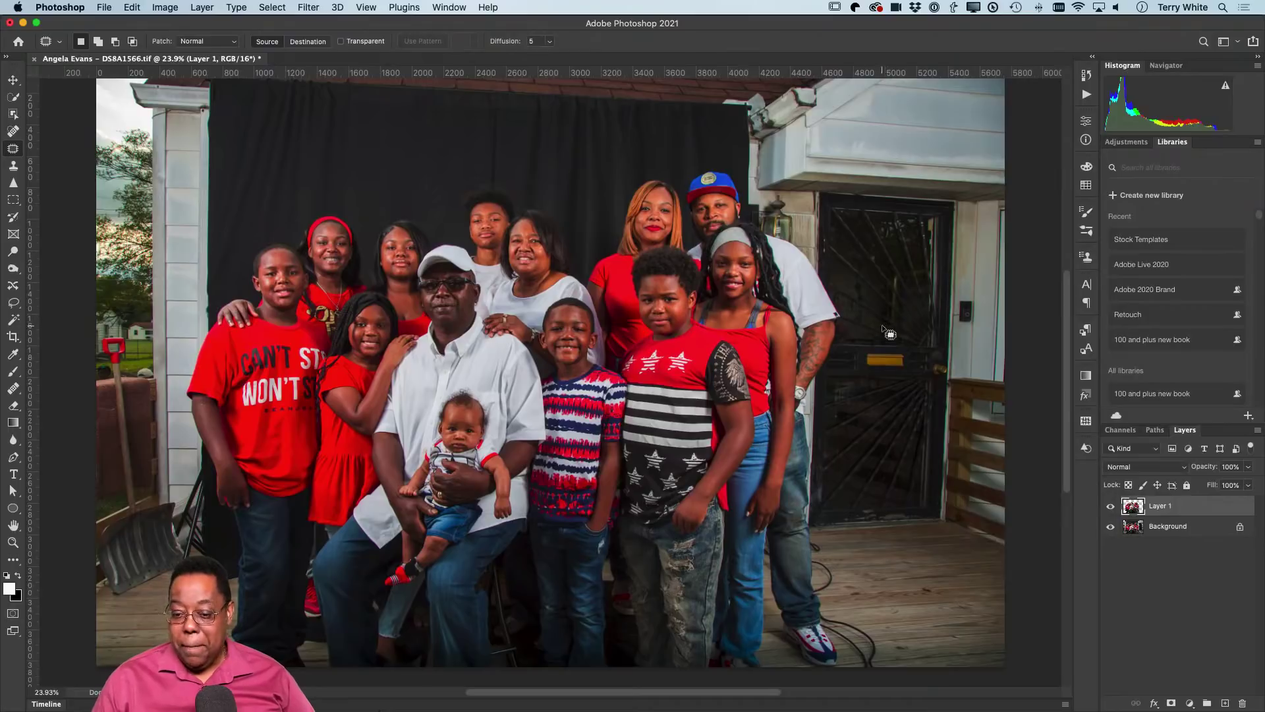
# Check the cut-out family layer on its own, show all layers again, and make the Background layer active
pyautogui.keyDown('alt'); pyautogui.click(1111, 506); pyautogui.keyUp('alt')
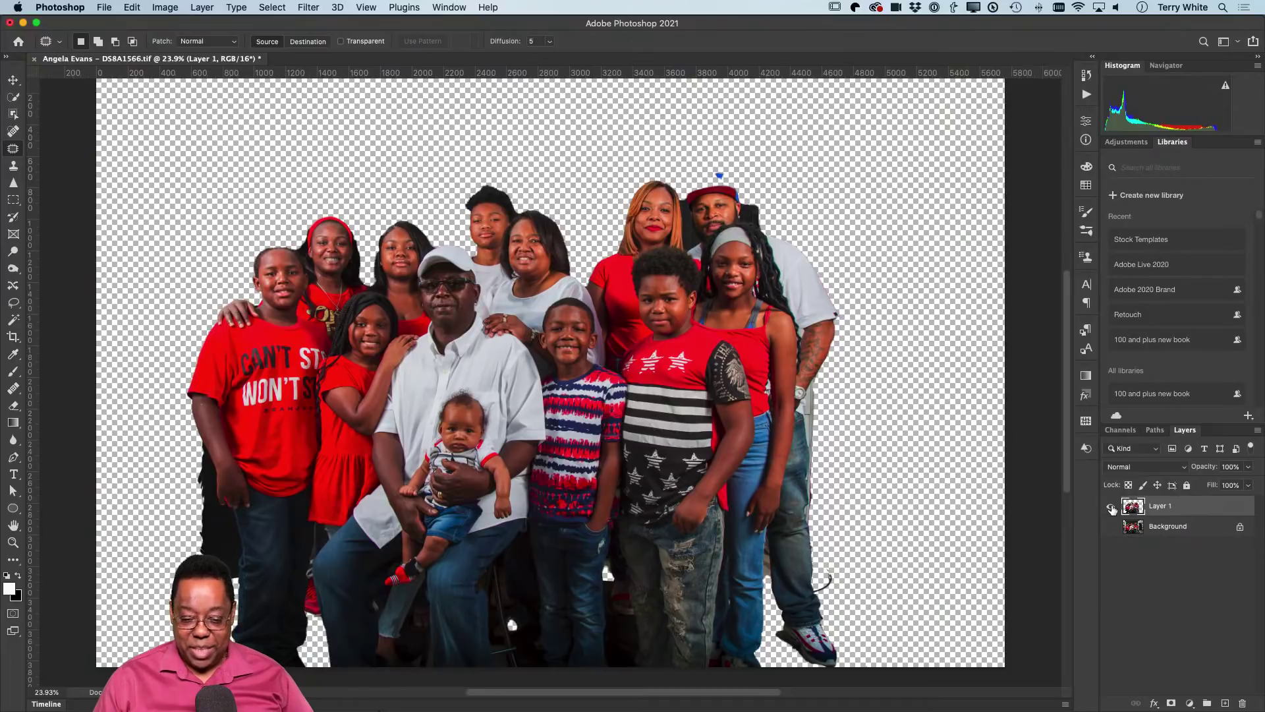
pyautogui.keyDown('alt'); pyautogui.click(1111, 506); pyautogui.keyUp('alt')
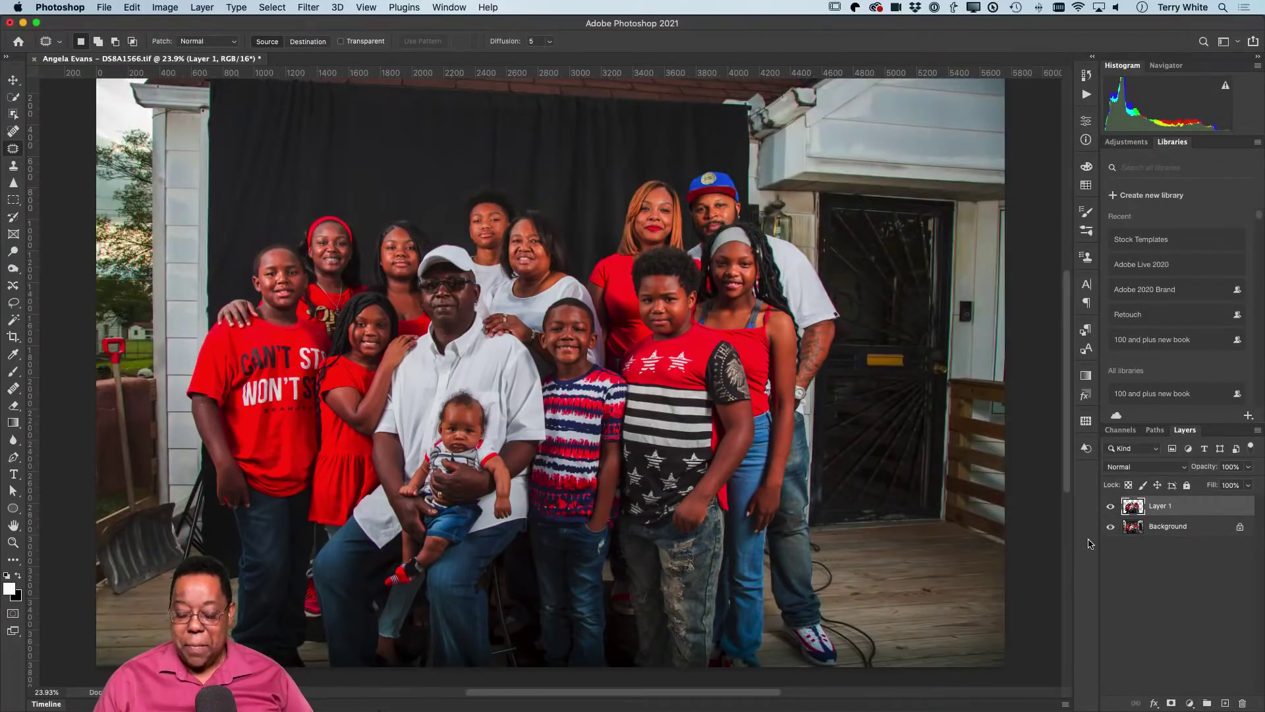
pyautogui.click(1131, 534)
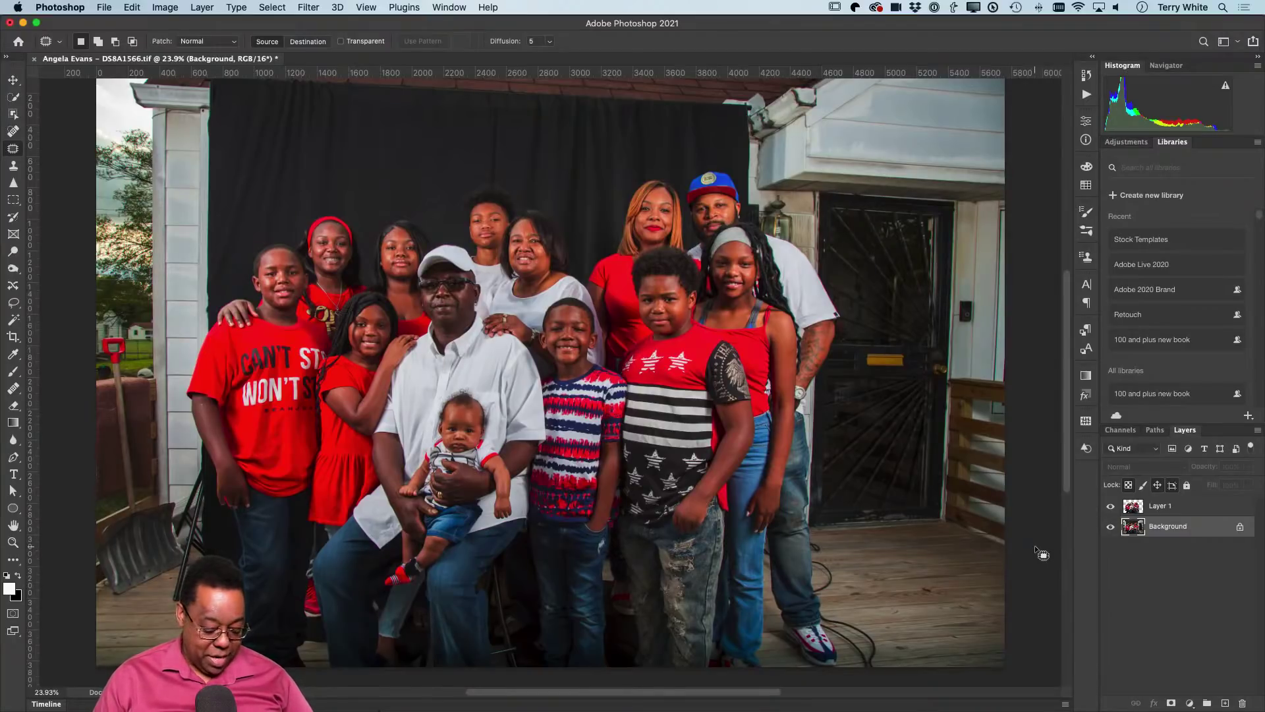
# Copy a rectangular patch of the plain black backdrop above the family to a new layer and check it on its own
pyautogui.press('m')
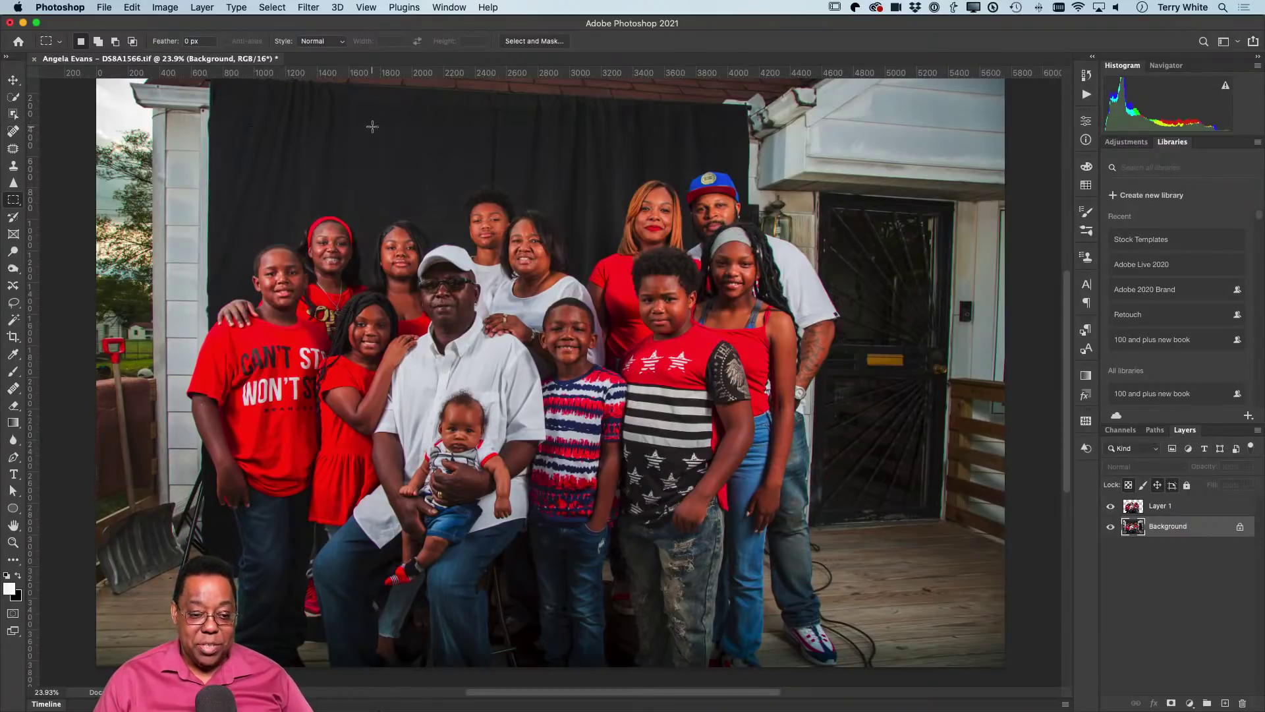
pyautogui.moveTo(361, 108); pyautogui.dragTo(460, 214)
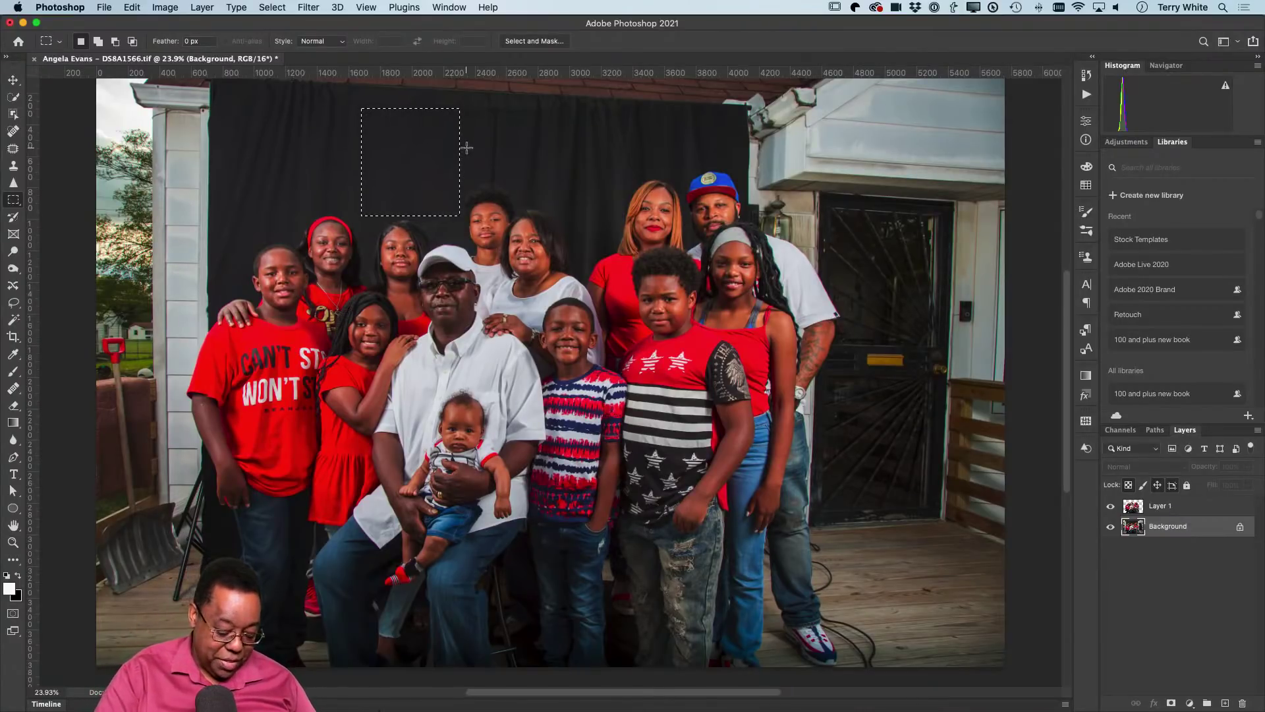
pyautogui.hotkey('ctrl', 'j')
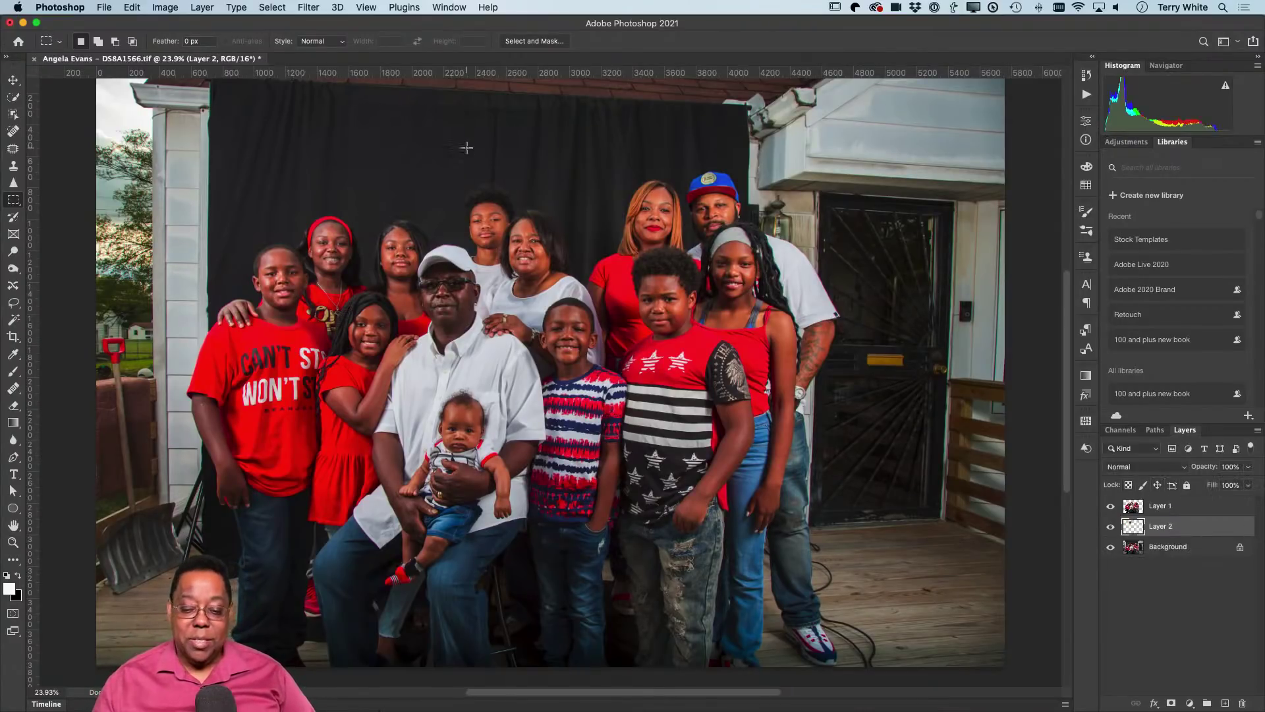
pyautogui.keyDown('alt'); pyautogui.click(1110, 526); pyautogui.keyUp('alt')
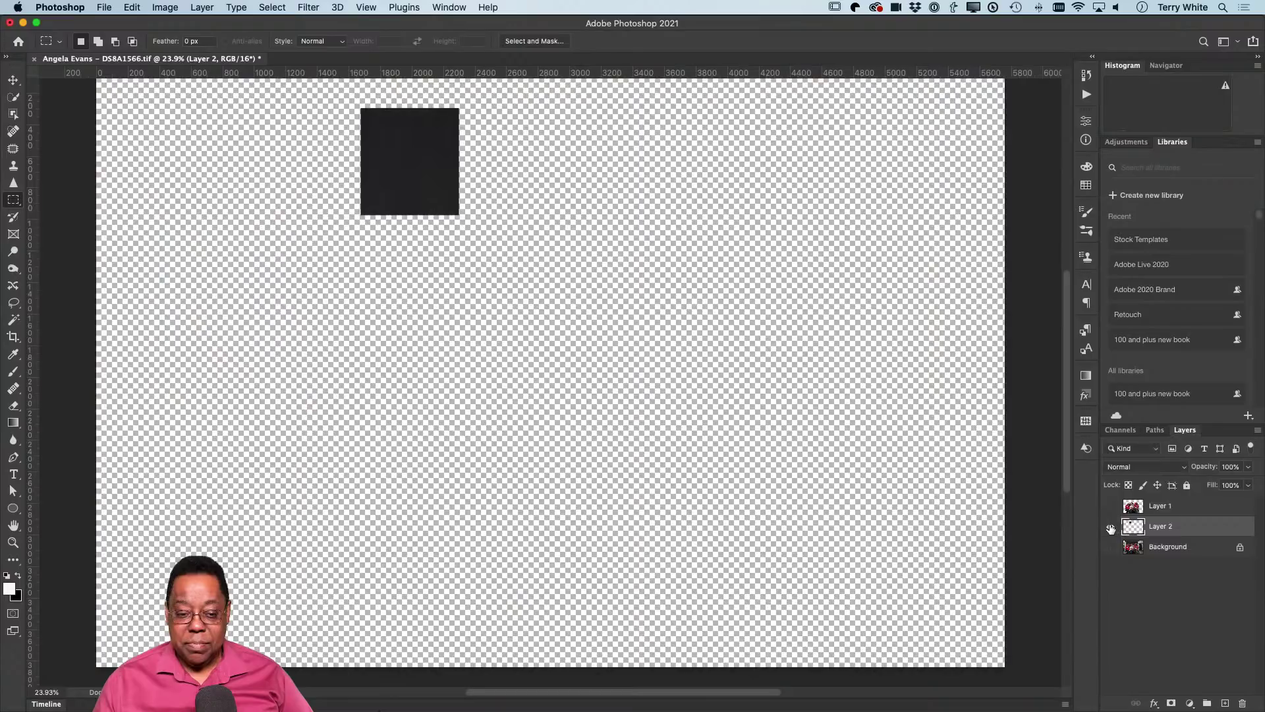
pyautogui.keyDown('alt'); pyautogui.click(1111, 527); pyautogui.keyUp('alt')
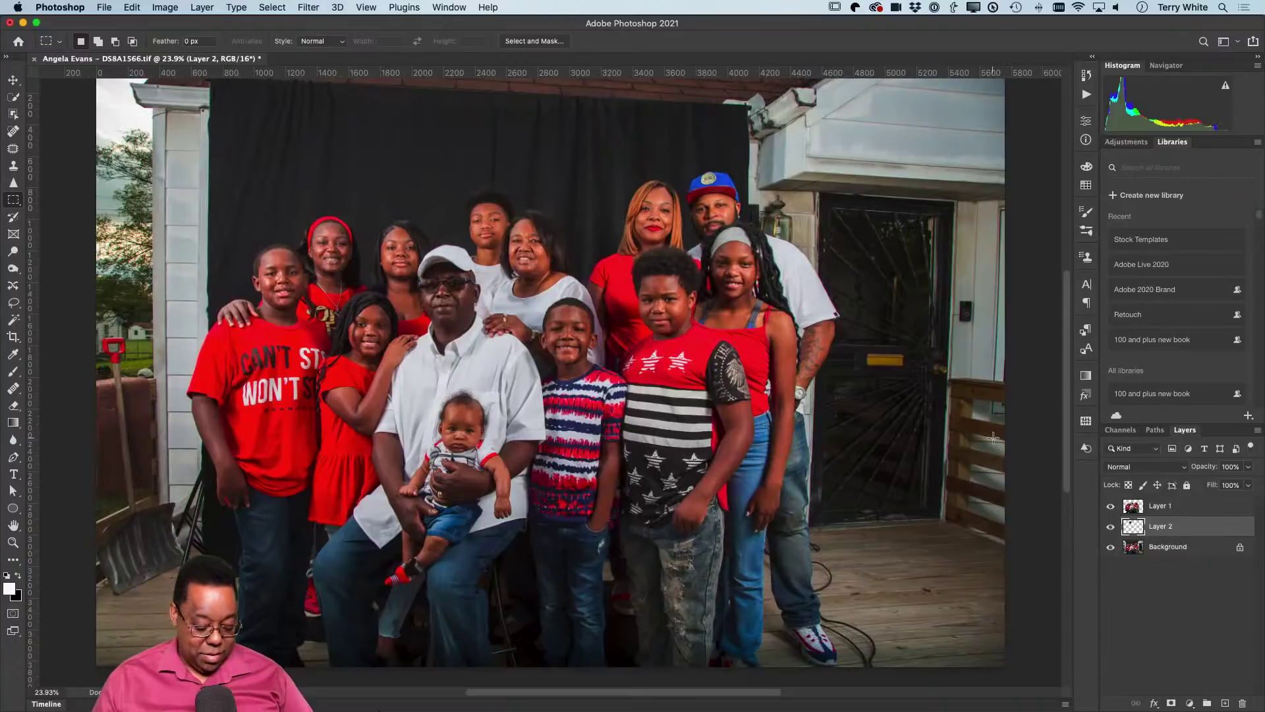
# Move the backdrop patch to the photo's upper-left corner, stretch it over the whole photo behind the family, and compare with it hidden
pyautogui.press('v')
pyautogui.moveTo(400, 170); pyautogui.dragTo(137, 133)
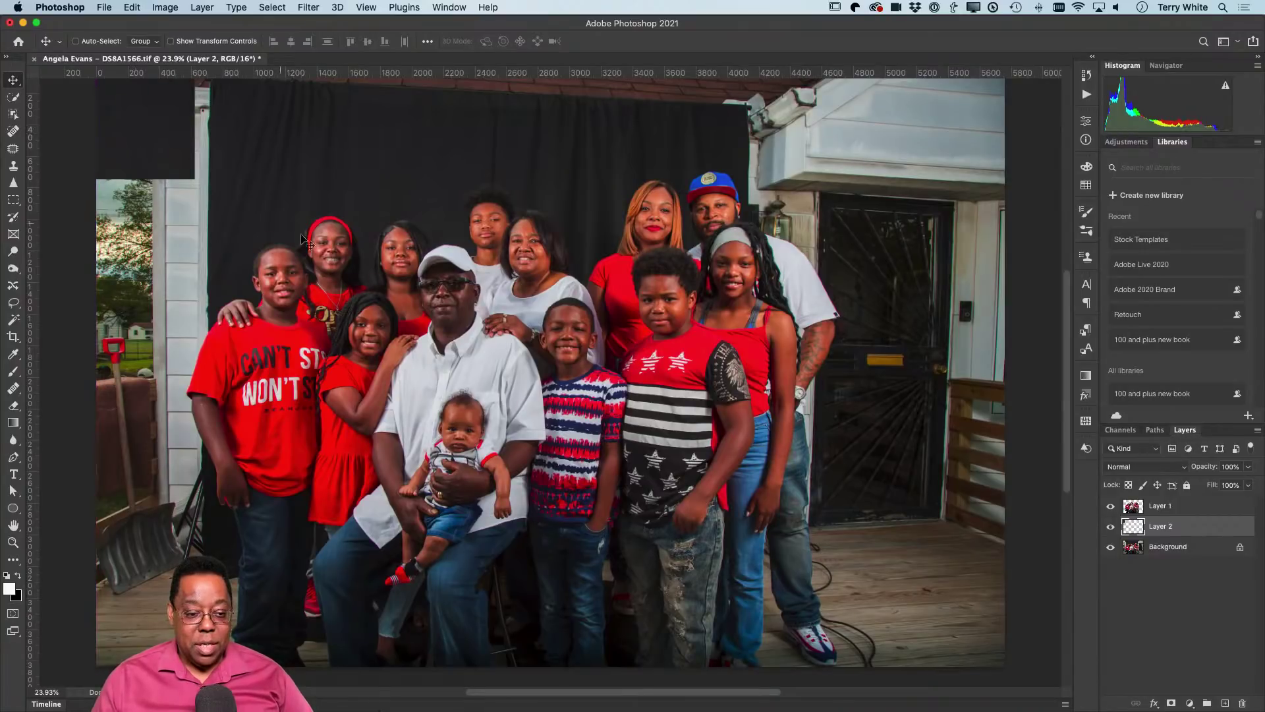
pyautogui.press('super')
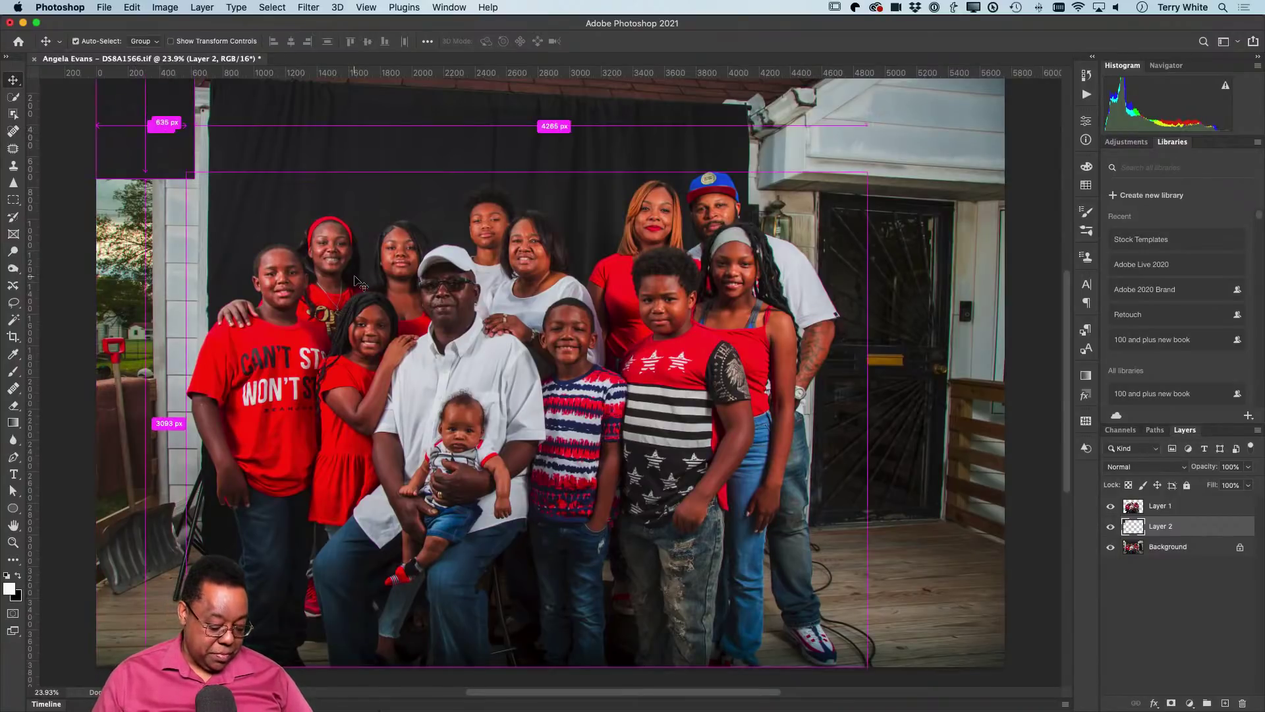
pyautogui.press('super+t')
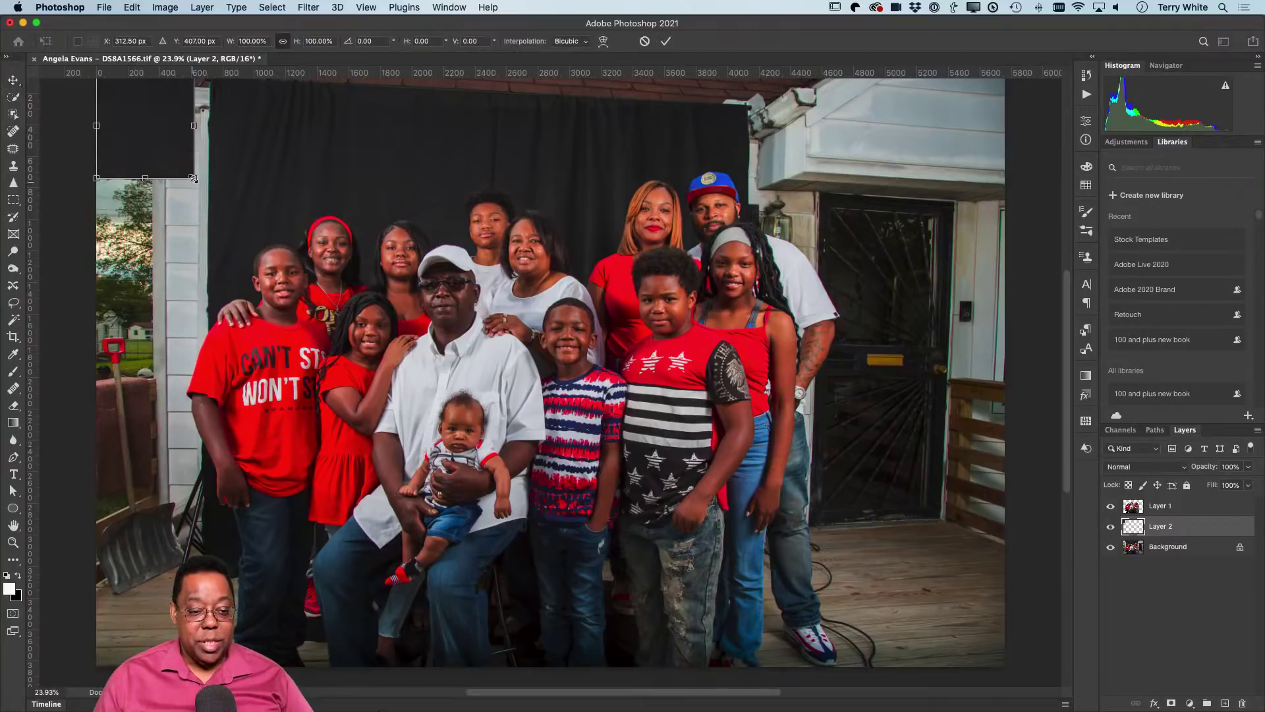
pyautogui.moveTo(193, 178); pyautogui.dragTo(815, 522)
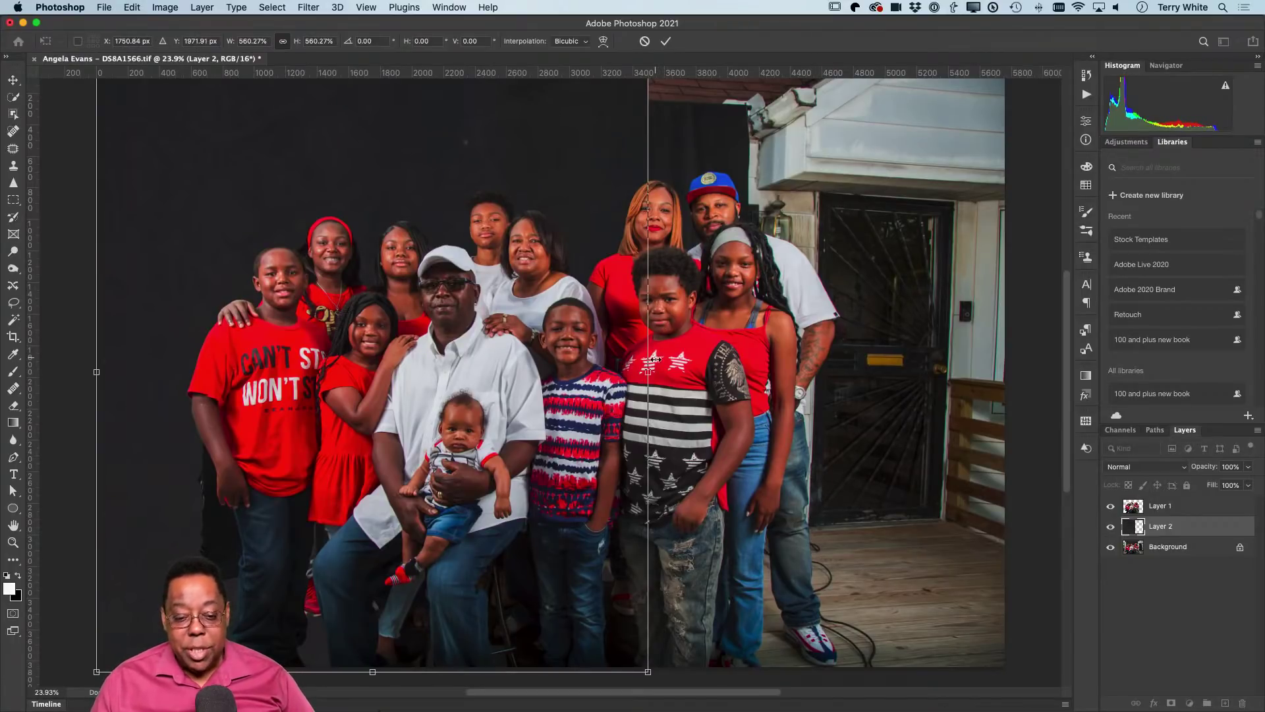
pyautogui.moveTo(652, 362); pyautogui.dragTo(1011, 381)
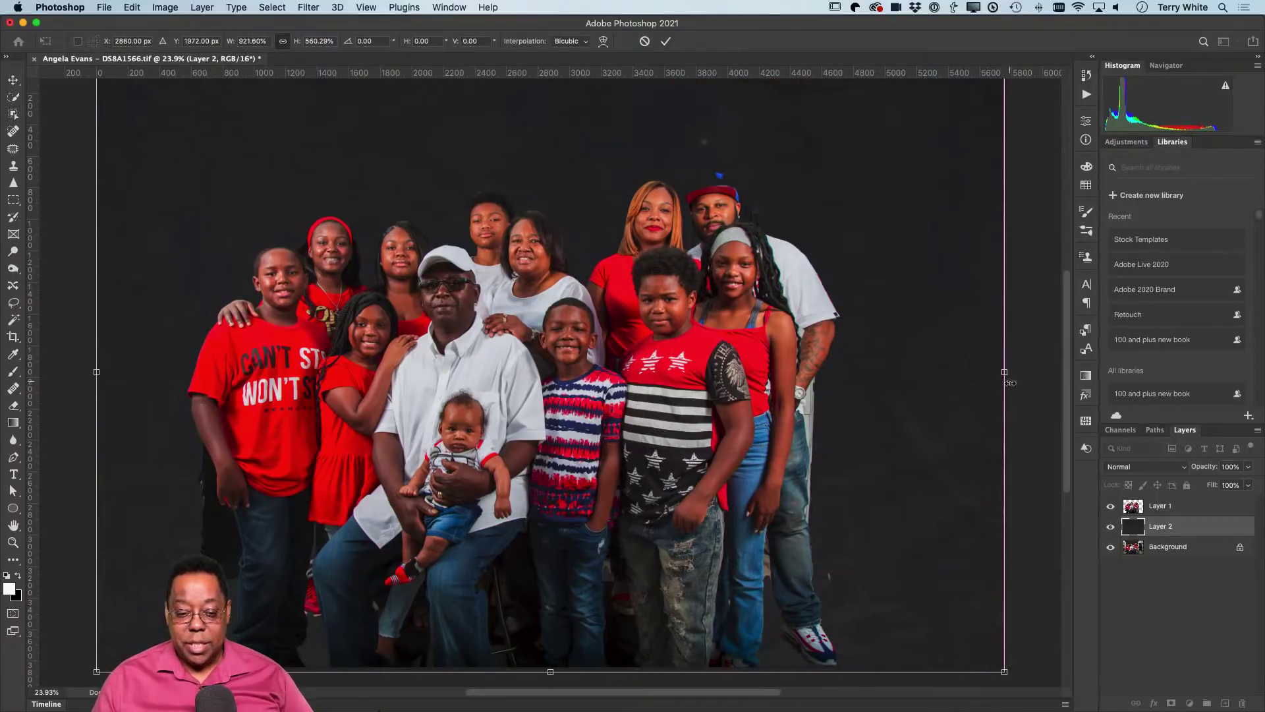
pyautogui.press('Return')
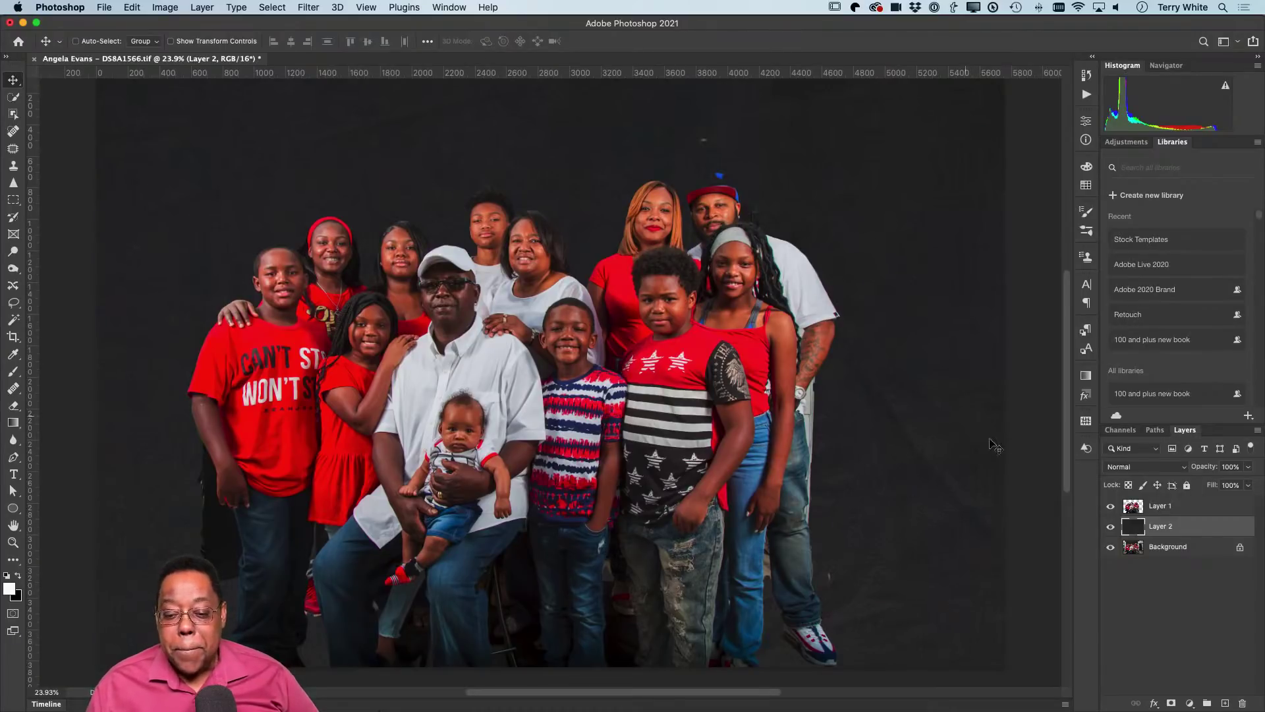
pyautogui.click(1110, 526)
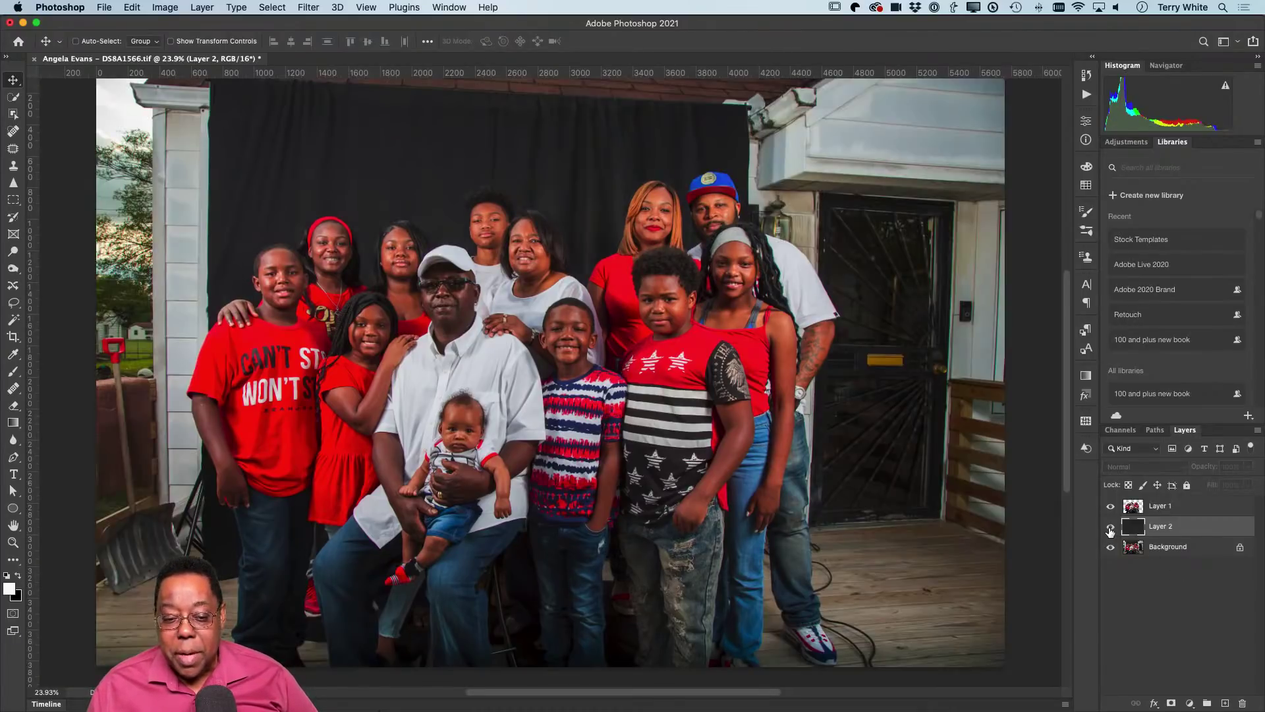
pyautogui.click(1111, 527)
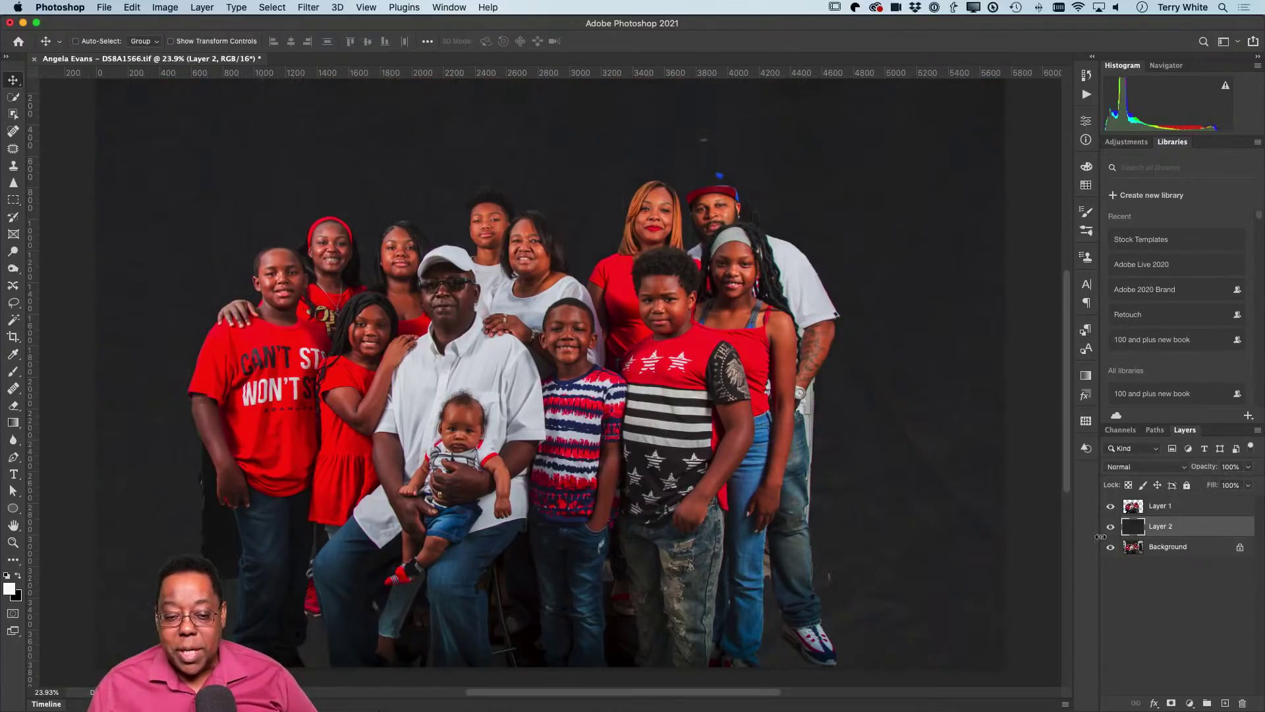
# Try to repair the incomplete blue cap on the cut-out family layer with the Clone Stamp tool
pyautogui.click(1134, 512)
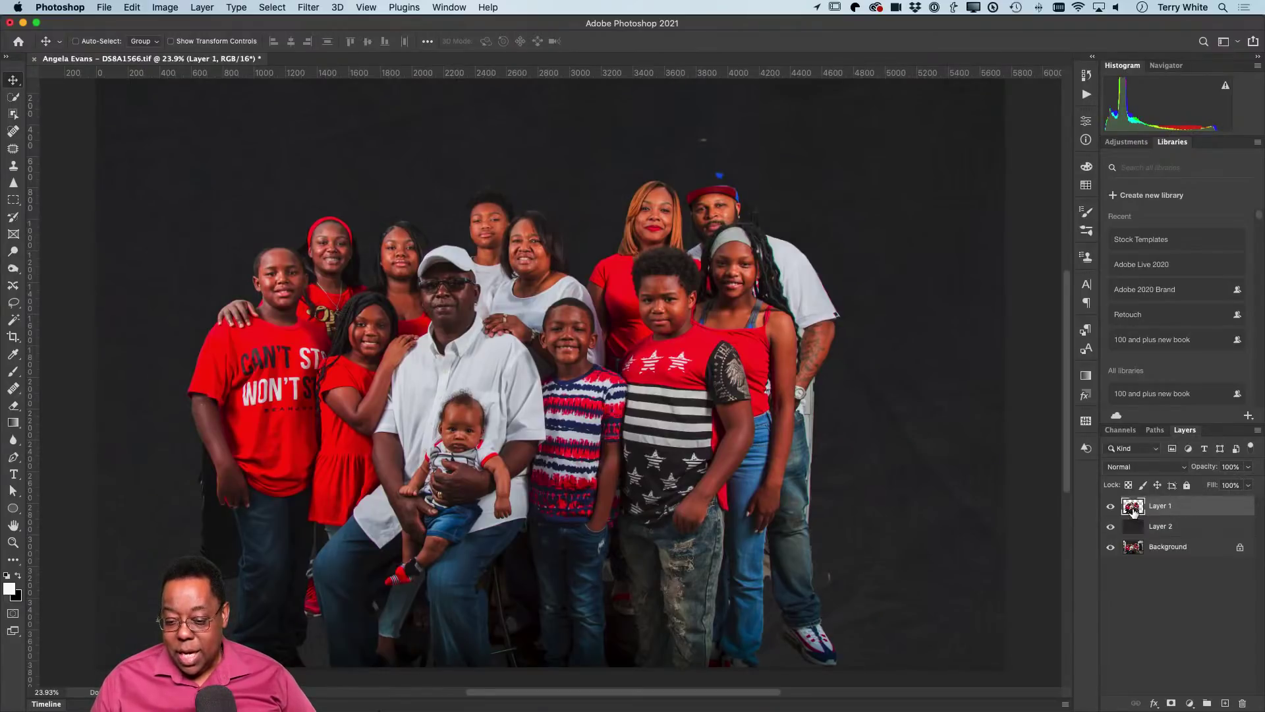
pyautogui.click(1132, 551)
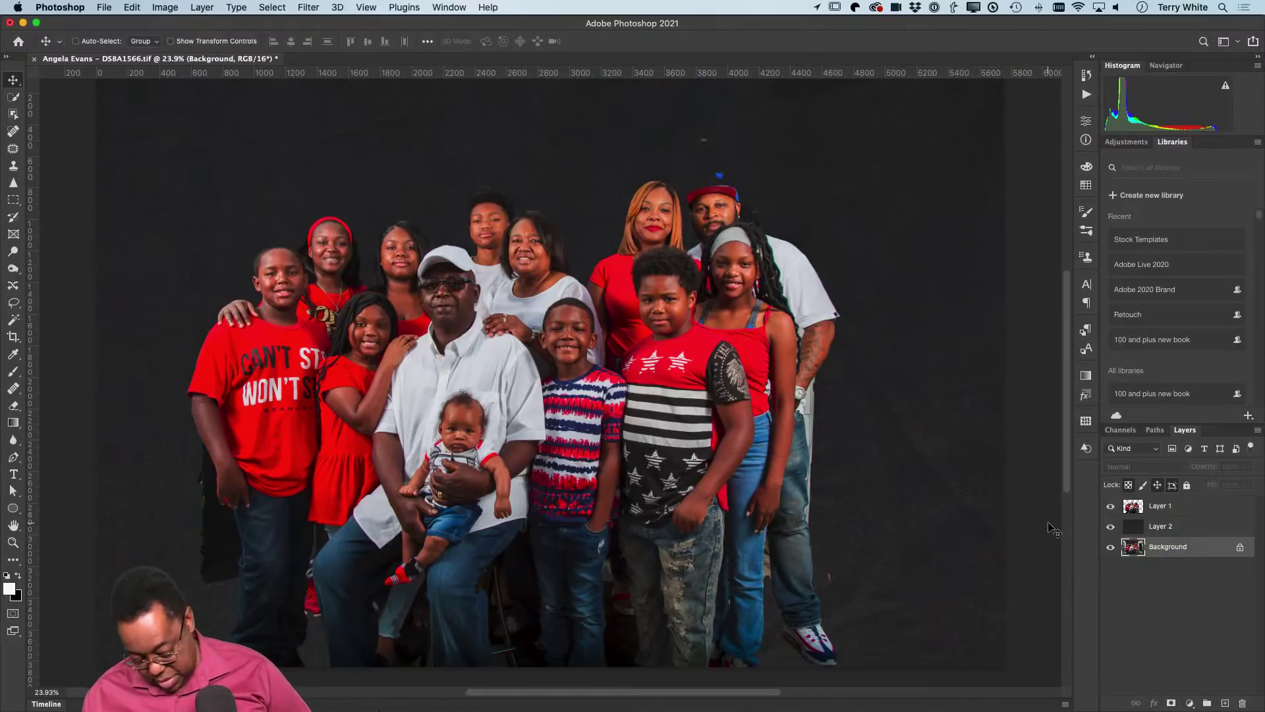
pyautogui.press('s')
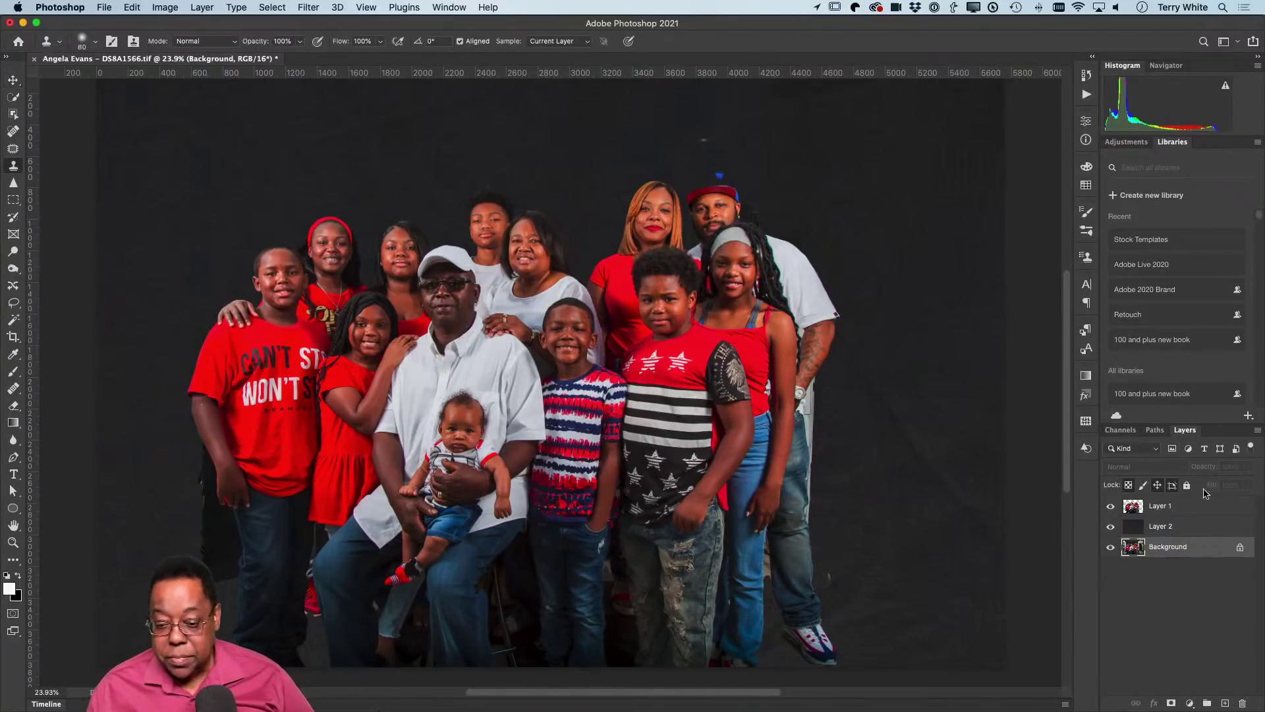
pyautogui.click(1133, 506)
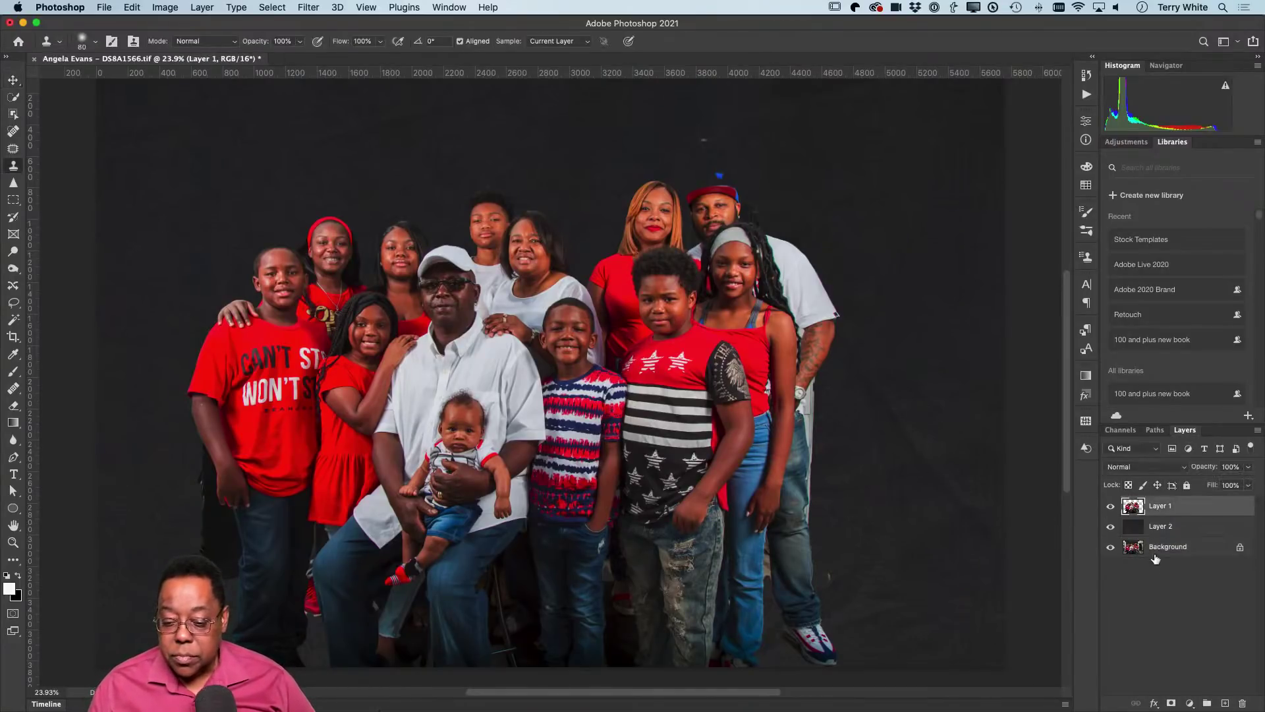
pyautogui.keyDown('alt'); pyautogui.click(714, 181); pyautogui.keyUp('alt')
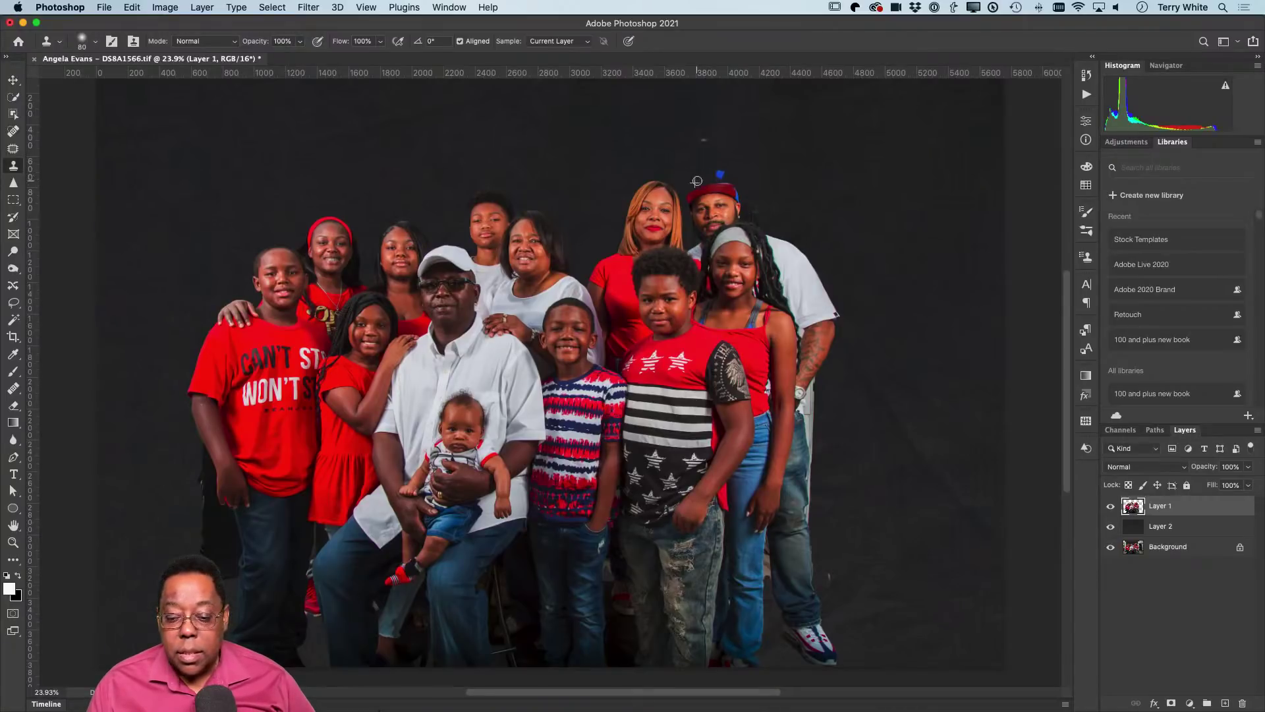
pyautogui.click(1110, 507)
pyautogui.click(1110, 507)
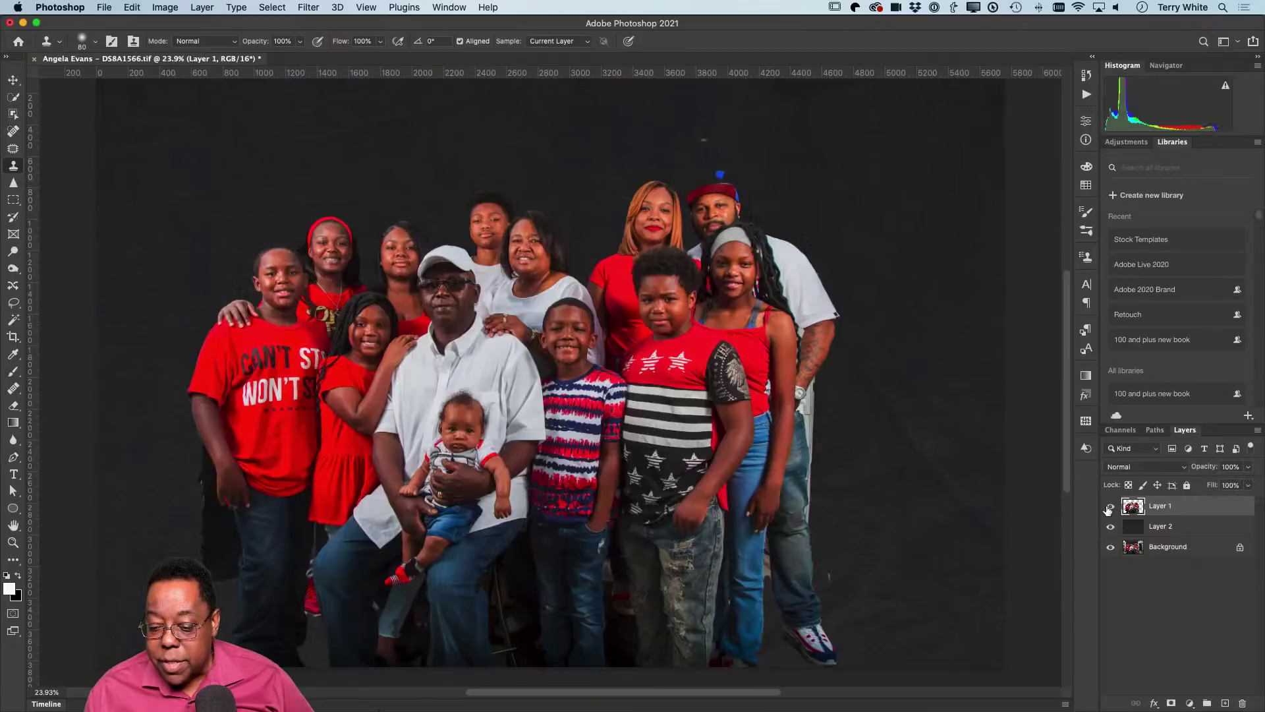
# Delete the incomplete family cut-out layer, hide the stretched backdrop layer, and make the Background layer active
pyautogui.moveTo(1173, 509); pyautogui.dragTo(1243, 703)
pyautogui.click(1173, 527)
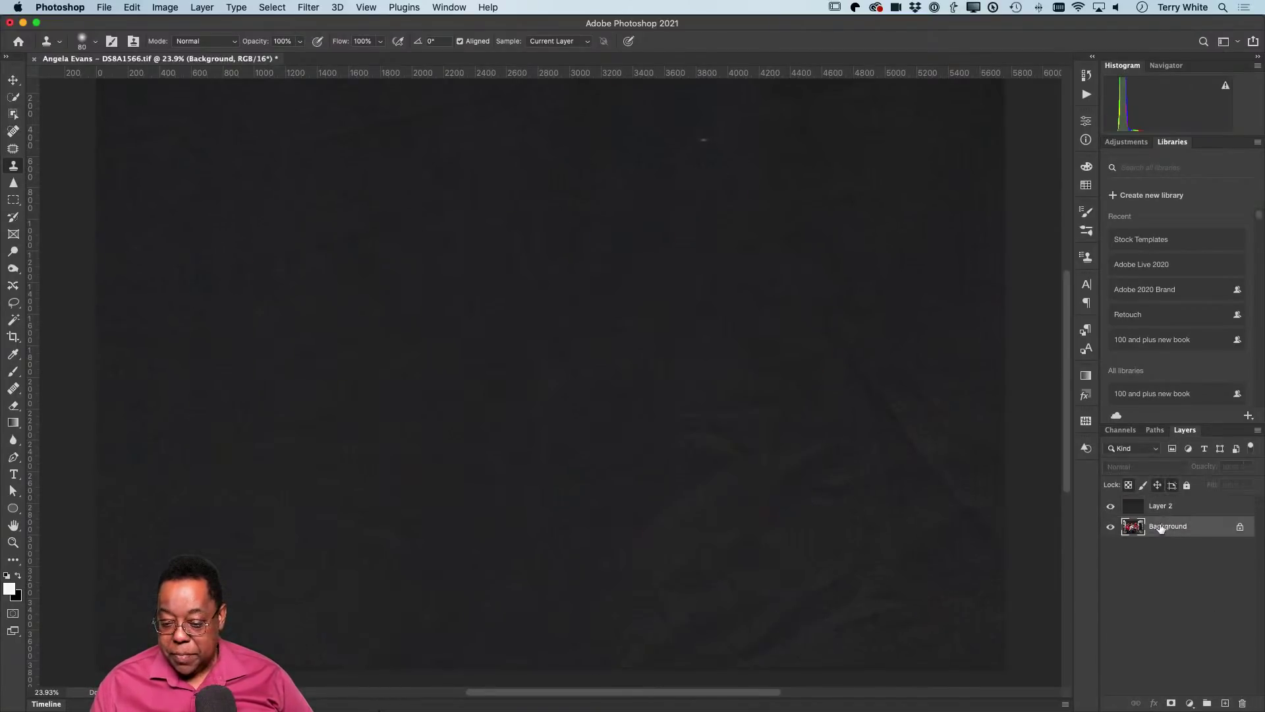
pyautogui.click(1108, 506)
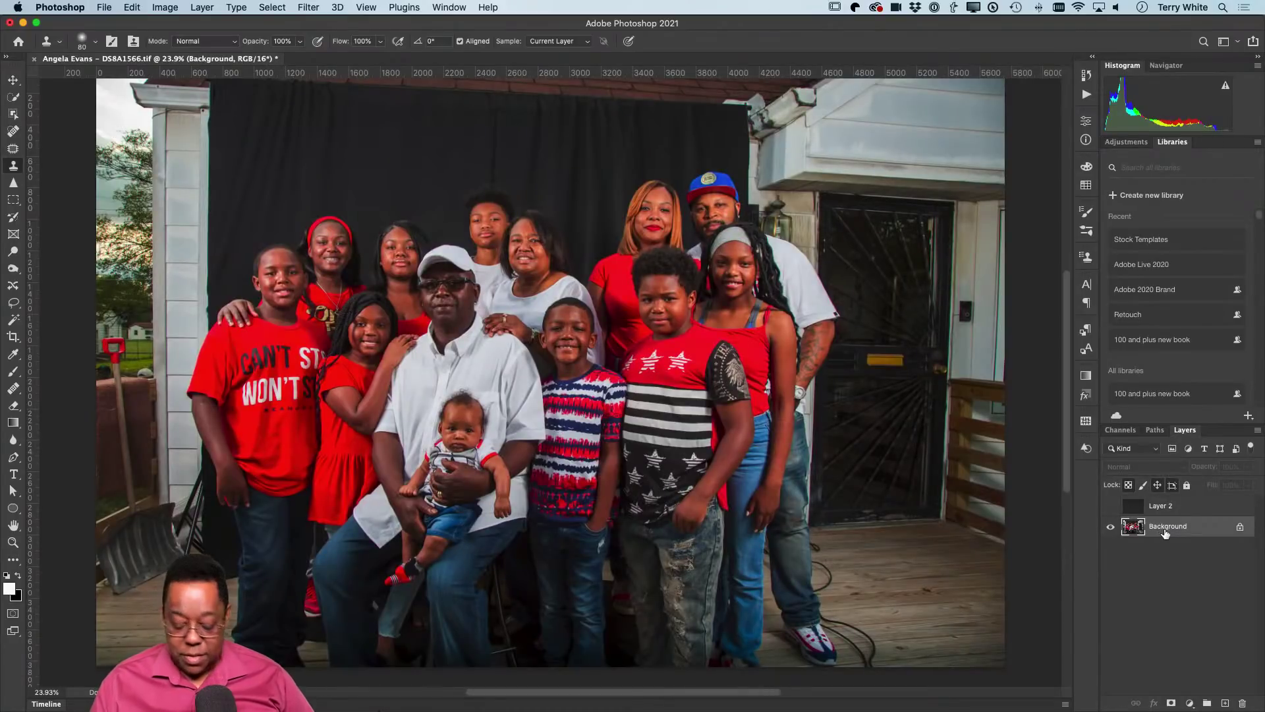
# Select the family automatically again with Select Subject on the Background layer and inspect the selection around the people
pyautogui.scroll(3, 659, 297)
pyautogui.hscroll(-5, 659, 296)
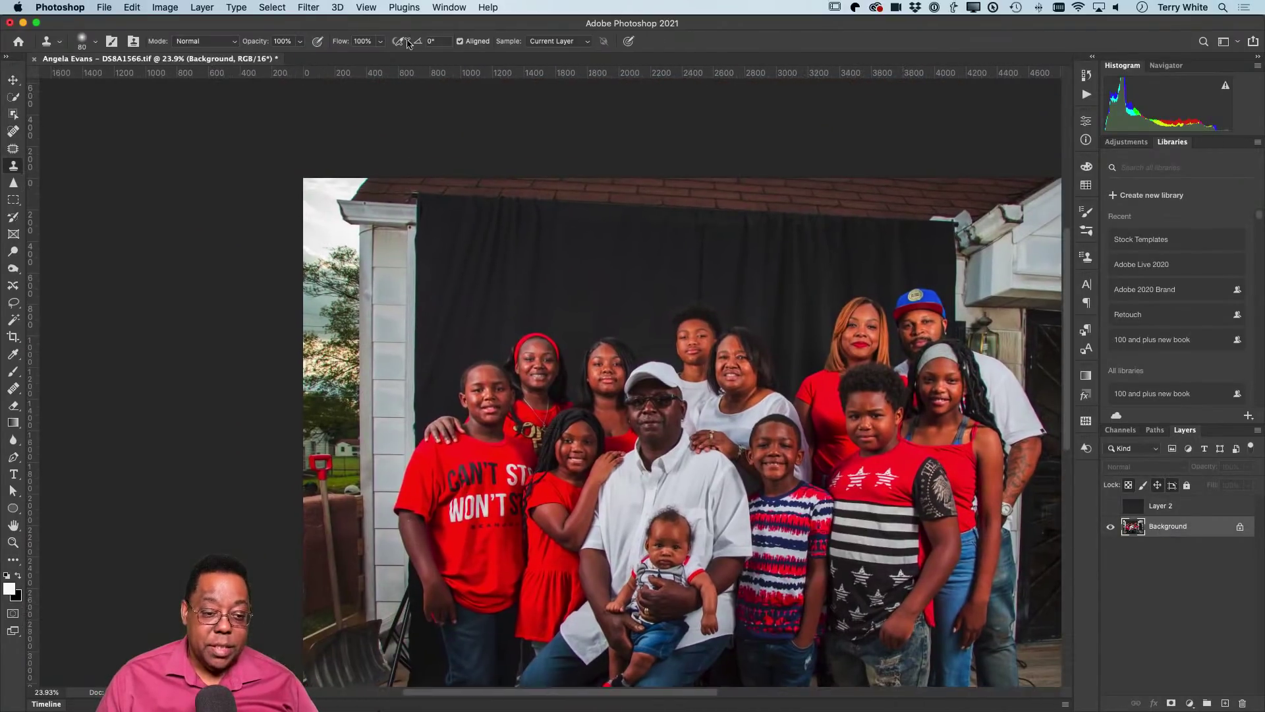
pyautogui.click(271, 8)
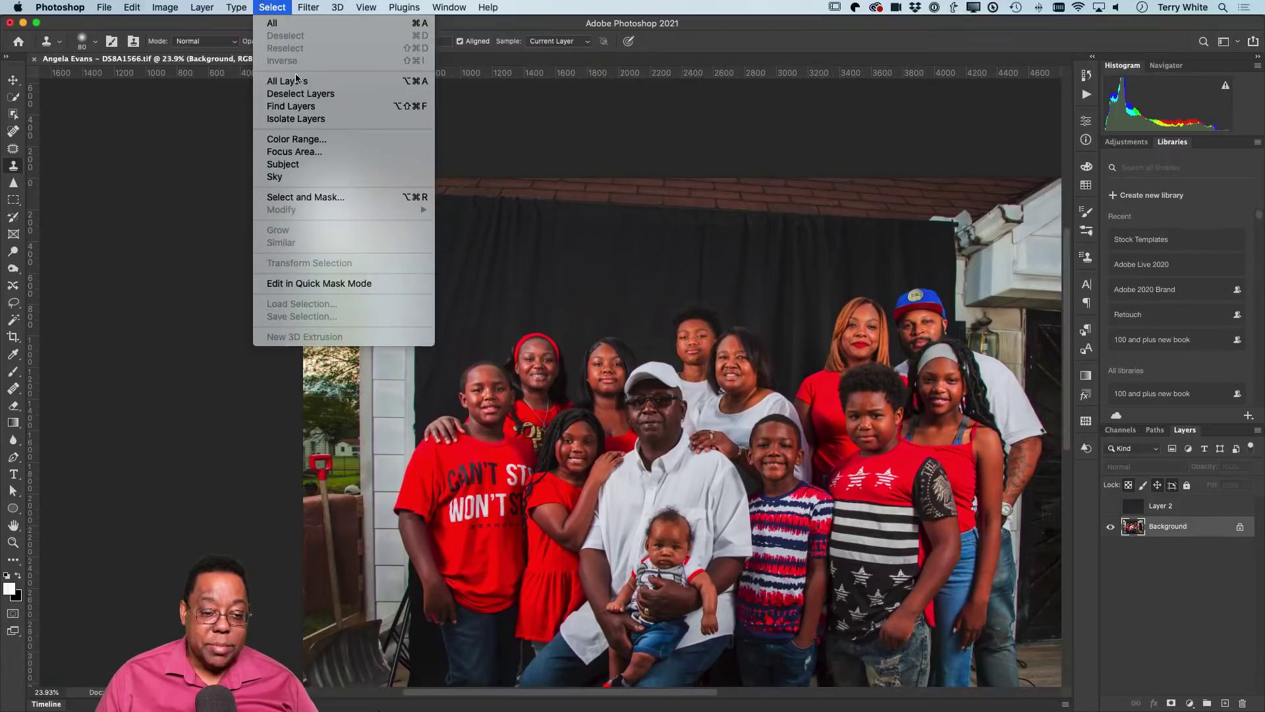
pyautogui.click(334, 168)
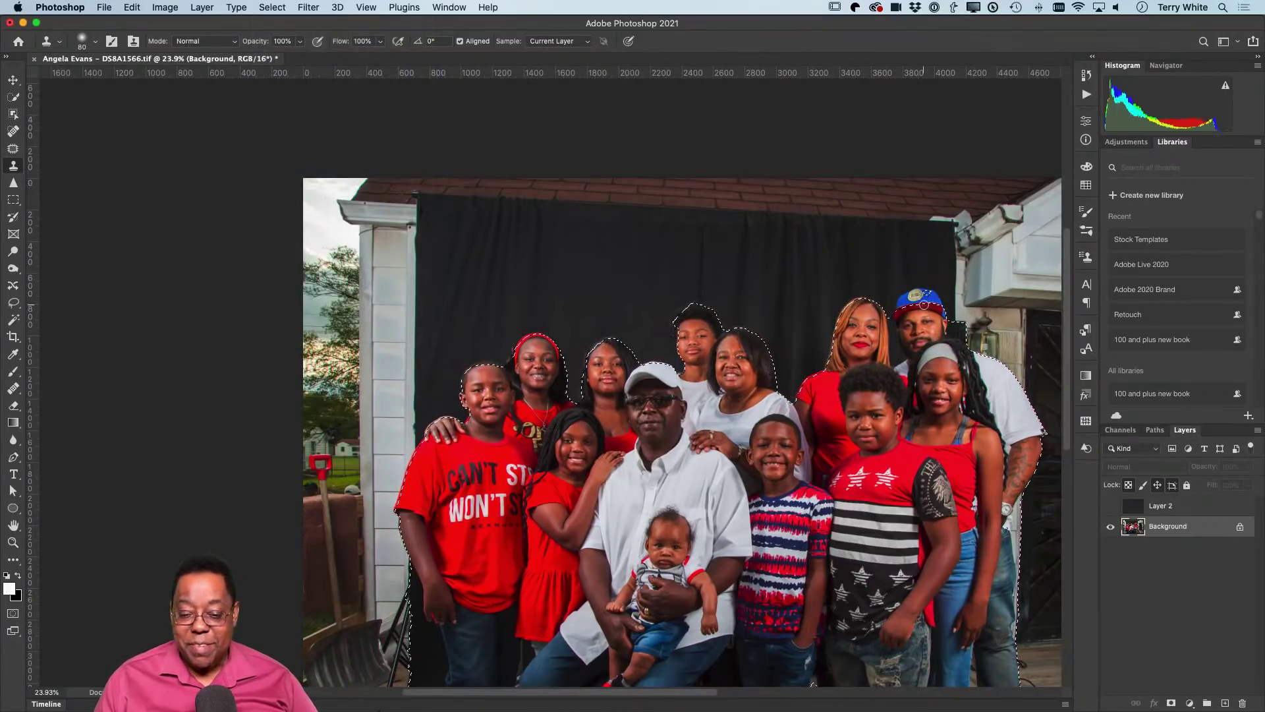
pyautogui.scroll(-3, 855, 288)
pyautogui.hscroll(5, 855, 289)
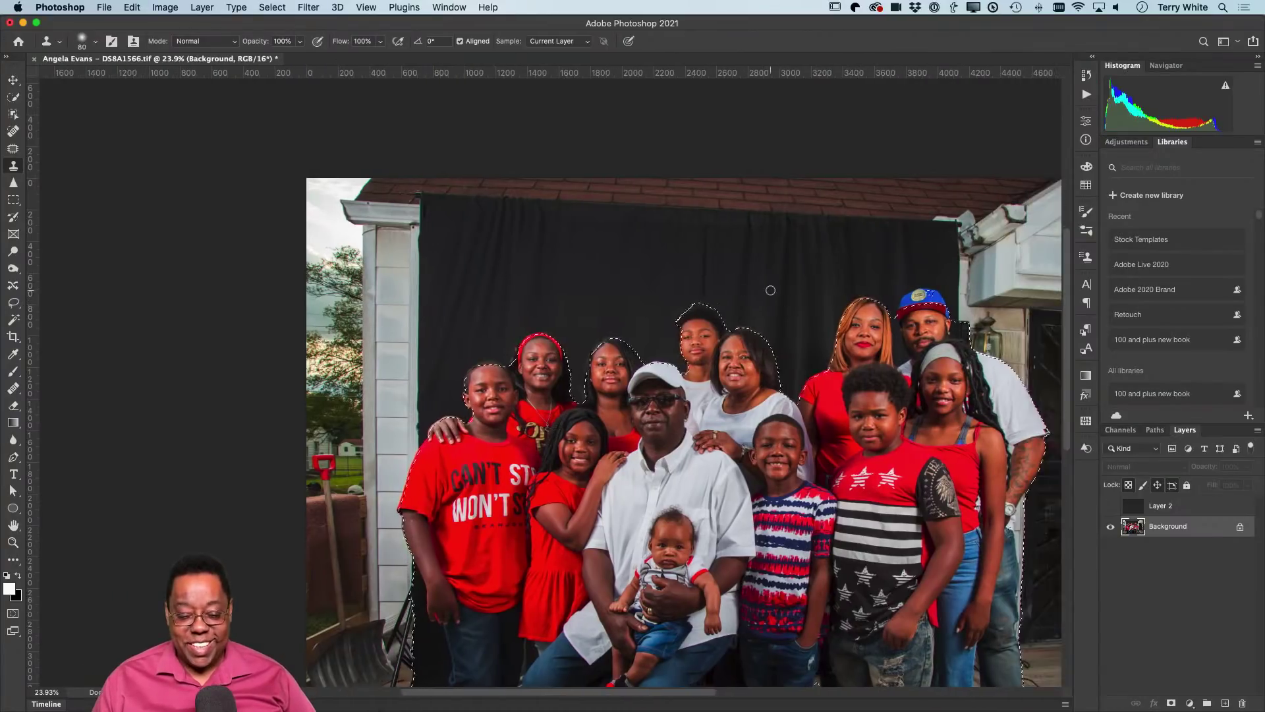
pyautogui.scroll(-1, 768, 290)
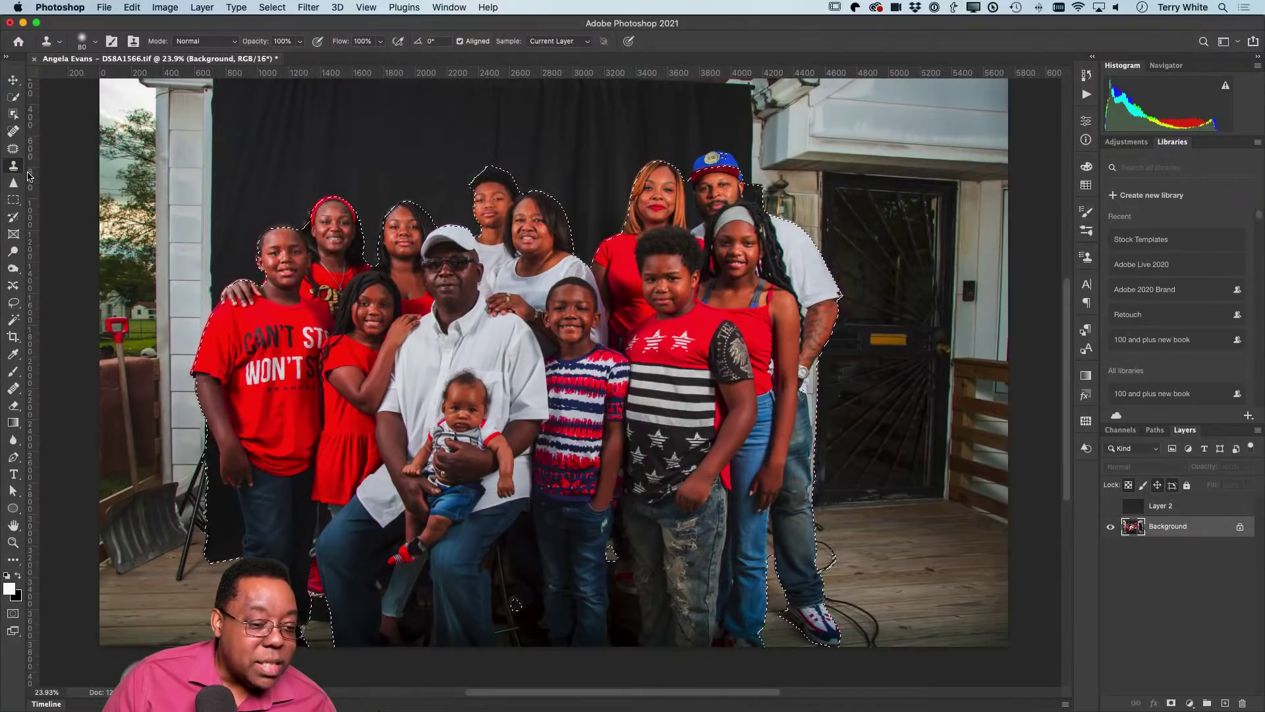
# Refine the selection with the Quick Selection tool, adding the man's blue cap and removing backdrop areas beside the boy's leg
pyautogui.click(13, 97)
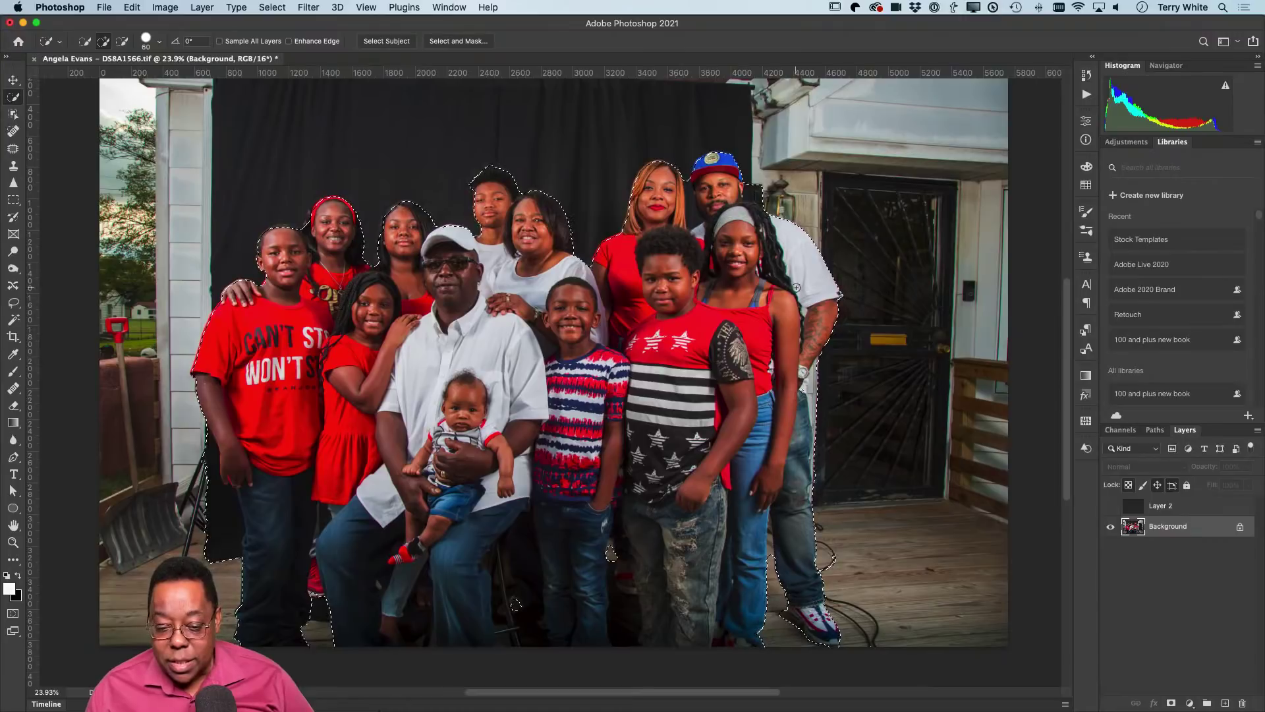
pyautogui.press('alt')
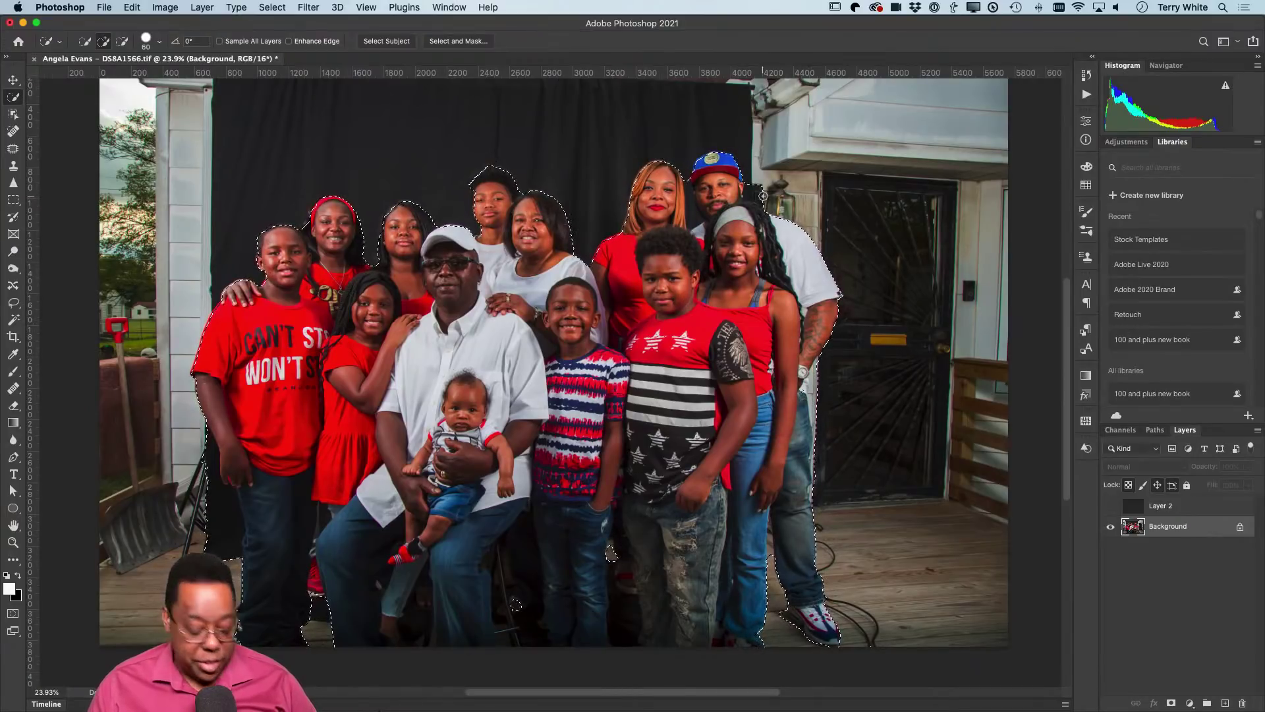
pyautogui.press('alt')
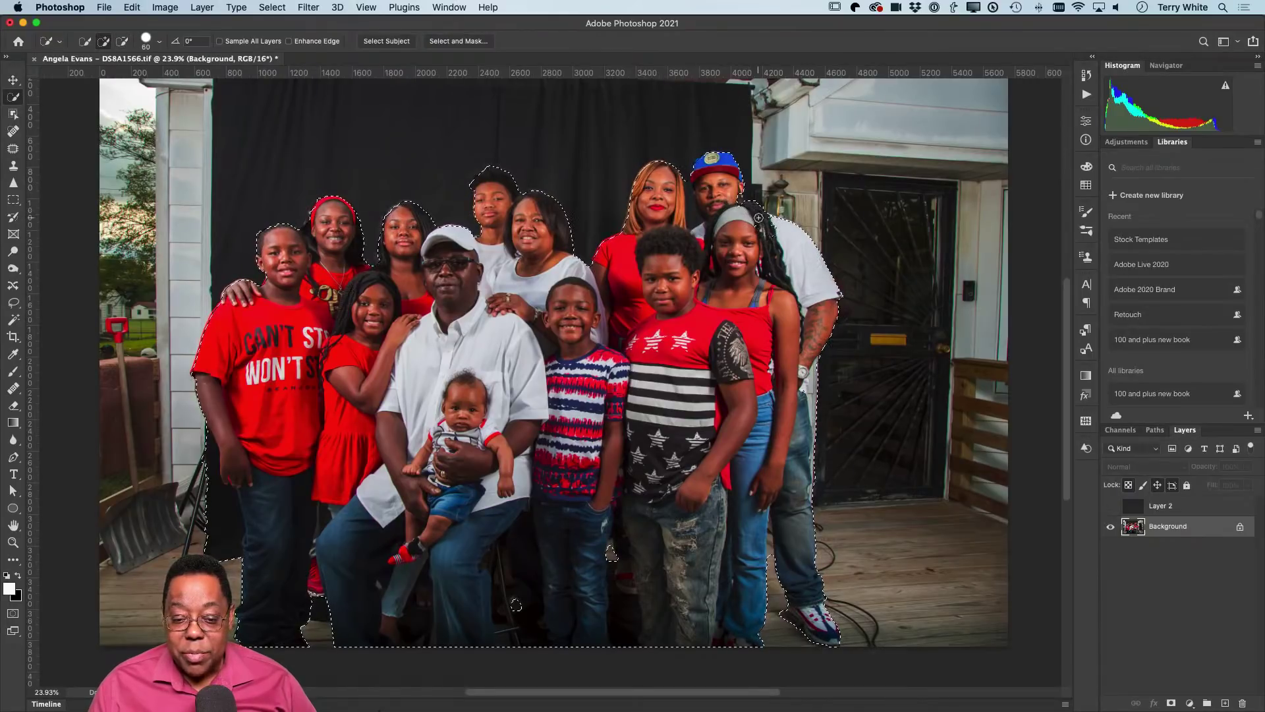
pyautogui.press('alt')
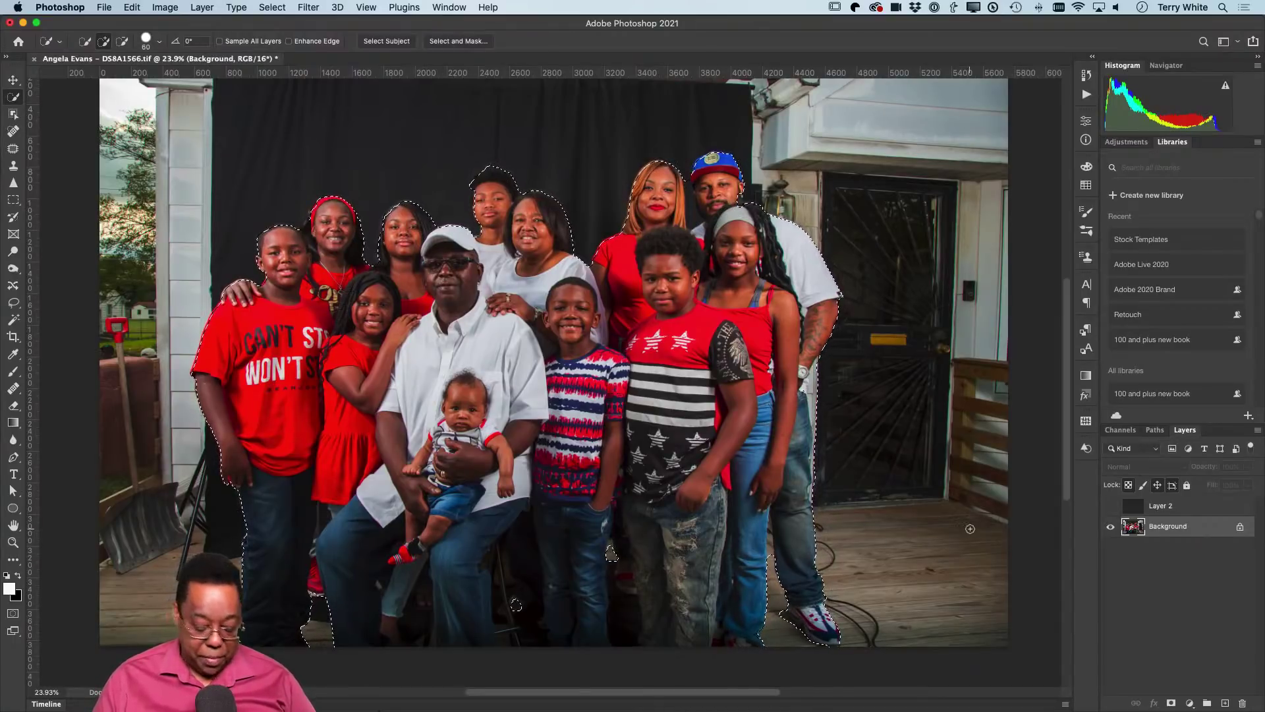
# Copy the selected family to a new layer, place it above the stretched backdrop layer, and show that backdrop layer
pyautogui.press('super+j')
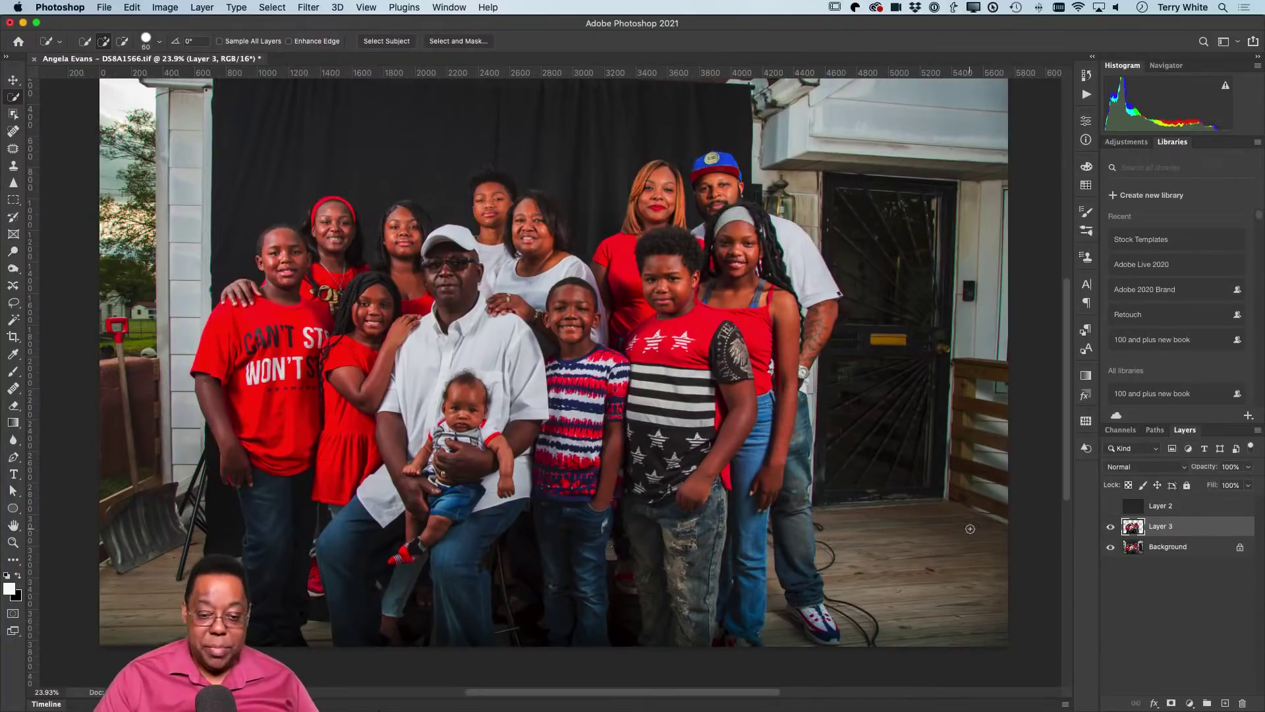
pyautogui.moveTo(1179, 530); pyautogui.dragTo(1176, 499)
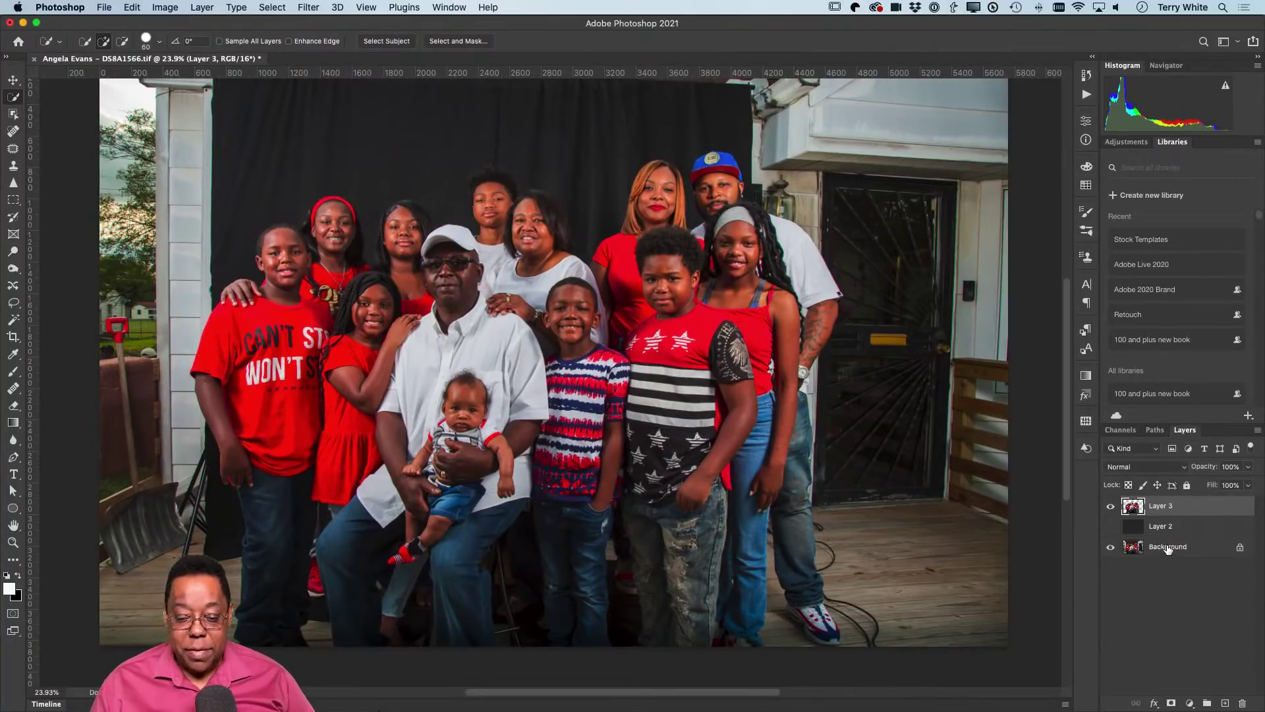
pyautogui.click(1111, 526)
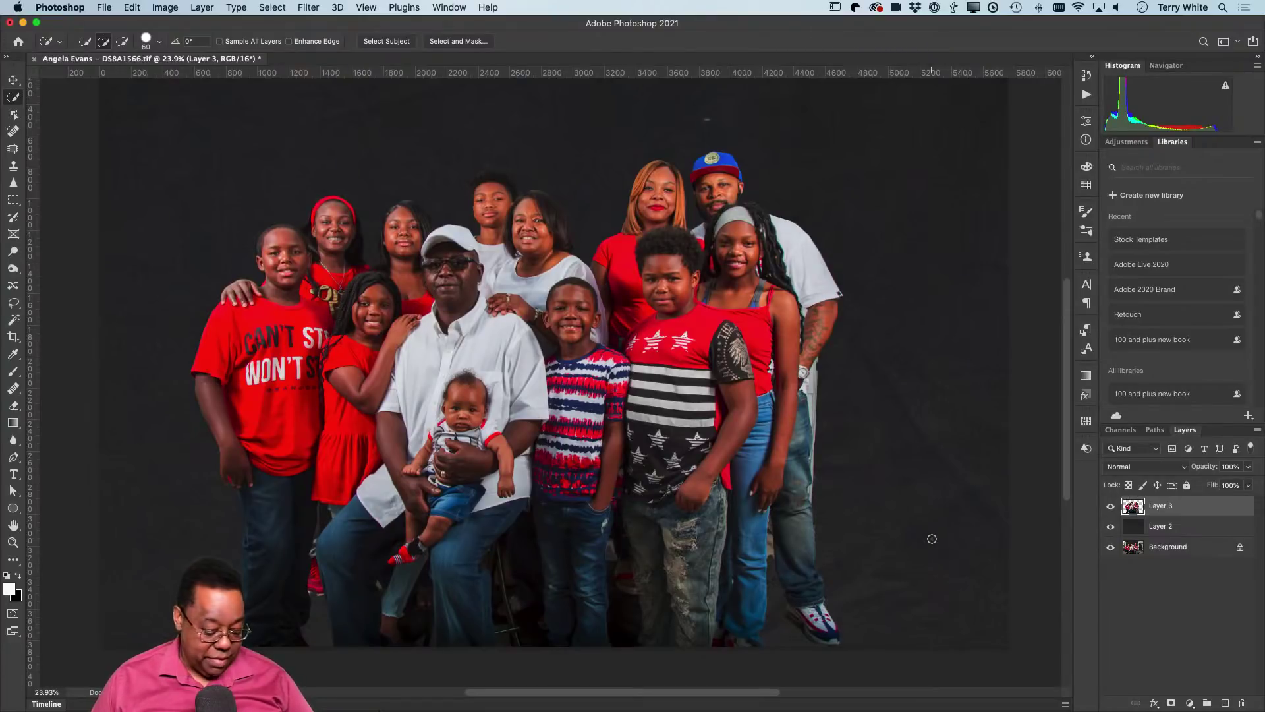
# Try to save the edited family photo, both in place and as a layered TIFF on the computer with ZIP image compression
pyautogui.press('super+s')
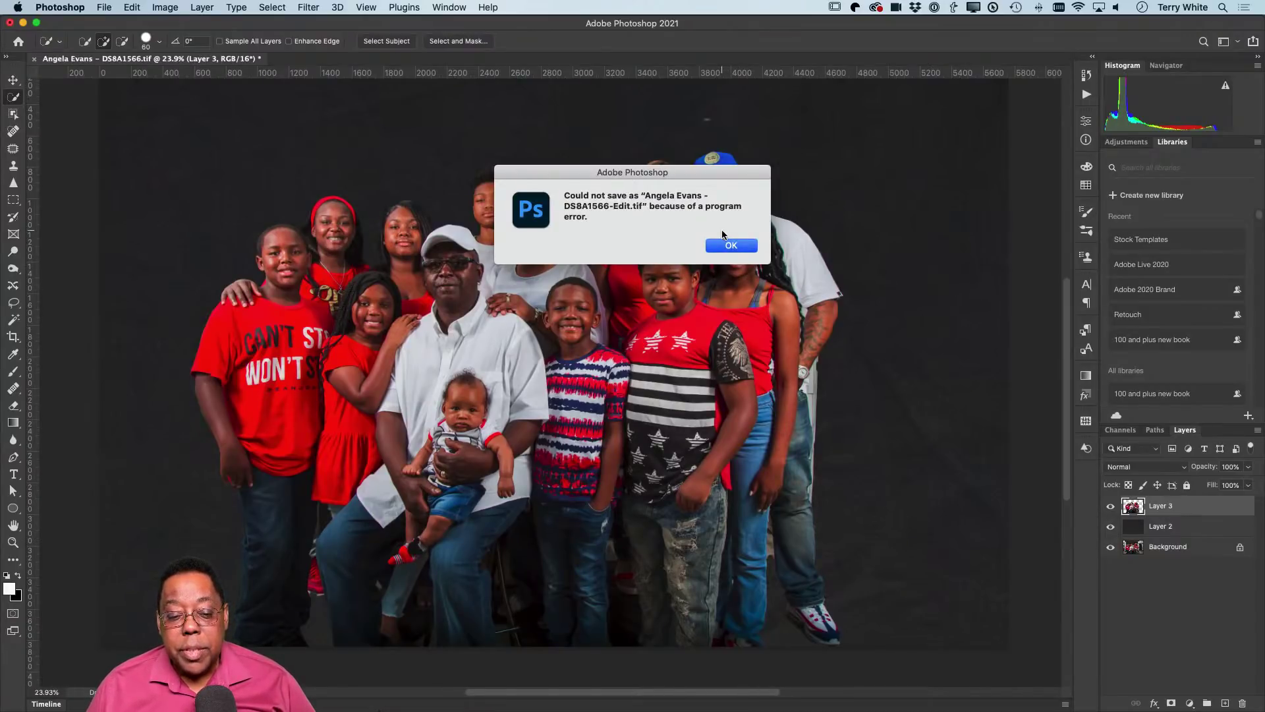
pyautogui.click(726, 245)
pyautogui.press('super+shift+s')
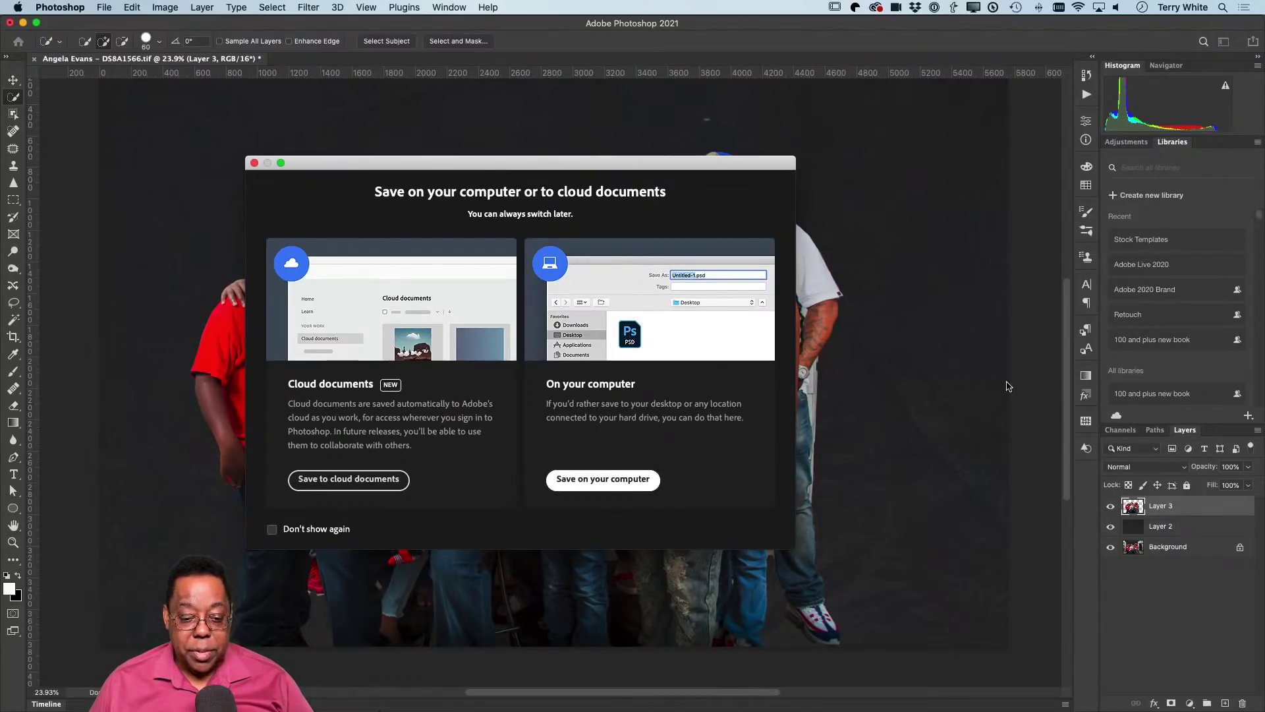
pyautogui.press('Return')
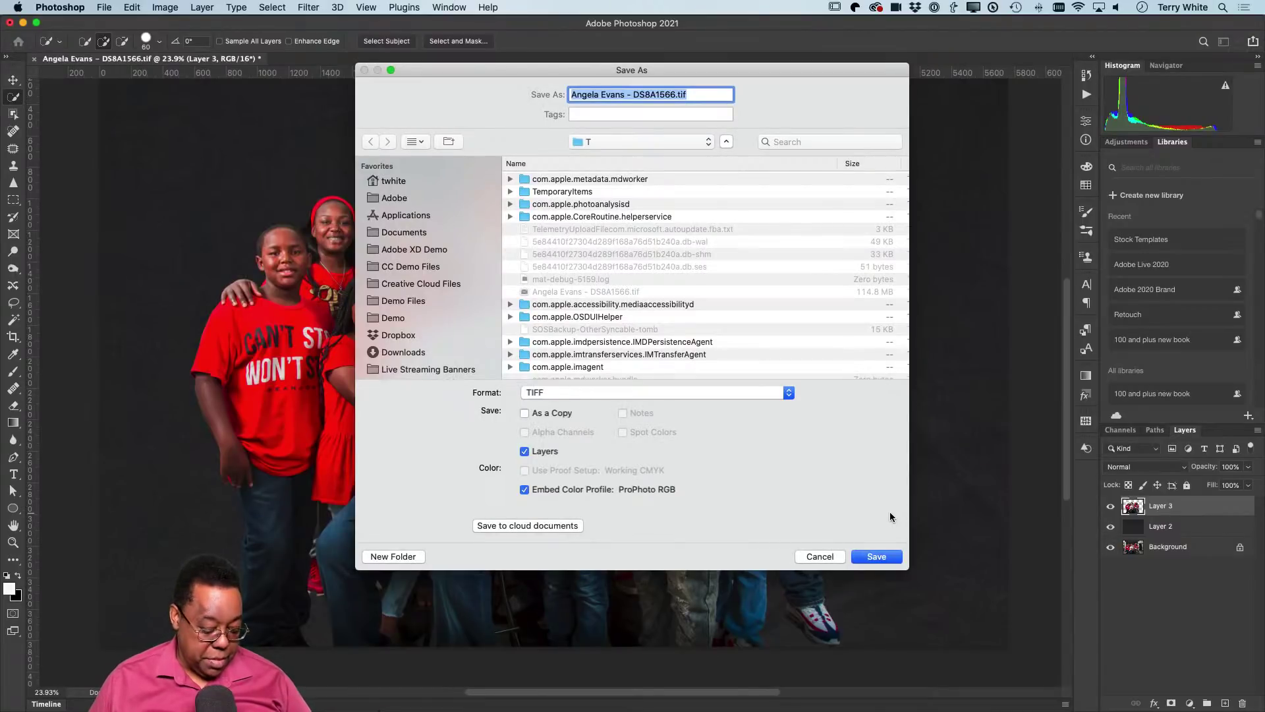
pyautogui.click(877, 557)
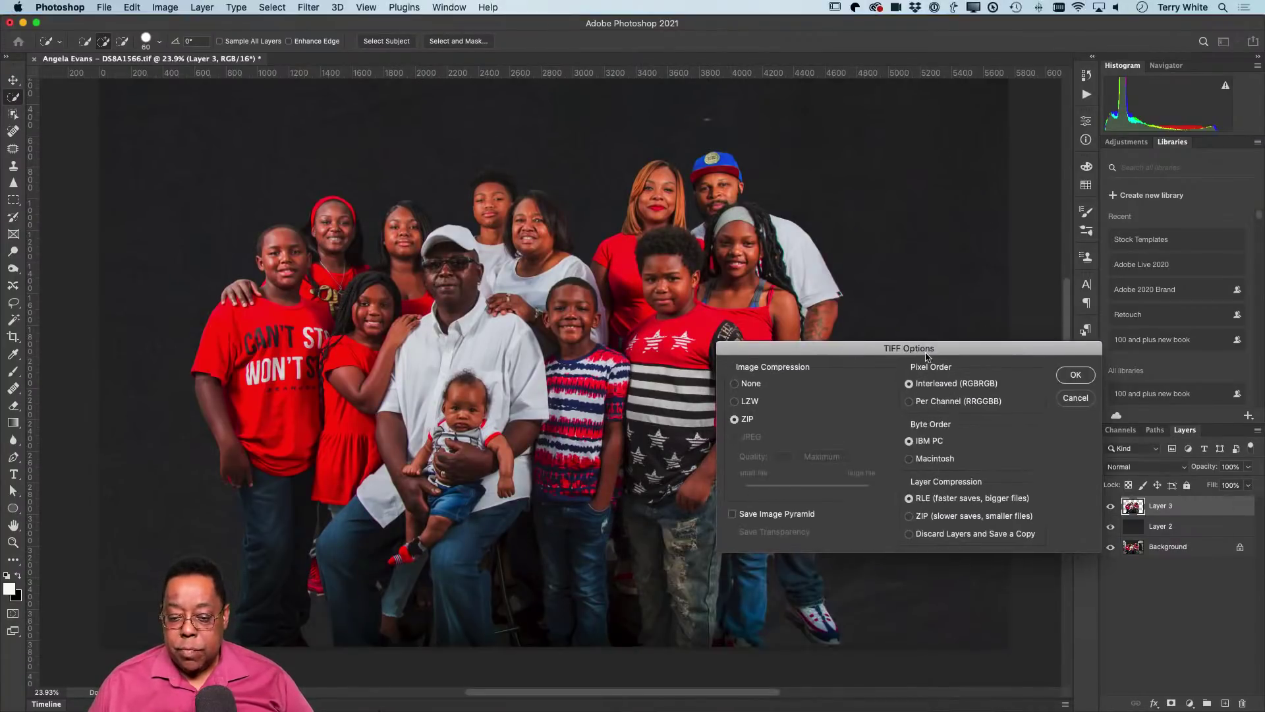
pyautogui.click(1075, 376)
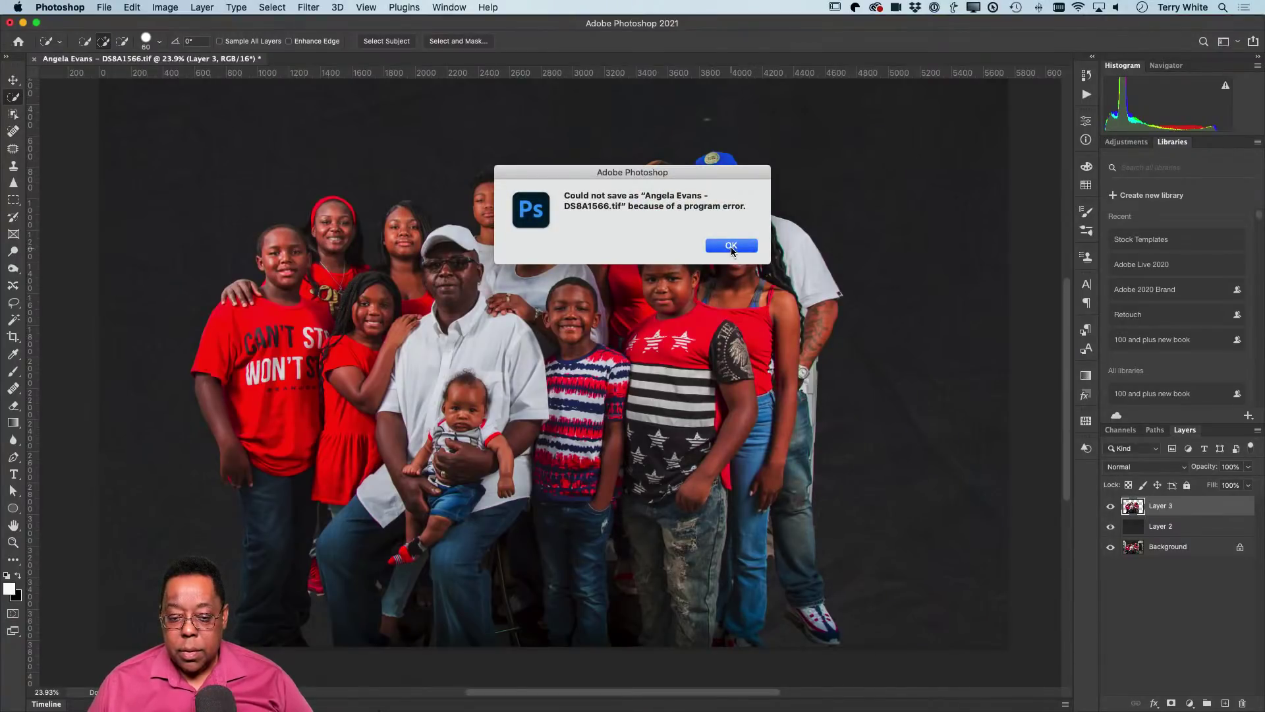
pyautogui.click(731, 246)
pyautogui.click(105, 7)
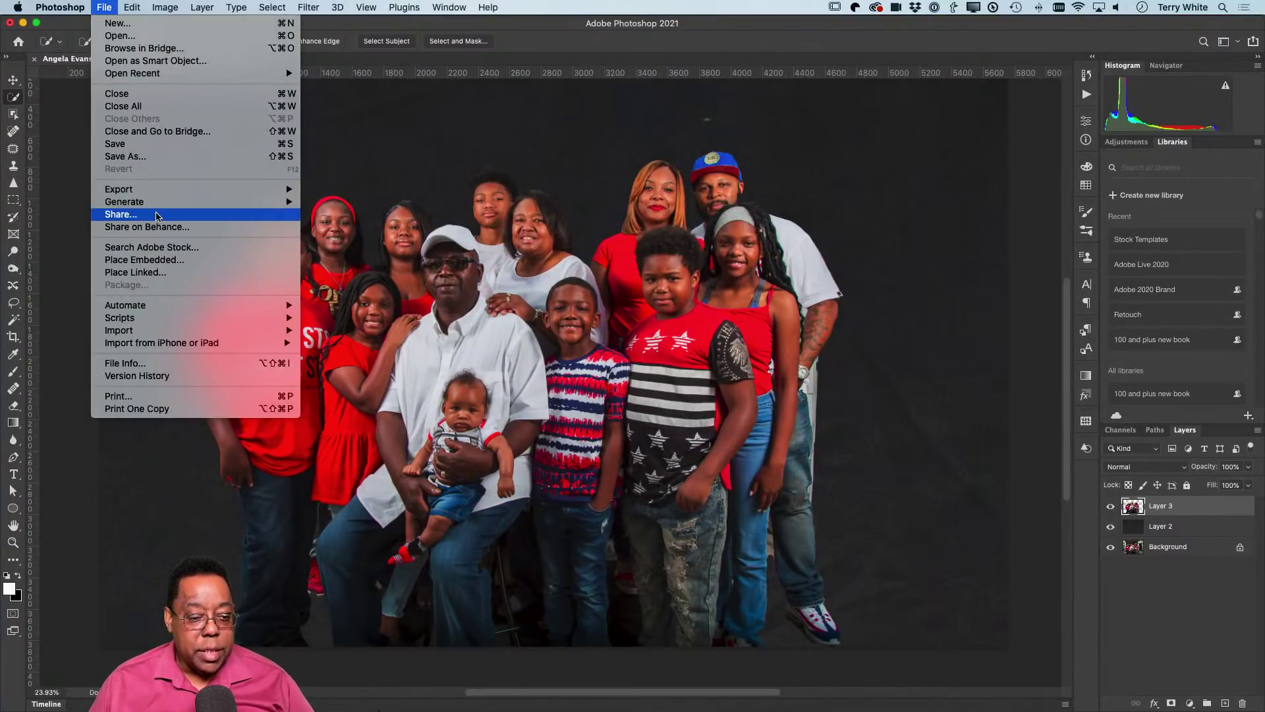
pyautogui.click(125, 156)
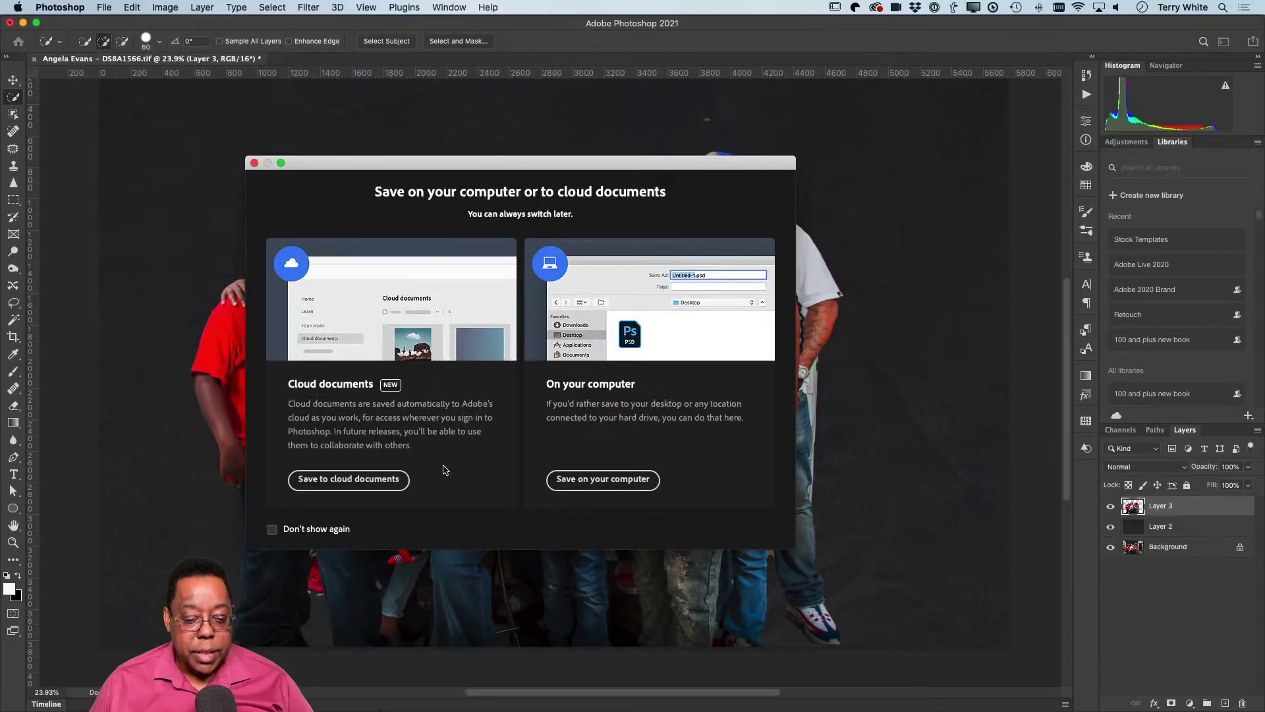
pyautogui.click(255, 163)
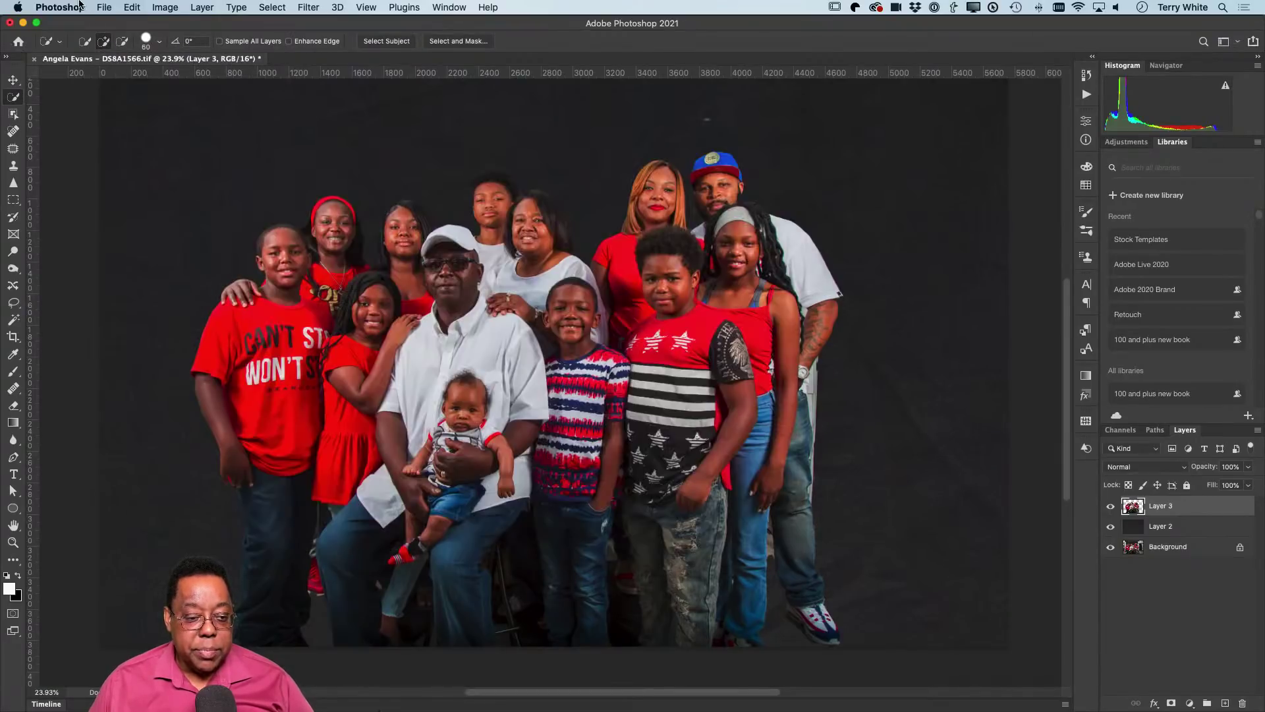
# Try to save the edited family photo on the computer in Photoshop format
pyautogui.click(104, 7)
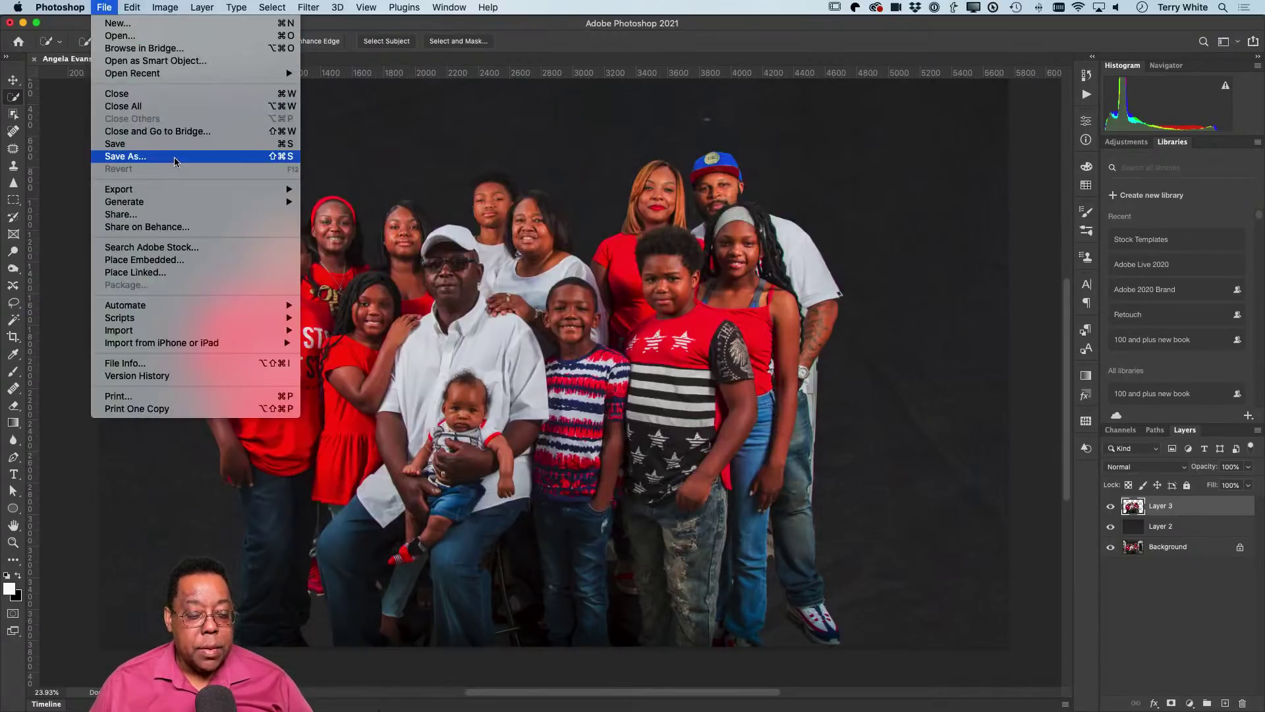
pyautogui.click(125, 156)
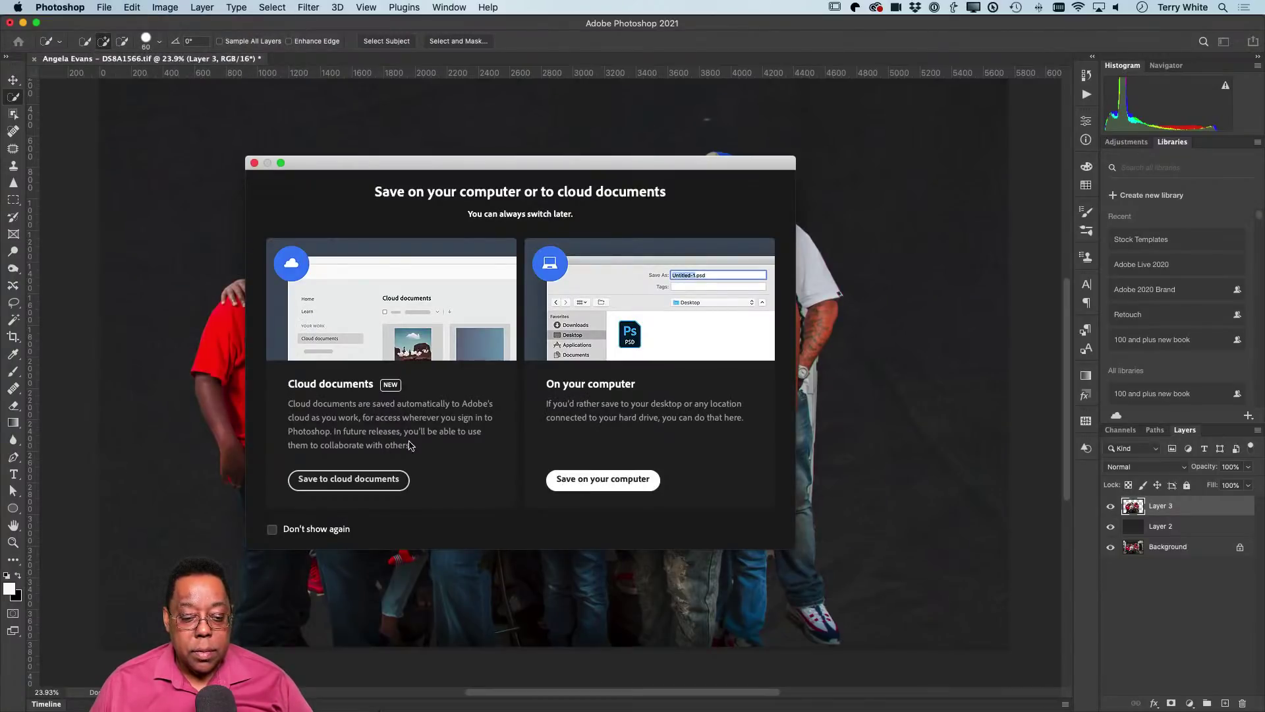
pyautogui.press('Return')
pyautogui.click(539, 393)
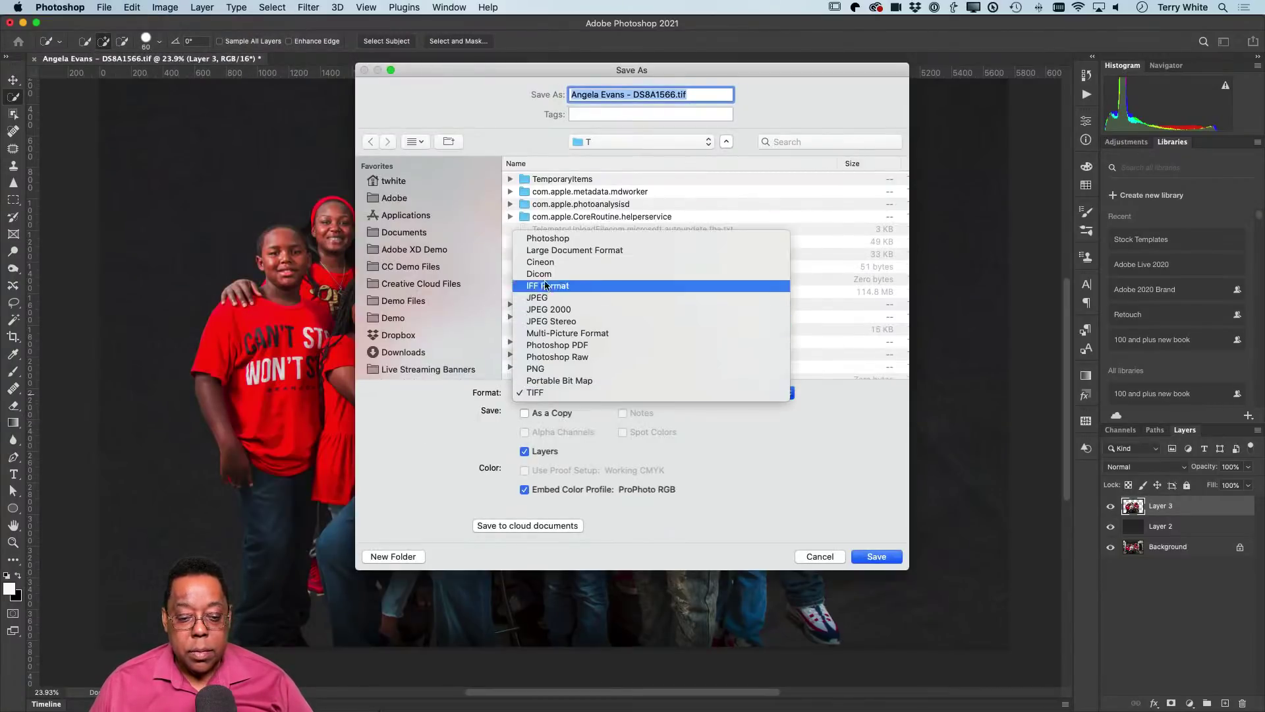
pyautogui.click(548, 238)
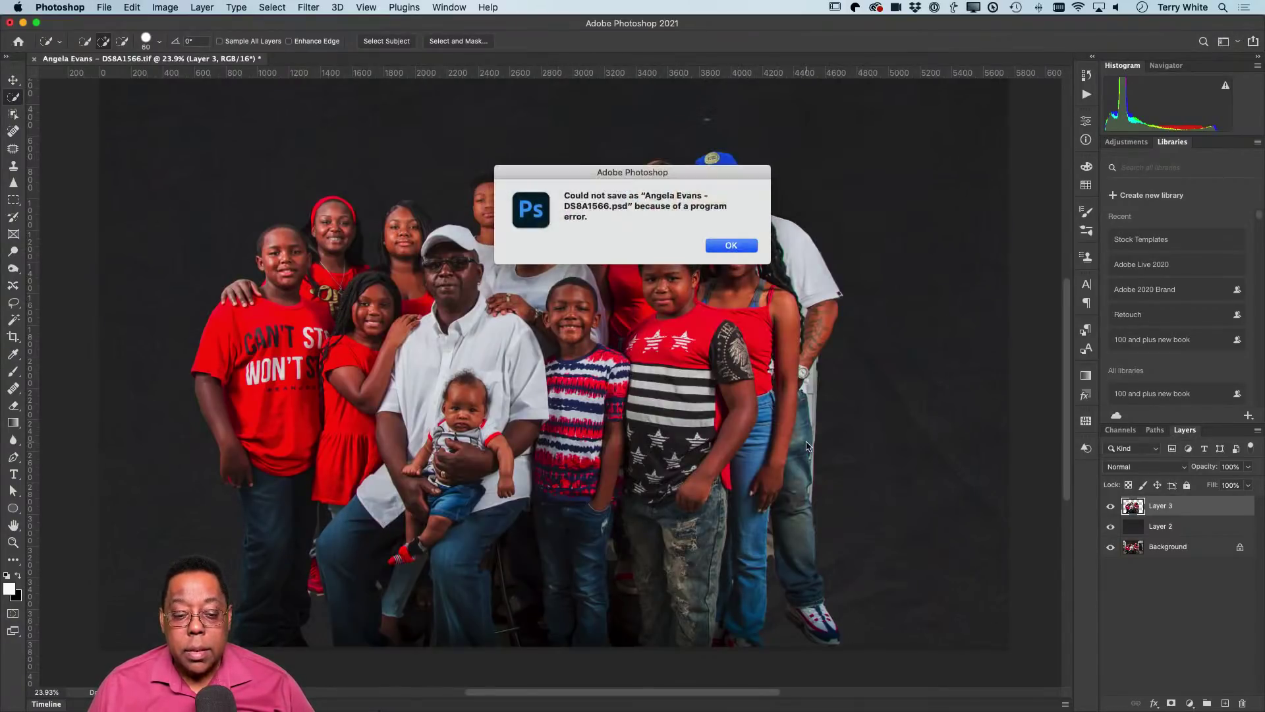
pyautogui.click(725, 246)
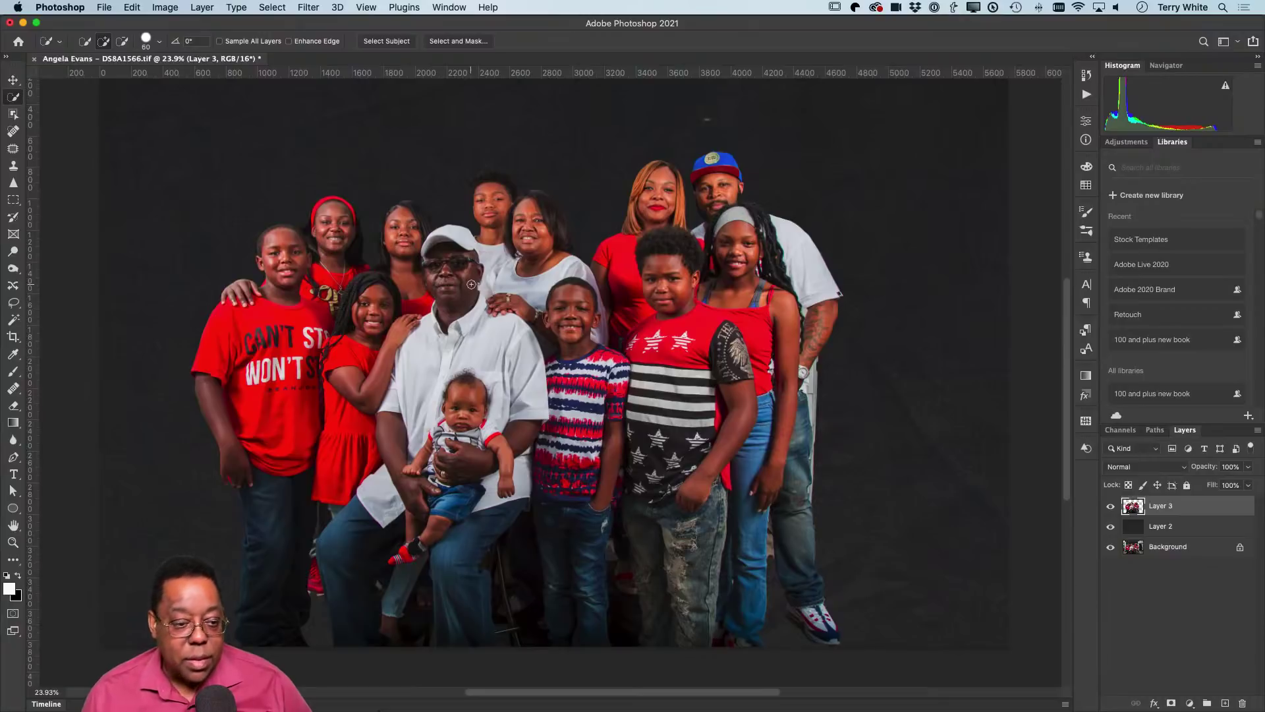
# Try to save the edited family photo as a cloud document
pyautogui.click(104, 7)
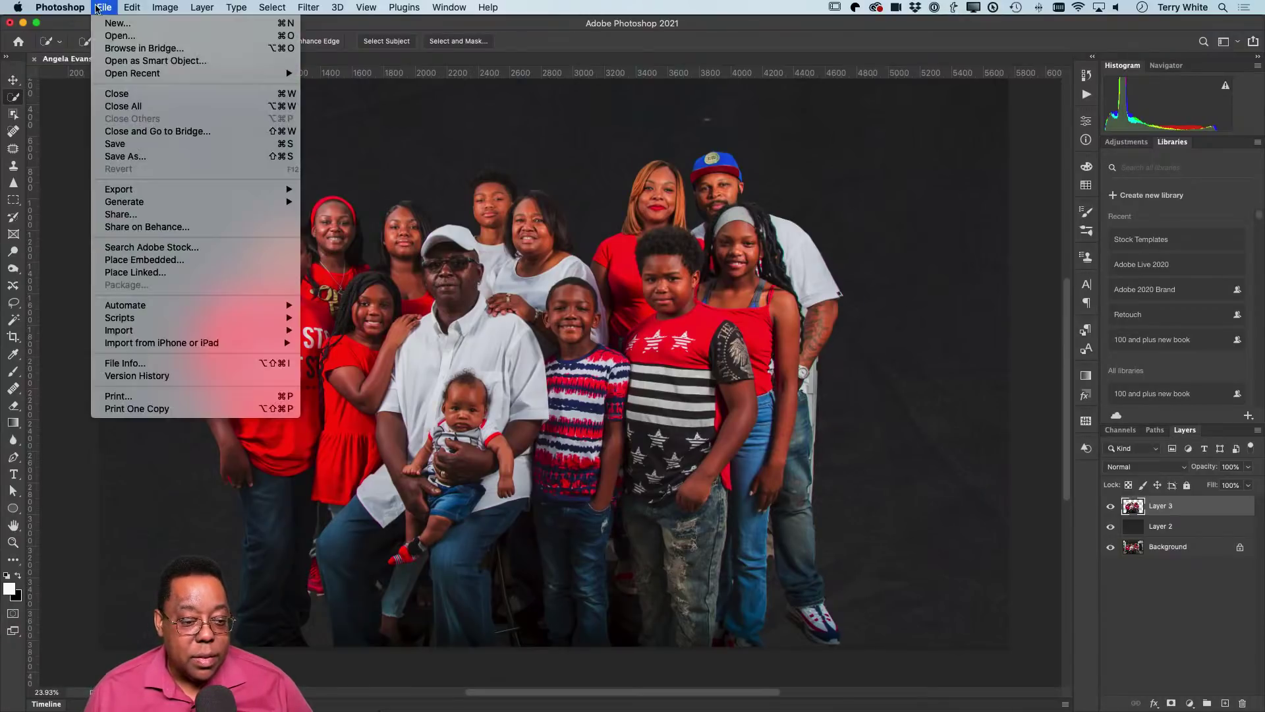
pyautogui.click(160, 158)
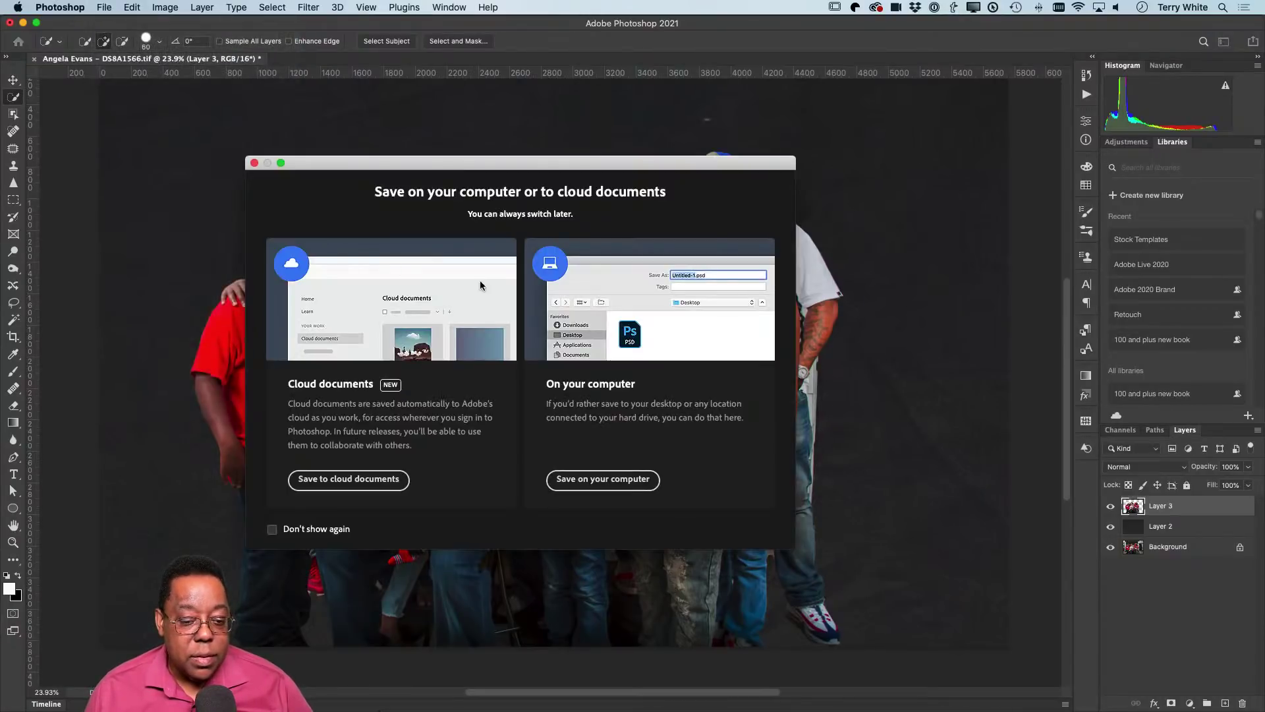
pyautogui.click(349, 480)
pyautogui.click(756, 527)
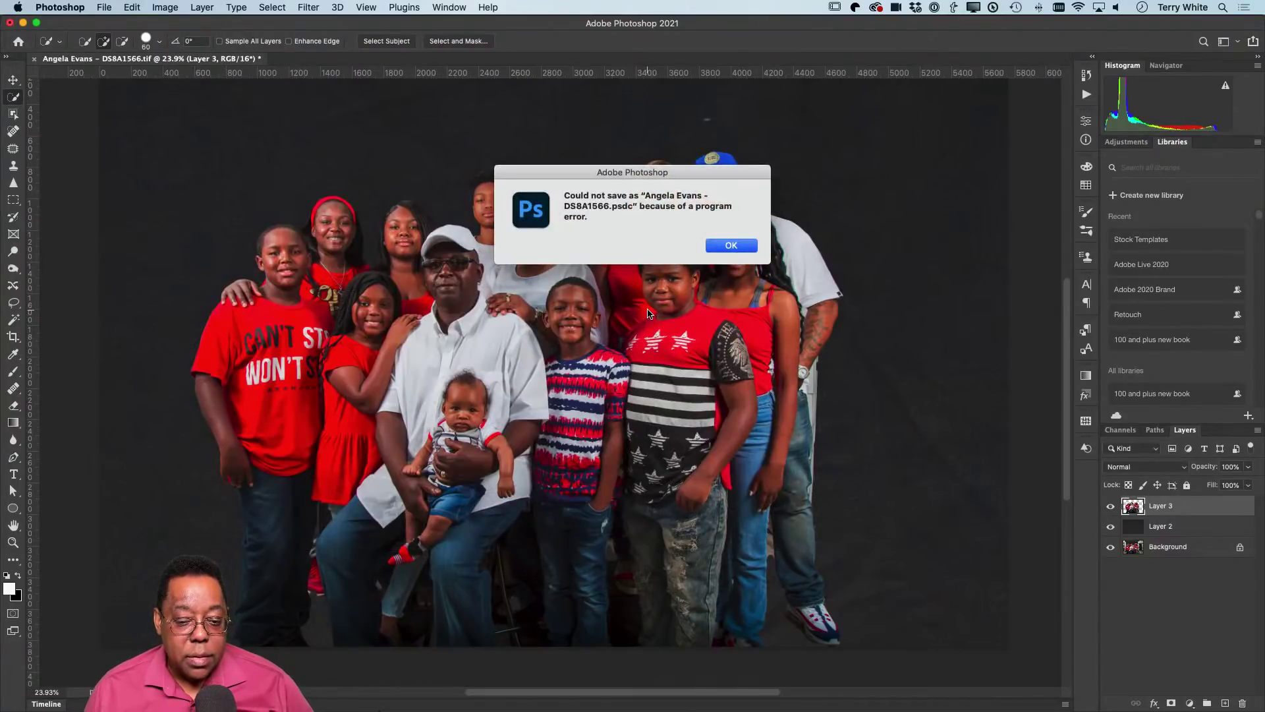
pyautogui.click(731, 245)
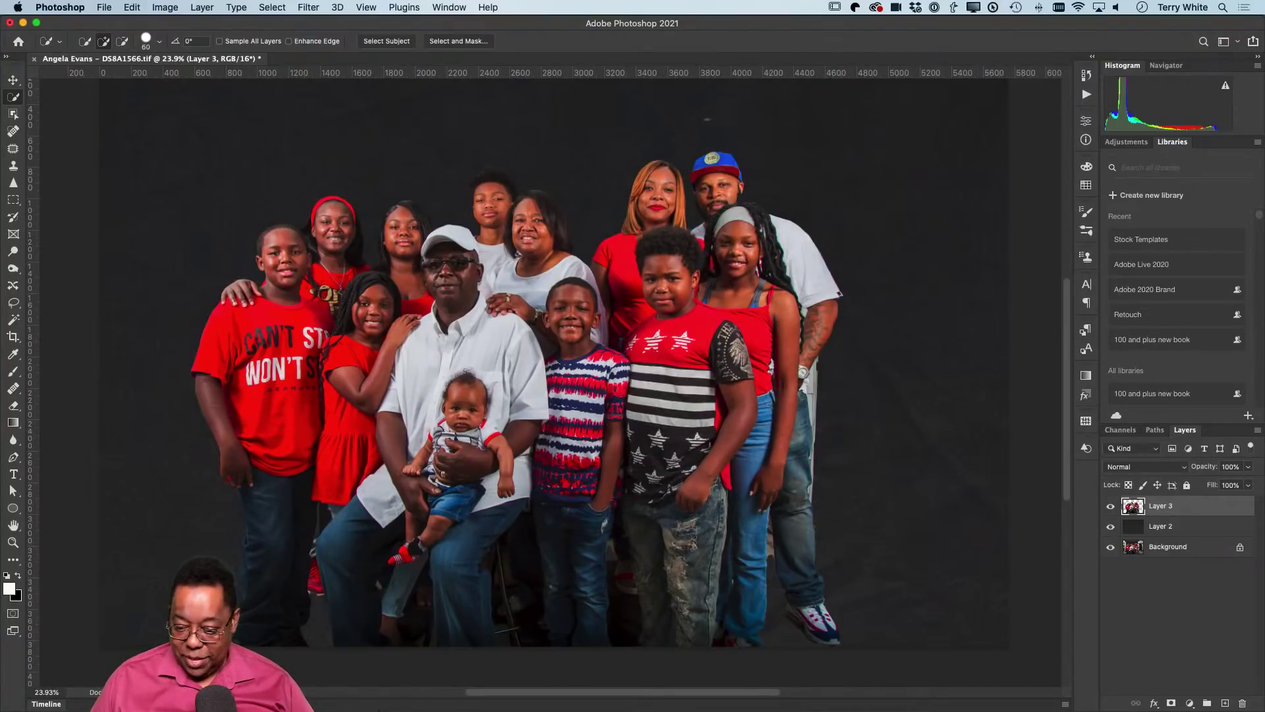
# Try to flatten the image's layers into one
pyautogui.click(1257, 431)
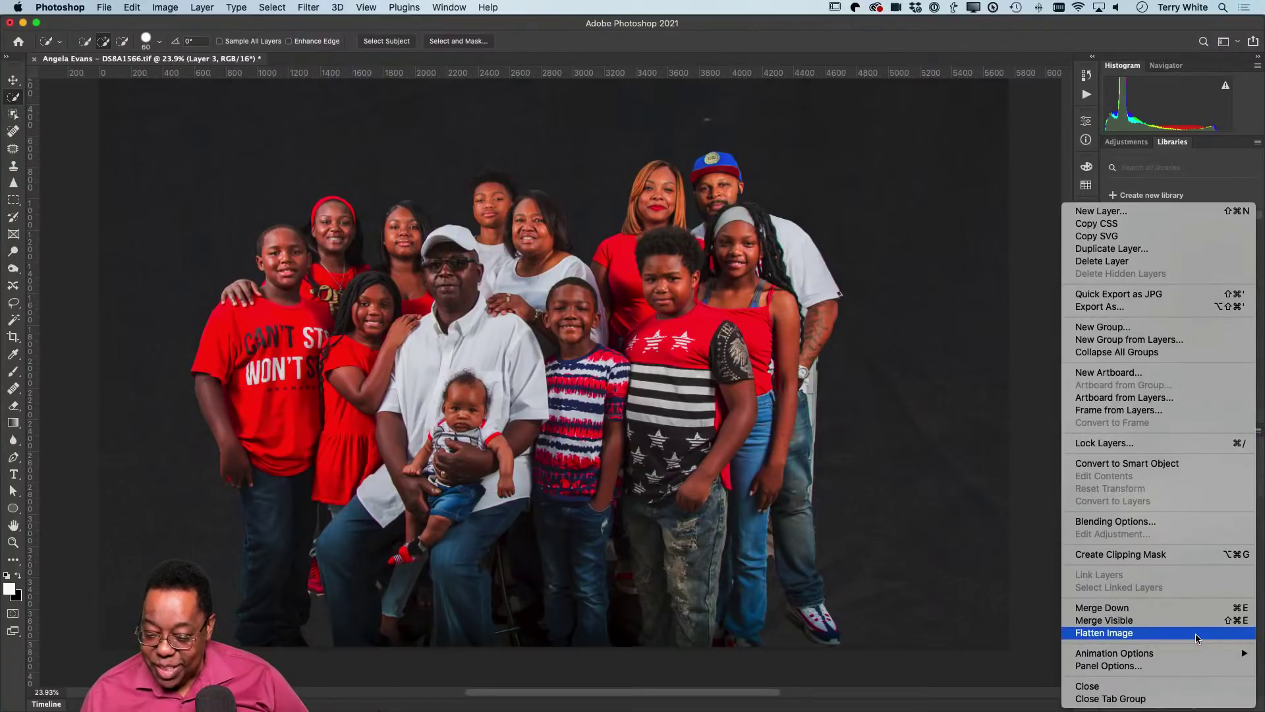
pyautogui.click(1197, 638)
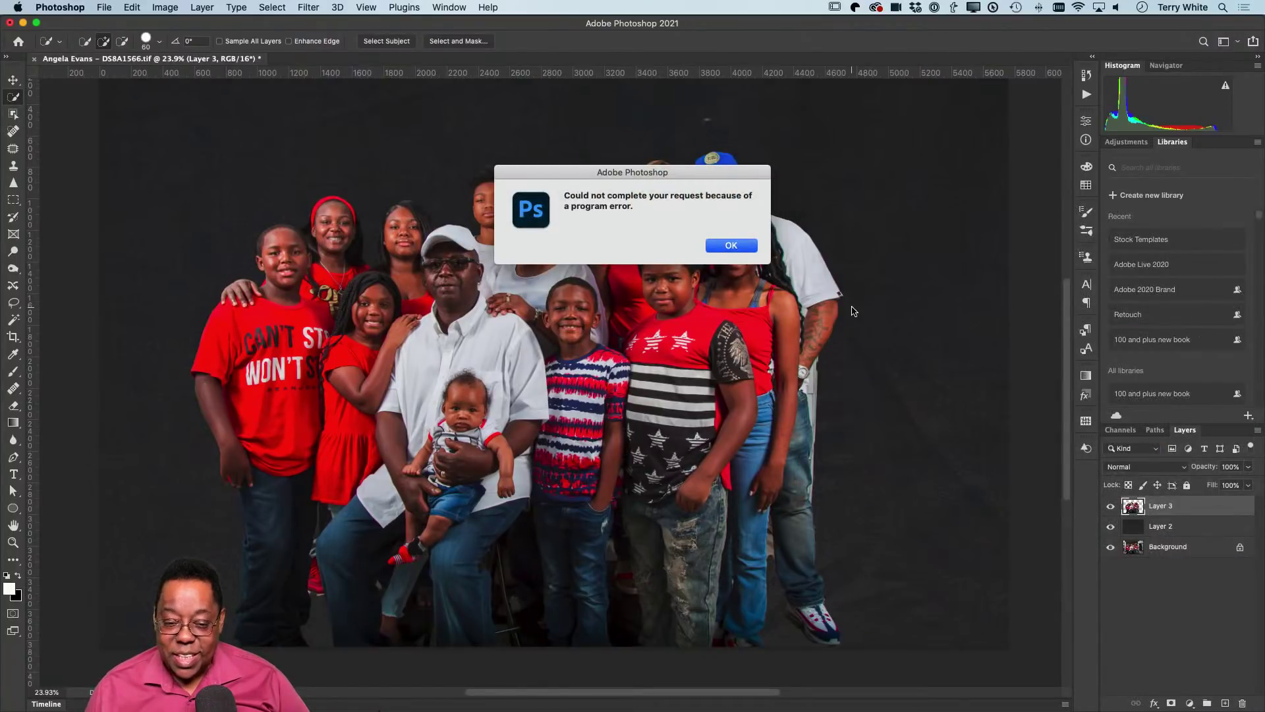
pyautogui.click(738, 246)
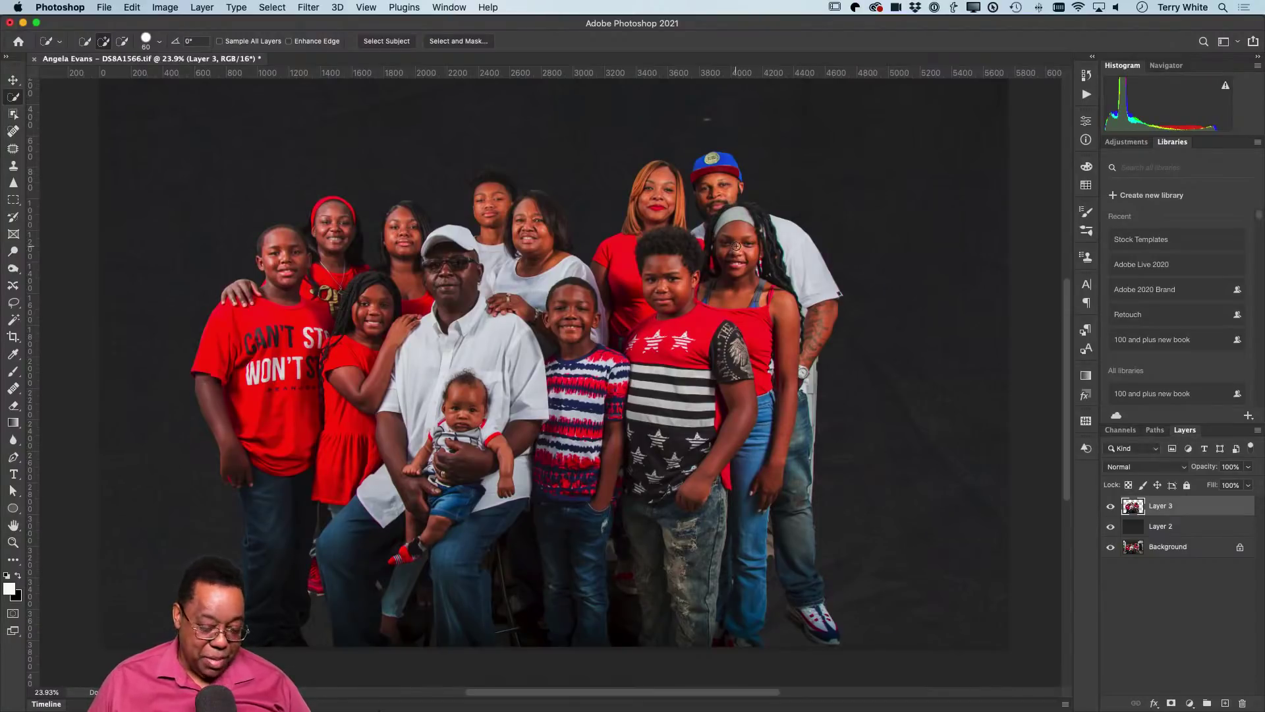
# Quit Photoshop without saving the family photo and launch Photoshop again
pyautogui.press('super+q')
pyautogui.click(585, 245)
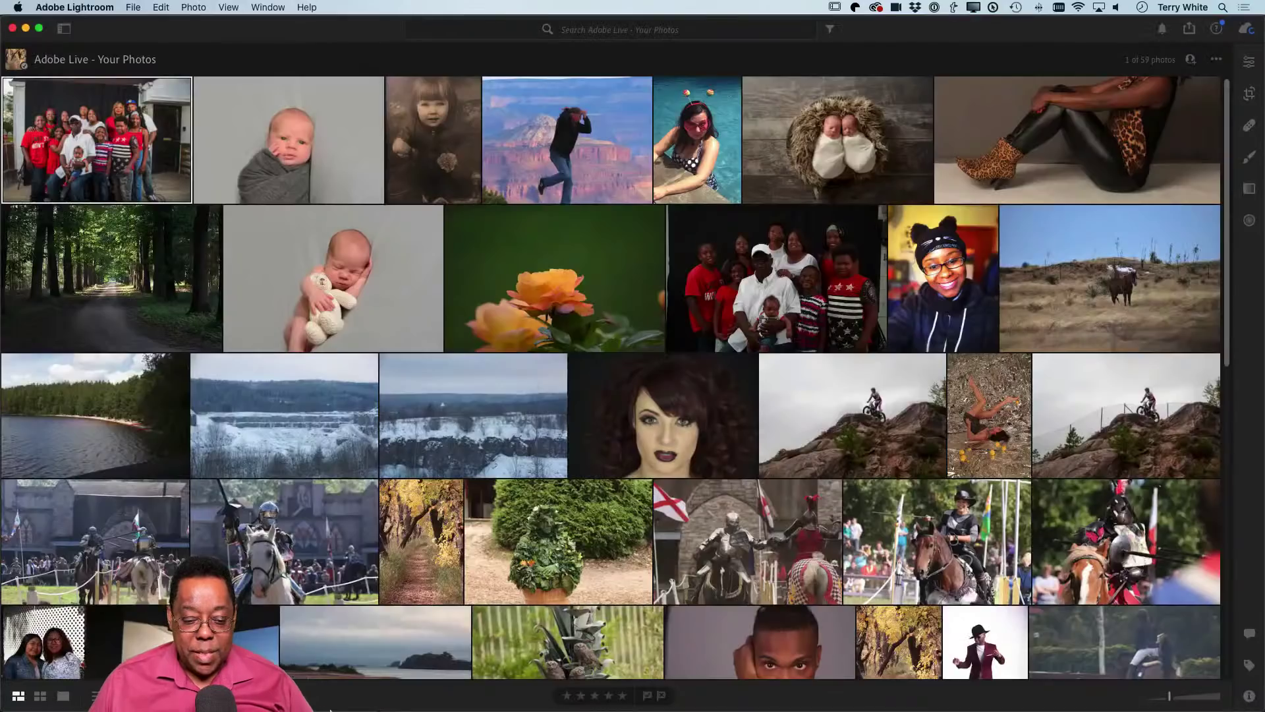
pyautogui.moveTo(327, 707)
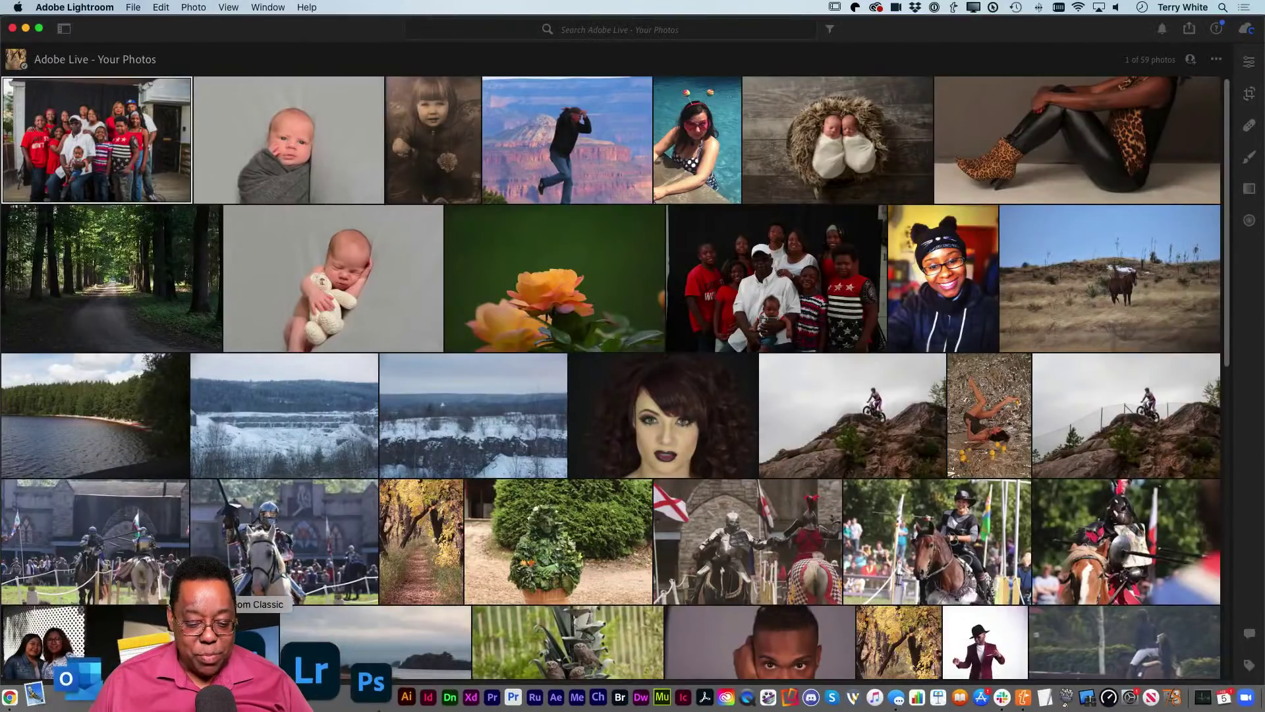
pyautogui.click(262, 679)
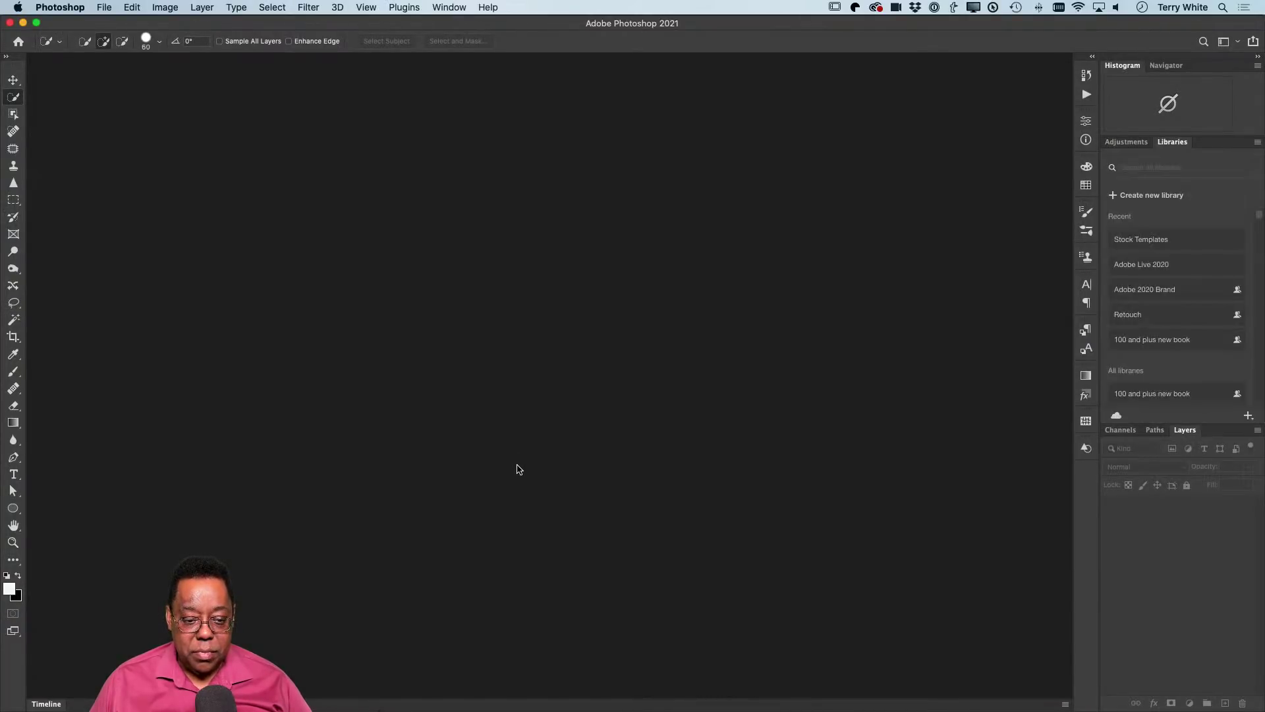
# Switch to Lightroom, open the original family group photo in Photoshop for editing, and select the people with Select Subject
pyautogui.press('super+Tab')
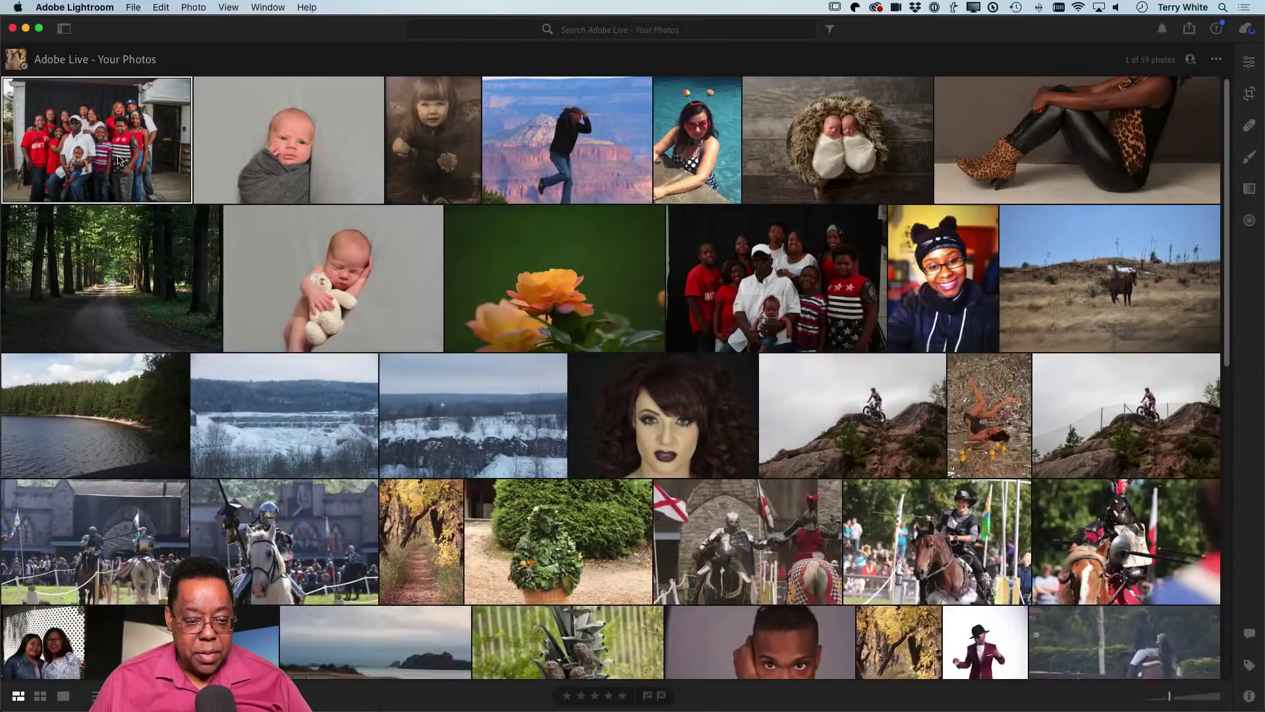
pyautogui.press('super+e')
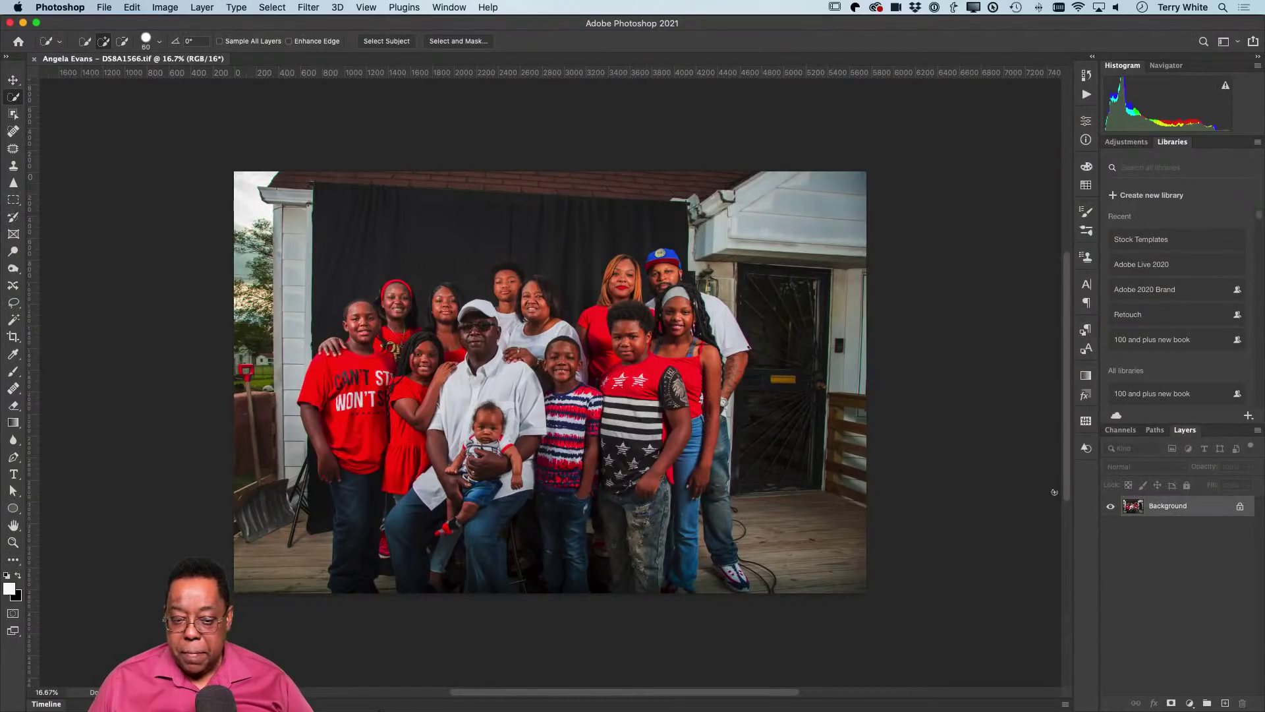
pyautogui.click(230, 6)
pyautogui.moveTo(272, 7)
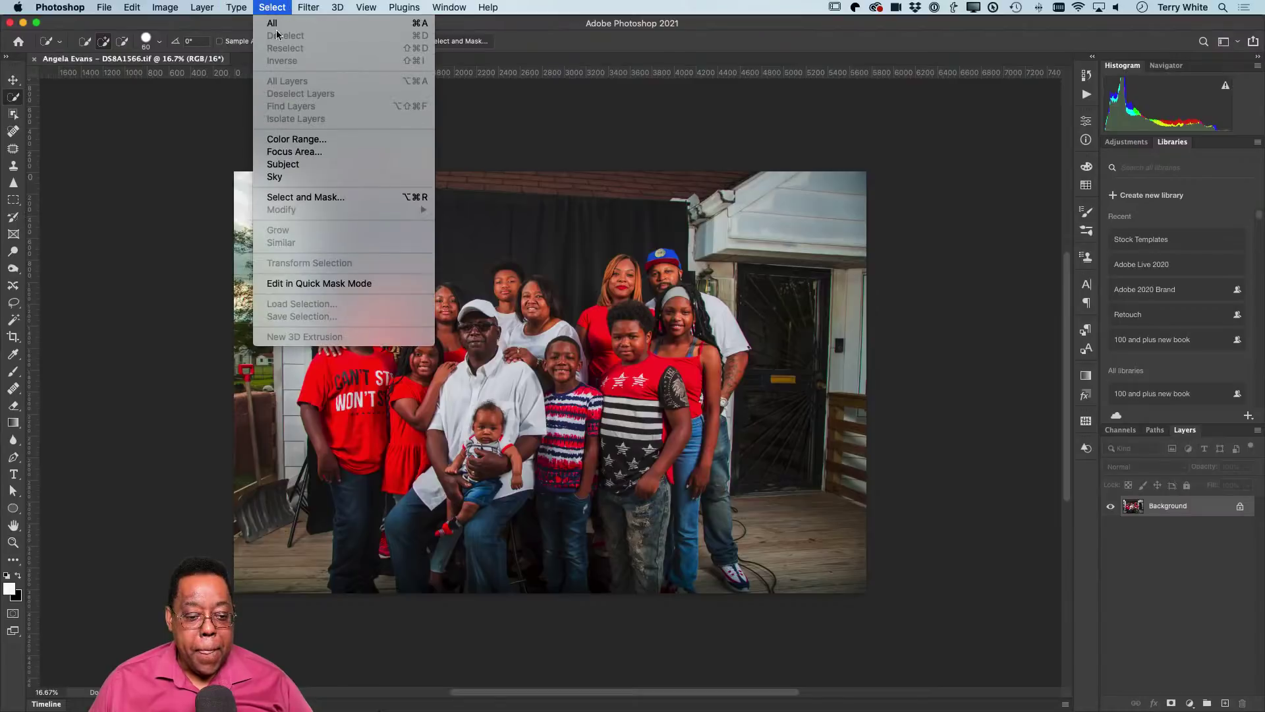
pyautogui.click(317, 163)
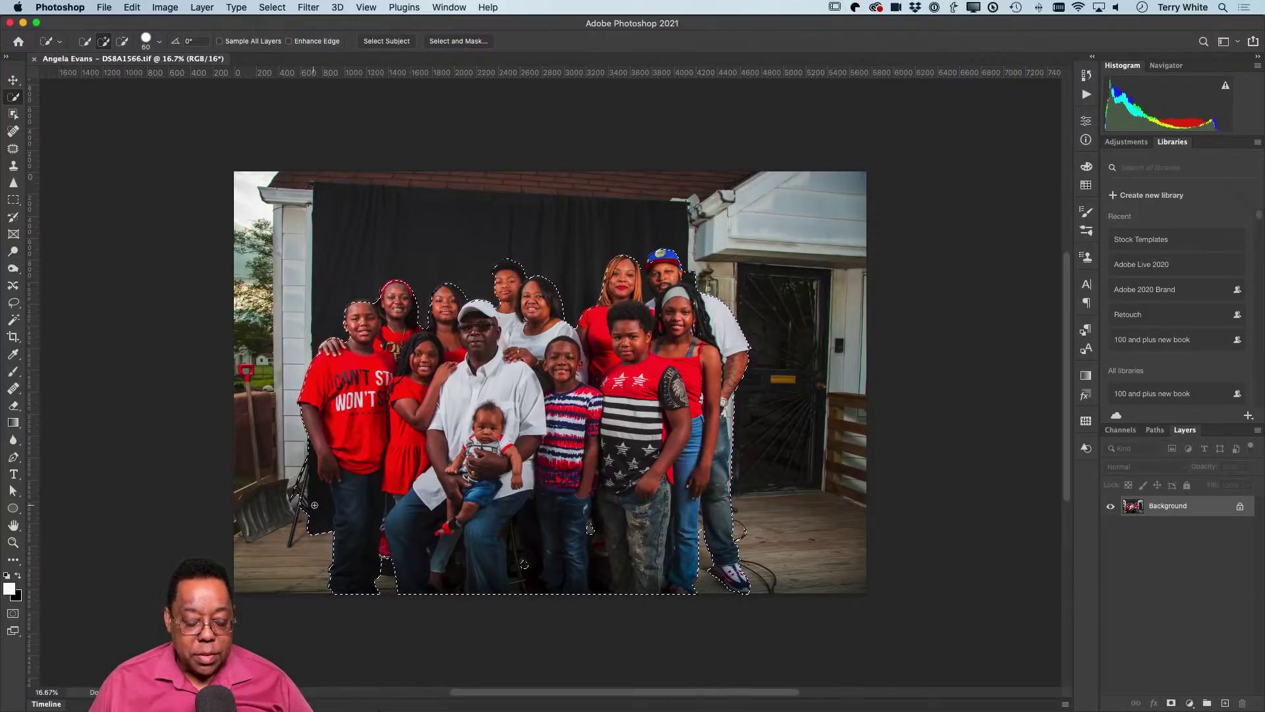
# Subtract the backdrop area beside the boy's leg from the selection and copy the selected family to a new layer
pyautogui.press('alt')
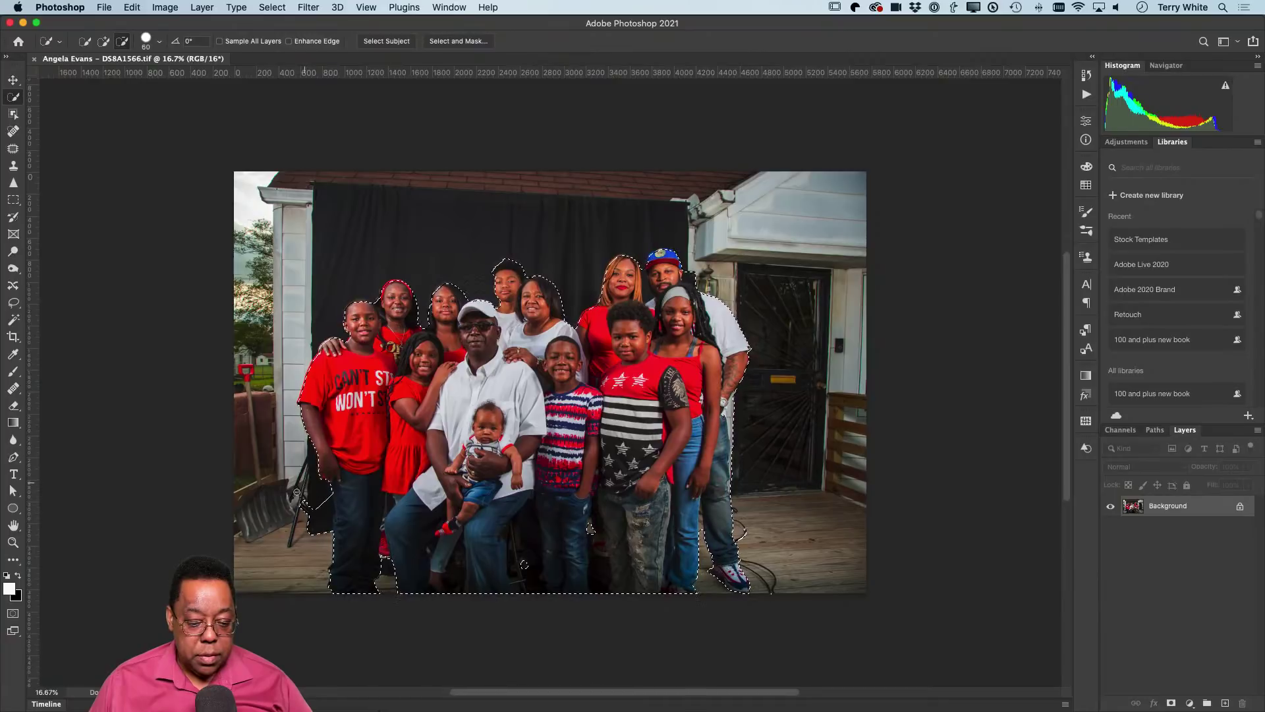
pyautogui.click(315, 507)
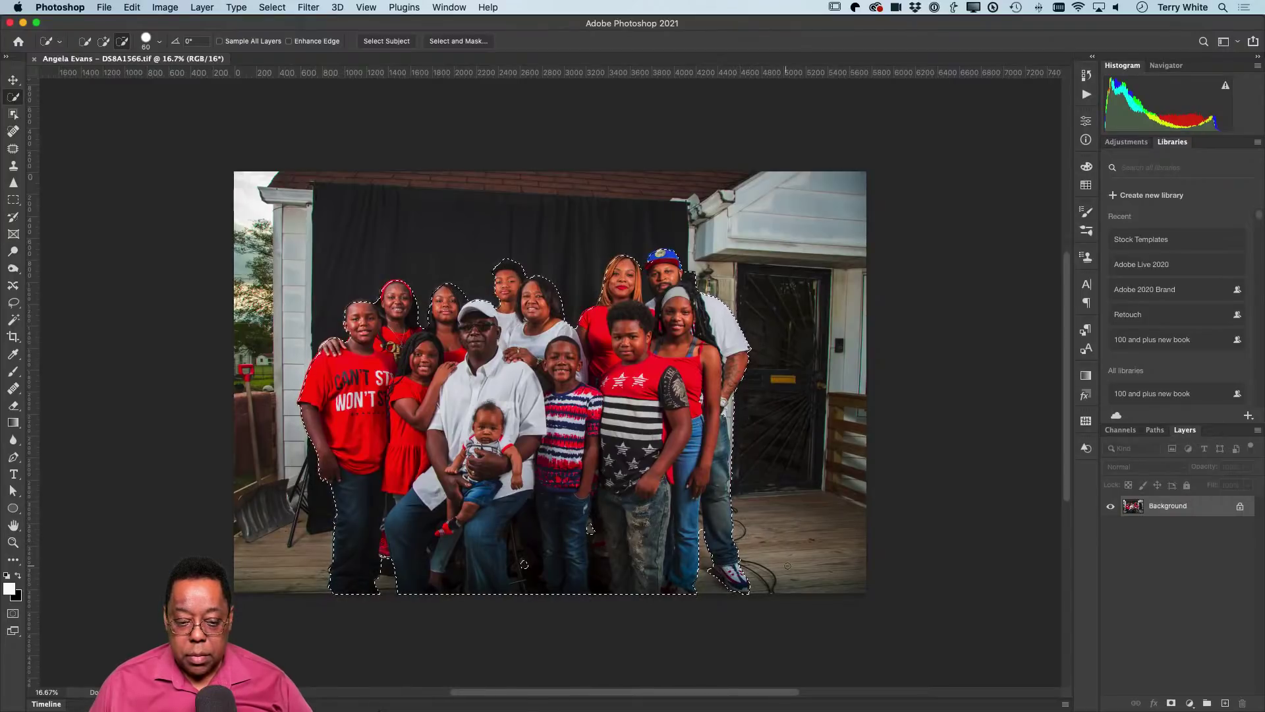
pyautogui.press('alt')
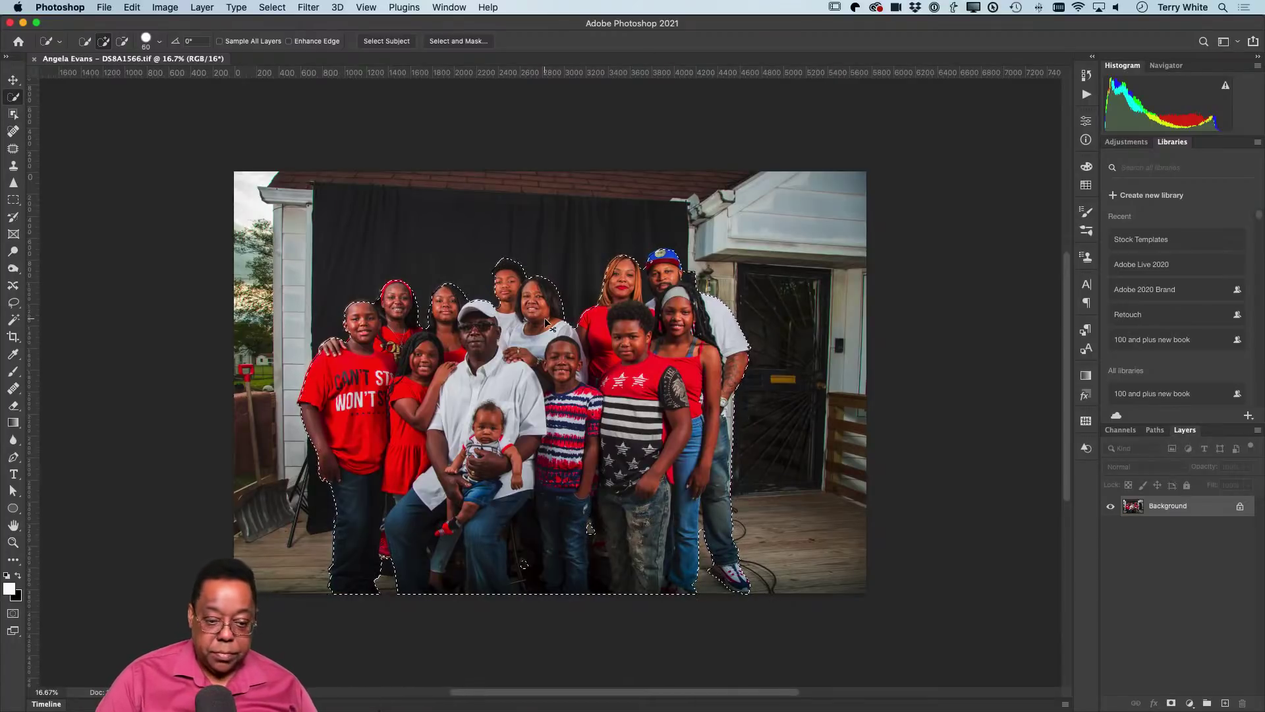
pyautogui.press('super+j')
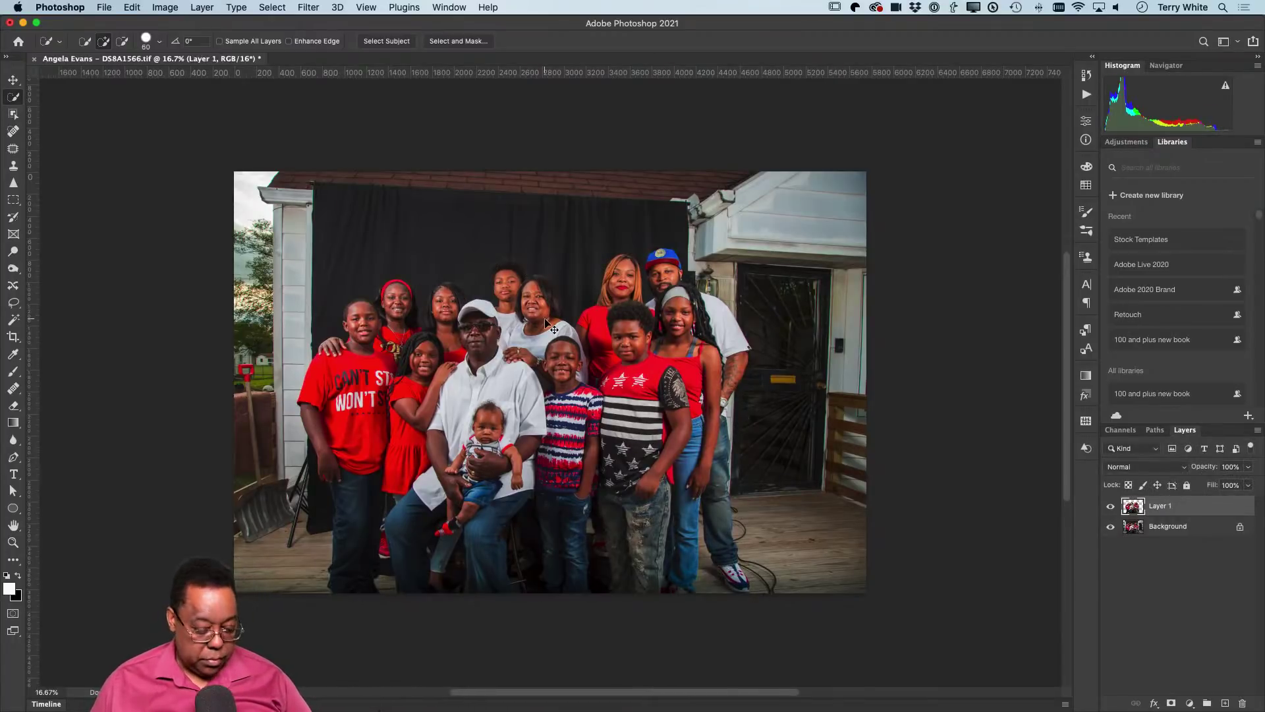
# Try to save the reopened photo with the new family layer
pyautogui.press('super+s')
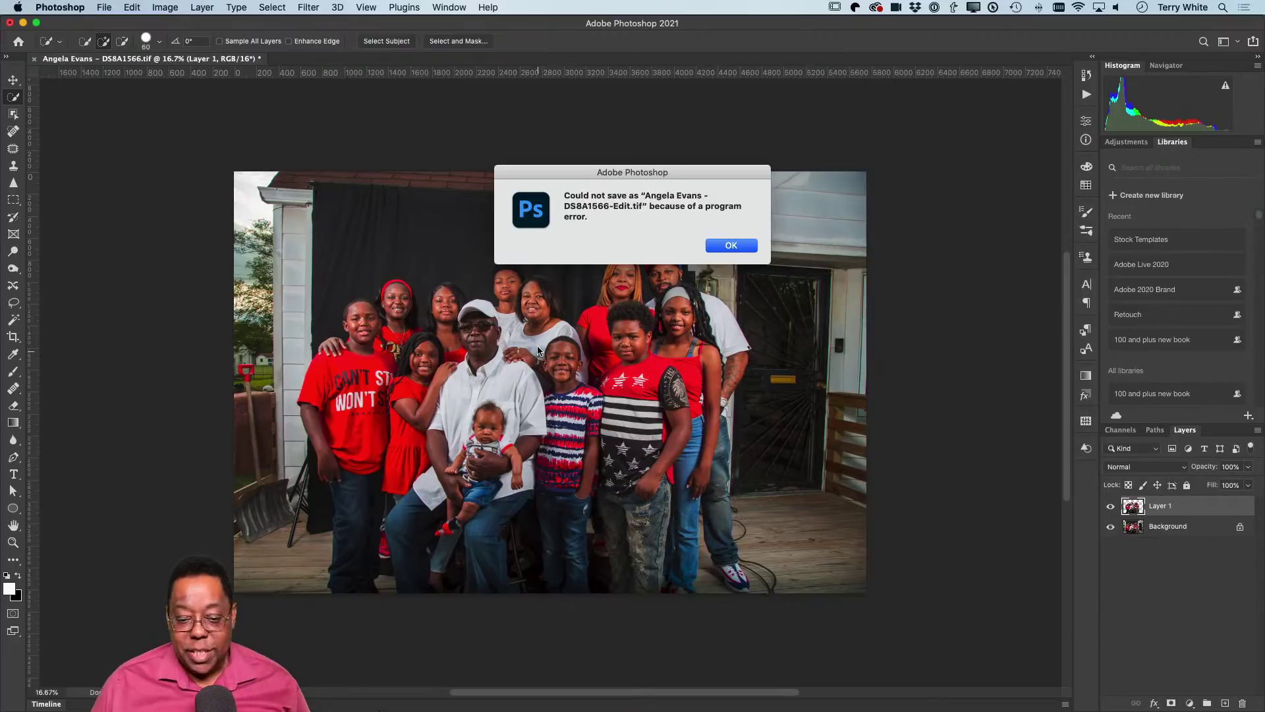
pyautogui.click(722, 248)
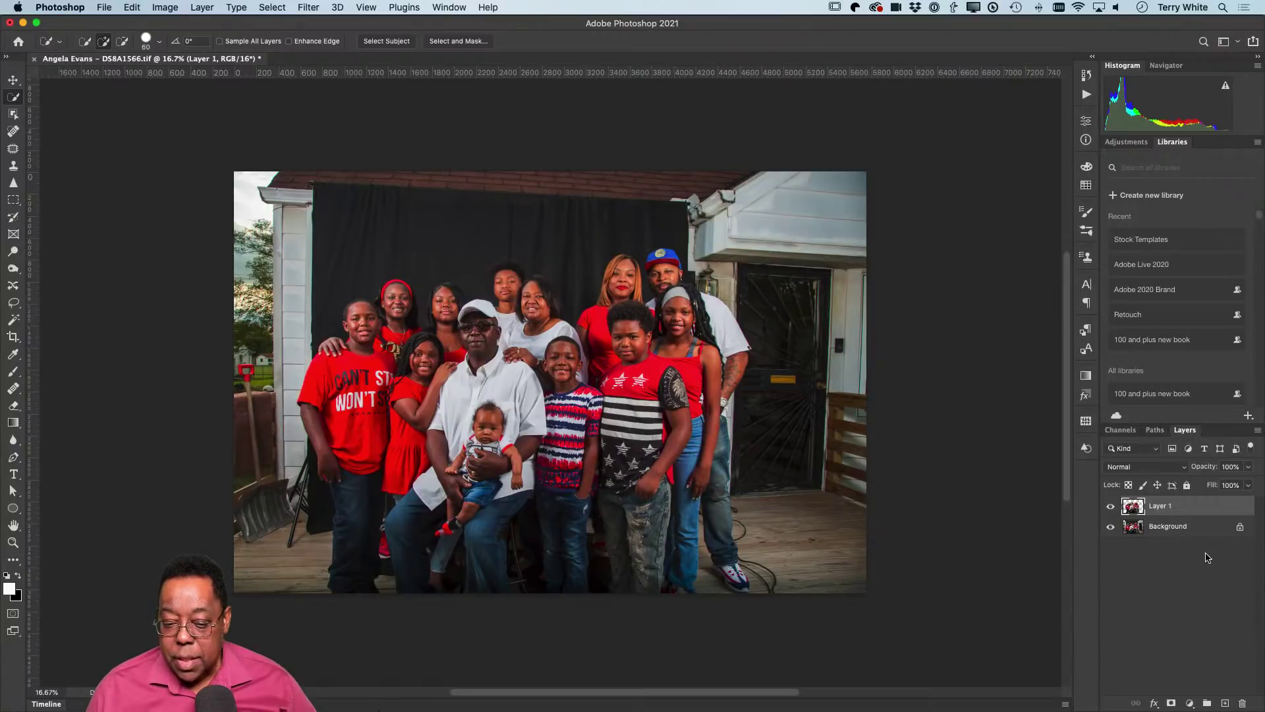
# Copy a rectangular patch of the black backdrop above the family from the Background layer to a new layer
pyautogui.click(1163, 529)
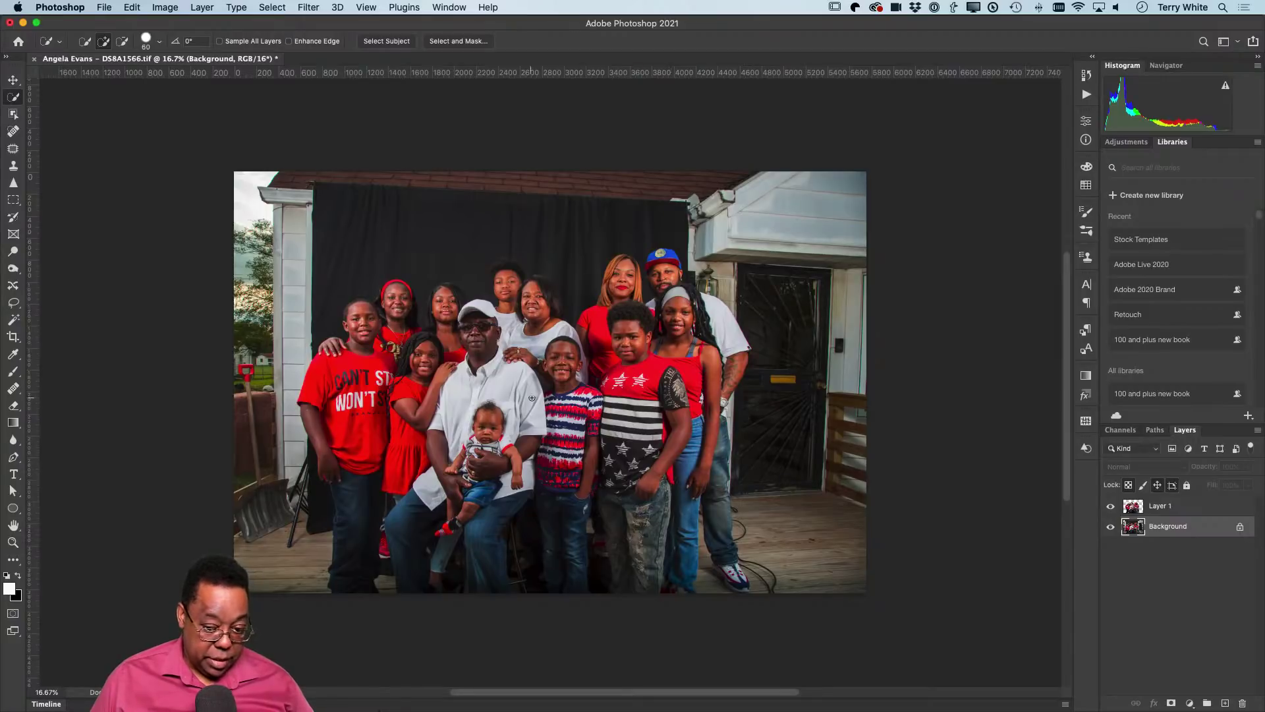
pyautogui.press('m')
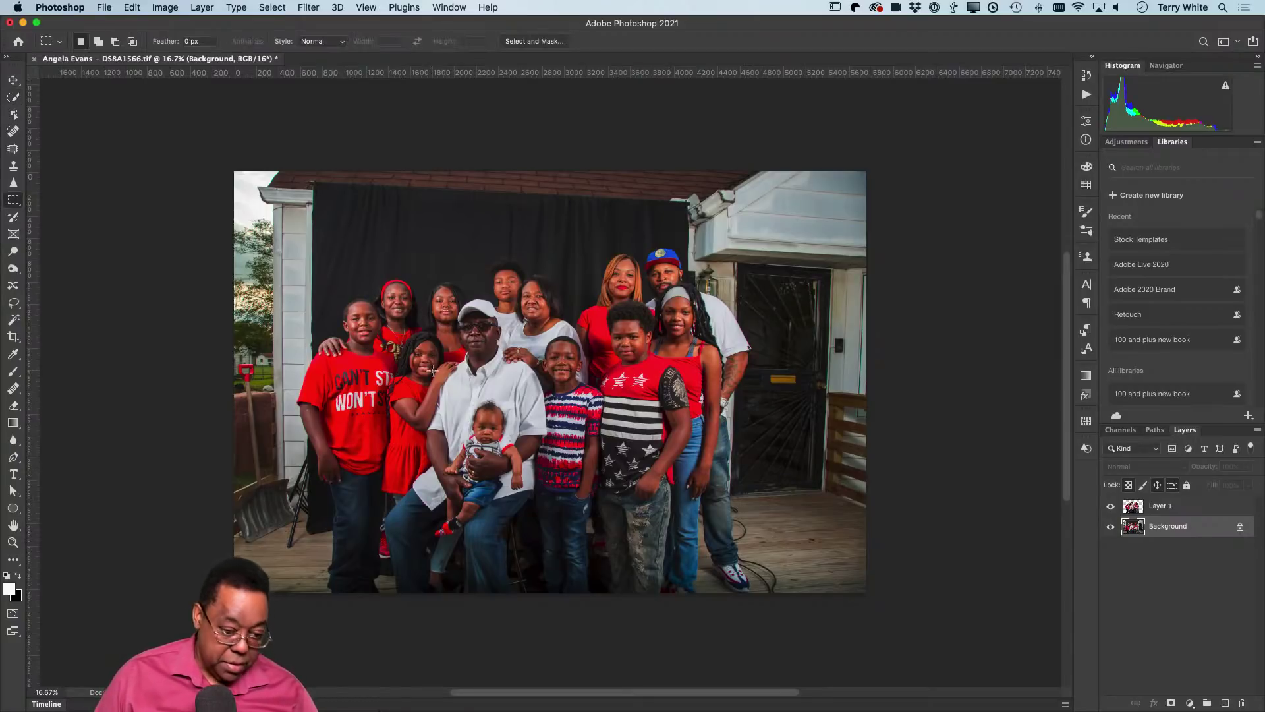
pyautogui.moveTo(422, 212); pyautogui.dragTo(491, 267)
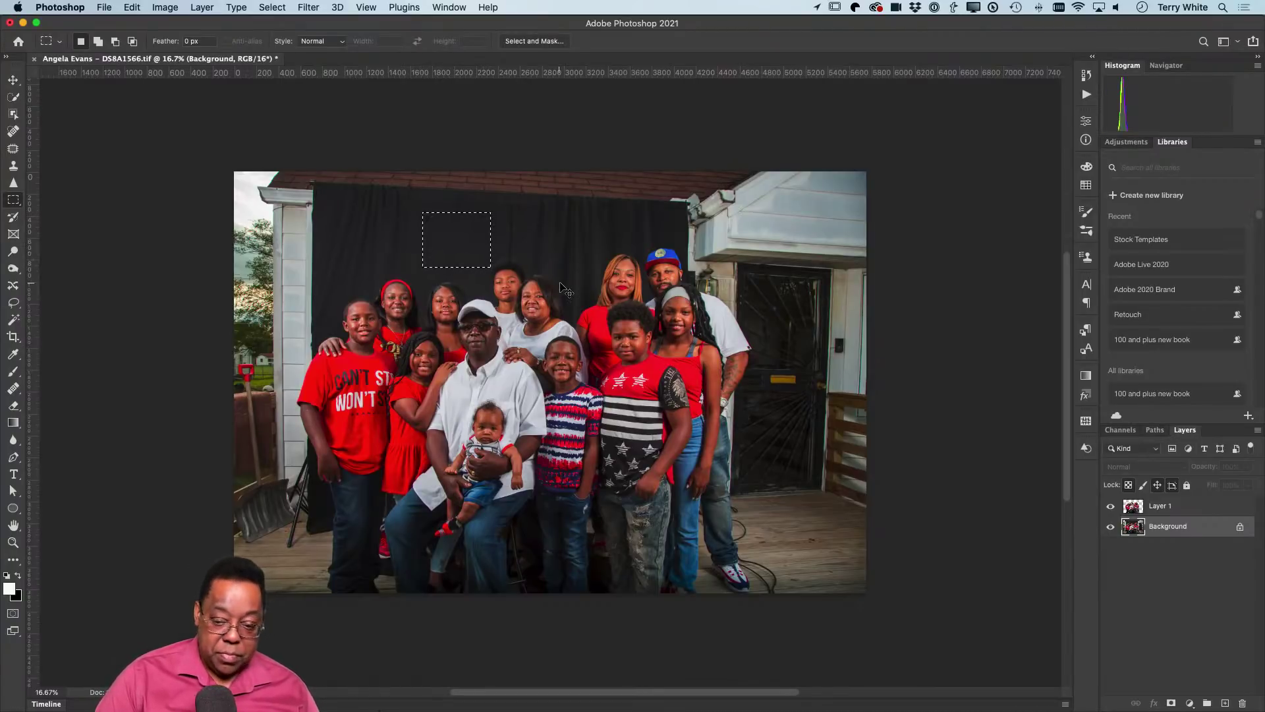
pyautogui.press('super+j')
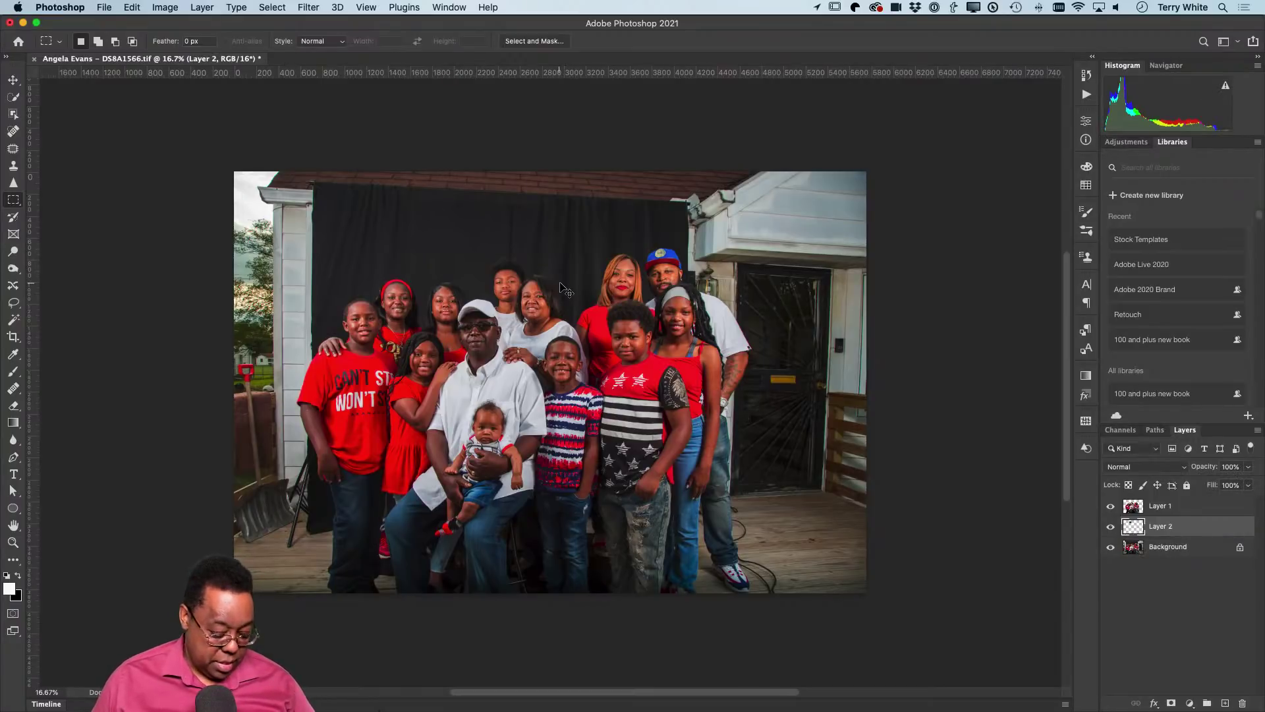
# Stretch the copied backdrop patch with Free Transform until it covers the whole canvas behind the family
pyautogui.press('super+t')
pyautogui.moveTo(454, 241); pyautogui.dragTo(806, 521)
pyautogui.moveTo(752, 382); pyautogui.dragTo(866, 398)
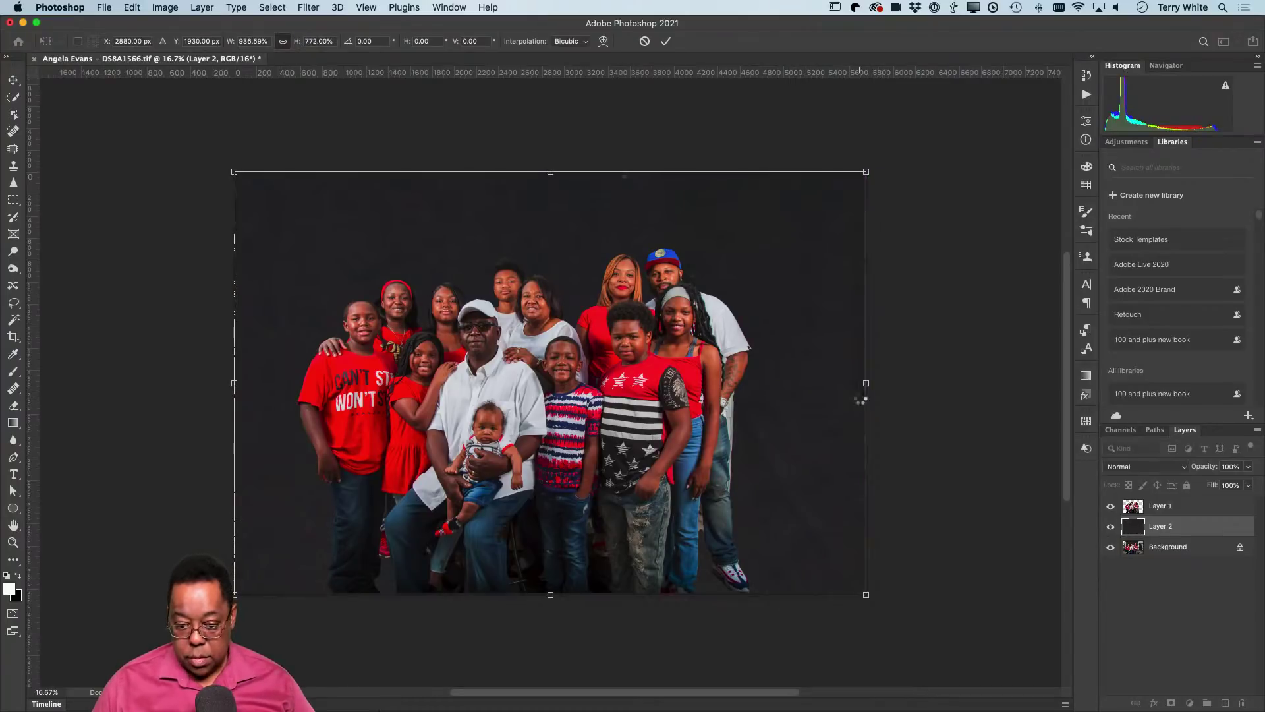
pyautogui.press('Return')
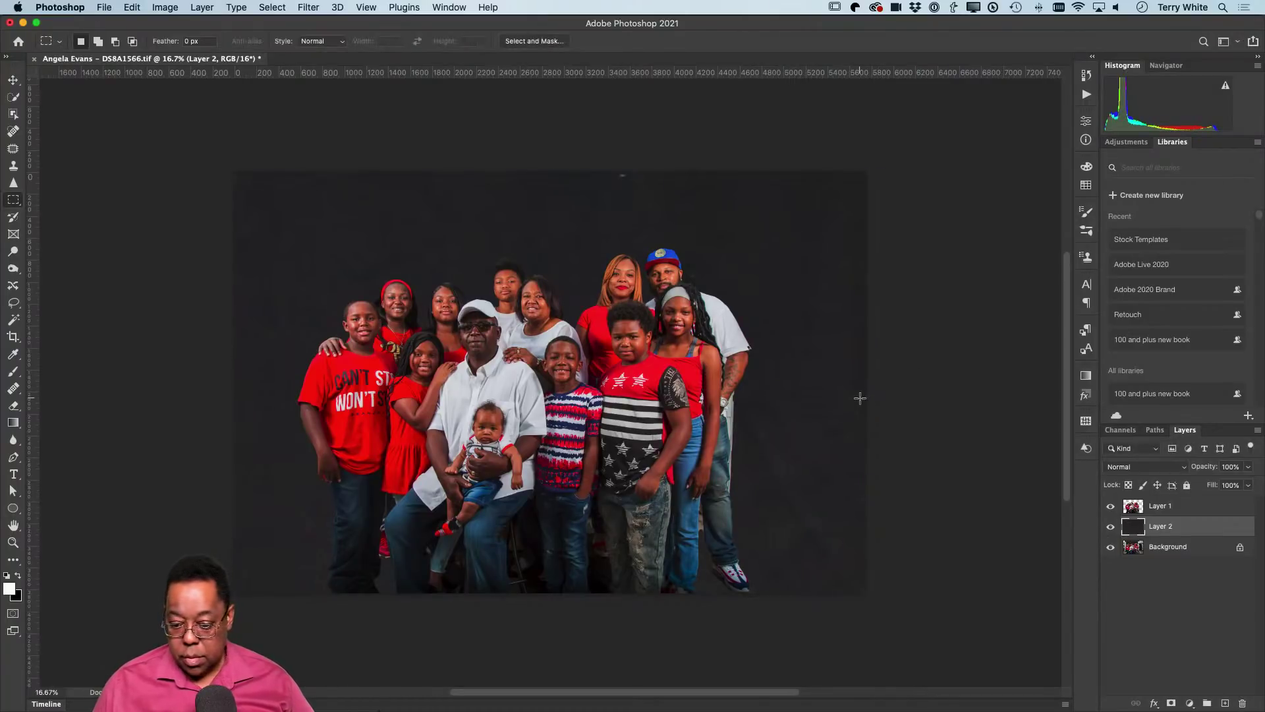
# Duplicate the family cut-out, backdrop and Background layers together into a new document
pyautogui.click(1173, 512)
pyautogui.keyDown('shift'); pyautogui.click(1170, 548); pyautogui.keyUp('shift')
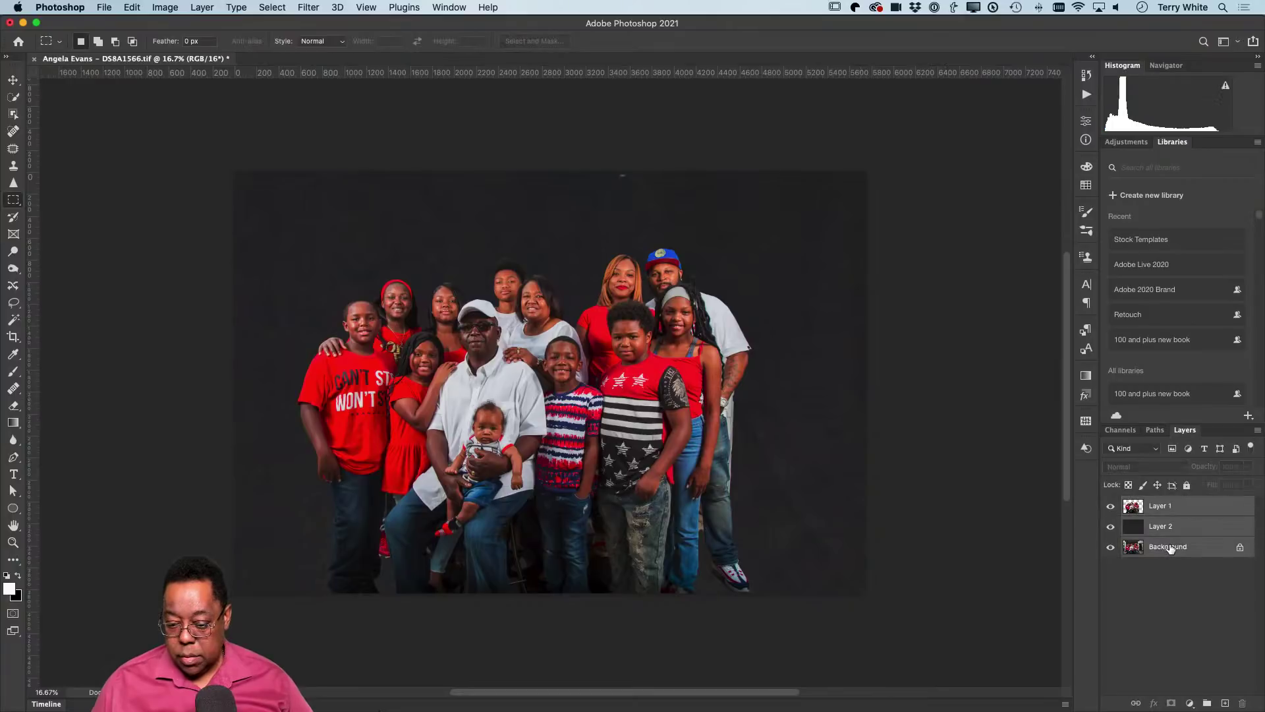
pyautogui.rightClick(1171, 548)
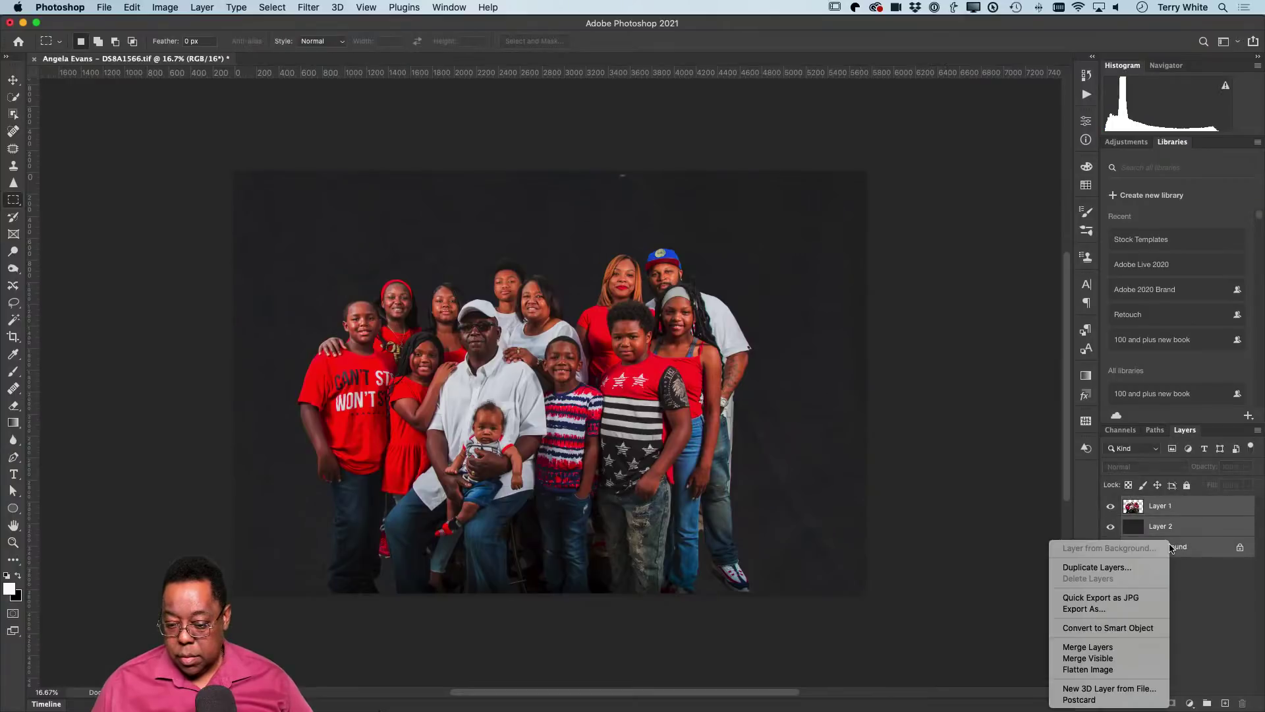
pyautogui.click(1097, 568)
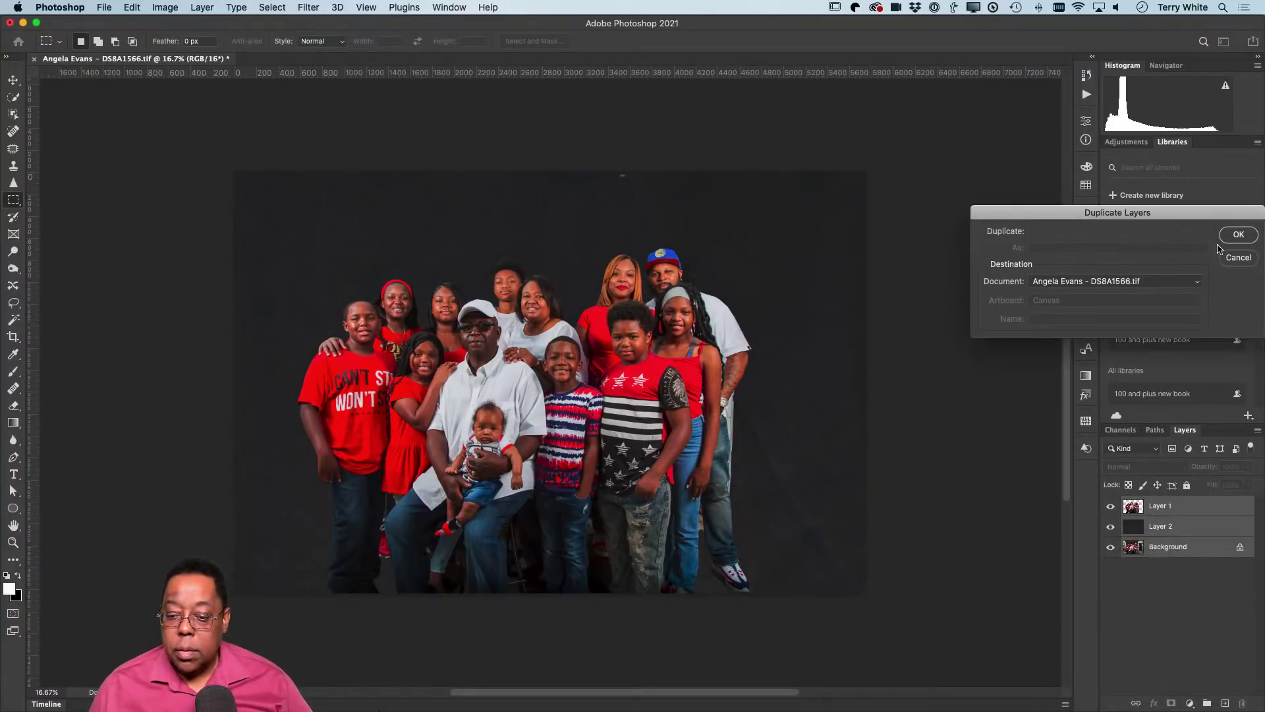
pyautogui.click(1099, 281)
pyautogui.click(1099, 292)
pyautogui.click(1239, 235)
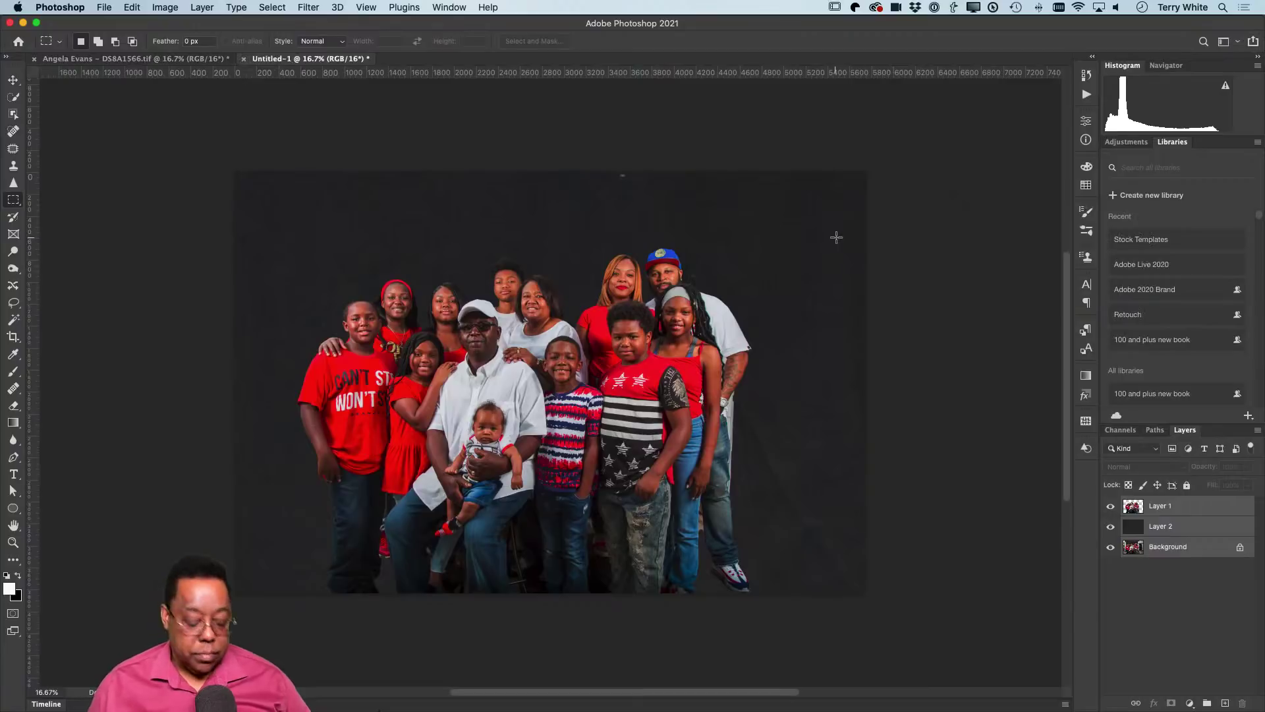
# Try to save the new document to the Desktop in Photoshop format, named with the client's first name followed by Group
pyautogui.press('super+s')
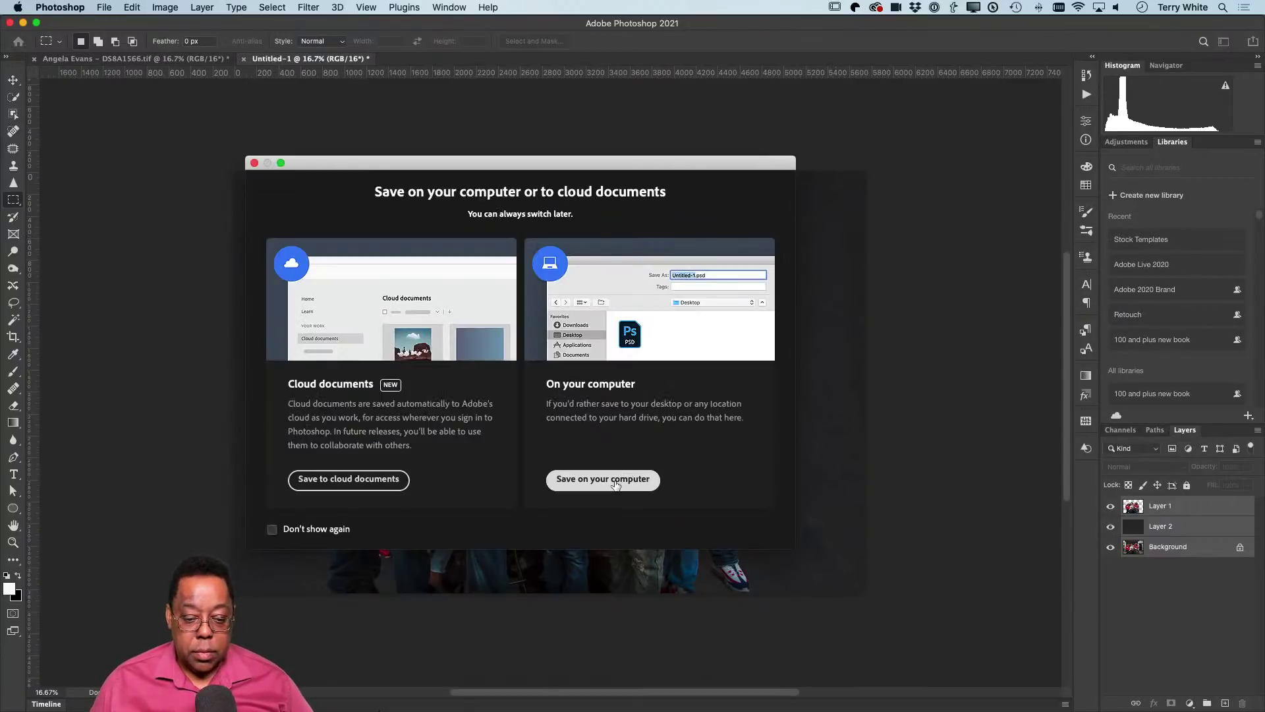
pyautogui.press('Return')
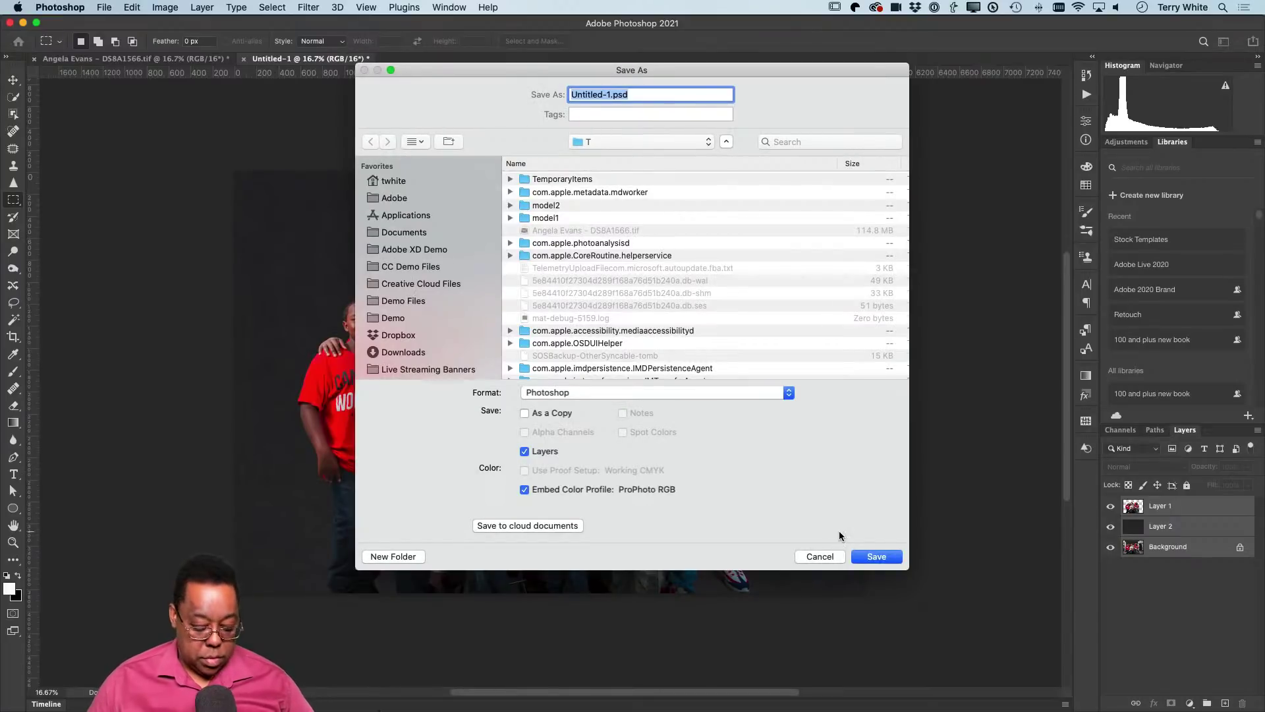
pyautogui.write('Ang')
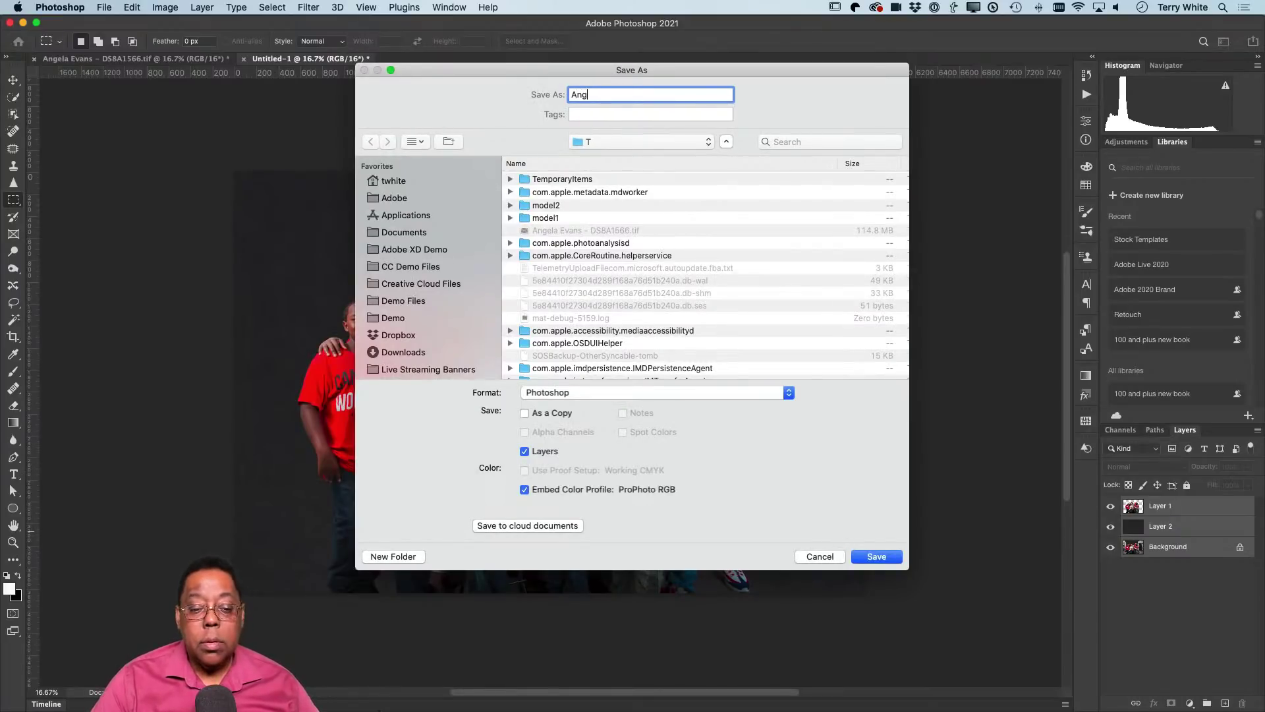
pyautogui.write('elaGroup')
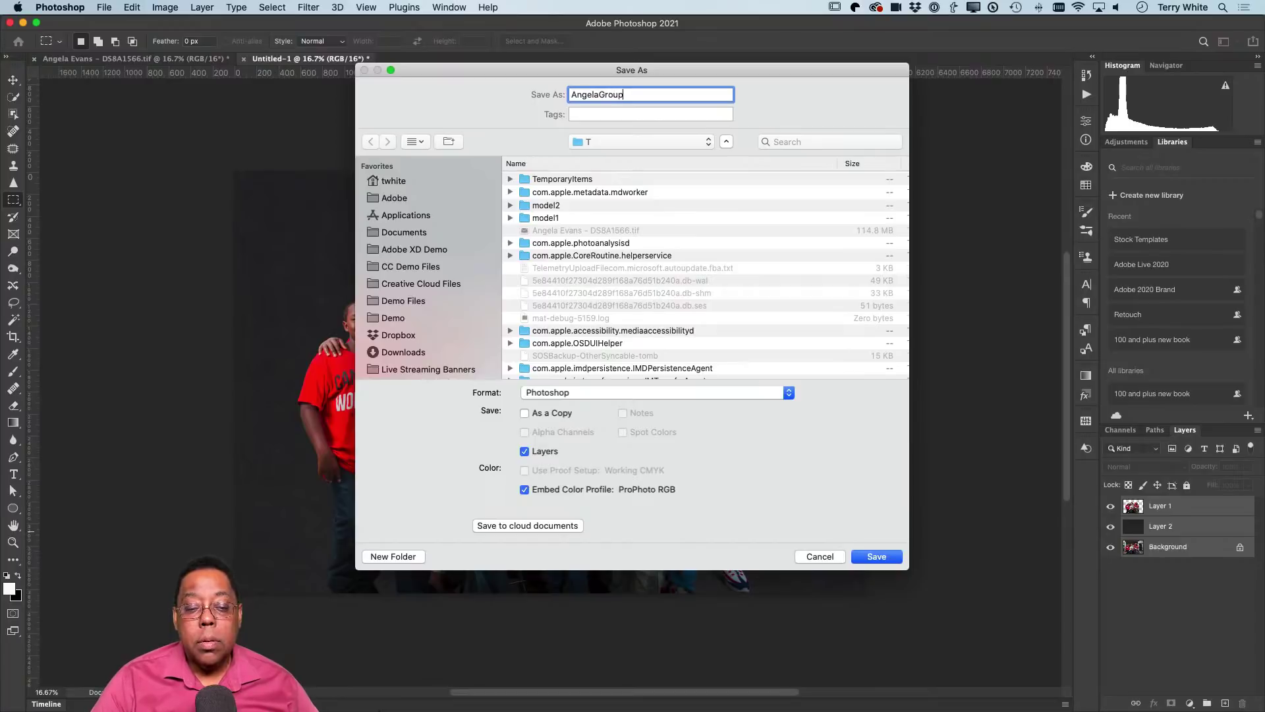
pyautogui.press('super+d')
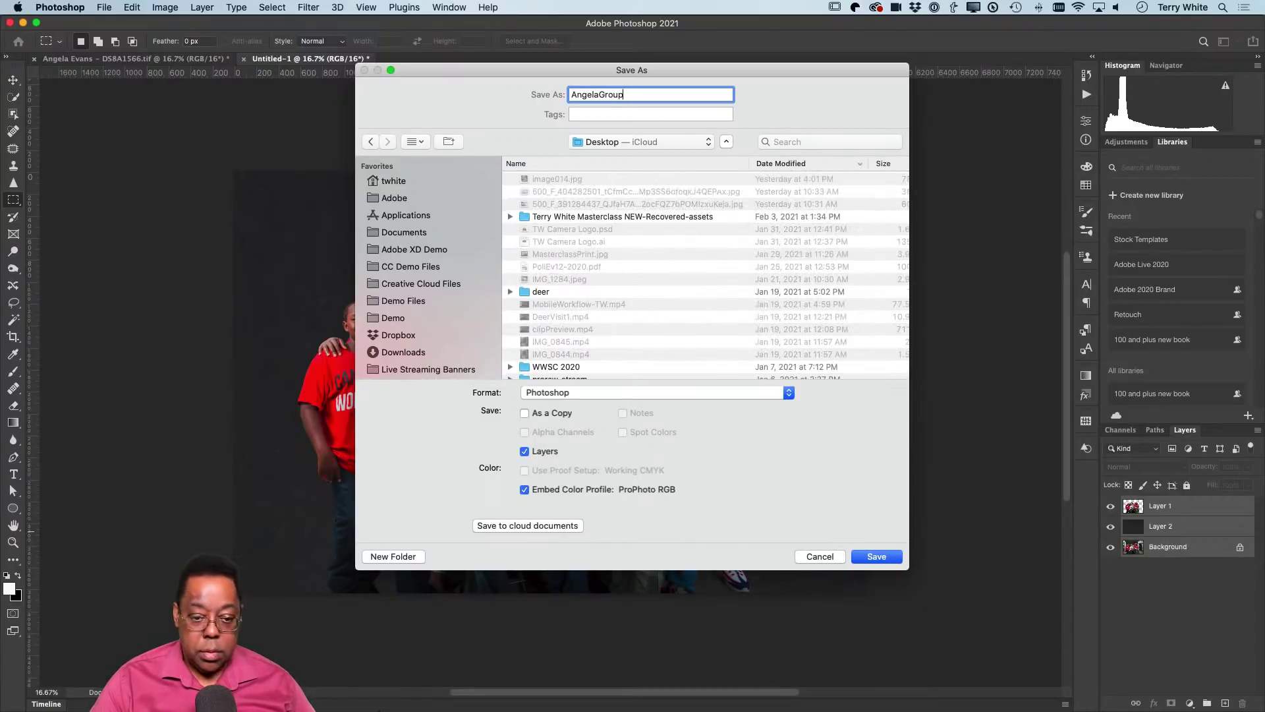
pyautogui.press('Return')
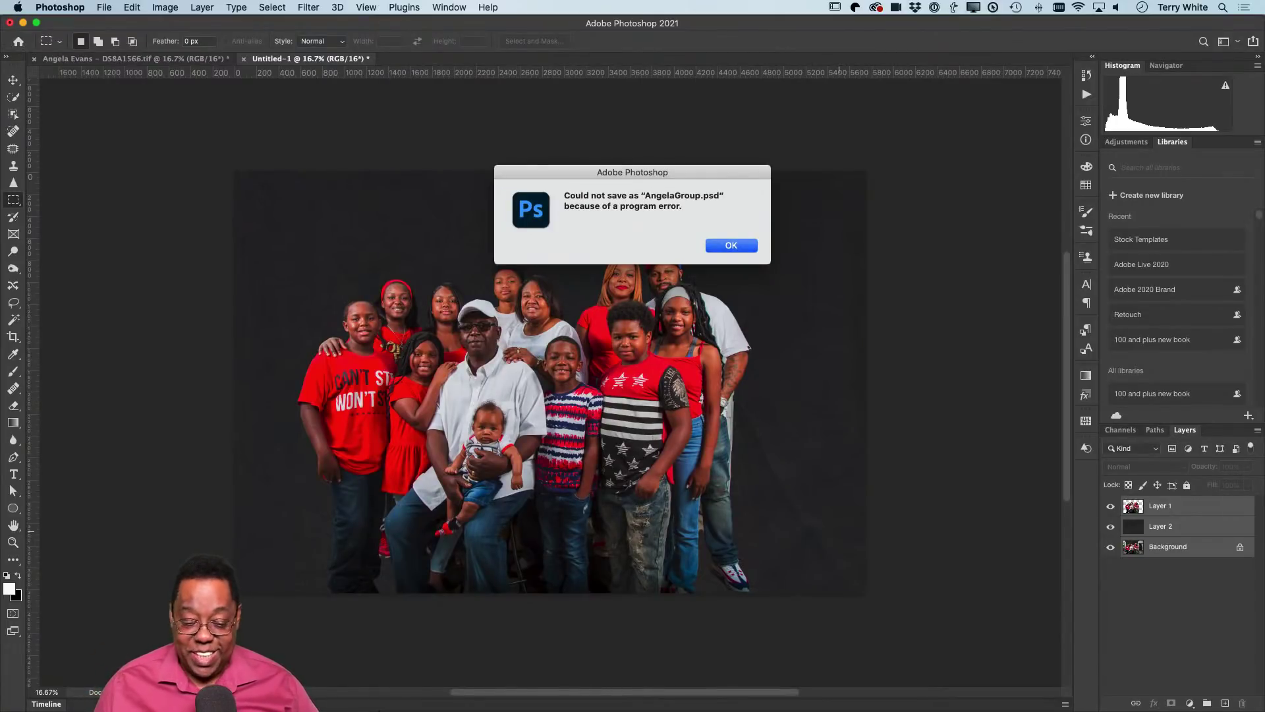
pyautogui.click(734, 249)
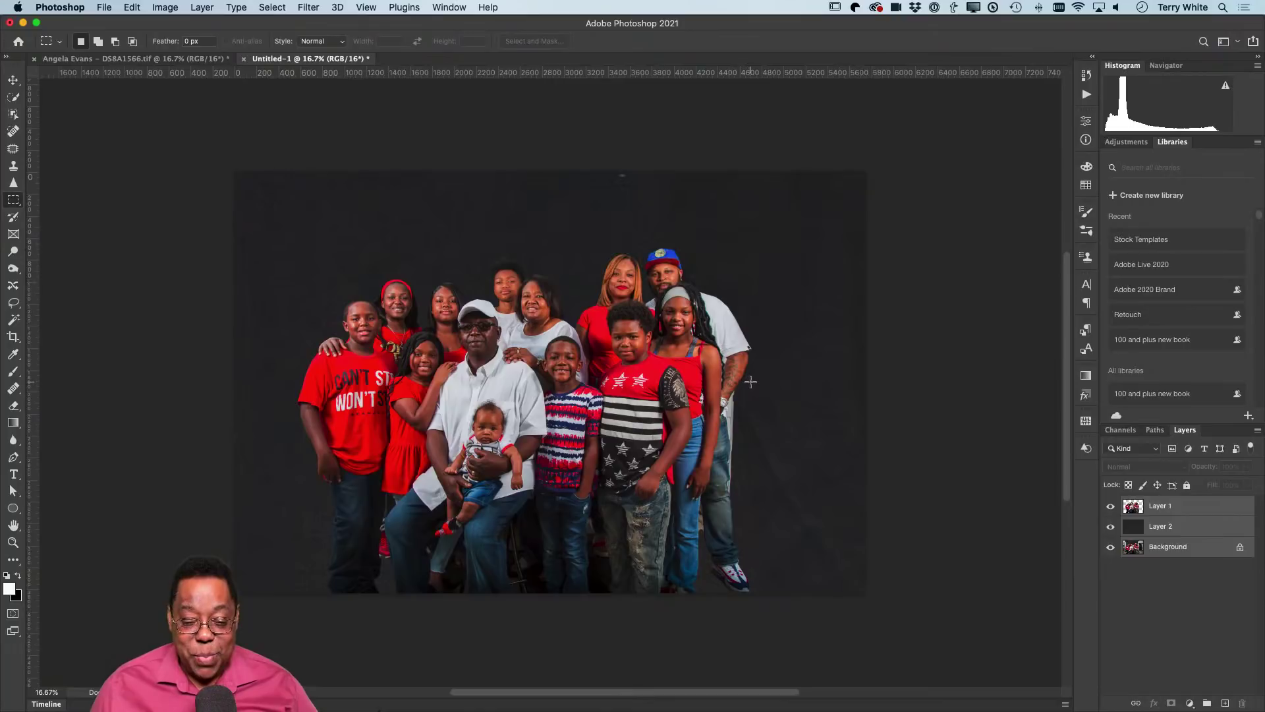
# Close the duplicated document and the original family photo without saving either one
pyautogui.press('super+w')
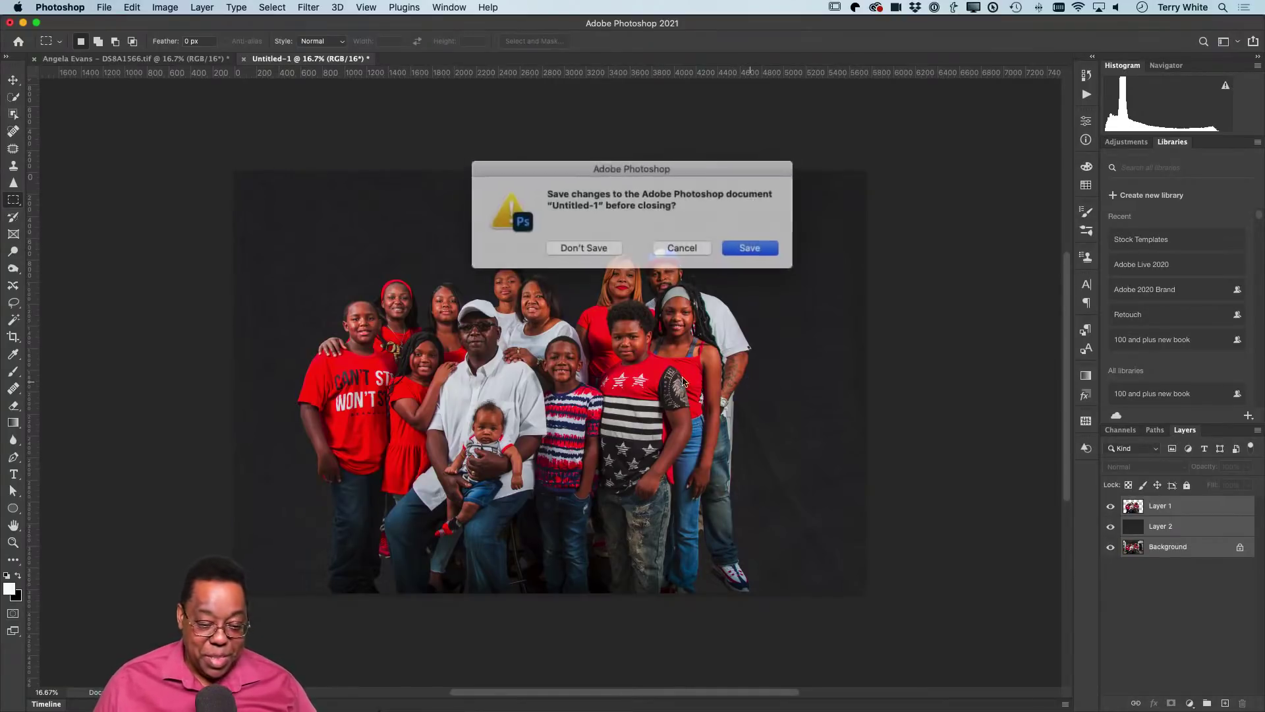
pyautogui.click(585, 245)
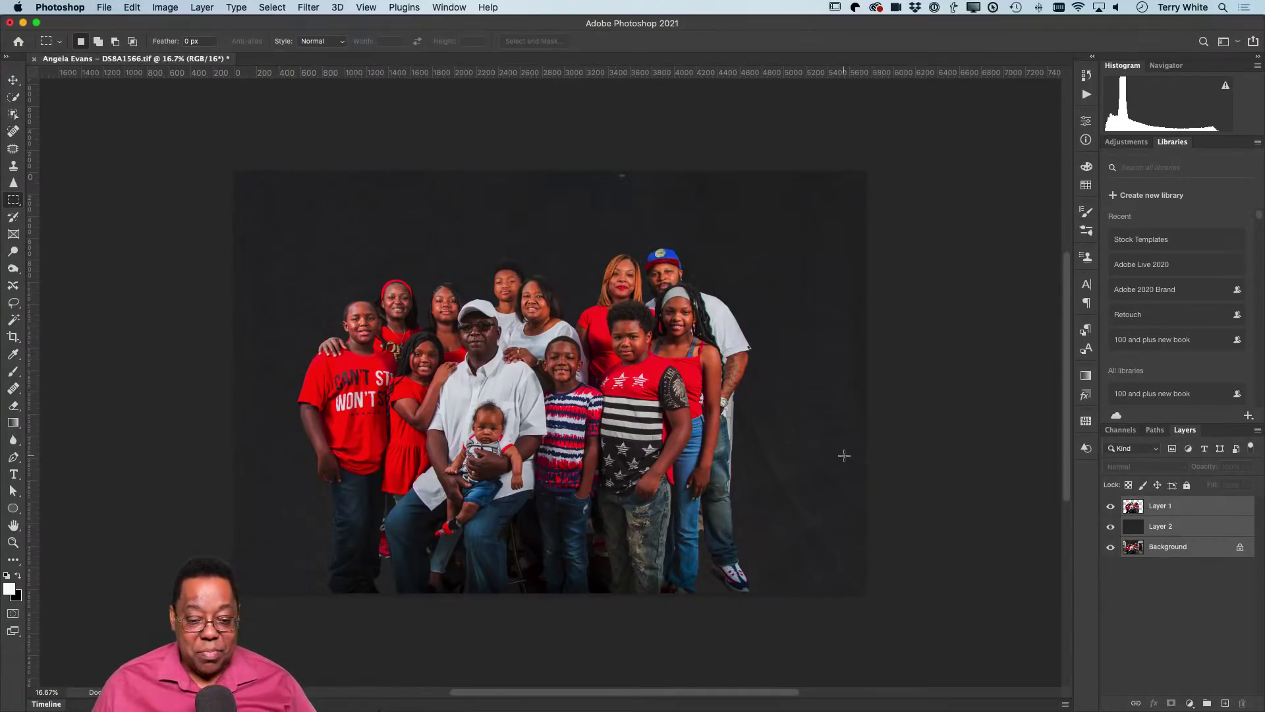
pyautogui.press('super+w')
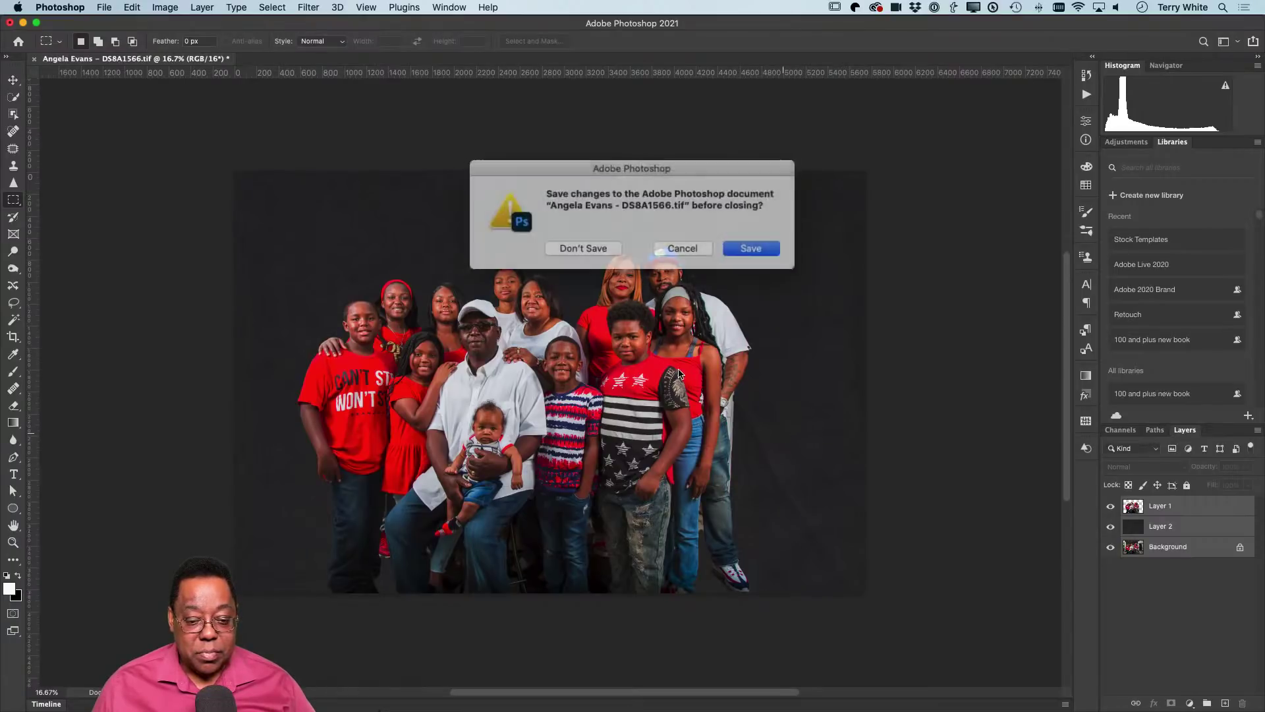
pyautogui.click(576, 245)
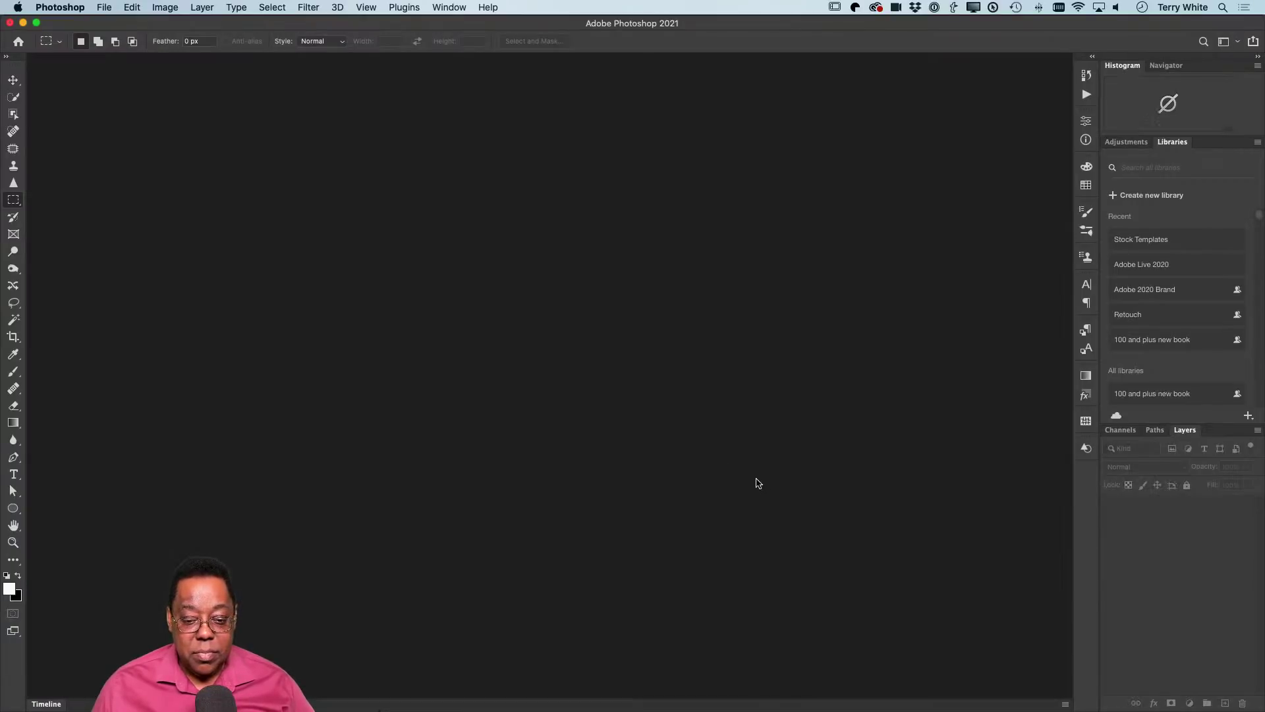
# Switch to Lightroom and open the photo of the brown horse in the dry grass field in single-photo view
pyautogui.press('super+Tab')
pyautogui.press('super+Tab')
pyautogui.press('super+shift+Tab')
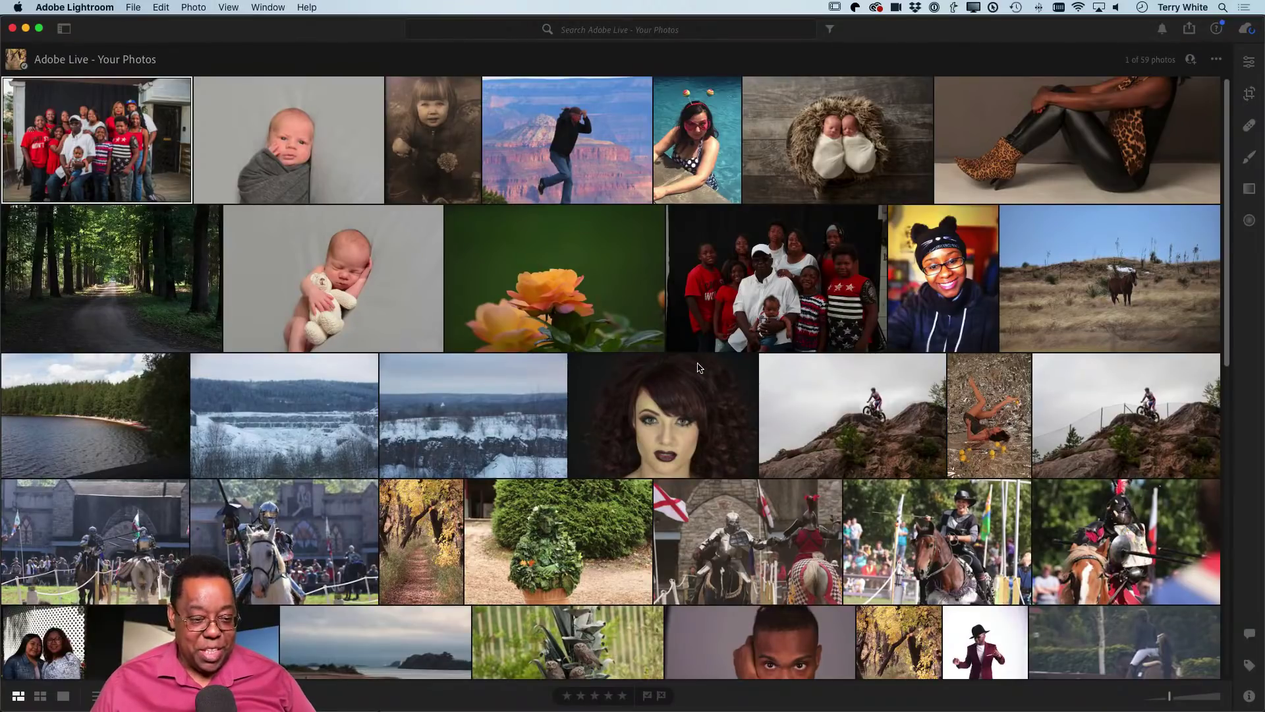
pyautogui.click(1098, 311)
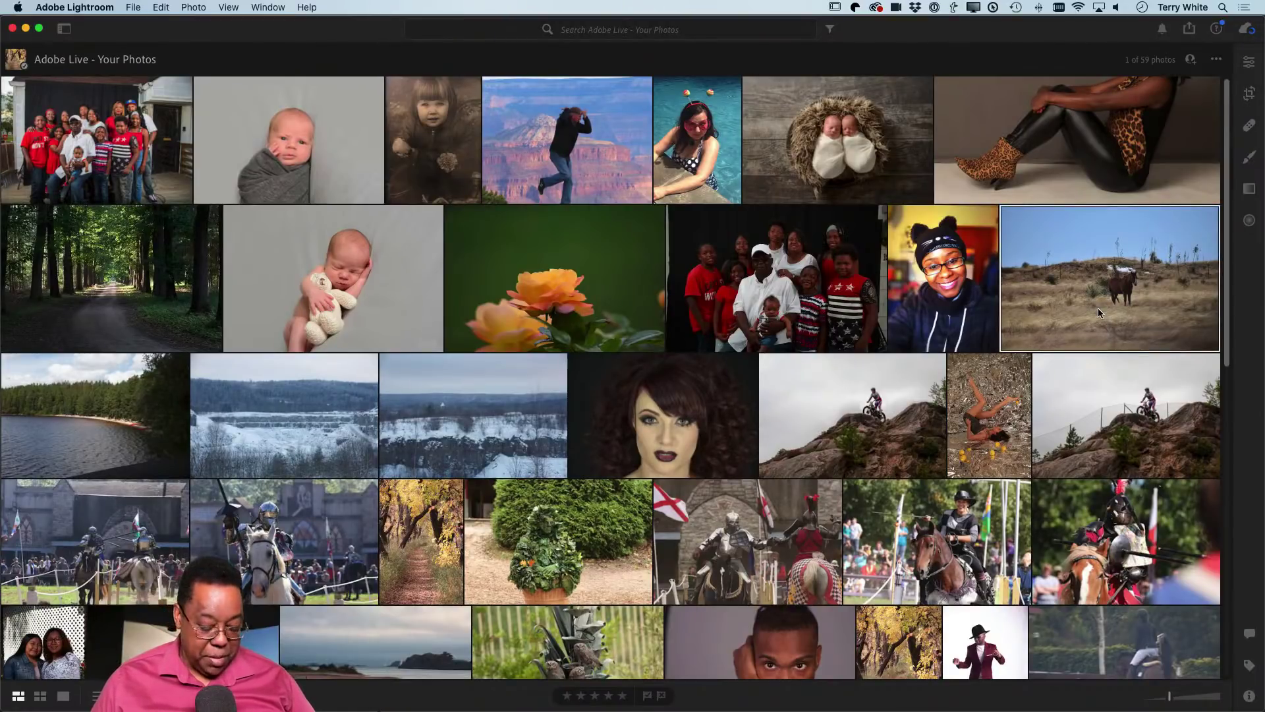
pyautogui.doubleClick(1097, 309)
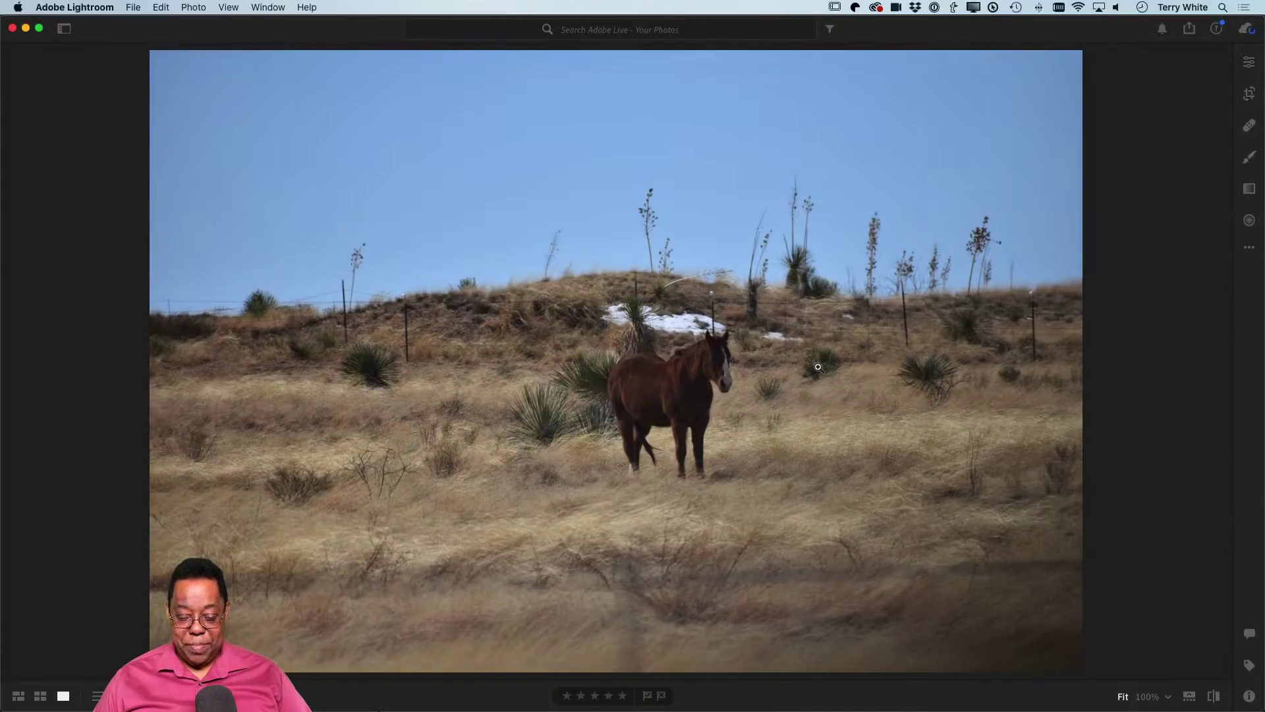
# Examine the horse's head and body close up, and return to the full photo
pyautogui.click(728, 354)
pyautogui.moveTo(638, 412); pyautogui.dragTo(781, 373)
pyautogui.click(781, 374)
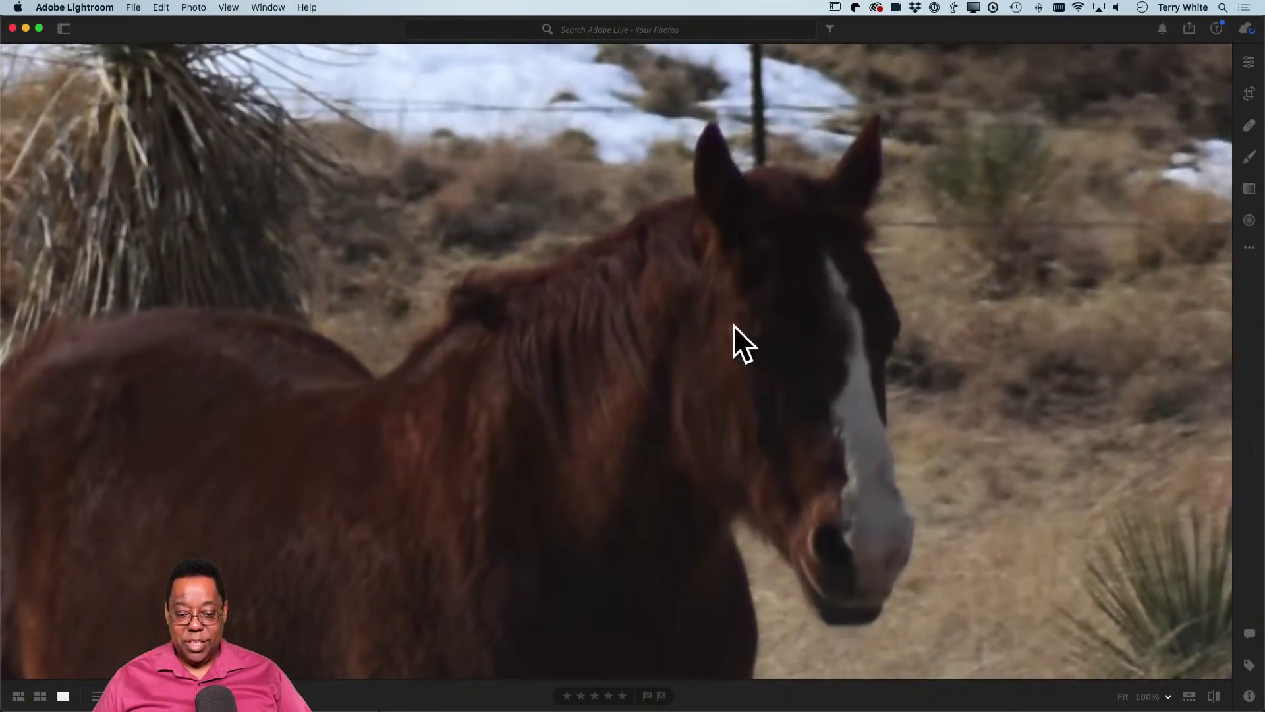
pyautogui.press('Right')
pyautogui.click(794, 358)
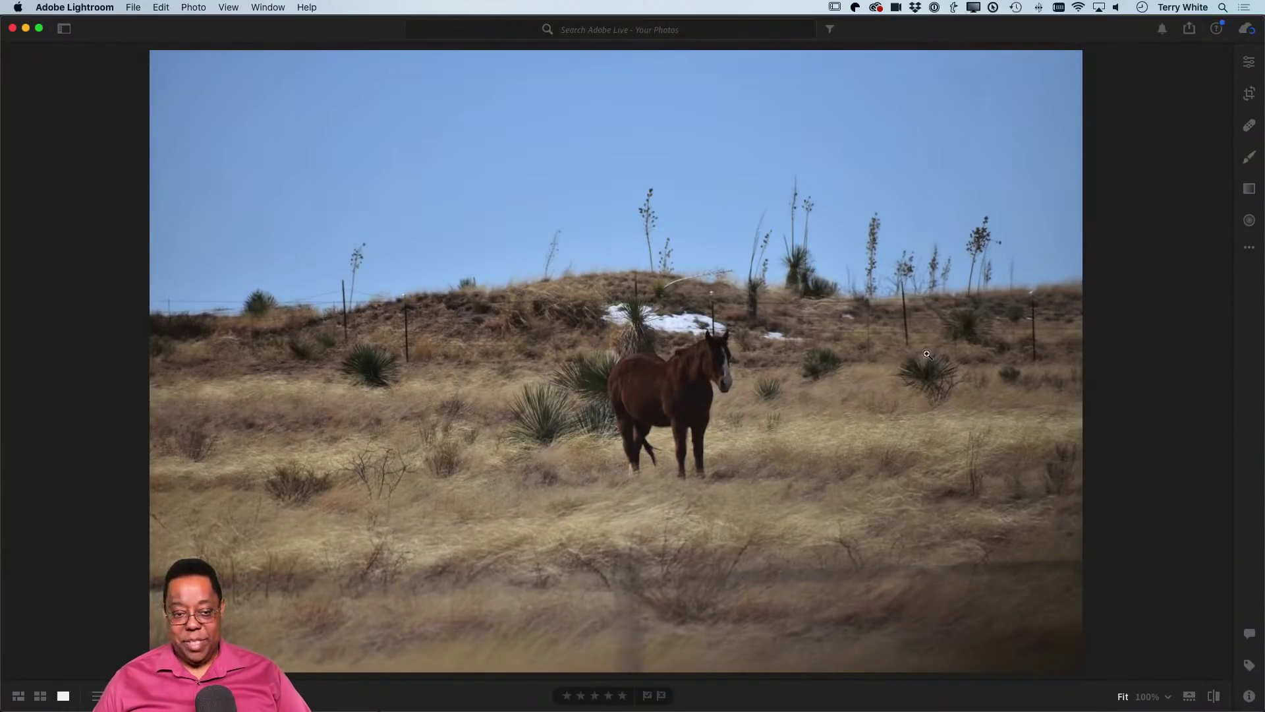
# Crop the horse photo to a wider custom ratio, trimming the left side, the foreground grass and the upper sky
pyautogui.click(1249, 92)
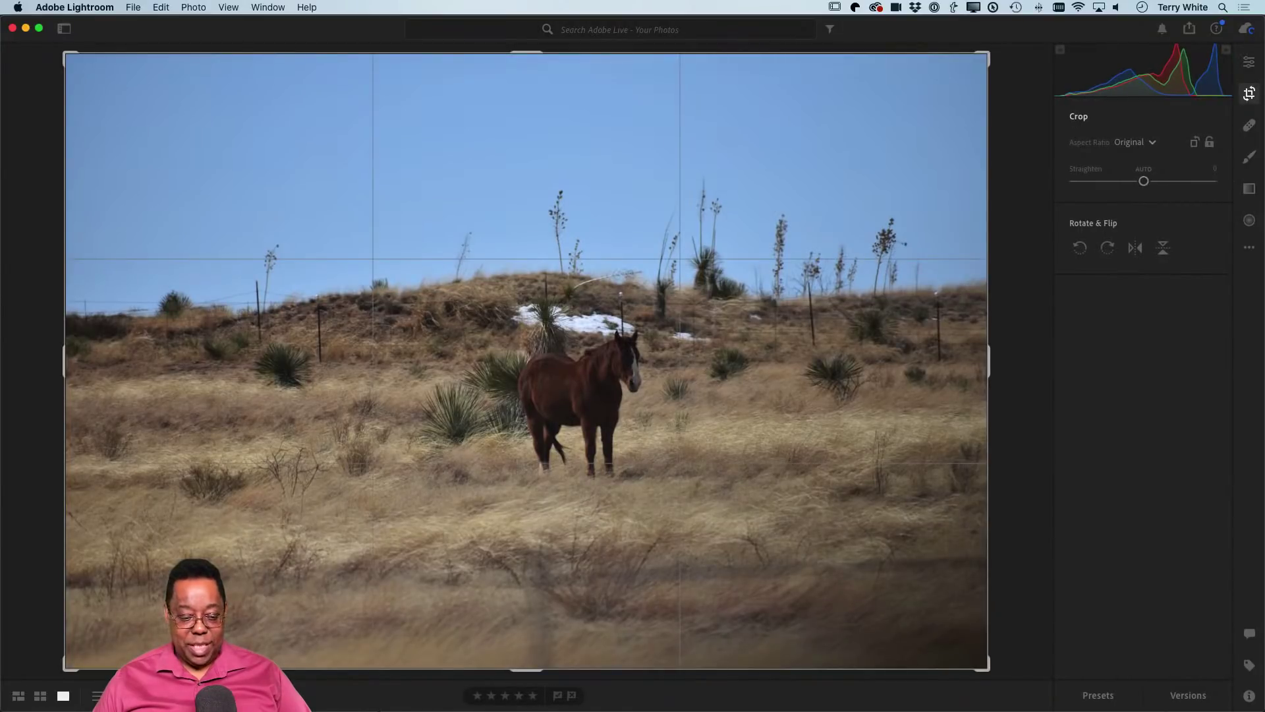
pyautogui.moveTo(69, 667); pyautogui.dragTo(159, 606)
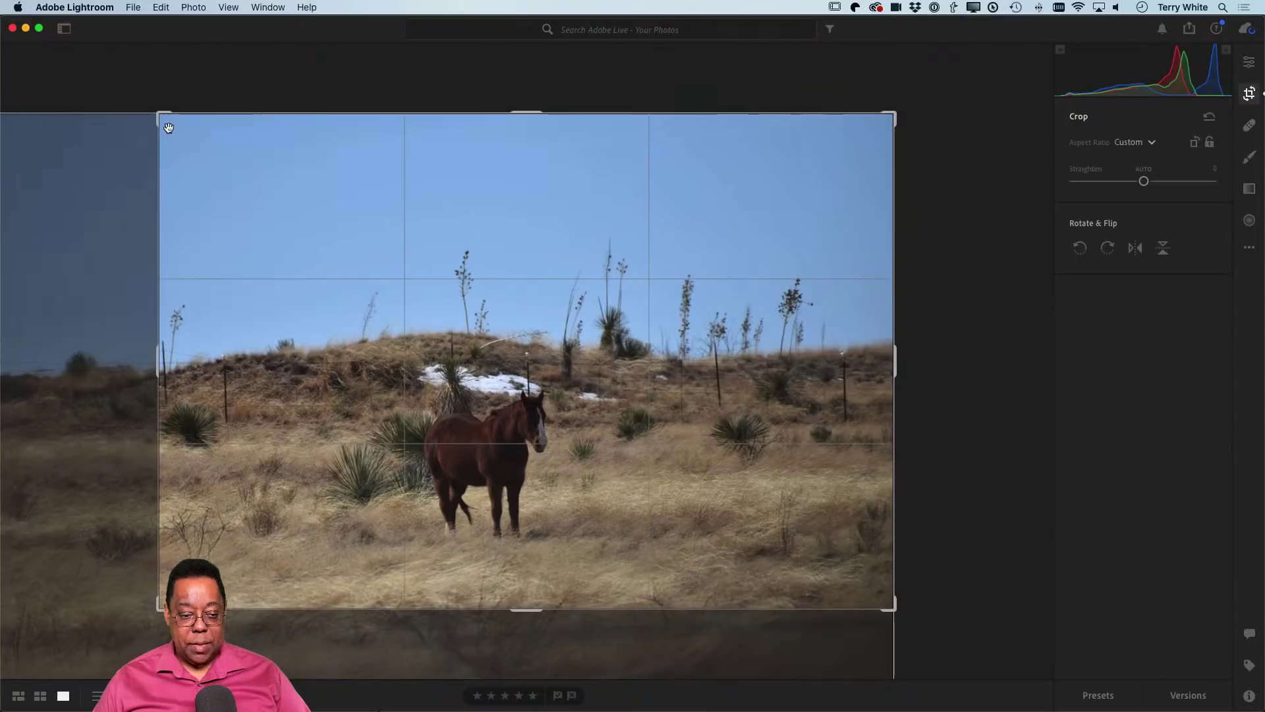
pyautogui.moveTo(160, 117); pyautogui.dragTo(210, 176)
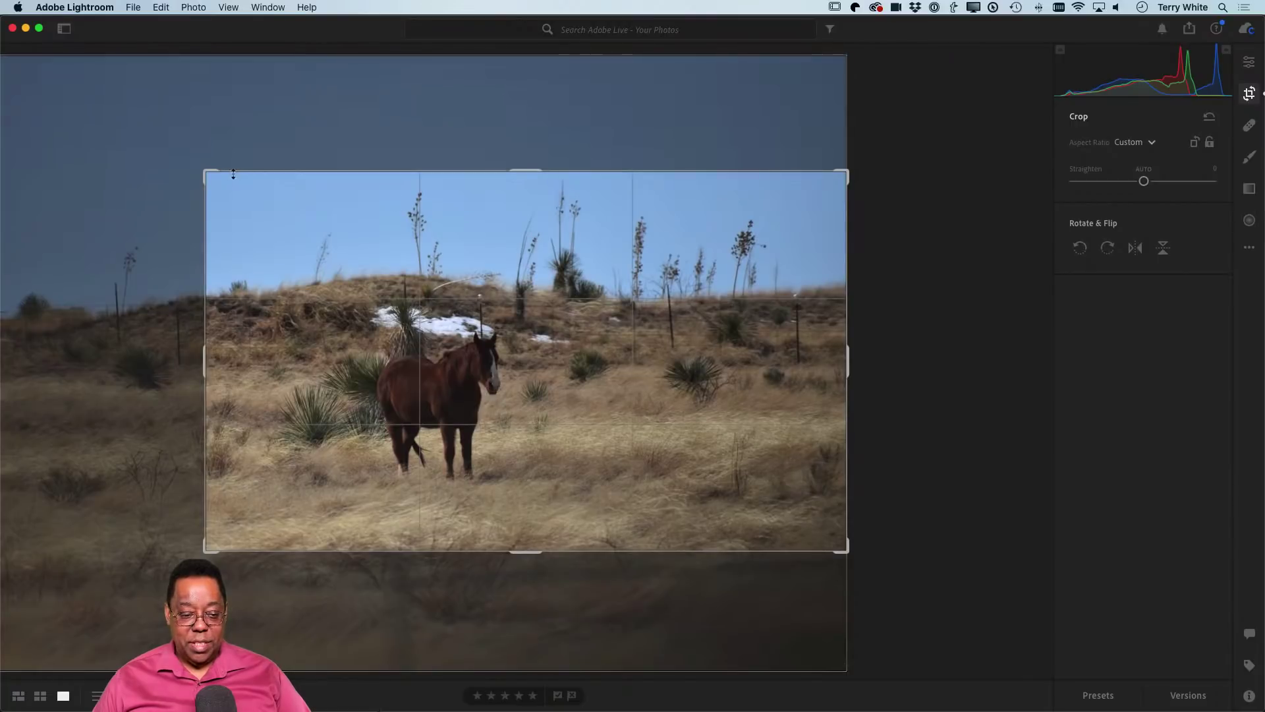
pyautogui.moveTo(208, 170); pyautogui.dragTo(222, 181)
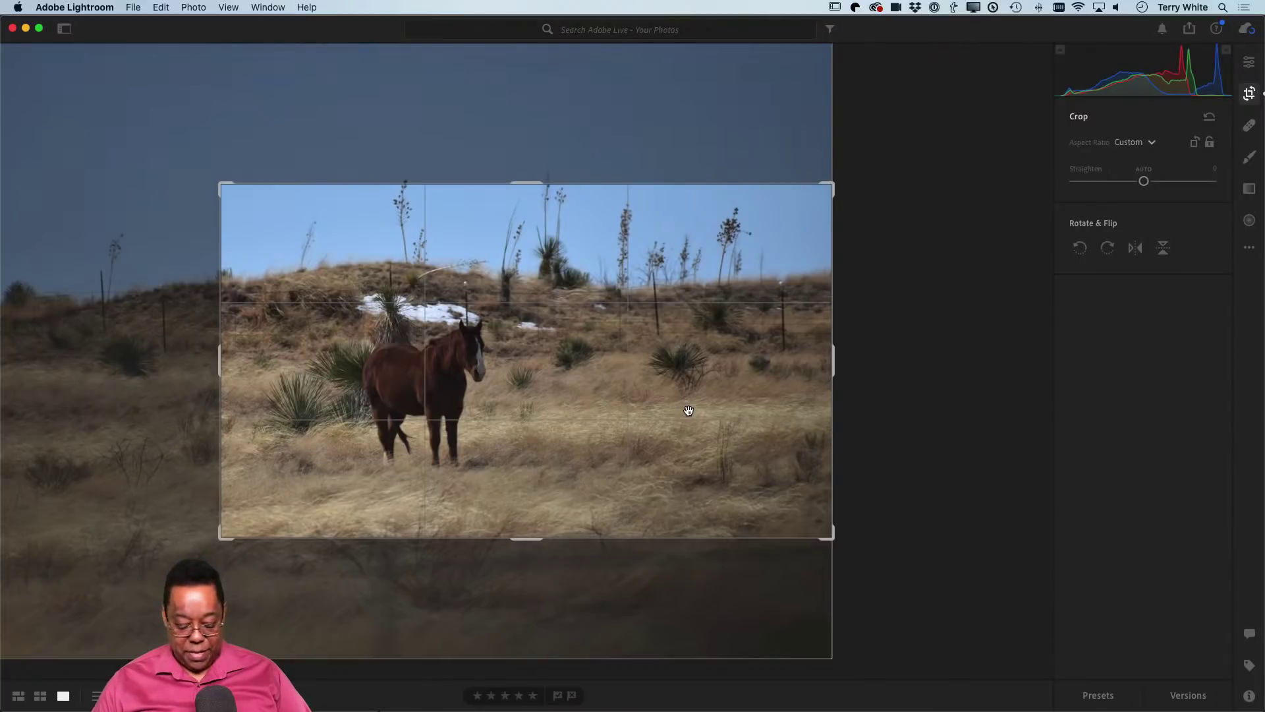
pyautogui.press('r')
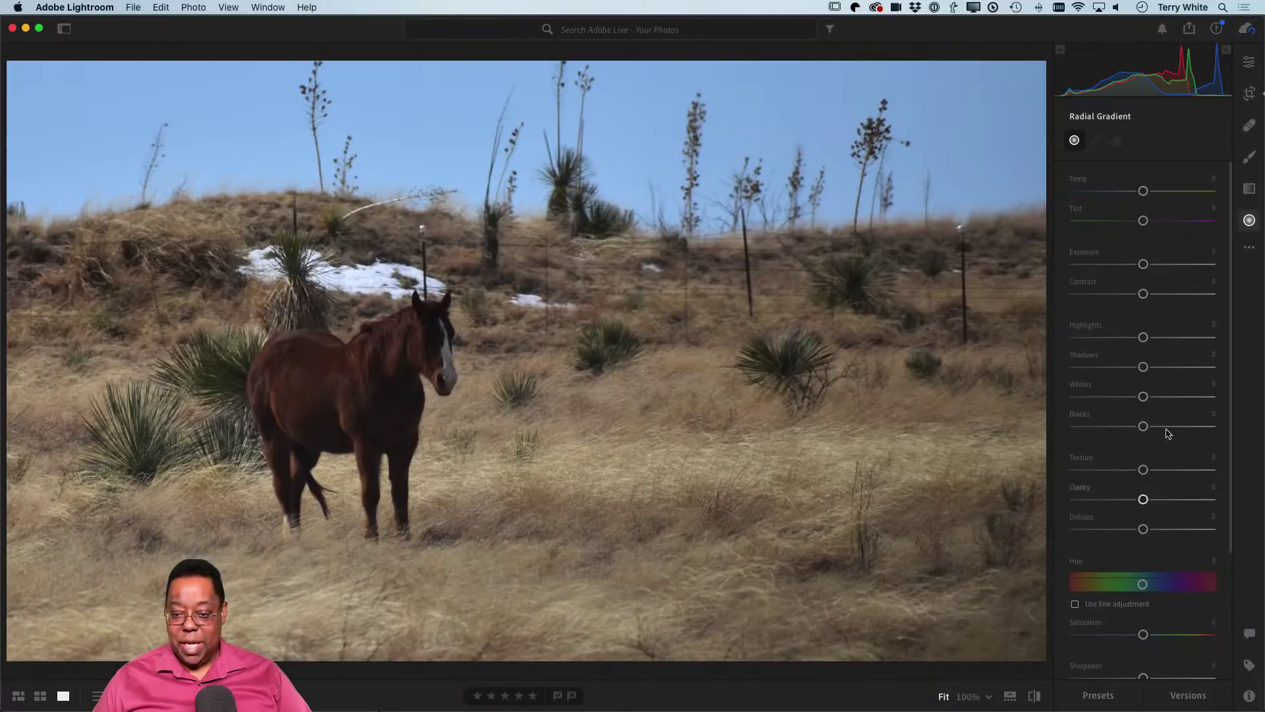
# Apply automatic adjustments to the cropped horse photo and expand its Light settings
pyautogui.click(1249, 61)
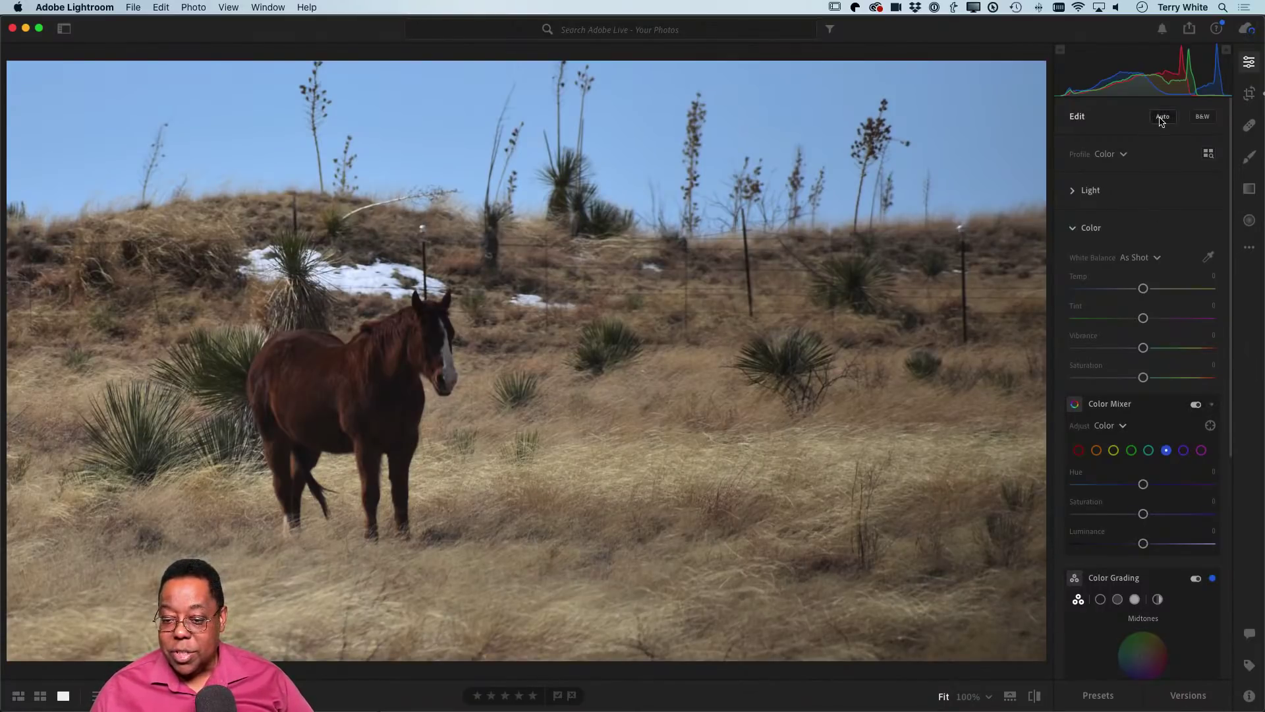
pyautogui.click(1120, 156)
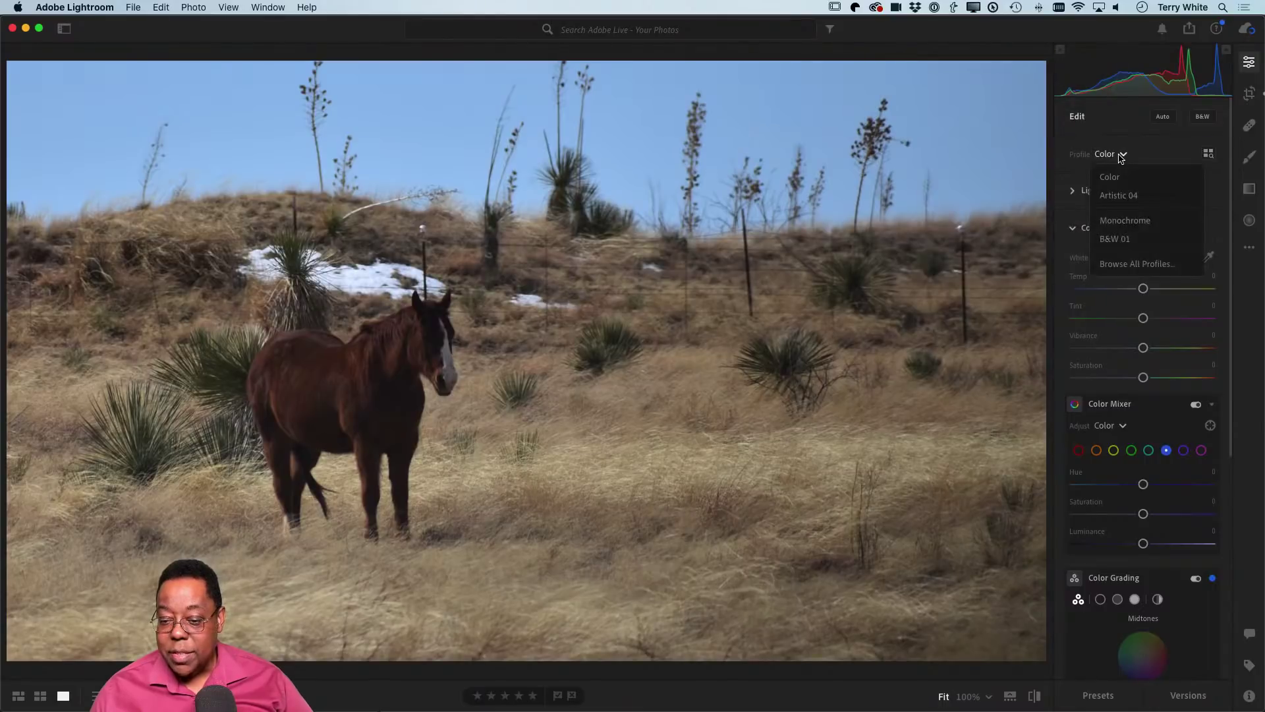
pyautogui.click(1158, 118)
pyautogui.click(1162, 117)
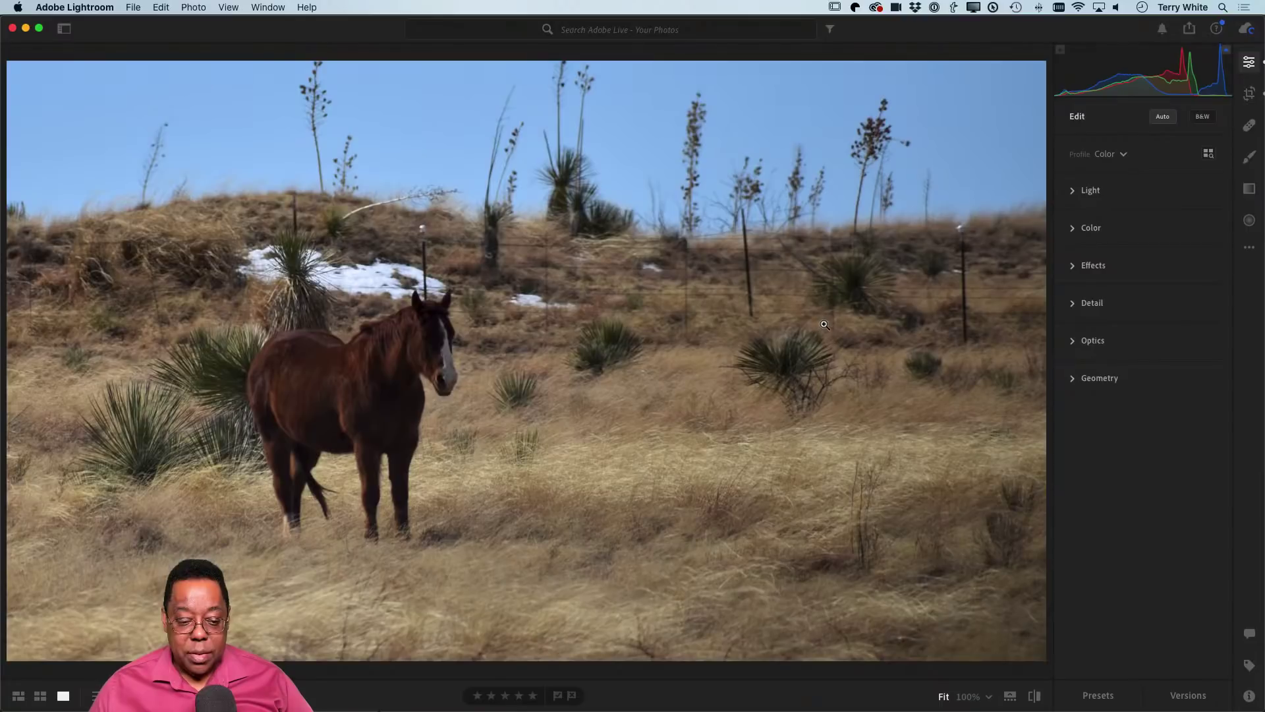
pyautogui.click(1079, 193)
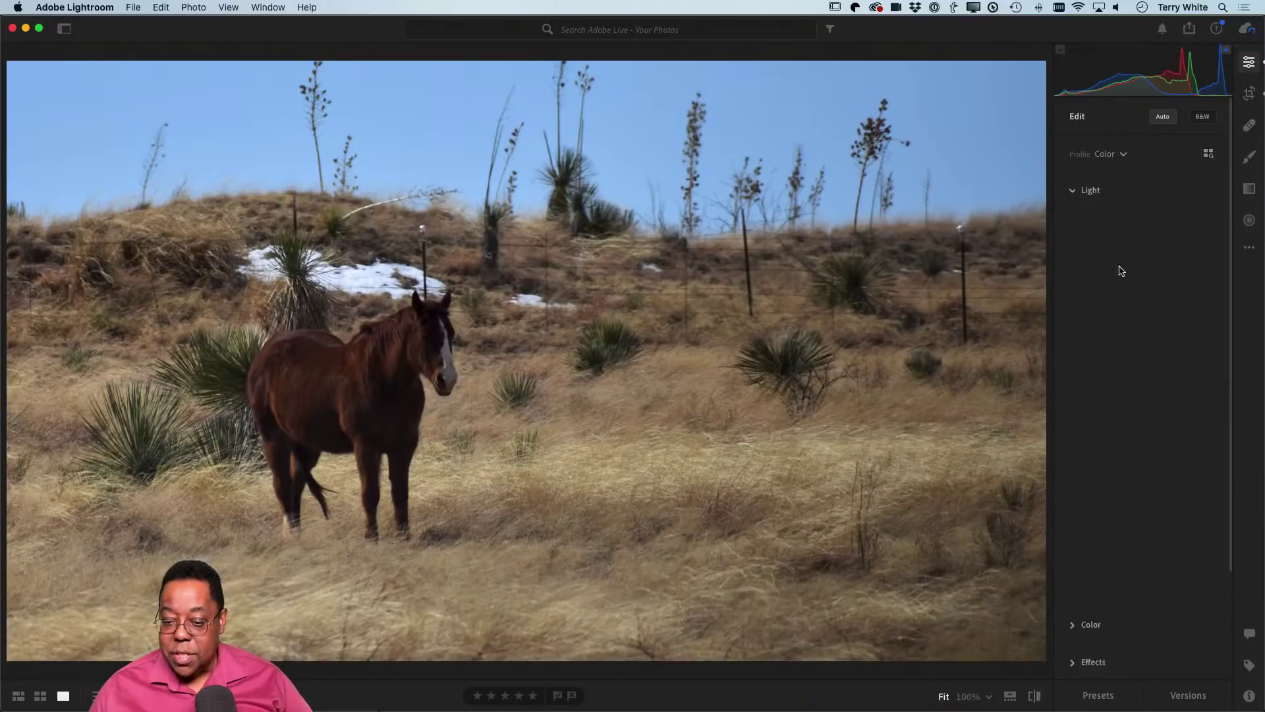
# Raise the horse photo's shadows to +100 and sharpening to 83, checking the sharpness on the horse's head
pyautogui.moveTo(1158, 321); pyautogui.dragTo(1223, 325)
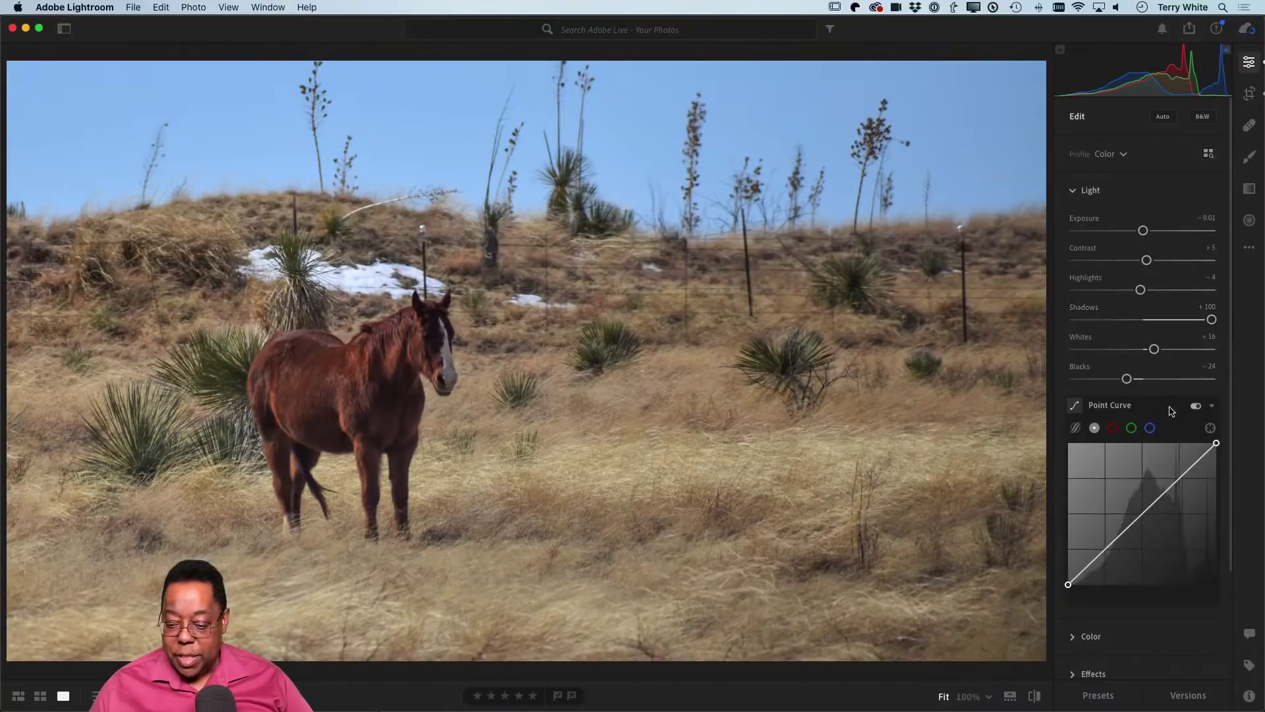
pyautogui.scroll(-4, 1112, 527)
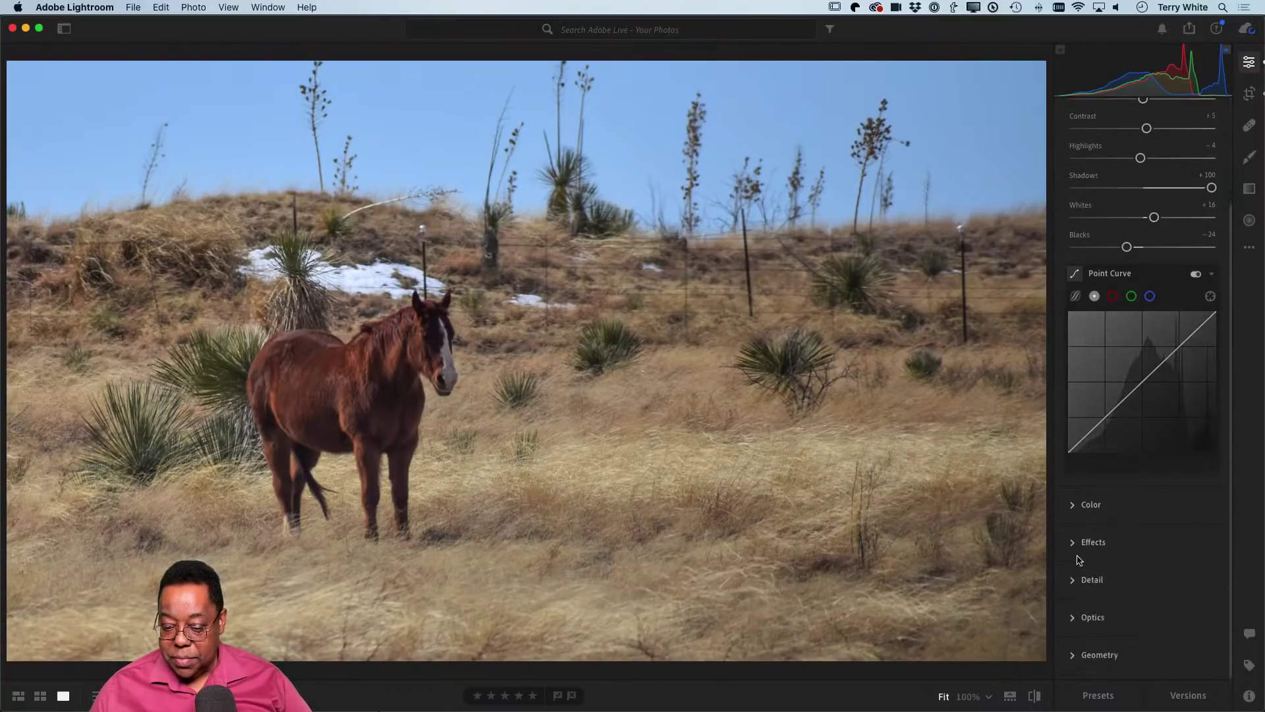
pyautogui.keyDown('alt'); pyautogui.click(1072, 580); pyautogui.keyUp('alt')
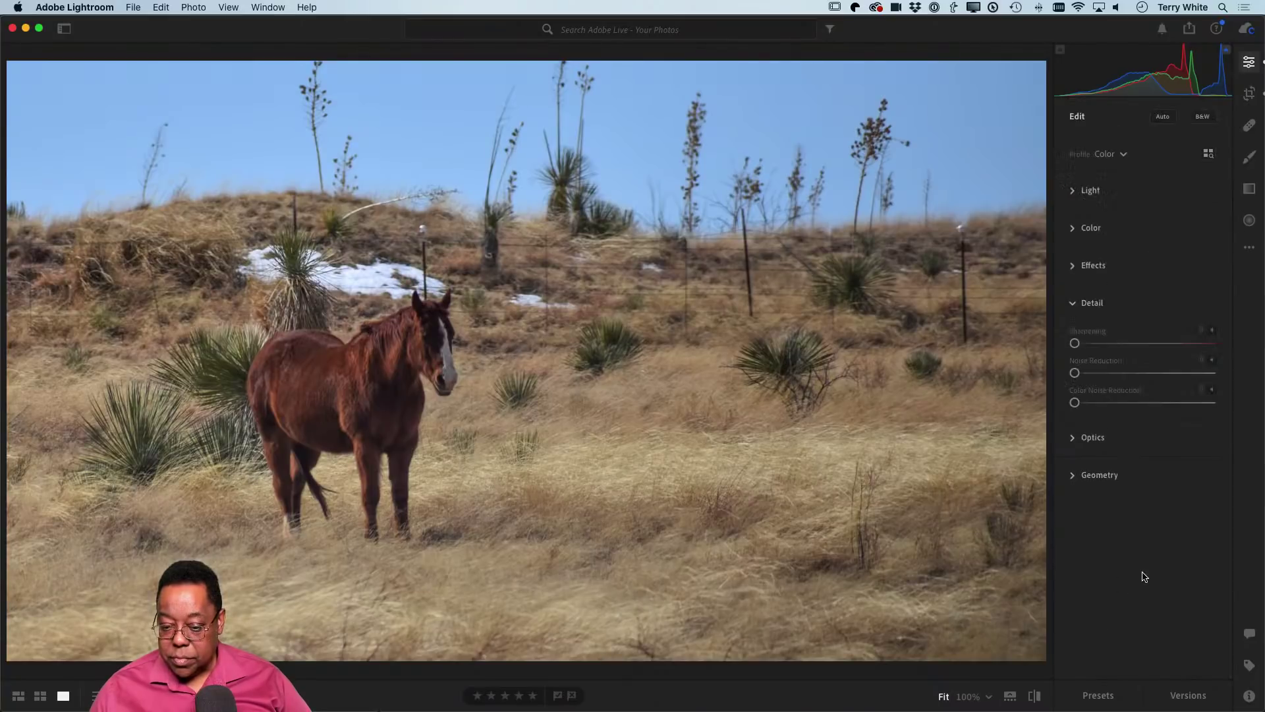
pyautogui.moveTo(1077, 344); pyautogui.dragTo(1154, 342)
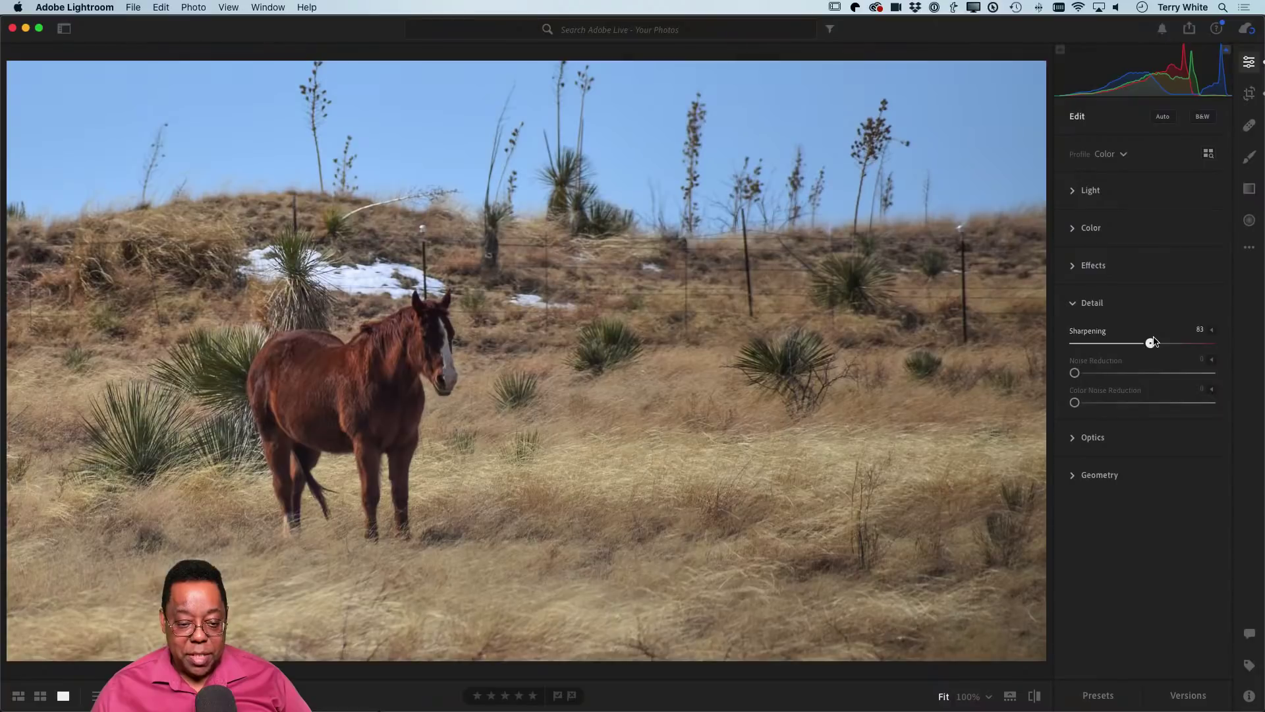
pyautogui.click(425, 356)
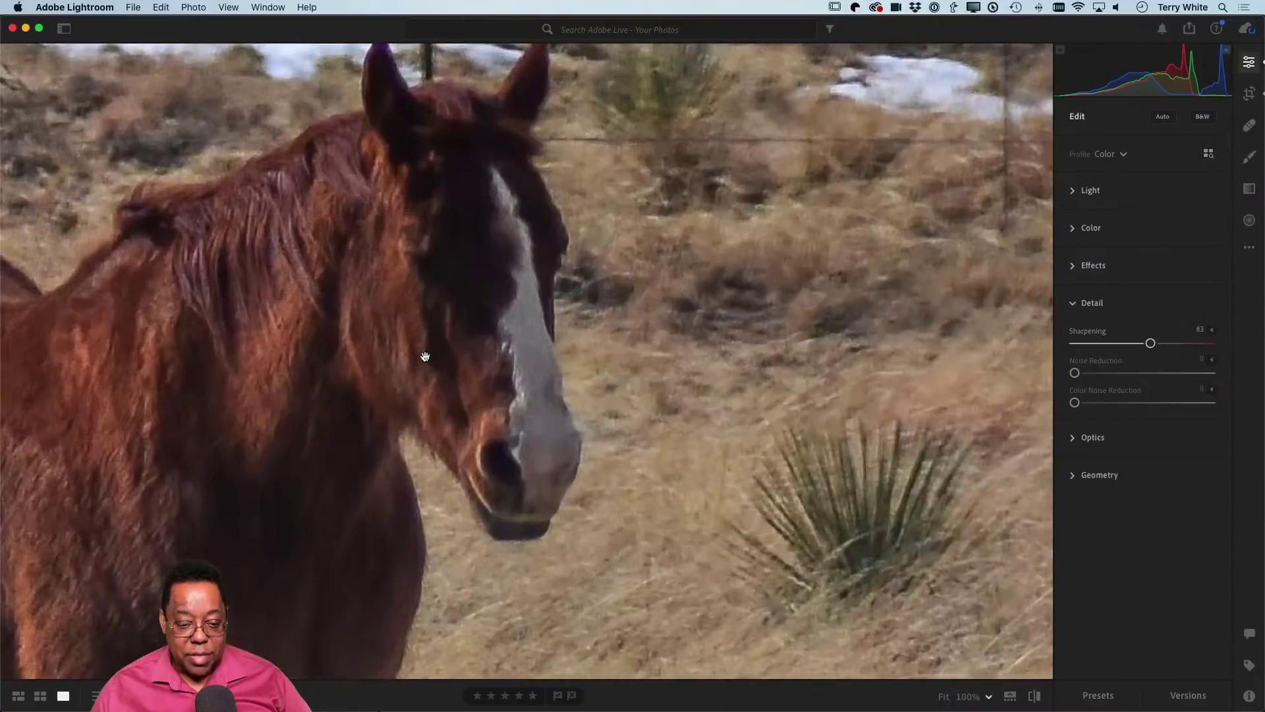
pyautogui.click(426, 357)
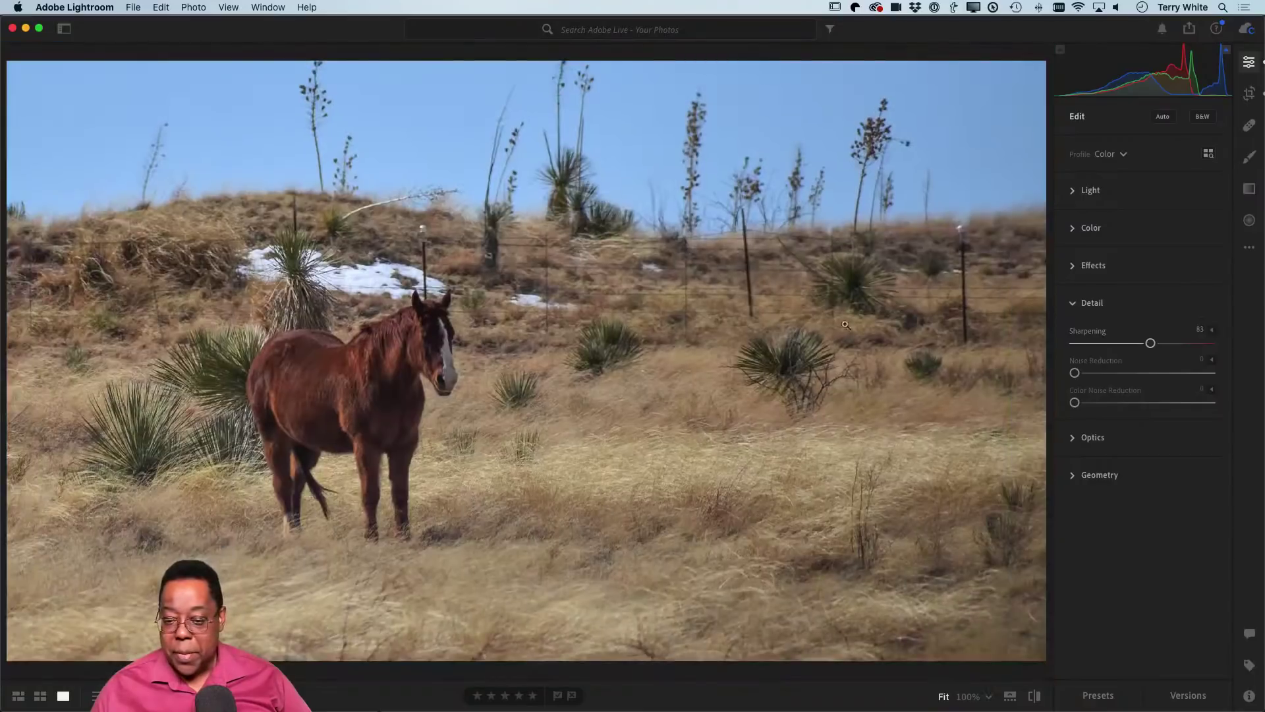
# Set the photo's texture to +21 and clarity to +20 in the Effects settings
pyautogui.click(1072, 267)
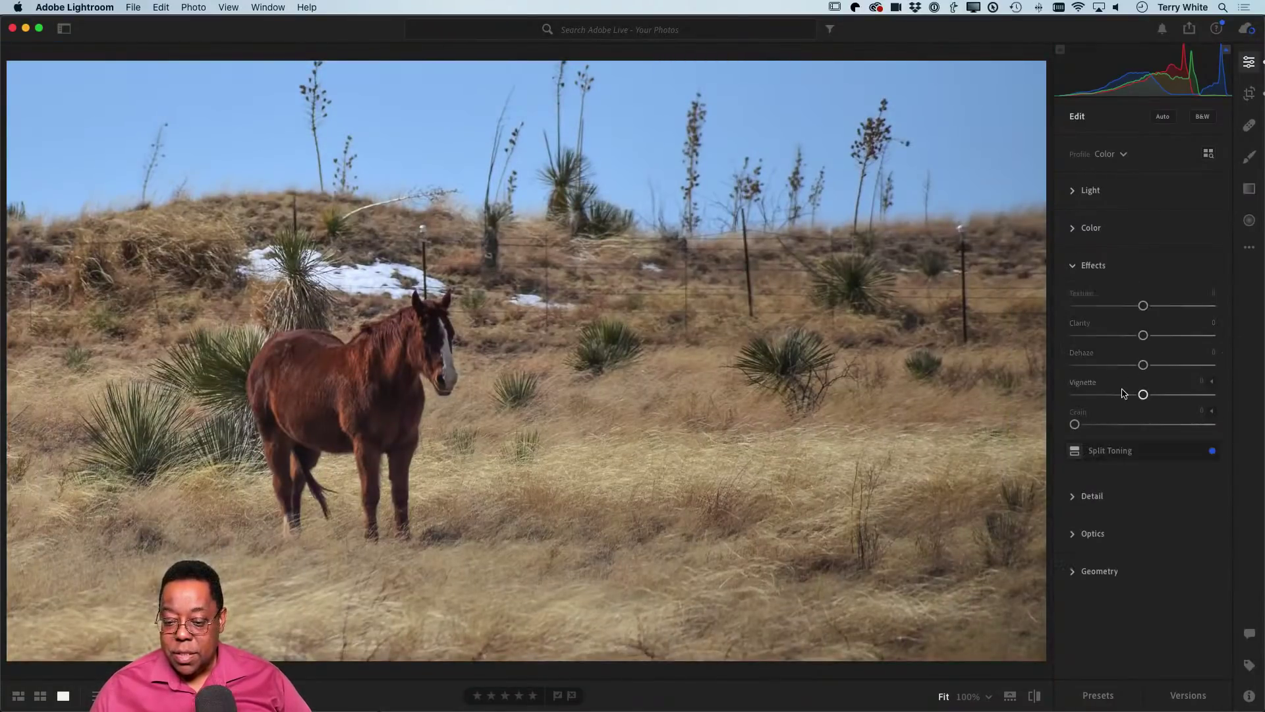
pyautogui.moveTo(1145, 308)
pyautogui.mouseDown()
pyautogui.moveTo(1221, 310)
pyautogui.moveTo(1159, 312)
pyautogui.mouseUp()
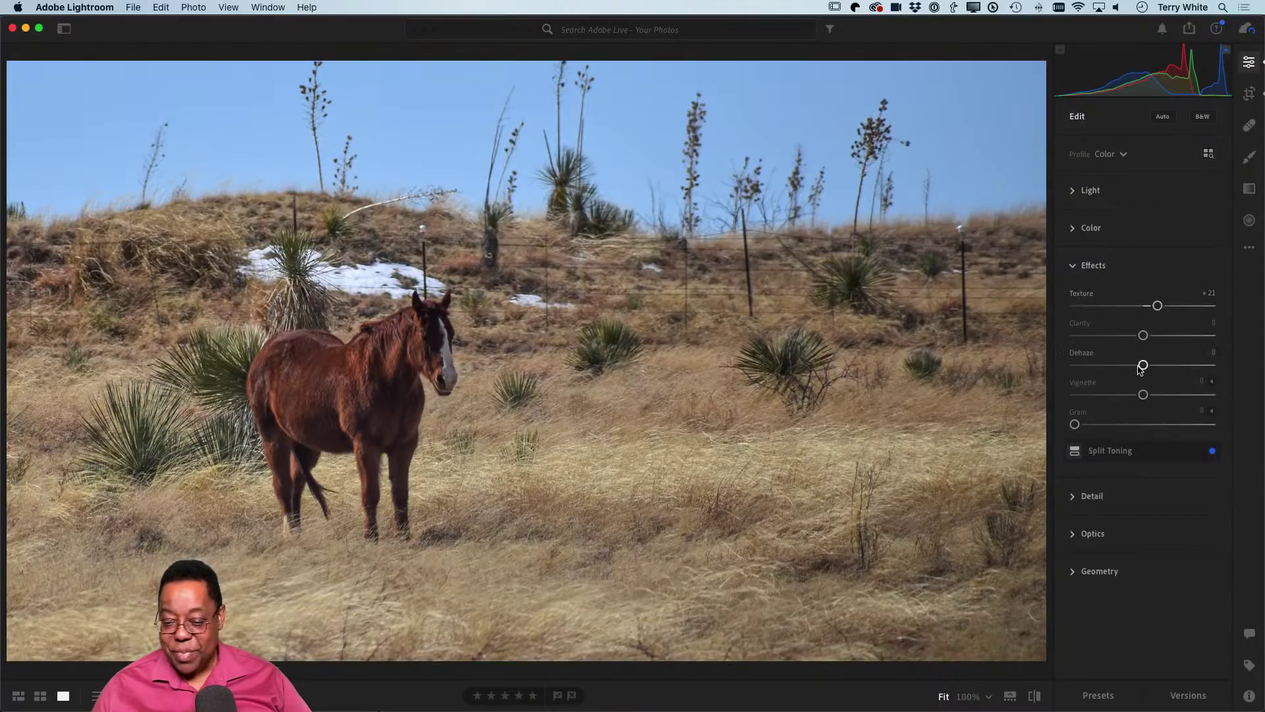
pyautogui.moveTo(1143, 337); pyautogui.dragTo(1158, 338)
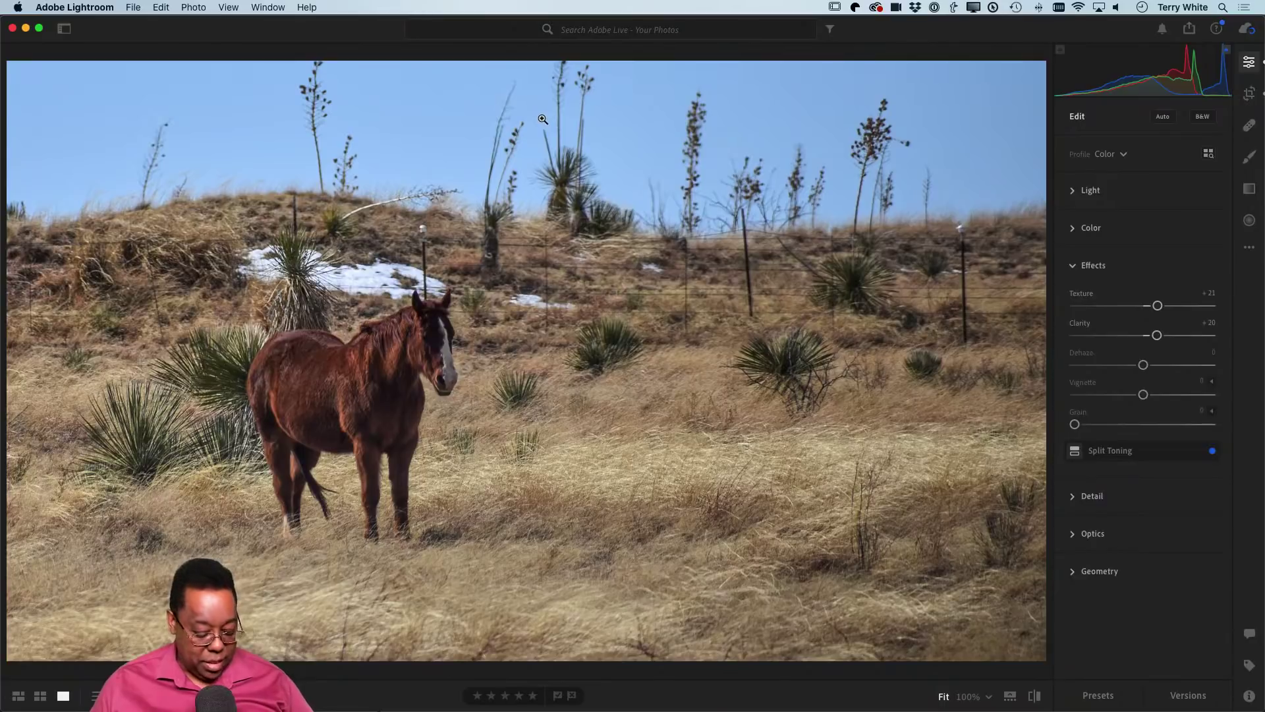
# Return to the photo grid and send the adjusted horse photo to Photoshop for editing
pyautogui.press('g')
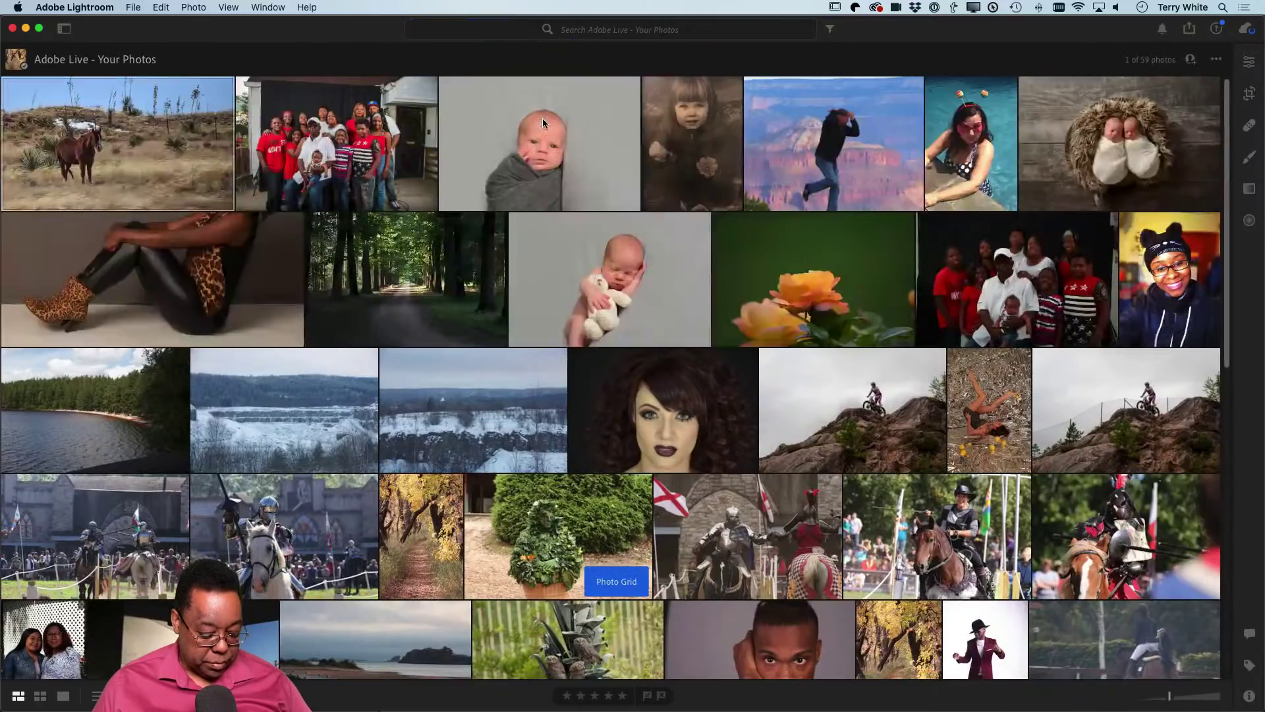
pyautogui.press('super+e')
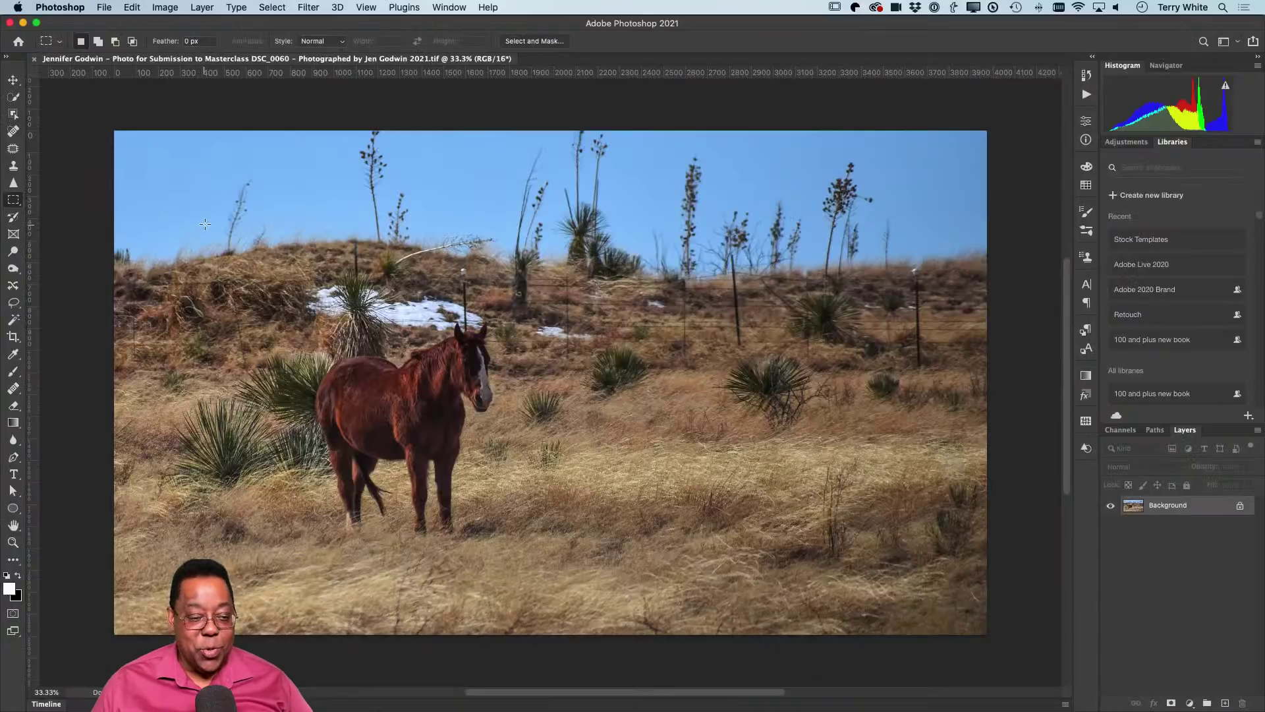
pyautogui.scroll(-1, 158, 130)
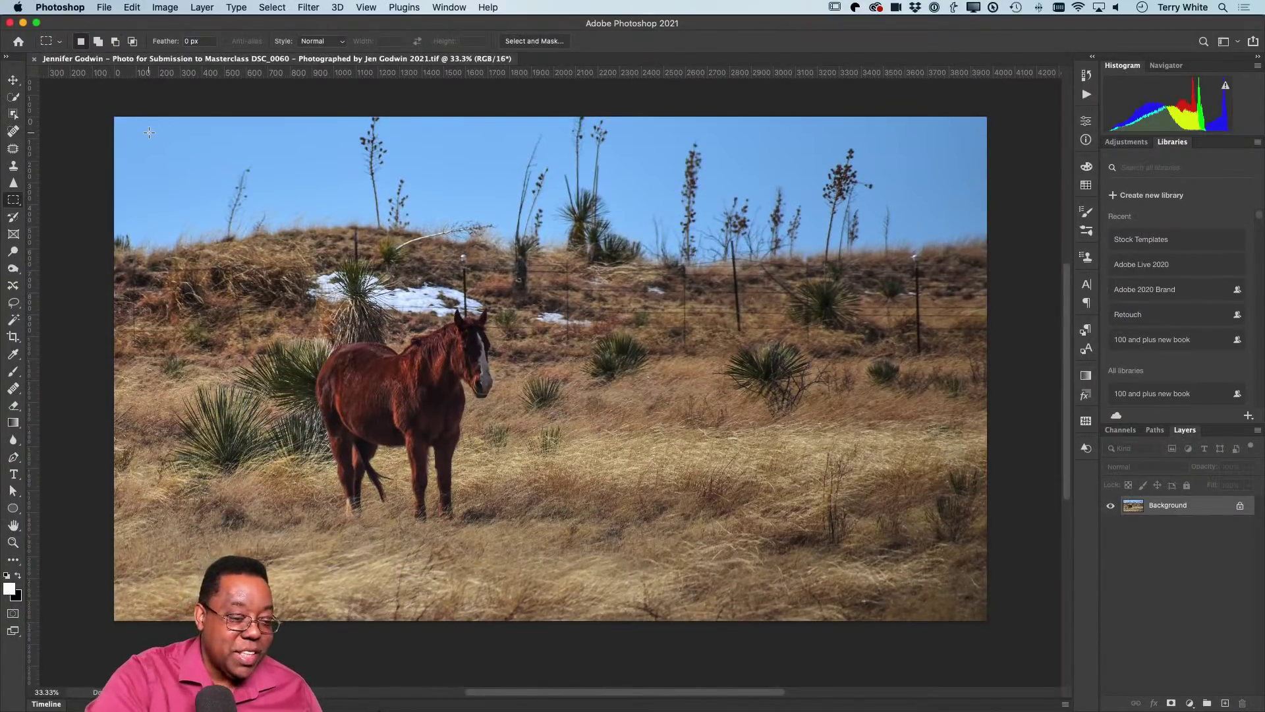
# Remove the thin stalk and stray grass above the far-left hillside with the Spot Healing Brush, and save the photo
pyautogui.click(14, 131)
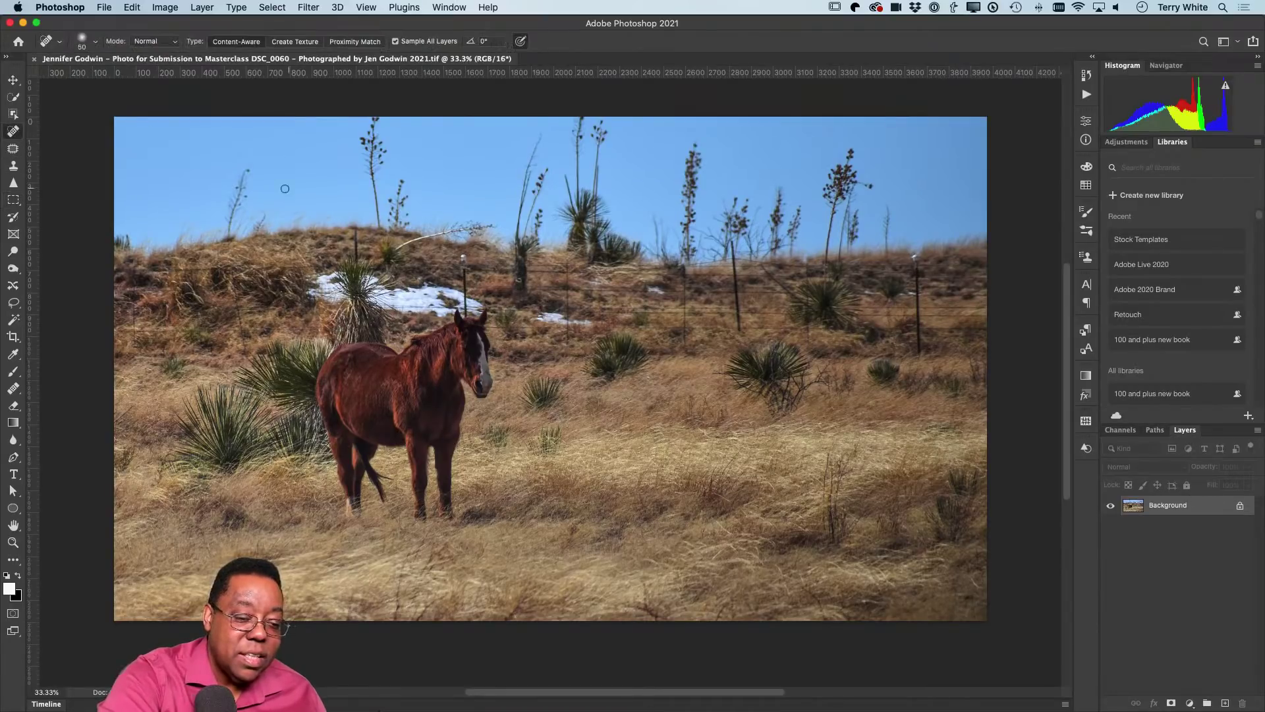
pyautogui.moveTo(248, 168)
pyautogui.mouseDown()
pyautogui.moveTo(233, 230)
pyautogui.moveTo(250, 195)
pyautogui.moveTo(238, 210)
pyautogui.mouseUp()
pyautogui.moveTo(267, 209); pyautogui.dragTo(254, 224)
pyautogui.press('super+s')
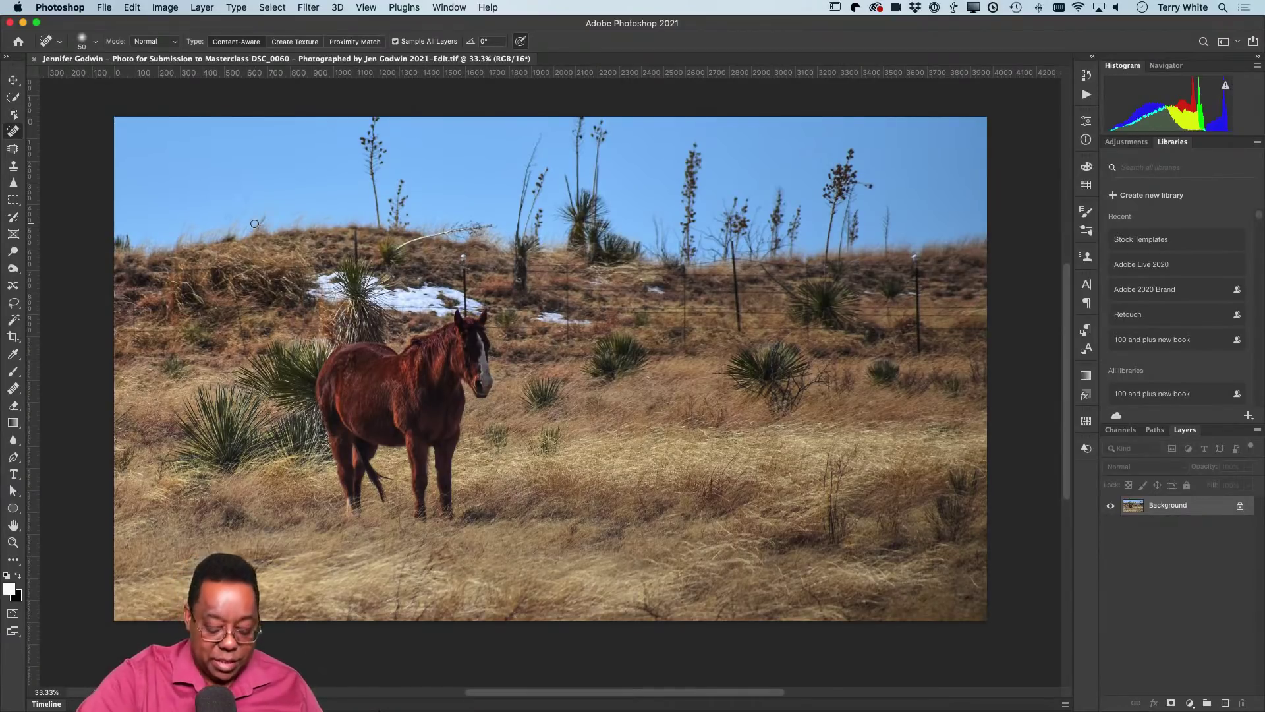
# Patch out the tall seed stalk and the shorter one beside it above the left hill, using clear sky
pyautogui.press('super+equal')
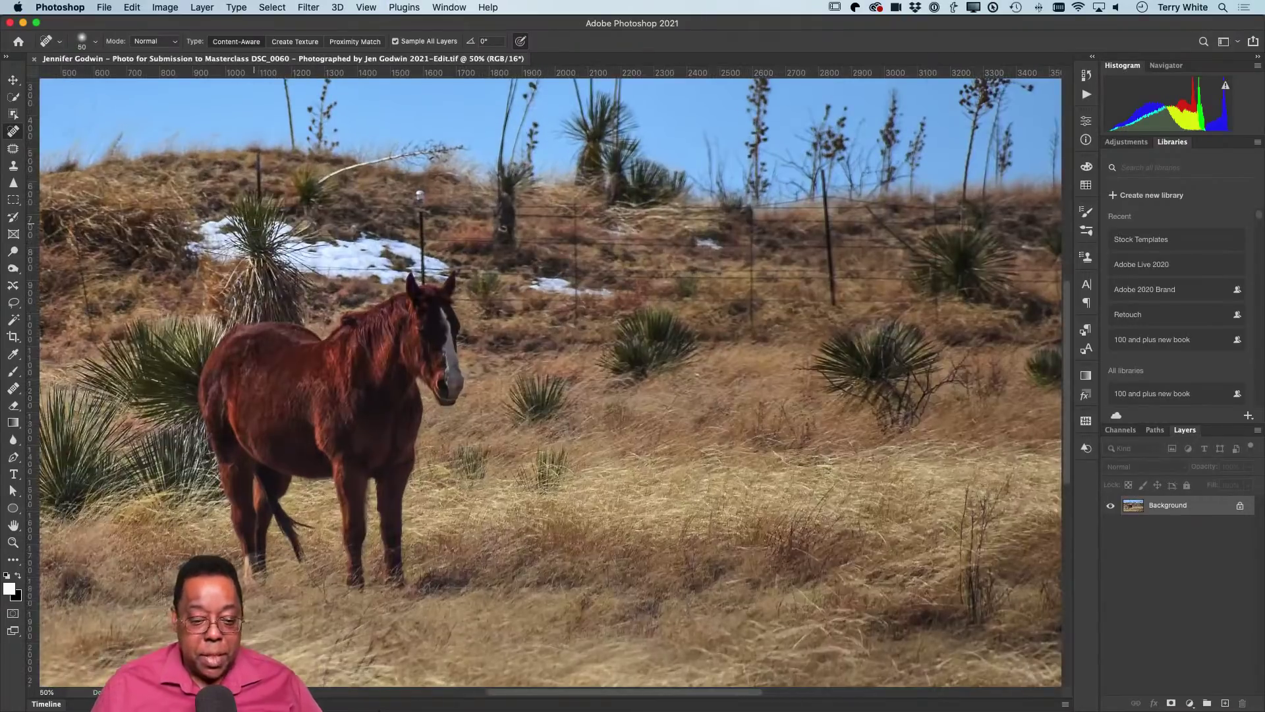
pyautogui.scroll(5, 307, 259)
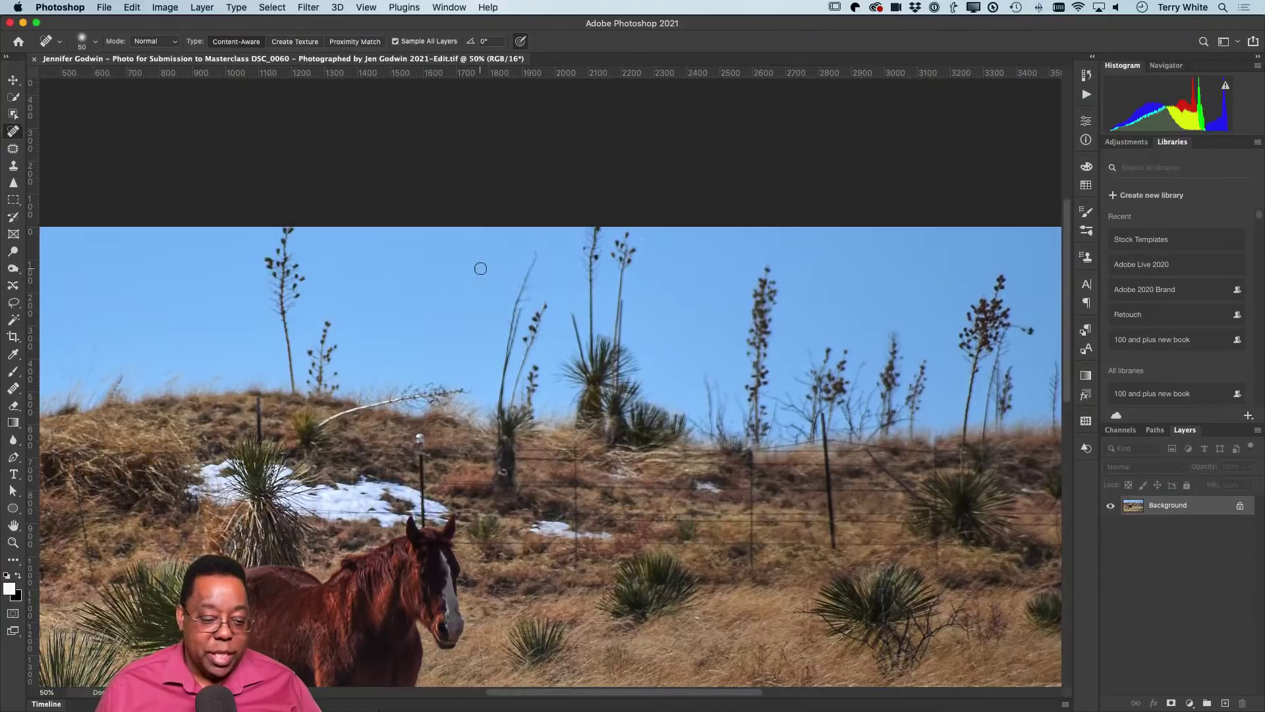
pyautogui.click(15, 149)
pyautogui.moveTo(311, 245)
pyautogui.mouseDown()
pyautogui.moveTo(289, 214)
pyautogui.moveTo(258, 280)
pyautogui.moveTo(272, 371)
pyautogui.moveTo(293, 393)
pyautogui.moveTo(319, 282)
pyautogui.moveTo(257, 287)
pyautogui.mouseUp()
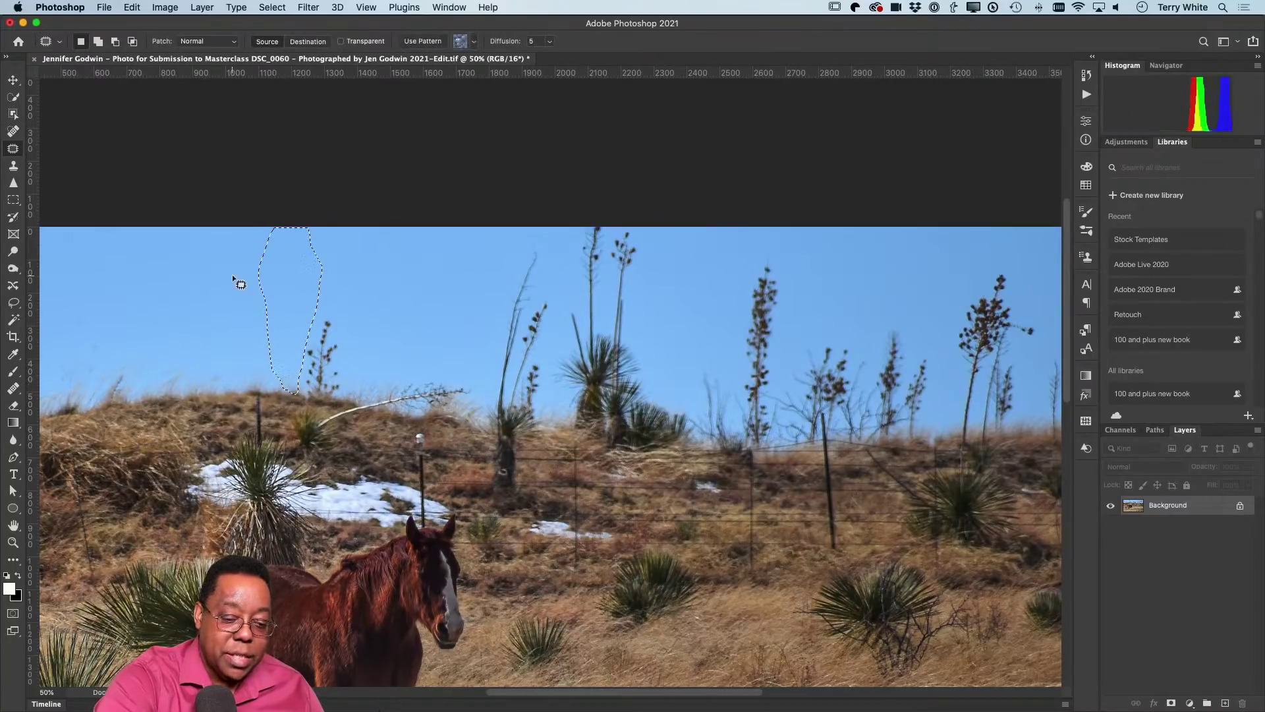
pyautogui.press('cmd+d')
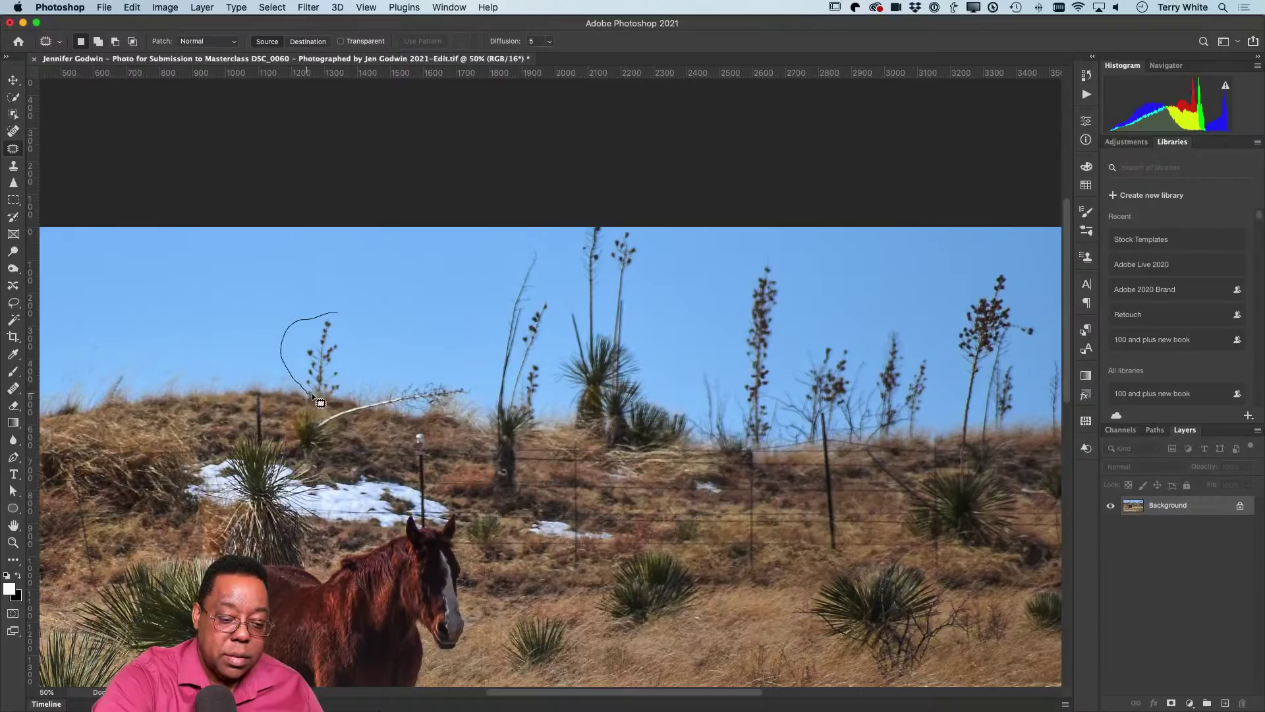
pyautogui.moveTo(349, 397)
pyautogui.mouseDown()
pyautogui.moveTo(354, 362)
pyautogui.moveTo(354, 325)
pyautogui.mouseUp()
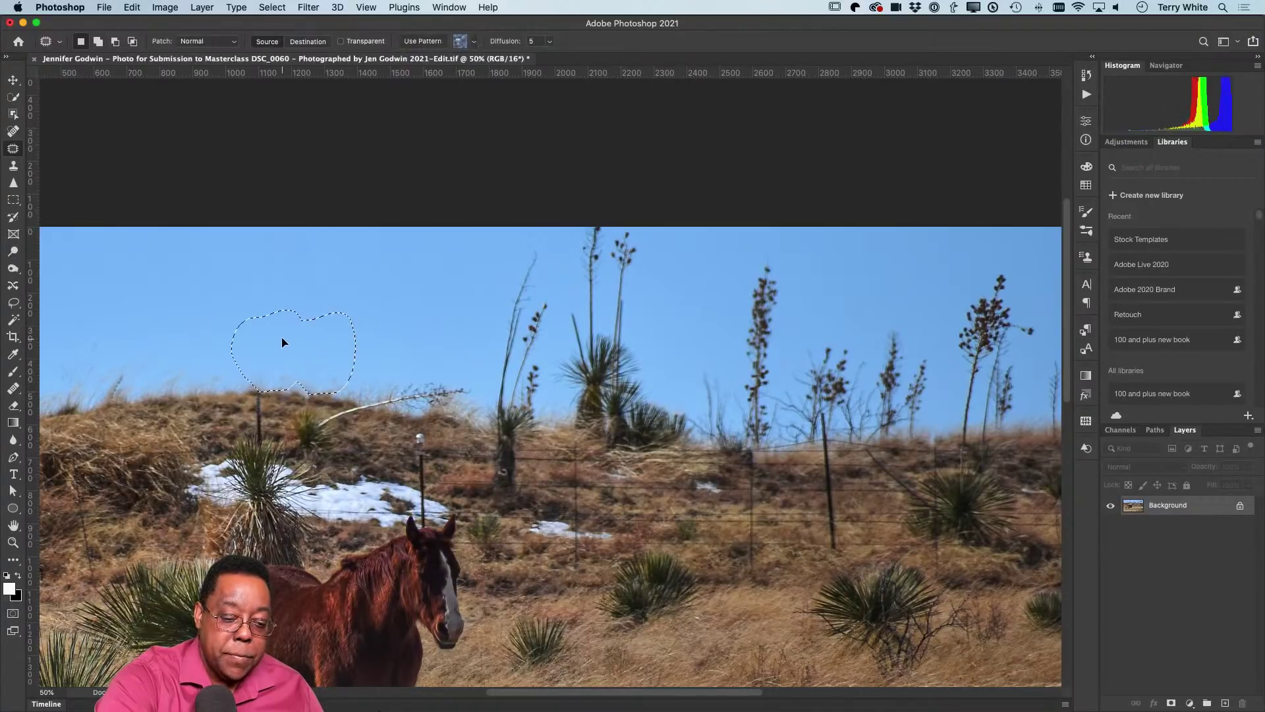
pyautogui.press('cmd+d')
# Patch out the tall curved plant on the ridge and the pale leaning branch above the horse
pyautogui.moveTo(535, 242); pyautogui.dragTo(486, 322)
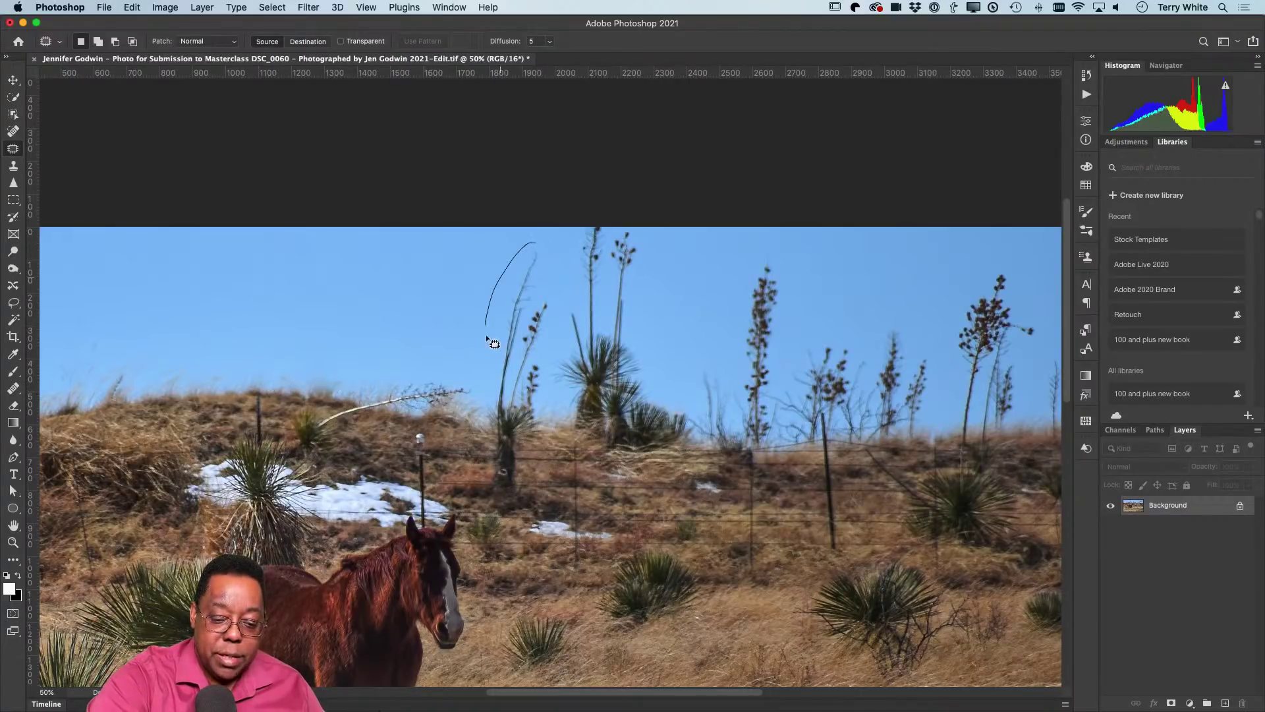
pyautogui.moveTo(491, 398); pyautogui.dragTo(491, 407)
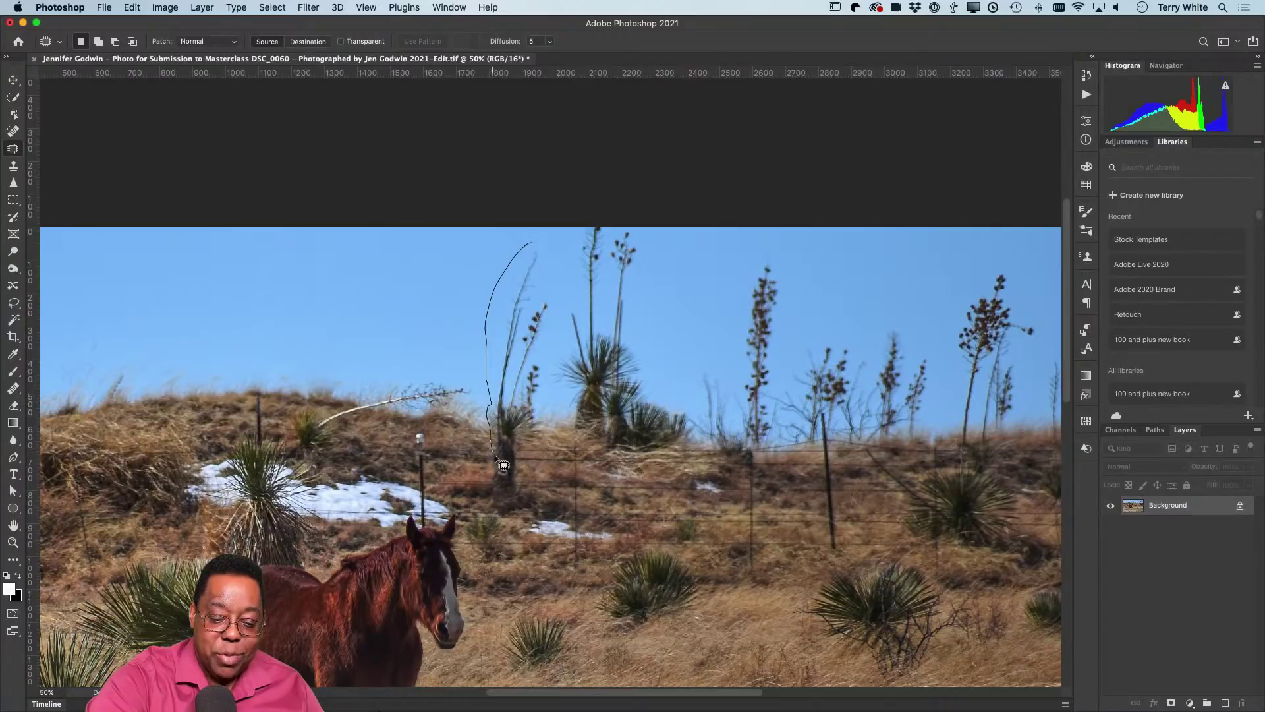
pyautogui.moveTo(554, 266); pyautogui.dragTo(552, 263)
pyautogui.moveTo(532, 323); pyautogui.dragTo(456, 320)
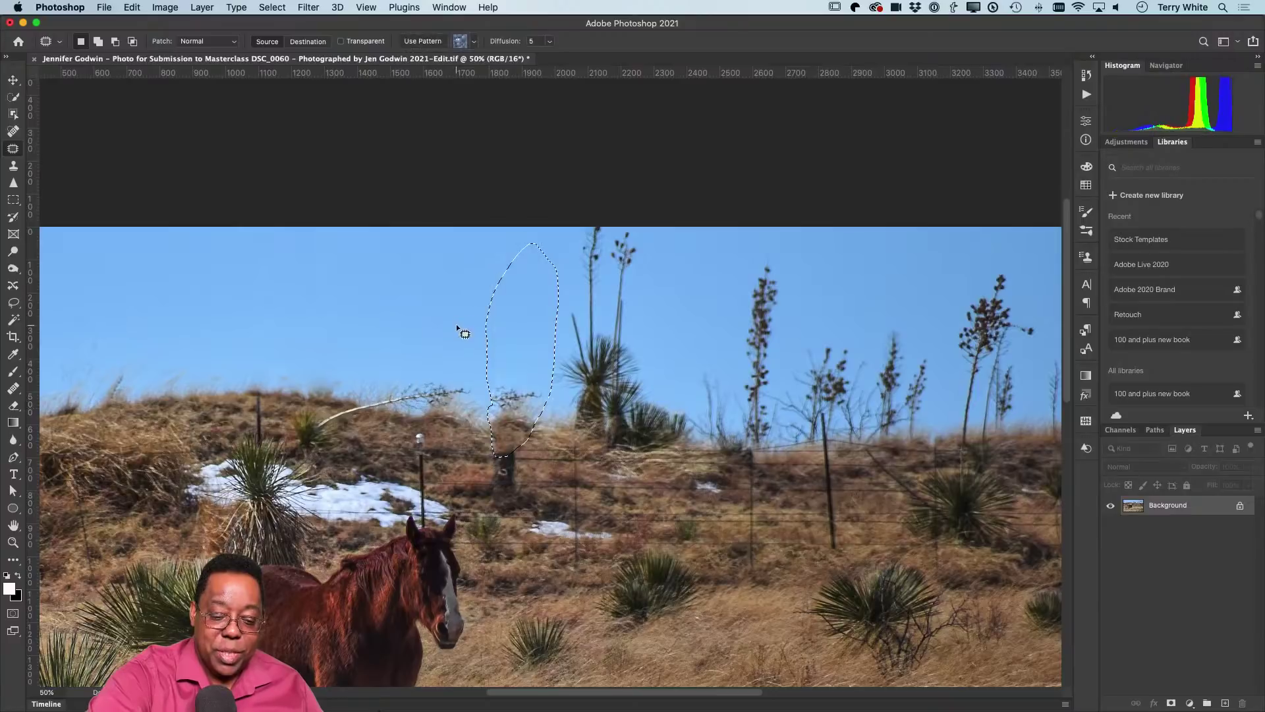
pyautogui.press('cmd+d')
pyautogui.moveTo(393, 398)
pyautogui.mouseDown()
pyautogui.moveTo(329, 403)
pyautogui.moveTo(305, 424)
pyautogui.moveTo(329, 439)
pyautogui.moveTo(467, 403)
pyautogui.moveTo(469, 385)
pyautogui.moveTo(367, 389)
pyautogui.mouseUp()
pyautogui.press('cmd+d')
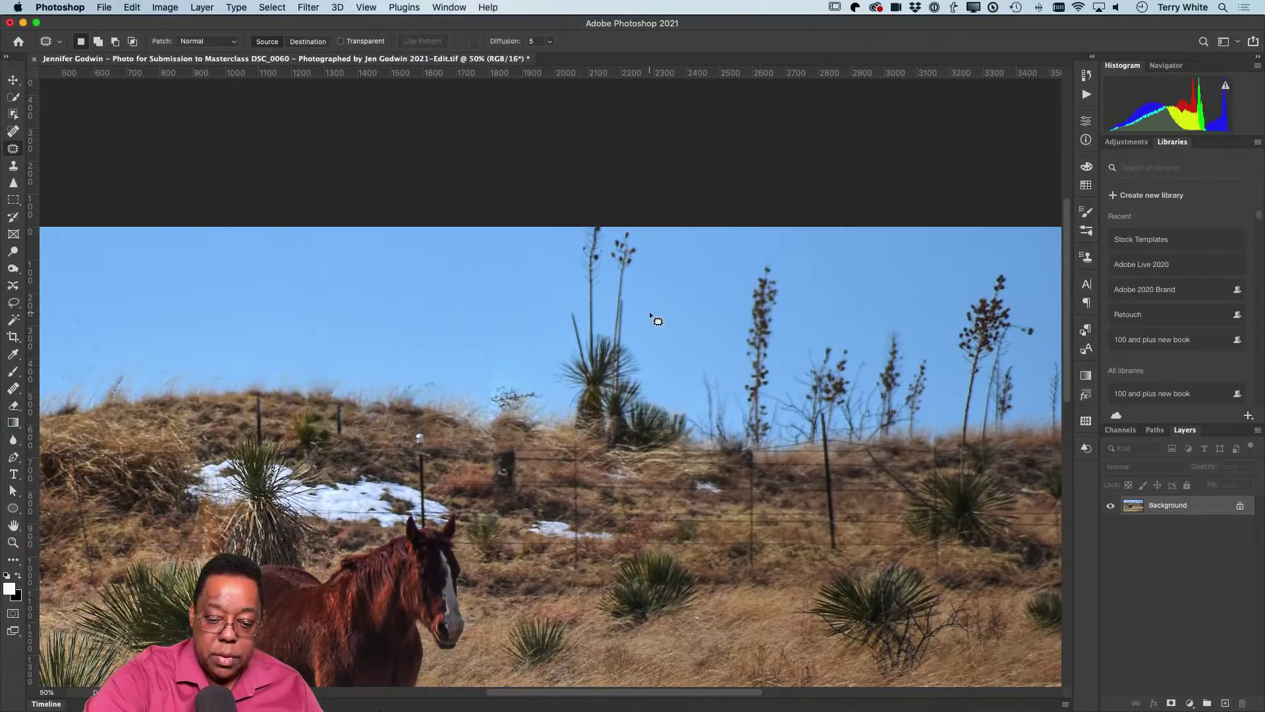
# Patch out the large yucca with its two tall stalks on the ridge, including the leftover stalk tips and smudges
pyautogui.moveTo(569, 404)
pyautogui.mouseDown()
pyautogui.moveTo(603, 447)
pyautogui.moveTo(666, 453)
pyautogui.moveTo(689, 440)
pyautogui.moveTo(684, 384)
pyautogui.moveTo(469, 382)
pyautogui.mouseUp()
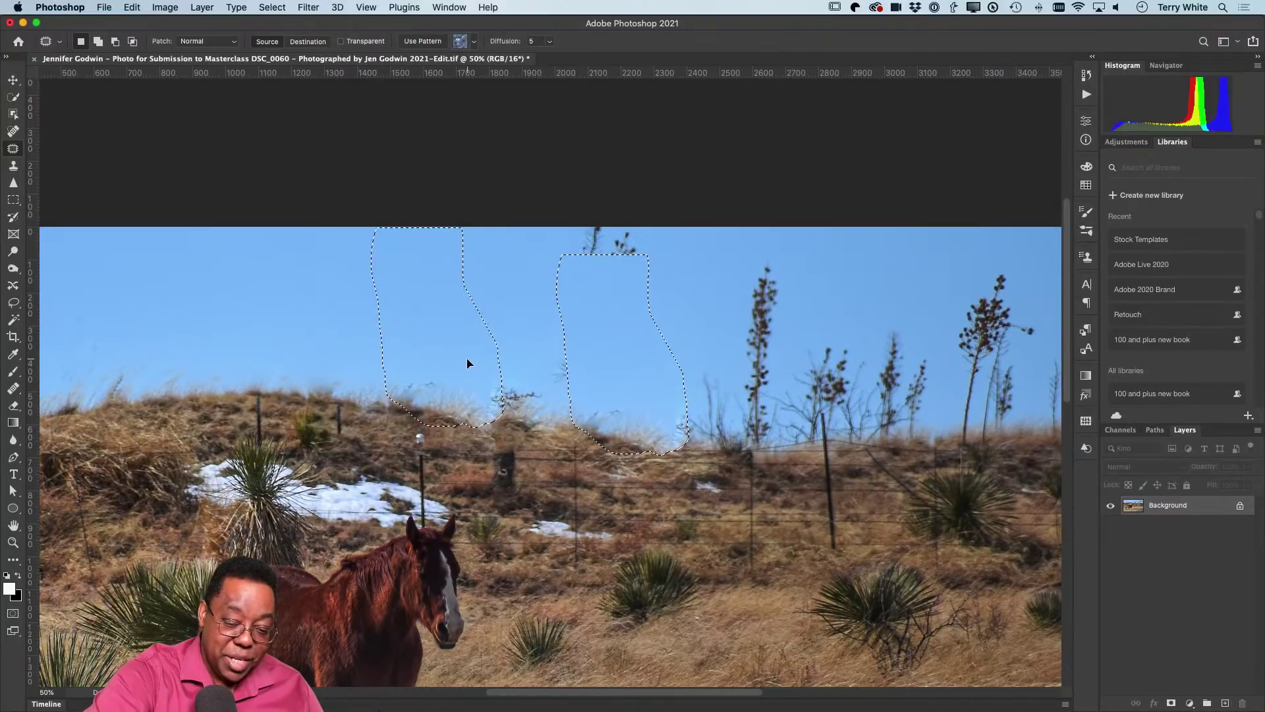
pyautogui.press('super+d')
pyautogui.moveTo(665, 239)
pyautogui.mouseDown()
pyautogui.moveTo(624, 294)
pyautogui.moveTo(664, 238)
pyautogui.mouseUp()
pyautogui.moveTo(610, 253); pyautogui.dragTo(446, 300)
pyautogui.press('super+d')
pyautogui.moveTo(605, 353)
pyautogui.mouseDown()
pyautogui.moveTo(554, 392)
pyautogui.moveTo(593, 353)
pyautogui.moveTo(534, 377)
pyautogui.moveTo(540, 316)
pyautogui.mouseUp()
pyautogui.press('super+d')
pyautogui.press('super+d')
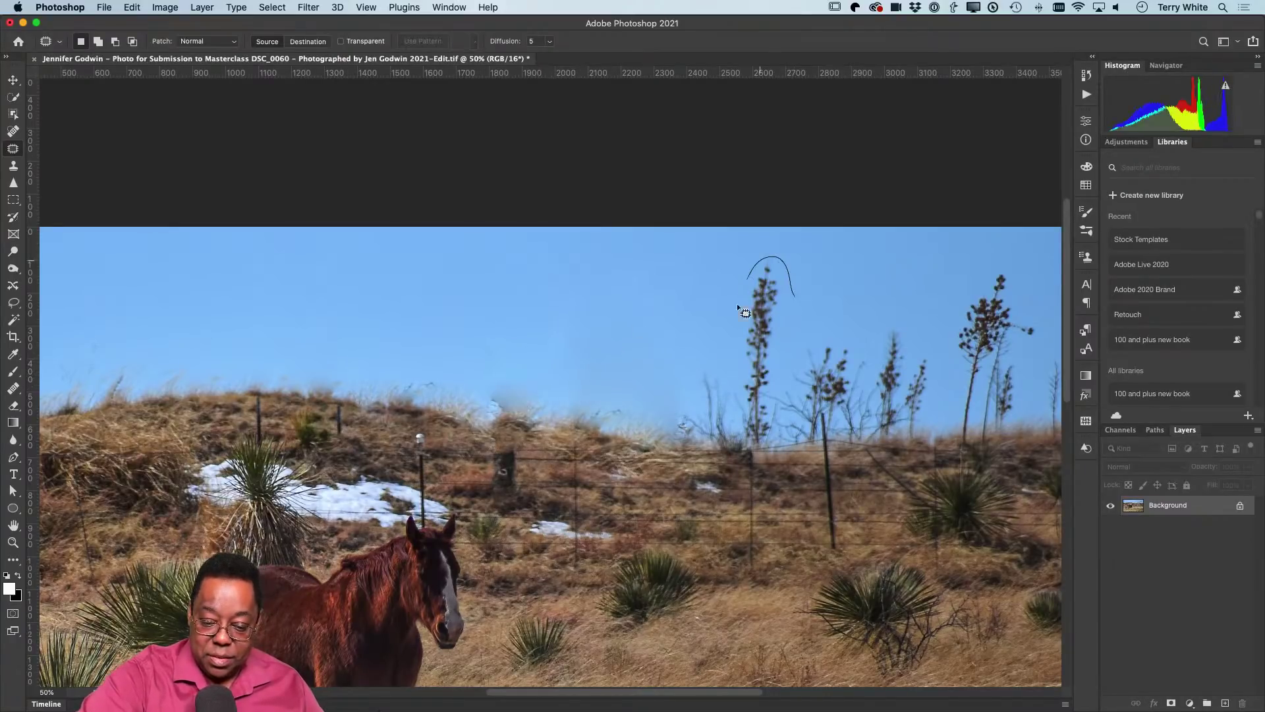
# Patch out the tall seed stalk right of the removed yucca and the small bare branch beside it
pyautogui.moveTo(782, 452); pyautogui.dragTo(767, 448)
pyautogui.moveTo(757, 369); pyautogui.dragTo(639, 388)
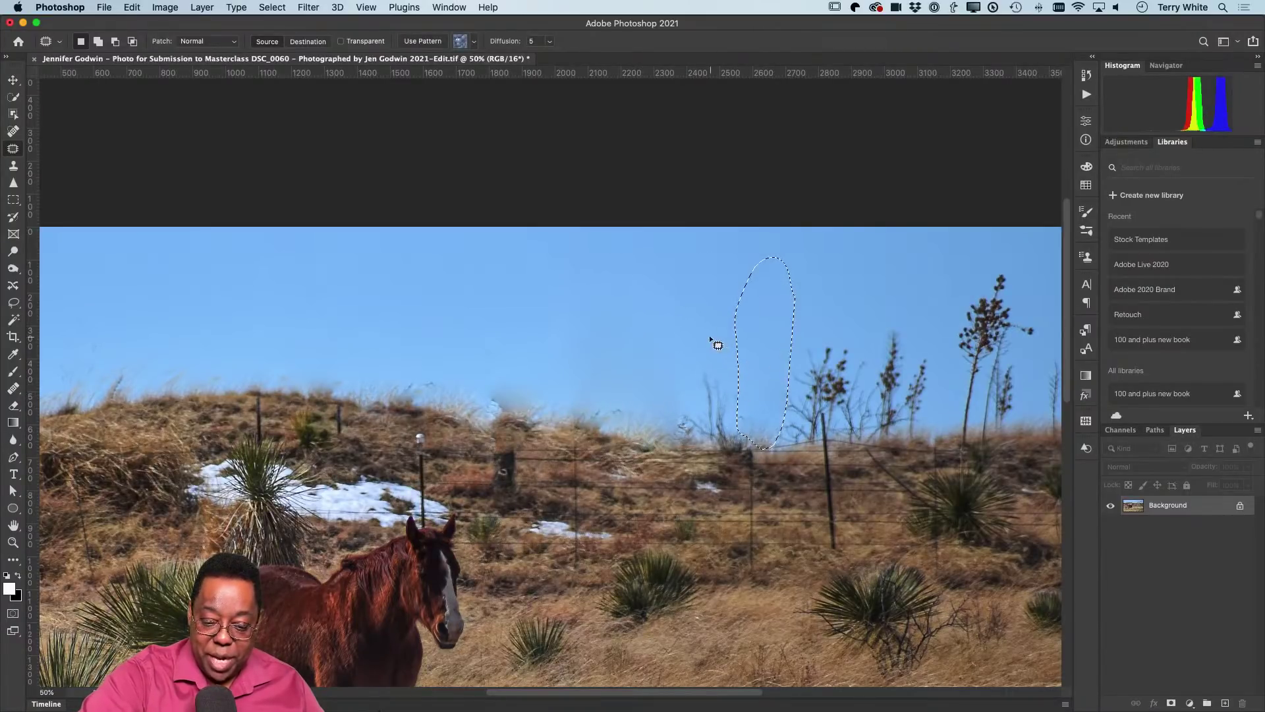
pyautogui.press('super+d')
pyautogui.moveTo(741, 443)
pyautogui.mouseDown()
pyautogui.moveTo(737, 369)
pyautogui.moveTo(669, 409)
pyautogui.moveTo(640, 398)
pyautogui.mouseUp()
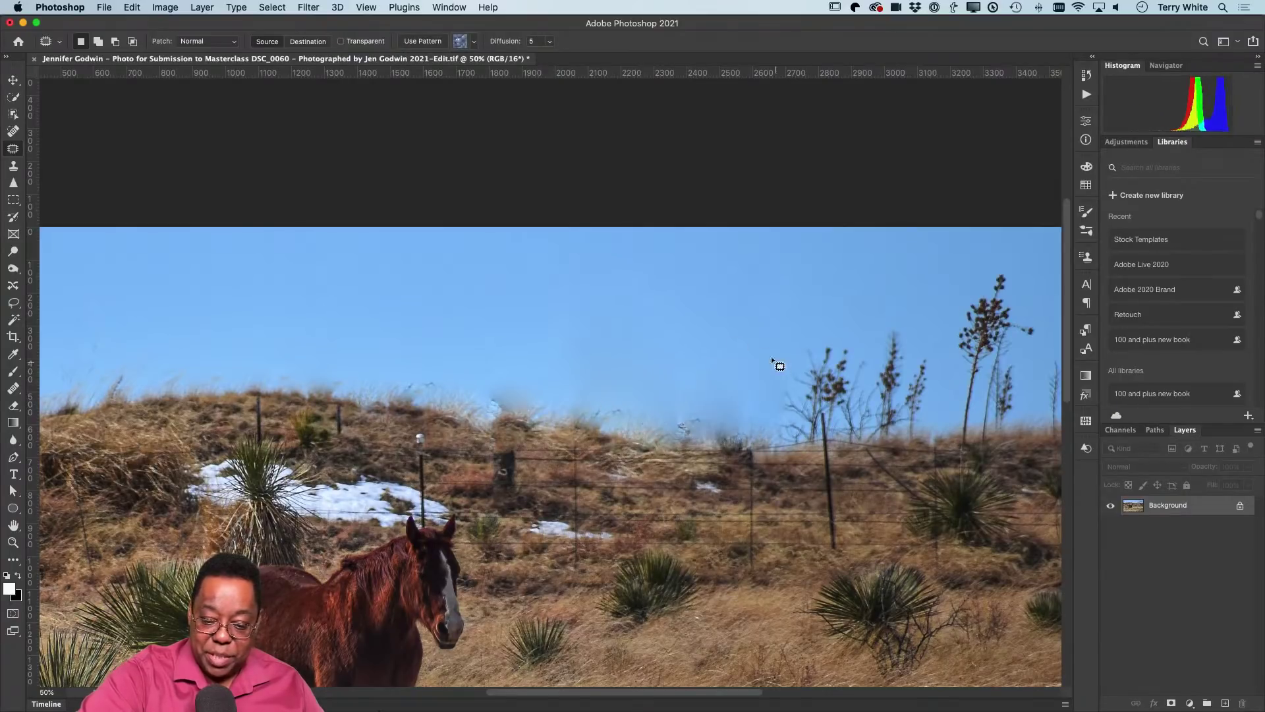
pyautogui.press('super+d')
# Patch out the bushy branches by the fence post and the pair of short stalks to their right
pyautogui.moveTo(848, 334)
pyautogui.mouseDown()
pyautogui.moveTo(793, 445)
pyautogui.moveTo(857, 440)
pyautogui.moveTo(880, 376)
pyautogui.moveTo(848, 334)
pyautogui.mouseUp()
pyautogui.moveTo(827, 394)
pyautogui.mouseDown()
pyautogui.moveTo(653, 385)
pyautogui.moveTo(666, 379)
pyautogui.mouseUp()
pyautogui.press('super+d')
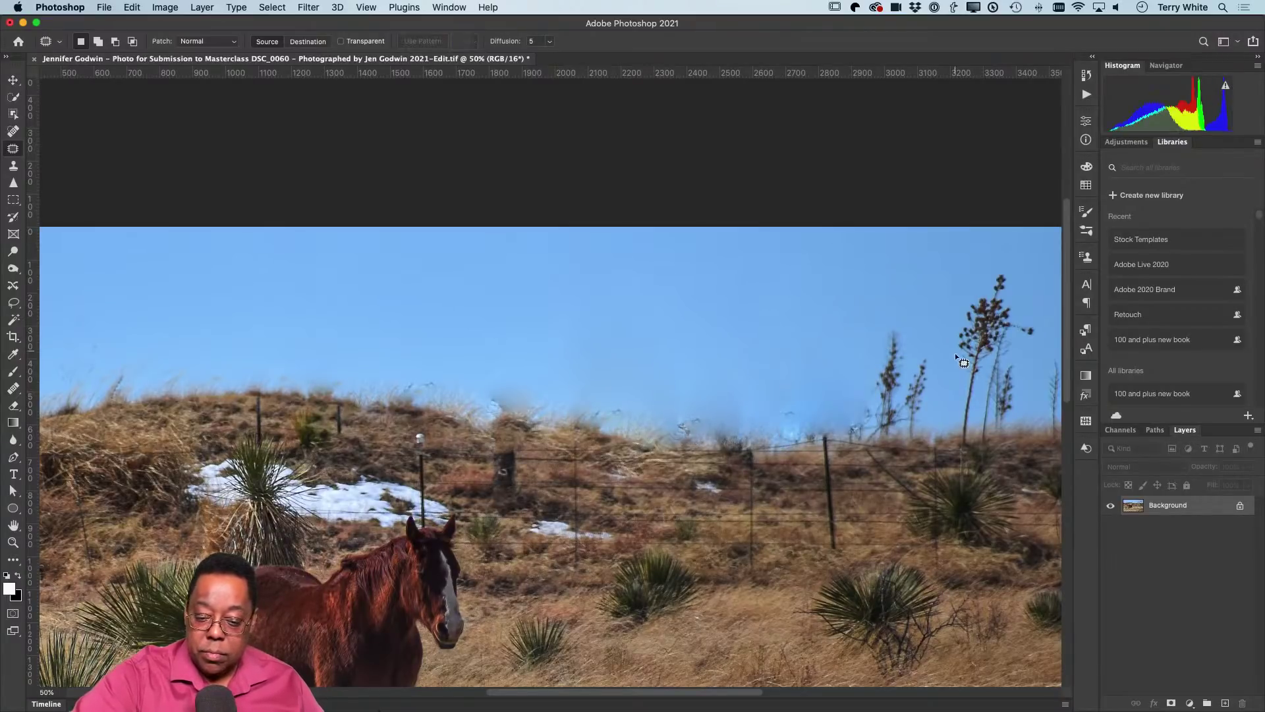
pyautogui.moveTo(943, 375)
pyautogui.mouseDown()
pyautogui.moveTo(846, 402)
pyautogui.moveTo(904, 447)
pyautogui.mouseUp()
pyautogui.moveTo(947, 407)
pyautogui.mouseDown()
pyautogui.moveTo(944, 385)
pyautogui.moveTo(578, 389)
pyautogui.moveTo(593, 383)
pyautogui.mouseUp()
pyautogui.press('super+d')
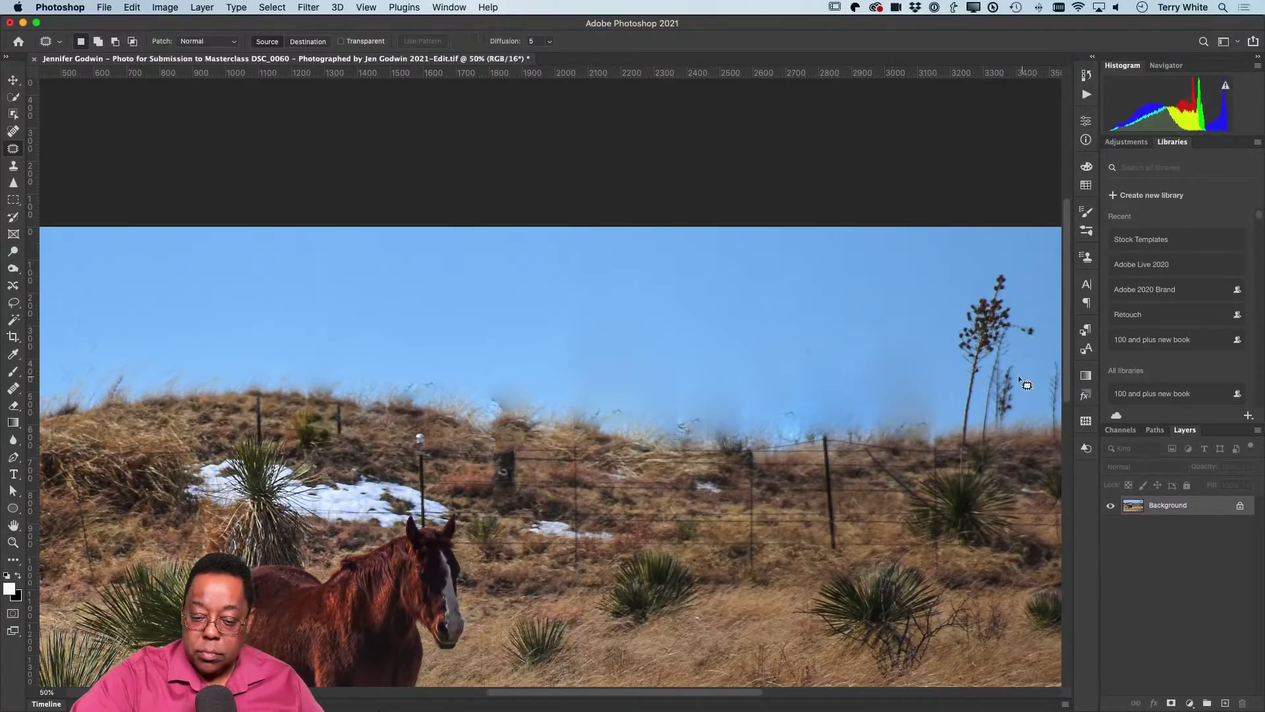
# Switch the Patch tool to Content-Aware mode and discard the stray selection around the rightmost tall plant
pyautogui.hscroll(10, 1033, 384)
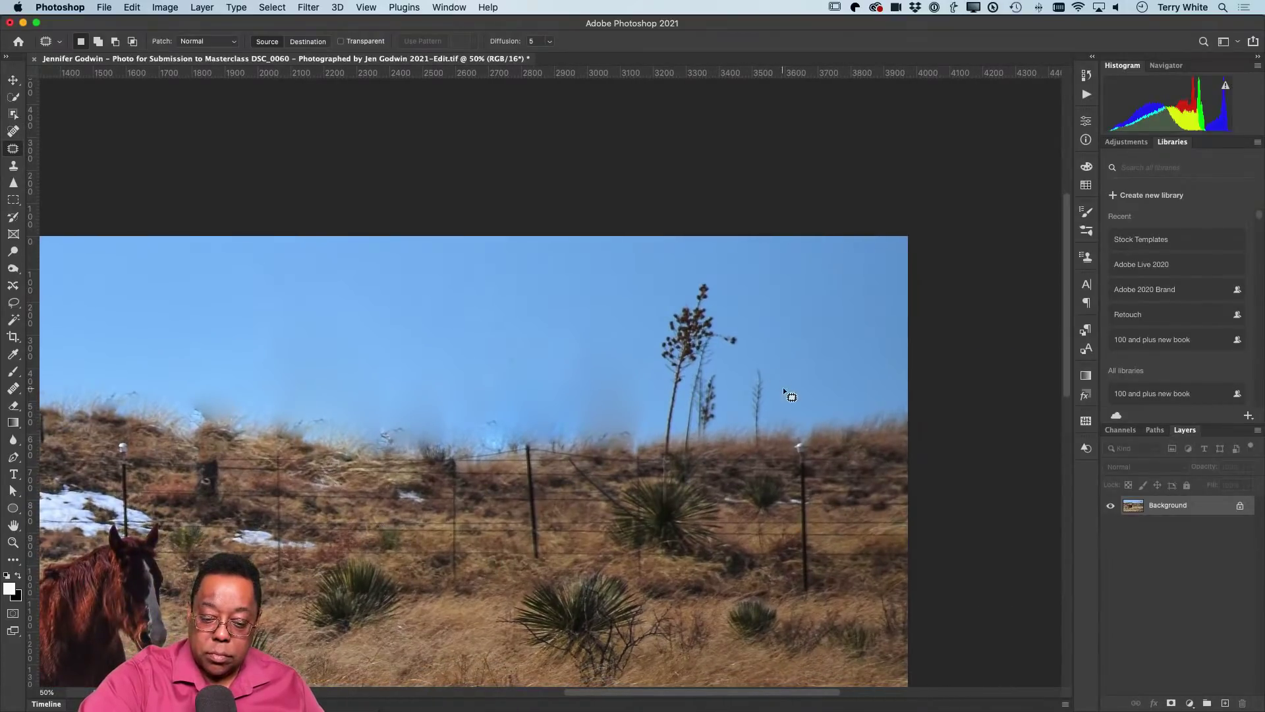
pyautogui.moveTo(686, 287); pyautogui.dragTo(669, 288)
pyautogui.click(205, 41)
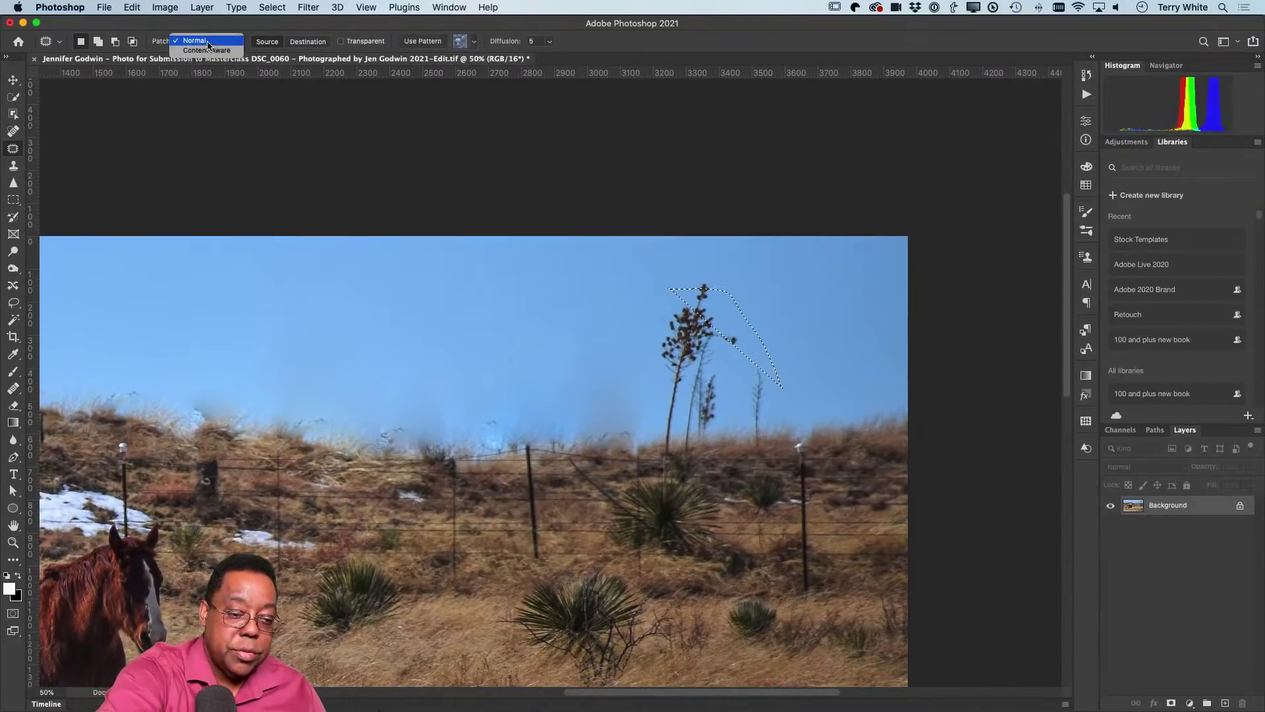
pyautogui.click(205, 50)
pyautogui.press('super+d')
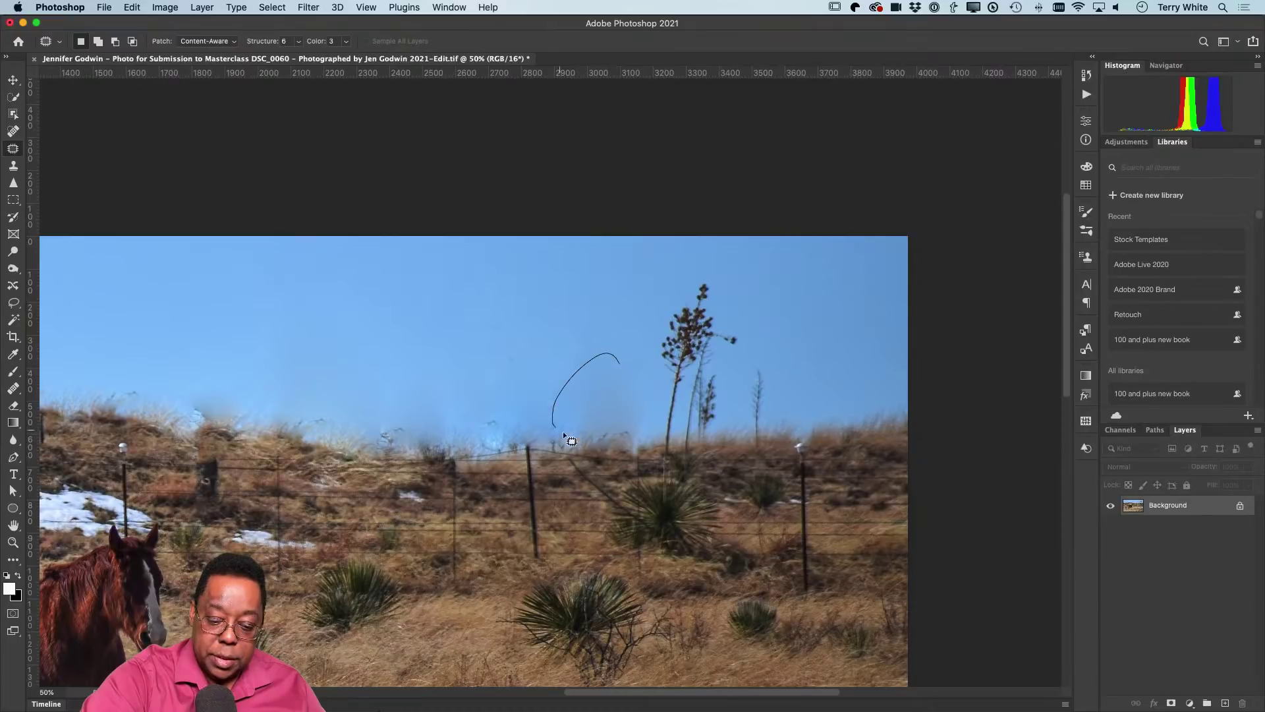
# Patch the smudged horizon around the right fence post with clean grass and sky from the ridge above the horse
pyautogui.moveTo(643, 404)
pyautogui.mouseDown()
pyautogui.moveTo(616, 359)
pyautogui.moveTo(486, 396)
pyautogui.moveTo(316, 396)
pyautogui.moveTo(113, 380)
pyautogui.moveTo(97, 368)
pyautogui.mouseUp()
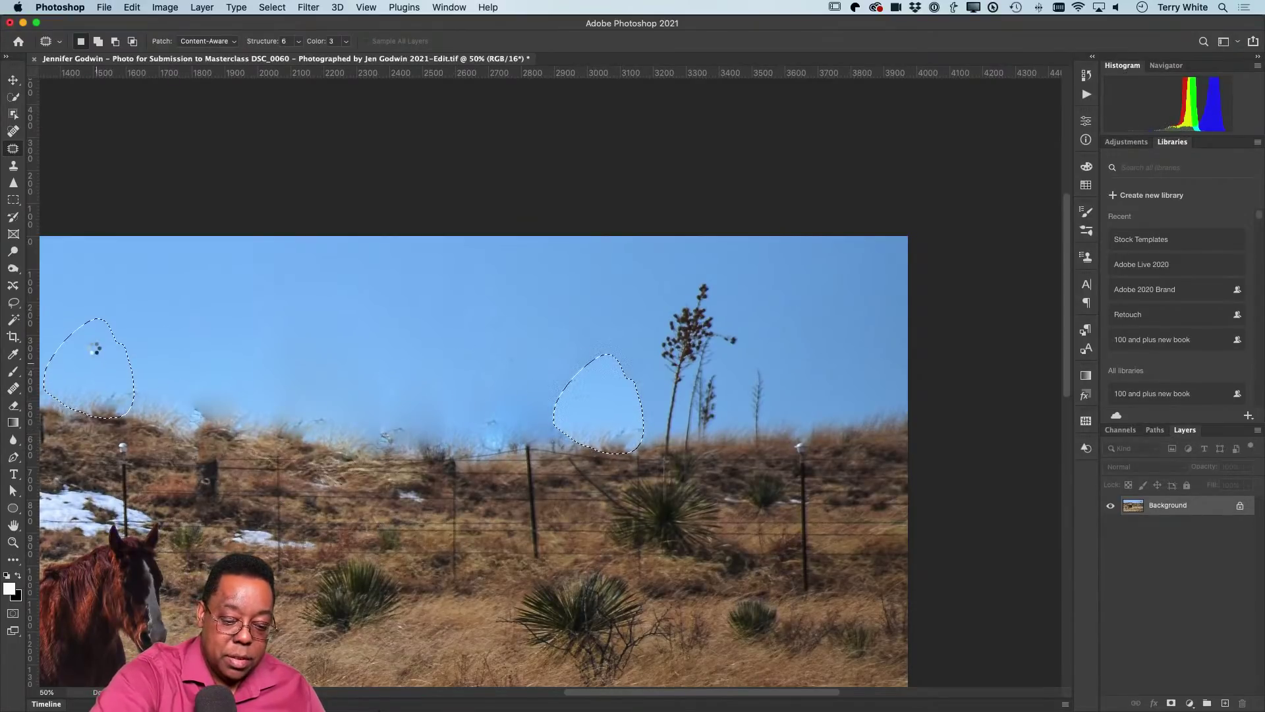
pyautogui.press('super+d')
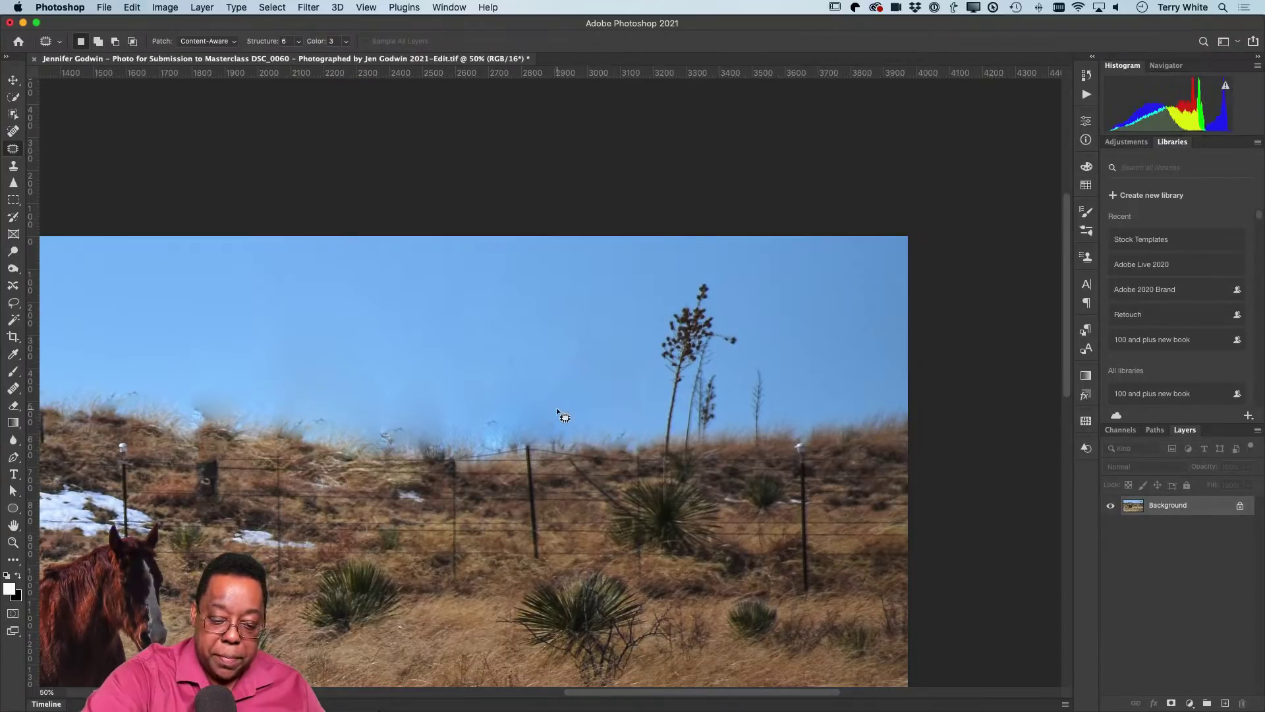
pyautogui.moveTo(545, 399)
pyautogui.mouseDown()
pyautogui.moveTo(480, 403)
pyautogui.moveTo(491, 444)
pyautogui.mouseUp()
pyautogui.moveTo(577, 440)
pyautogui.mouseDown()
pyautogui.moveTo(583, 404)
pyautogui.moveTo(415, 418)
pyautogui.moveTo(129, 394)
pyautogui.mouseUp()
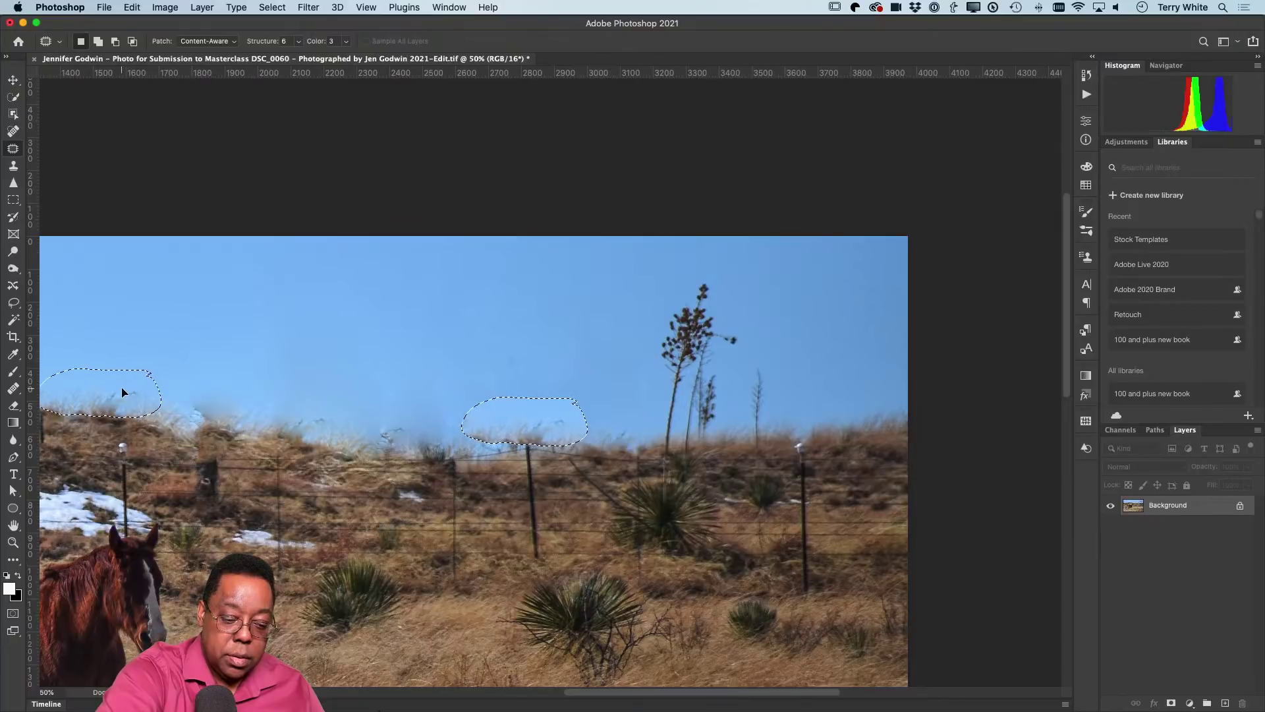
# Patch the smudged stretch of horizon just right of the ridge above the horse with clean grass and sky
pyautogui.press('super+d')
pyautogui.moveTo(215, 384)
pyautogui.mouseDown()
pyautogui.moveTo(218, 425)
pyautogui.moveTo(250, 423)
pyautogui.moveTo(254, 382)
pyautogui.mouseUp()
pyautogui.moveTo(143, 389)
pyautogui.mouseDown()
pyautogui.moveTo(78, 381)
pyautogui.moveTo(126, 423)
pyautogui.moveTo(172, 396)
pyautogui.mouseUp()
pyautogui.press('super+d')
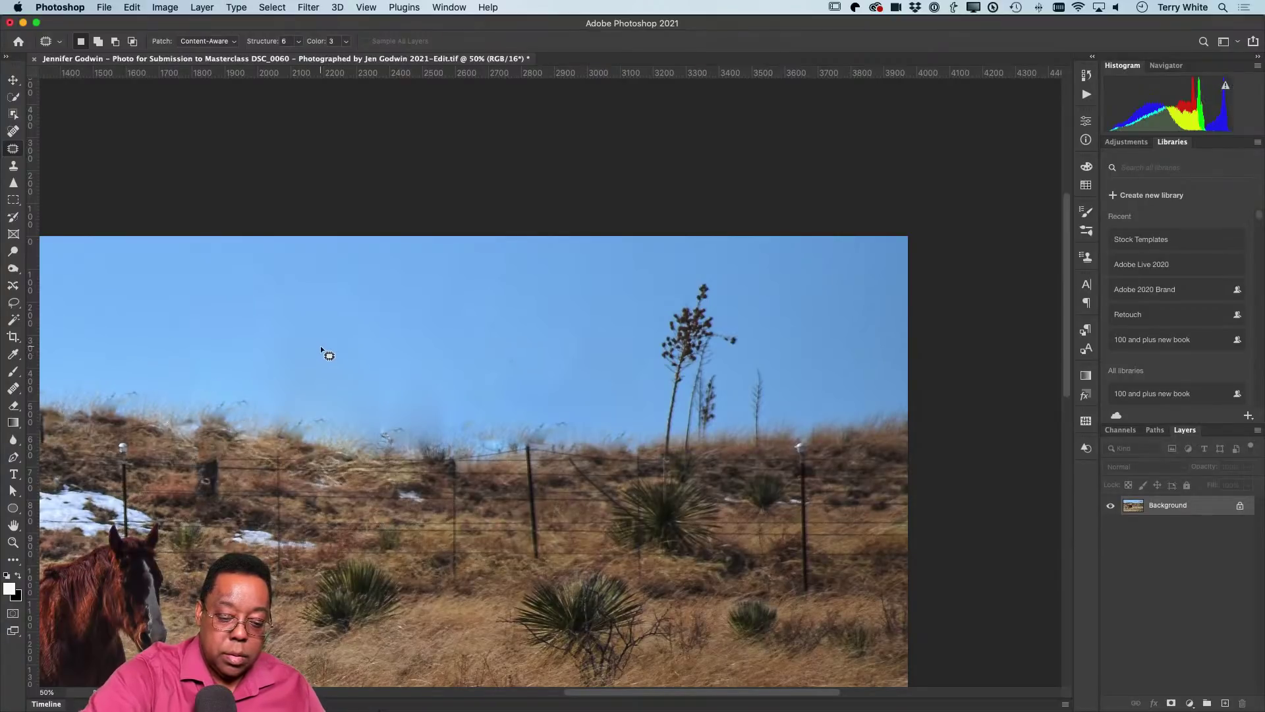
# Patch out the tall yucca seed stalks and the thin stalk beside them on the far-right horizon, and clean up the leftover fragments
pyautogui.moveTo(697, 272)
pyautogui.mouseDown()
pyautogui.moveTo(639, 333)
pyautogui.moveTo(651, 423)
pyautogui.moveTo(699, 451)
pyautogui.mouseUp()
pyautogui.moveTo(816, 324); pyautogui.dragTo(757, 299)
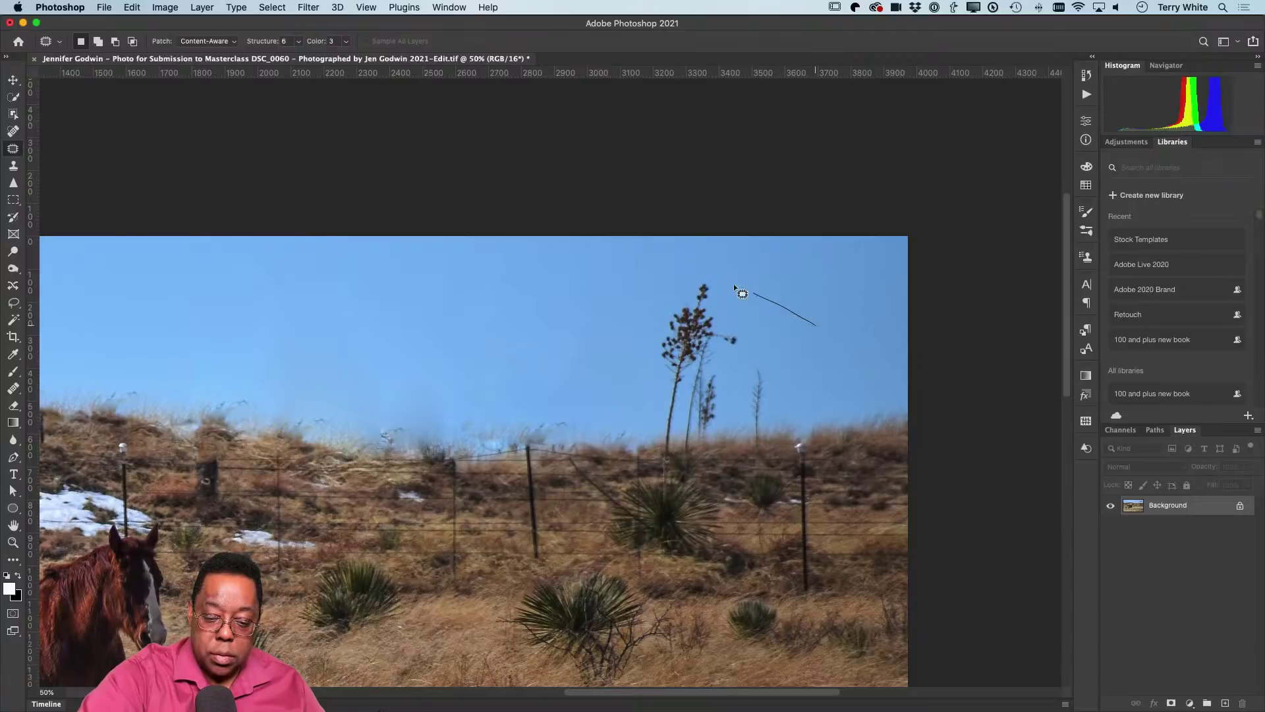
pyautogui.moveTo(631, 414); pyautogui.dragTo(688, 449)
pyautogui.moveTo(788, 372); pyautogui.dragTo(607, 378)
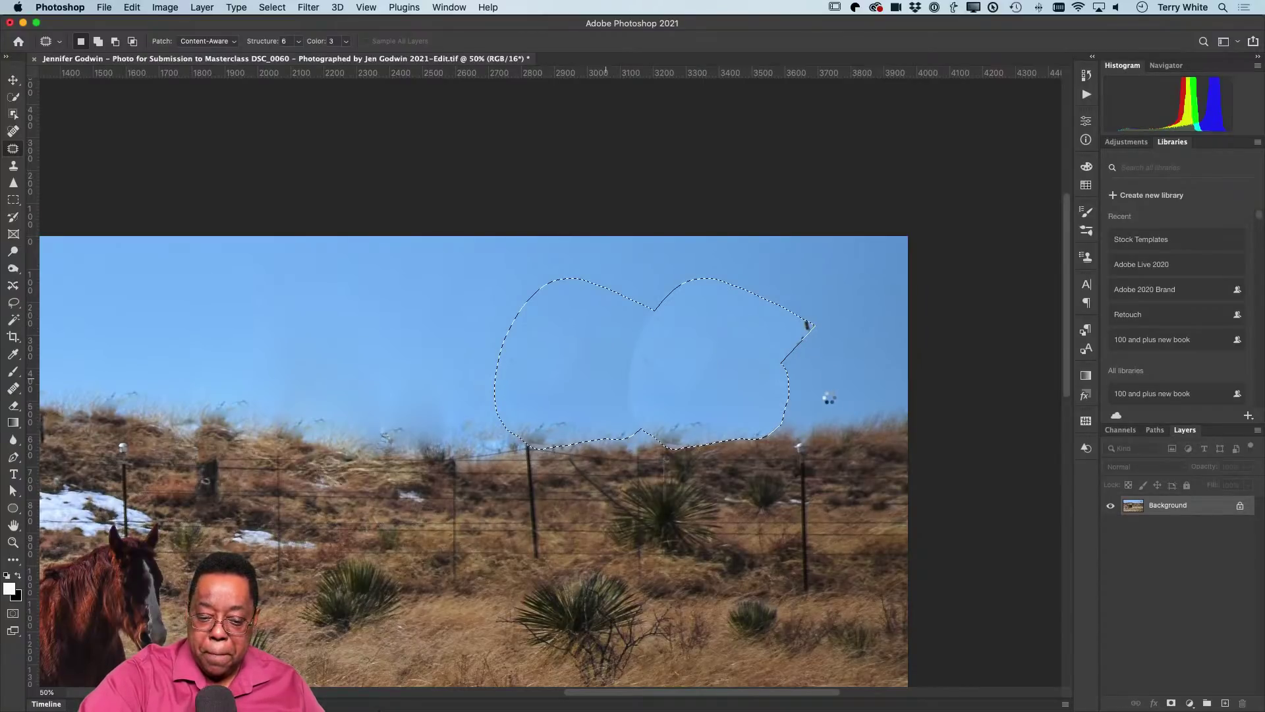
pyautogui.moveTo(820, 330)
pyautogui.mouseDown()
pyautogui.moveTo(823, 318)
pyautogui.moveTo(809, 351)
pyautogui.moveTo(825, 336)
pyautogui.mouseUp()
pyautogui.moveTo(642, 606); pyautogui.dragTo(861, 390)
# Patch out the white-capped fence post above the horse's head and the leftover mark beside it
pyautogui.hscroll(-10, 862, 390)
pyautogui.scroll(-3, 861, 391)
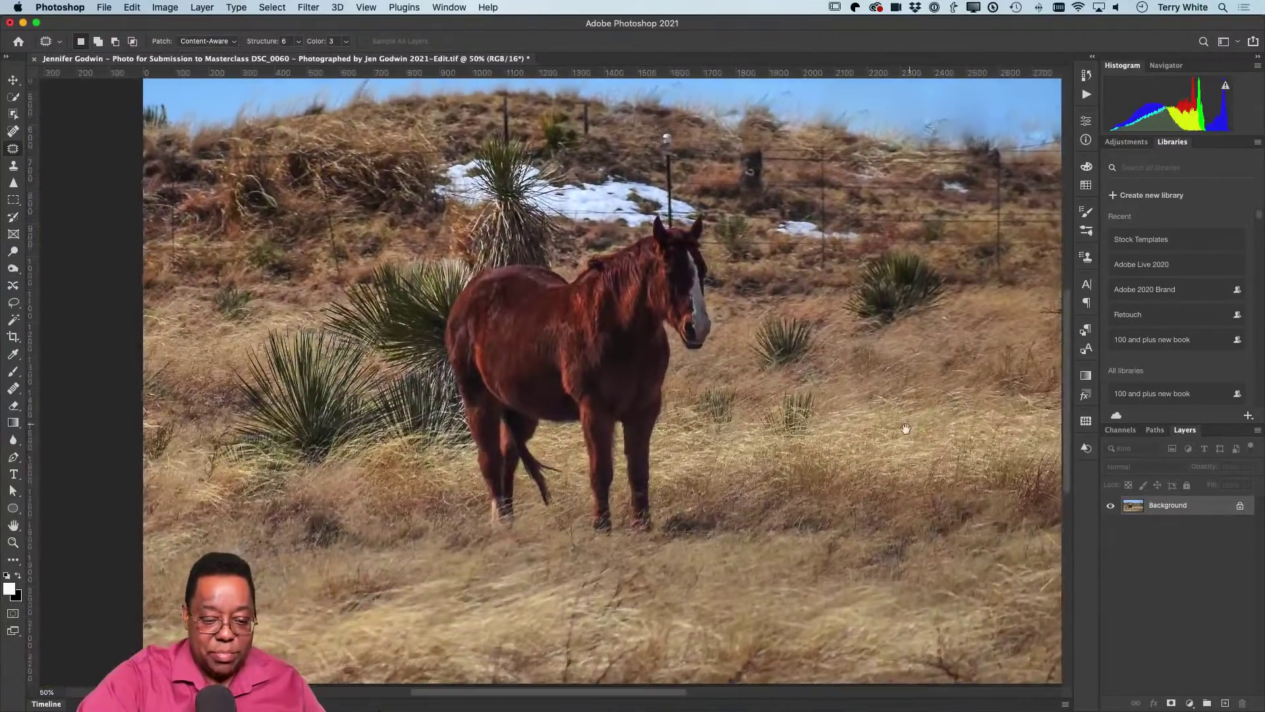
pyautogui.hscroll(15, 909, 427)
pyautogui.scroll(6, 908, 427)
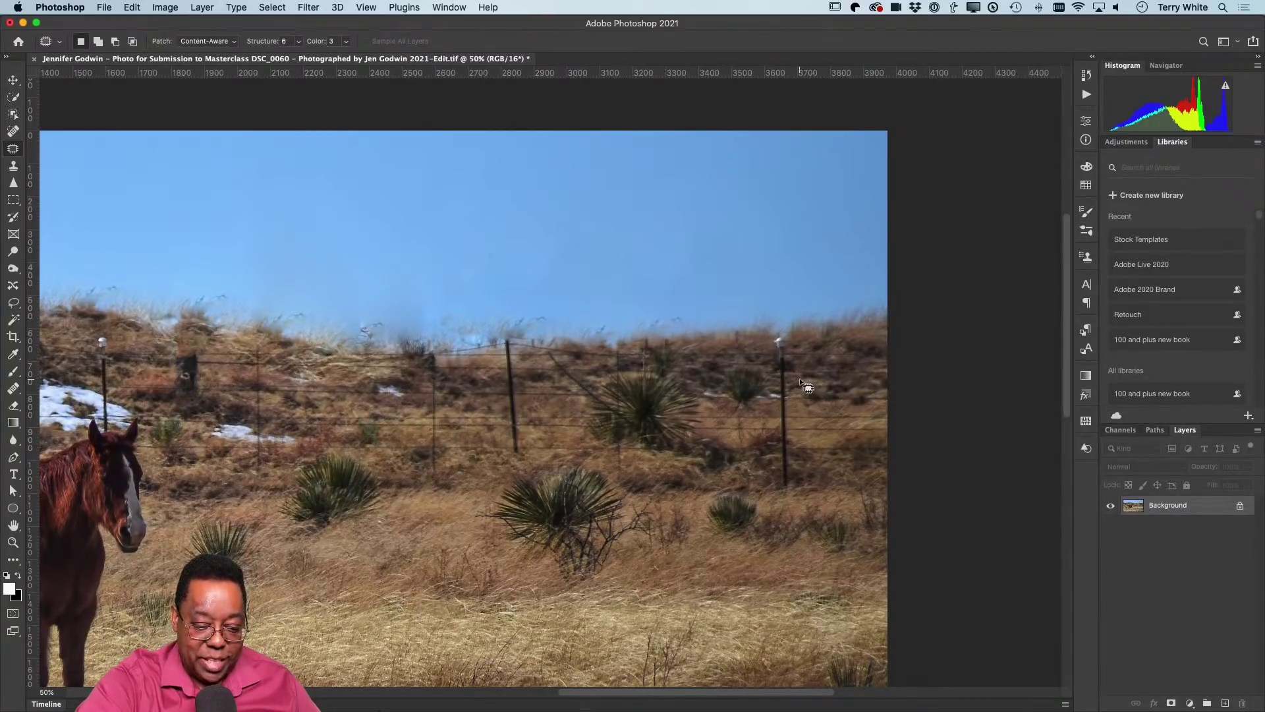
pyautogui.hscroll(-10, 657, 545)
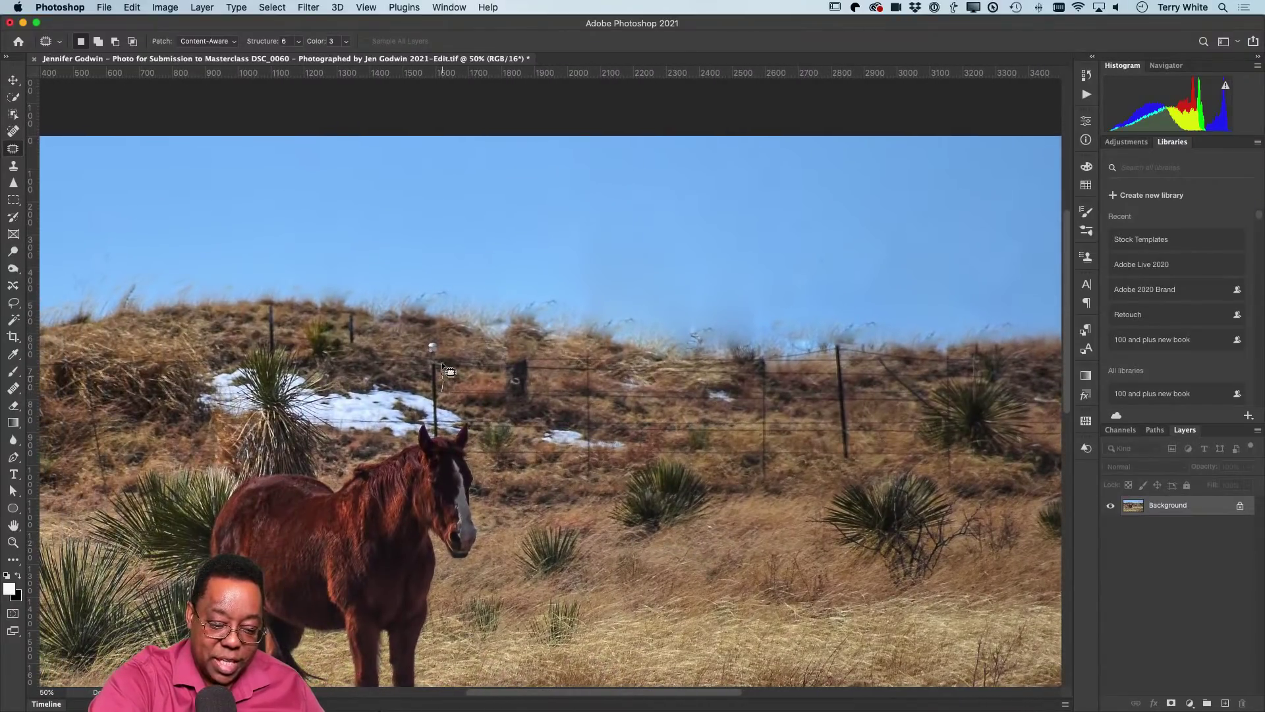
pyautogui.moveTo(422, 380)
pyautogui.mouseDown()
pyautogui.moveTo(433, 431)
pyautogui.moveTo(464, 396)
pyautogui.mouseUp()
pyautogui.press('super+d')
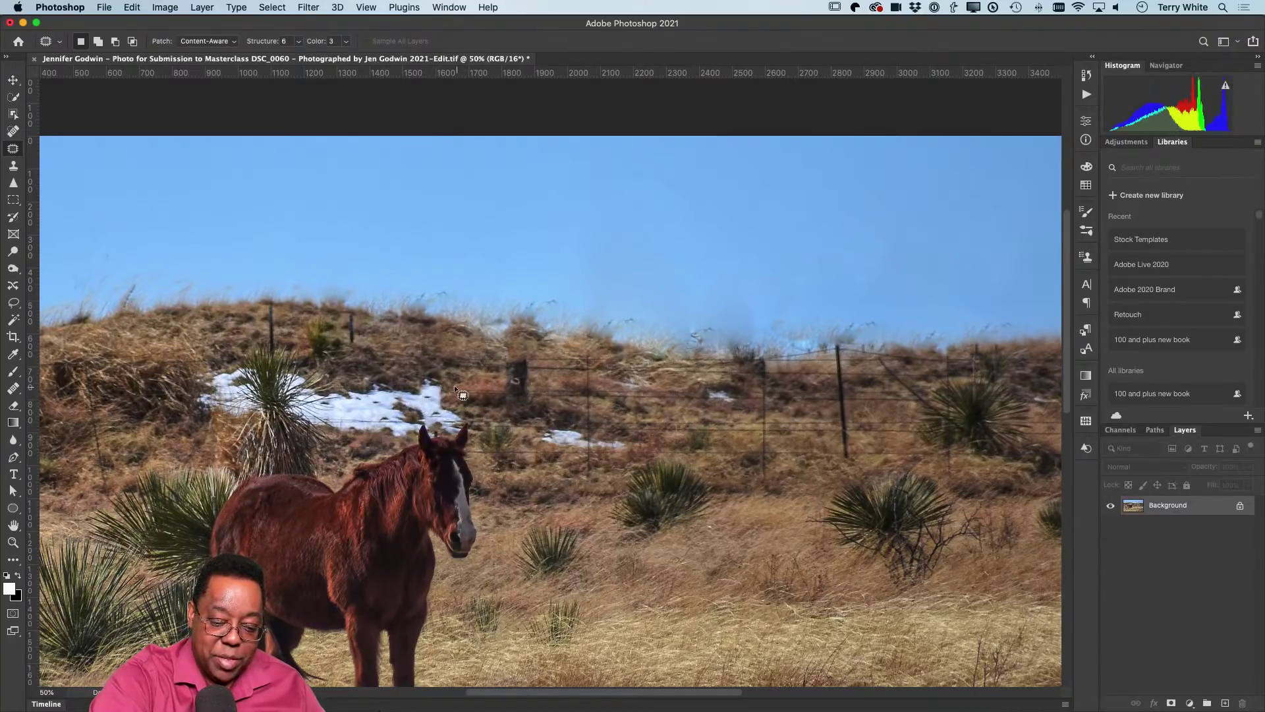
pyautogui.moveTo(448, 386)
pyautogui.mouseDown()
pyautogui.moveTo(443, 367)
pyautogui.moveTo(478, 389)
pyautogui.mouseUp()
pyautogui.press('super+d')
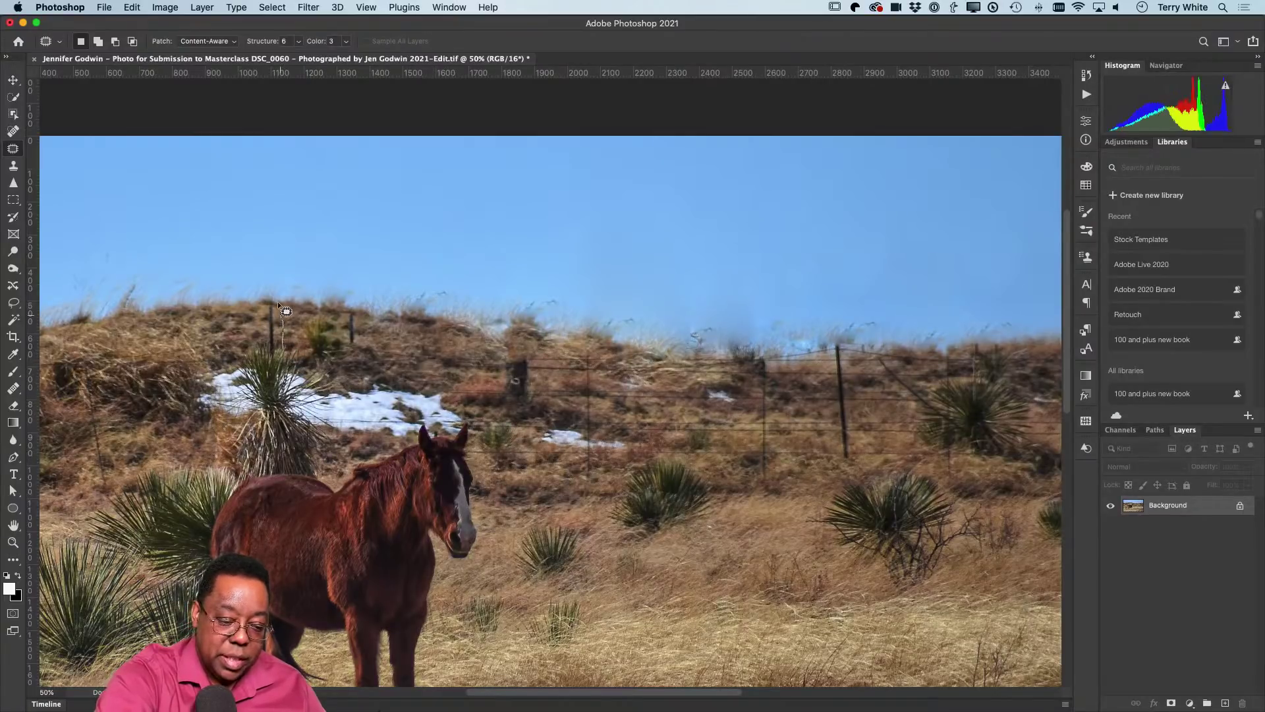
# Patch out the two short dark posts on the ridge above the snow patch
pyautogui.moveTo(271, 358); pyautogui.dragTo(301, 350)
pyautogui.press('super+d')
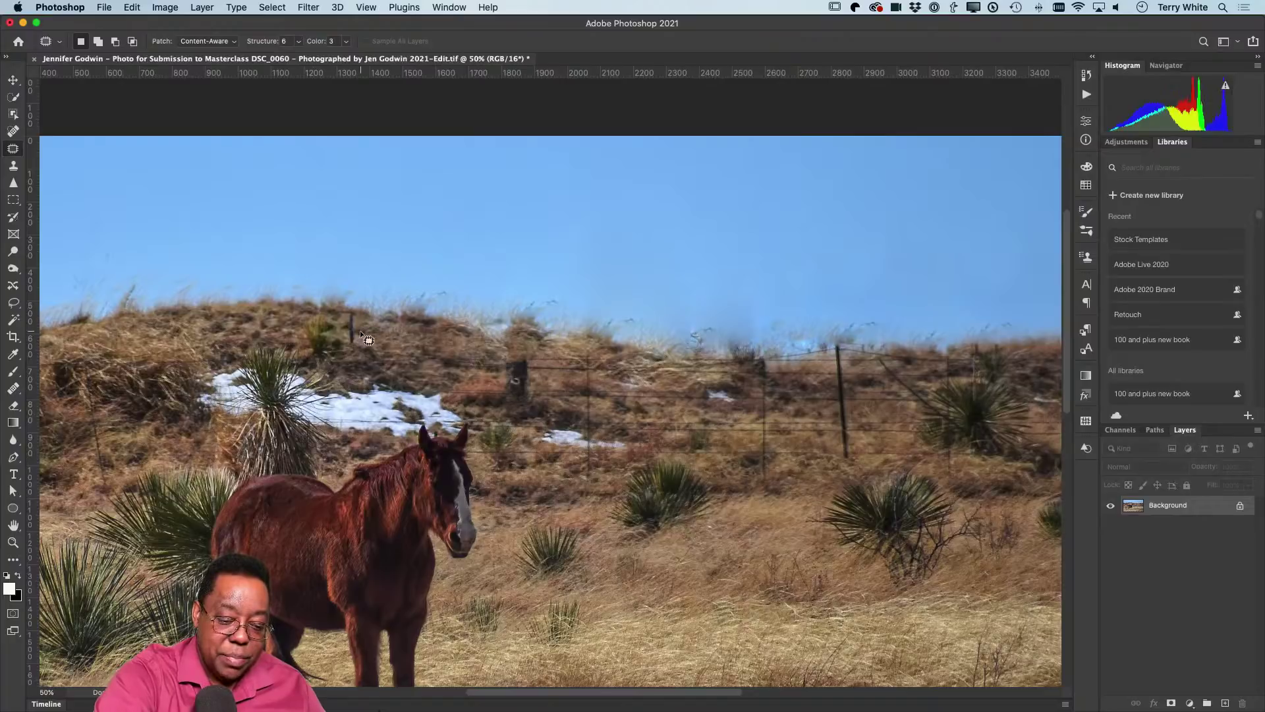
pyautogui.moveTo(360, 313); pyautogui.dragTo(359, 350)
pyautogui.press('super+d')
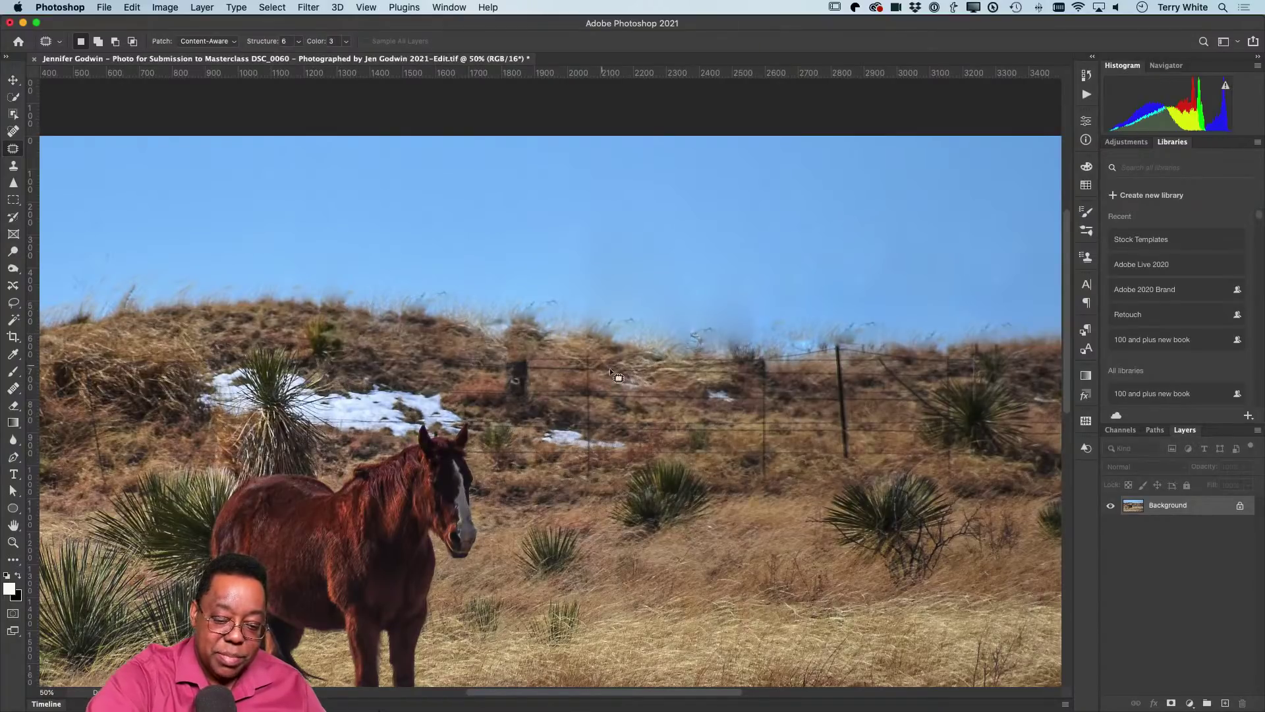
# Patch out the thick wooden fence post on the slope right of the horse's head, including its remaining edge
pyautogui.moveTo(541, 355)
pyautogui.mouseDown()
pyautogui.moveTo(495, 373)
pyautogui.moveTo(542, 350)
pyautogui.mouseUp()
pyautogui.moveTo(535, 395); pyautogui.dragTo(549, 399)
pyautogui.press('super+d')
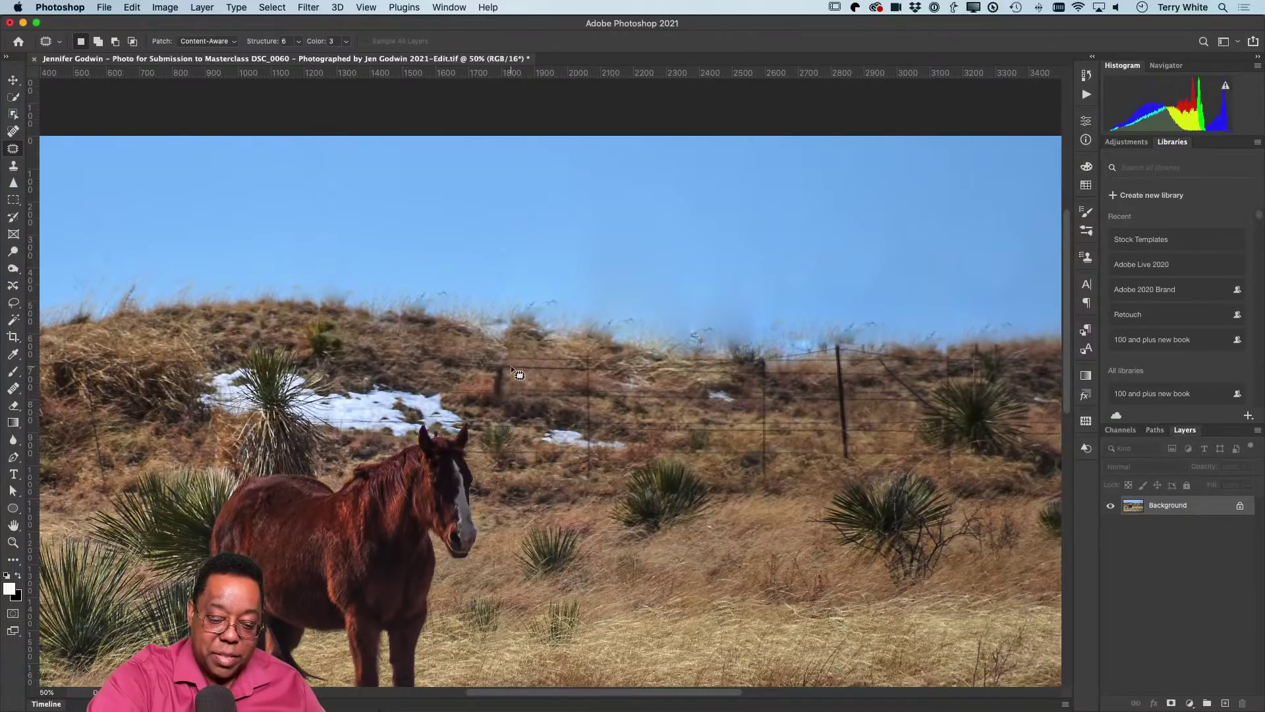
pyautogui.moveTo(490, 367)
pyautogui.mouseDown()
pyautogui.moveTo(510, 363)
pyautogui.moveTo(473, 390)
pyautogui.mouseUp()
pyautogui.press('super+d')
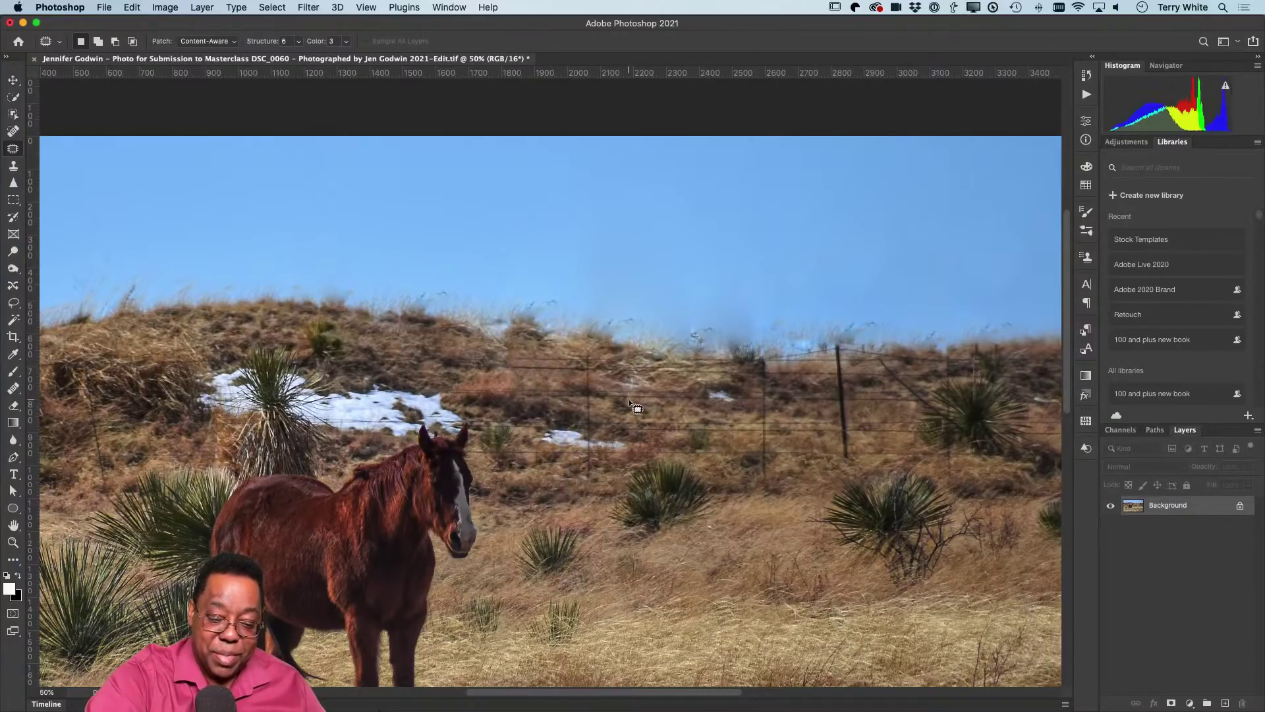
# Patch out the two thin fence posts and the dark metal post on the slope right of the horse
pyautogui.moveTo(589, 468)
pyautogui.mouseDown()
pyautogui.moveTo(600, 483)
pyautogui.moveTo(625, 422)
pyautogui.moveTo(605, 369)
pyautogui.mouseUp()
pyautogui.press('super+d')
pyautogui.moveTo(600, 415)
pyautogui.mouseDown()
pyautogui.moveTo(794, 417)
pyautogui.moveTo(758, 461)
pyautogui.moveTo(791, 469)
pyautogui.moveTo(861, 425)
pyautogui.moveTo(842, 346)
pyautogui.mouseUp()
pyautogui.press('super+d')
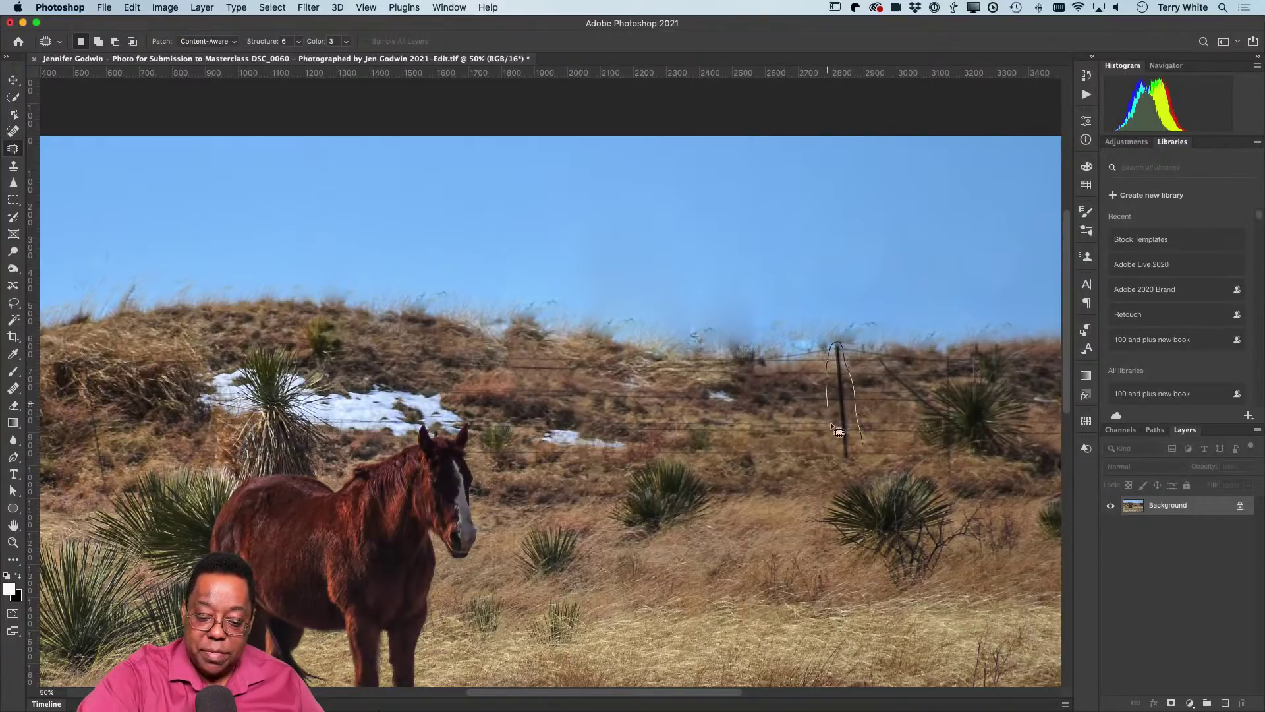
pyautogui.moveTo(849, 468)
pyautogui.mouseDown()
pyautogui.moveTo(844, 440)
pyautogui.moveTo(829, 440)
pyautogui.mouseUp()
pyautogui.press('super+d')
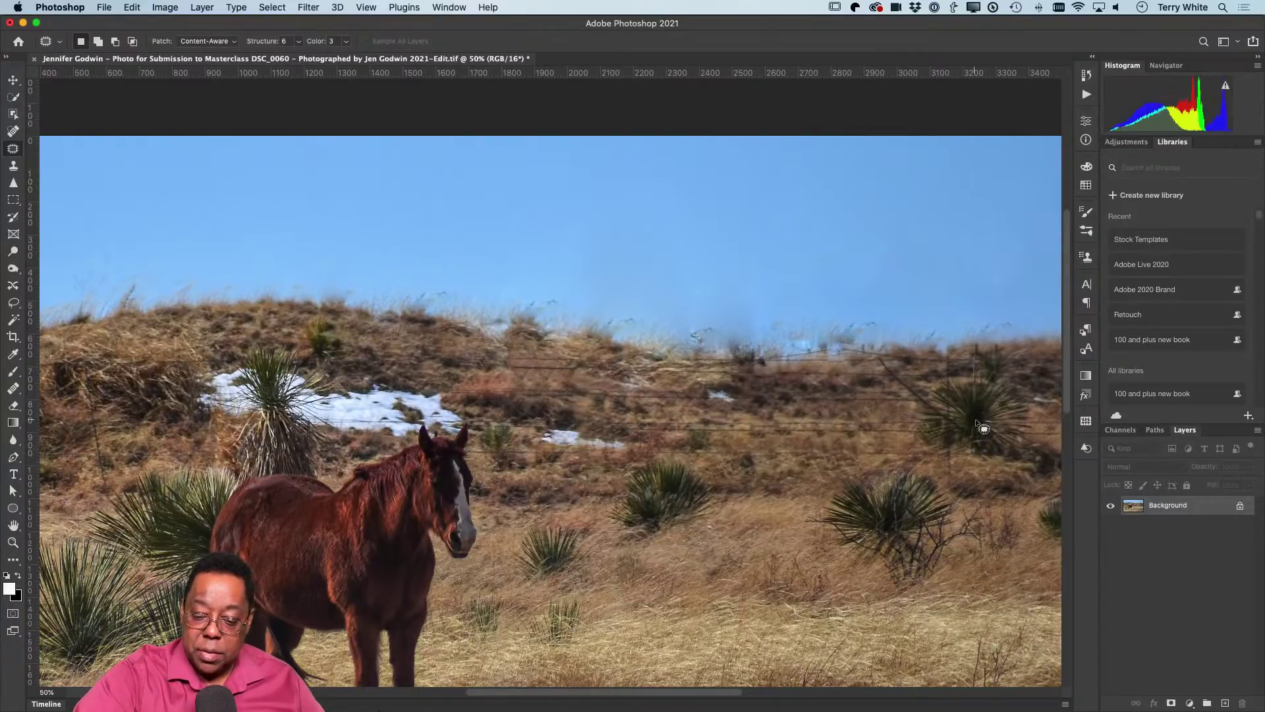
# Patch out the white-capped fence post near the photo's right edge
pyautogui.hscroll(10, 1014, 489)
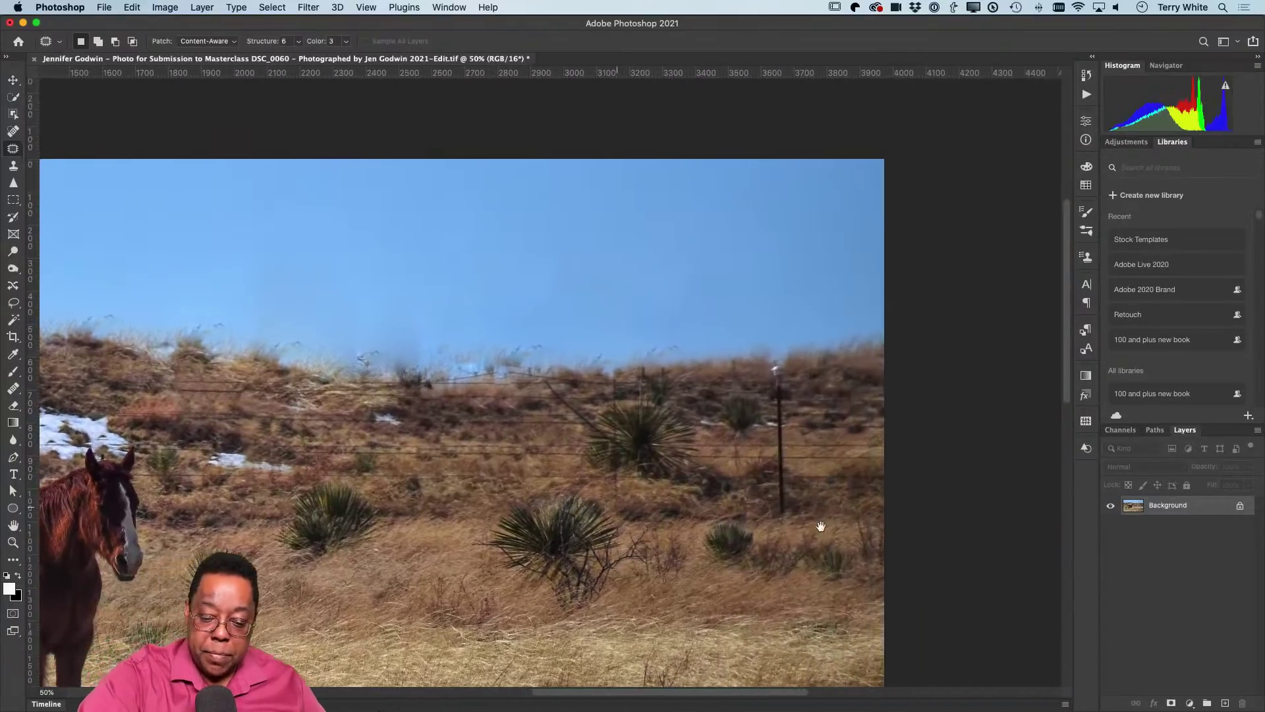
pyautogui.moveTo(785, 399)
pyautogui.mouseDown()
pyautogui.moveTo(763, 385)
pyautogui.moveTo(767, 506)
pyautogui.moveTo(790, 514)
pyautogui.moveTo(812, 501)
pyautogui.mouseUp()
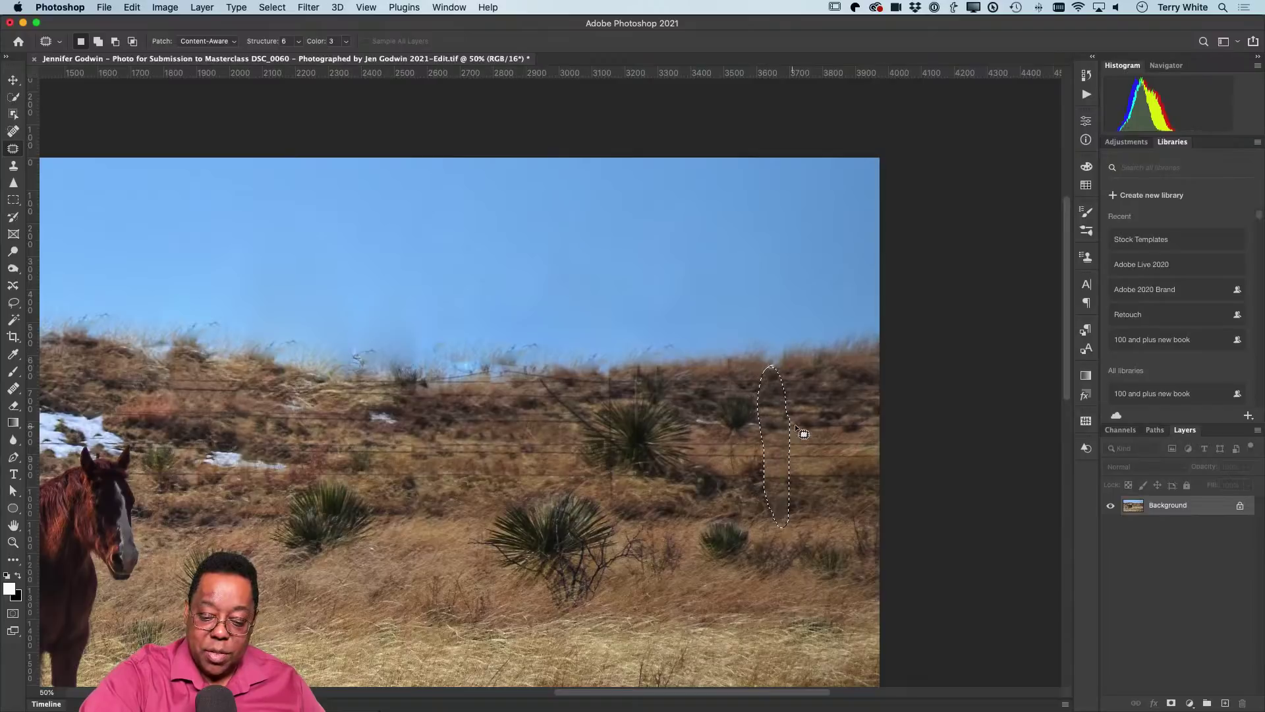
pyautogui.press('super+d')
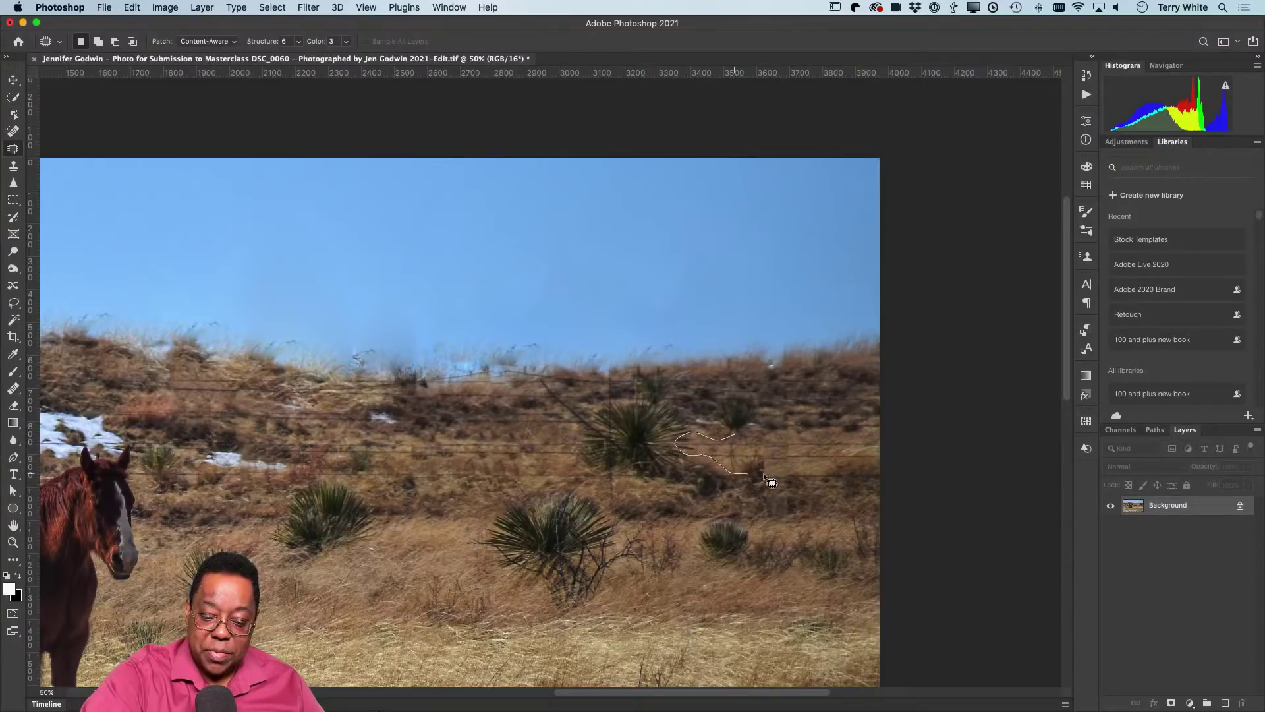
# Switch the Patch tool to Normal mode and patch out the fence wires between the upper yucca and the photo's right edge
pyautogui.moveTo(873, 446); pyautogui.dragTo(873, 435)
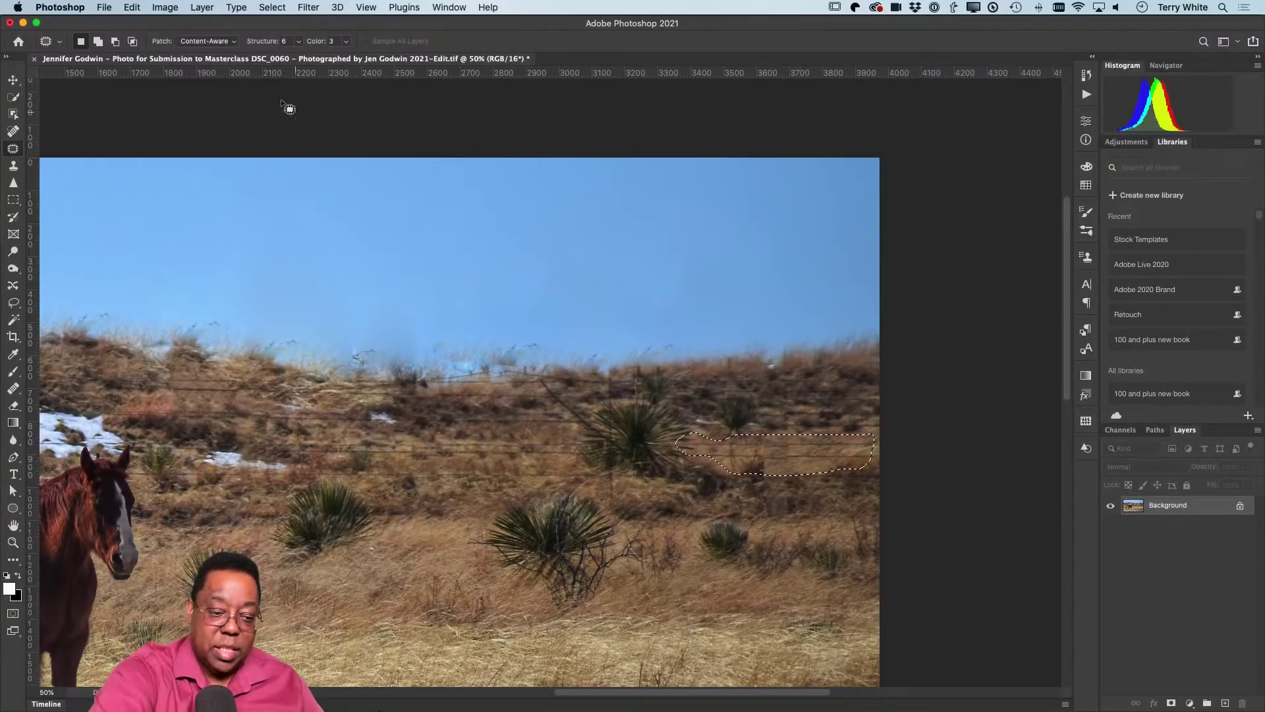
pyautogui.click(210, 41)
pyautogui.click(211, 42)
pyautogui.click(209, 41)
pyautogui.click(207, 30)
pyautogui.moveTo(831, 454); pyautogui.dragTo(824, 420)
pyautogui.press('super+d')
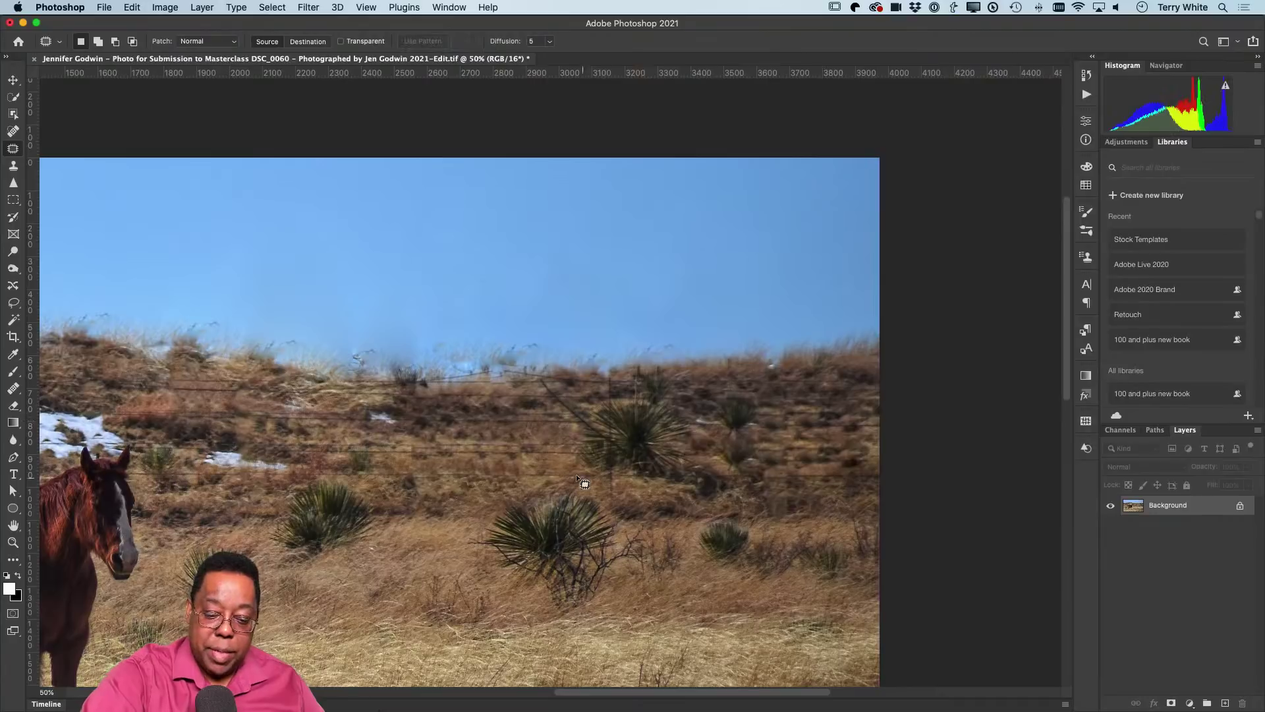
# Patch out the lower fence wire on the slope left of the upper yucca
pyautogui.moveTo(561, 438)
pyautogui.mouseDown()
pyautogui.moveTo(381, 452)
pyautogui.moveTo(514, 470)
pyautogui.moveTo(589, 453)
pyautogui.moveTo(561, 471)
pyautogui.moveTo(476, 437)
pyautogui.moveTo(424, 455)
pyautogui.moveTo(514, 467)
pyautogui.mouseUp()
pyautogui.press('super+d')
pyautogui.press('super+d')
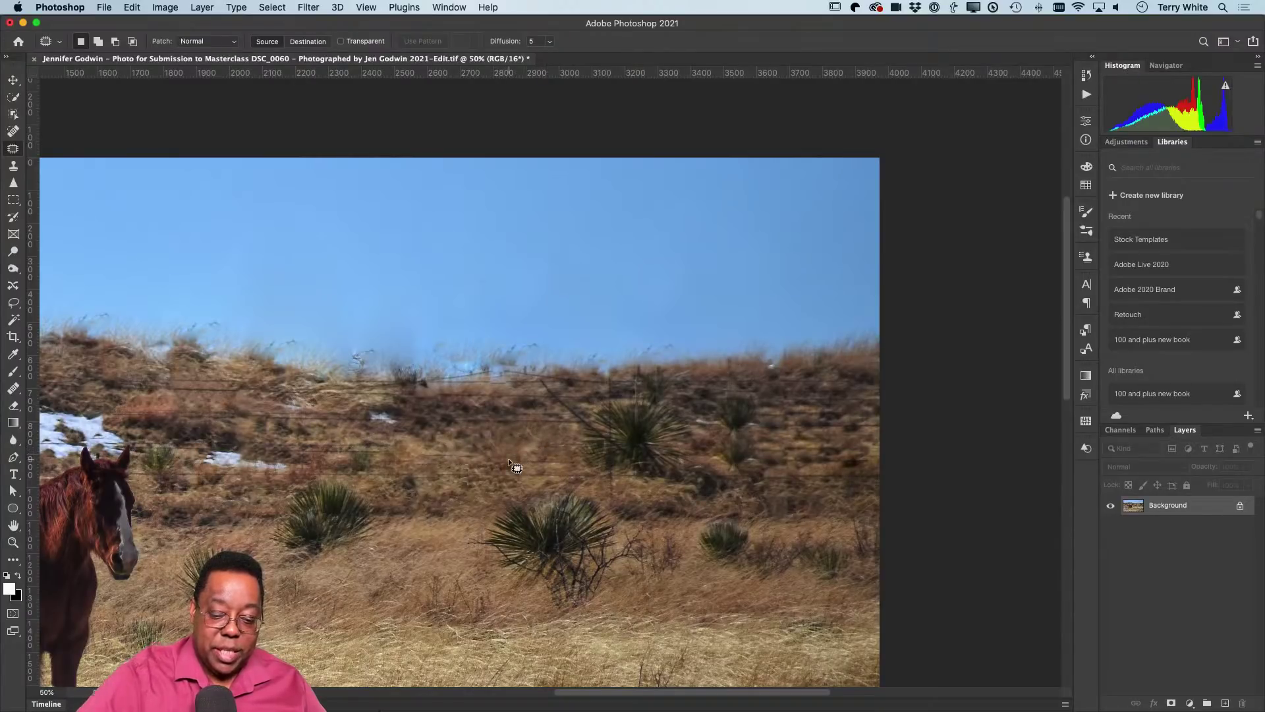
# Patch out the stray tail strand and the dark twigs in the grass between the horse's legs
pyautogui.press('super+0')
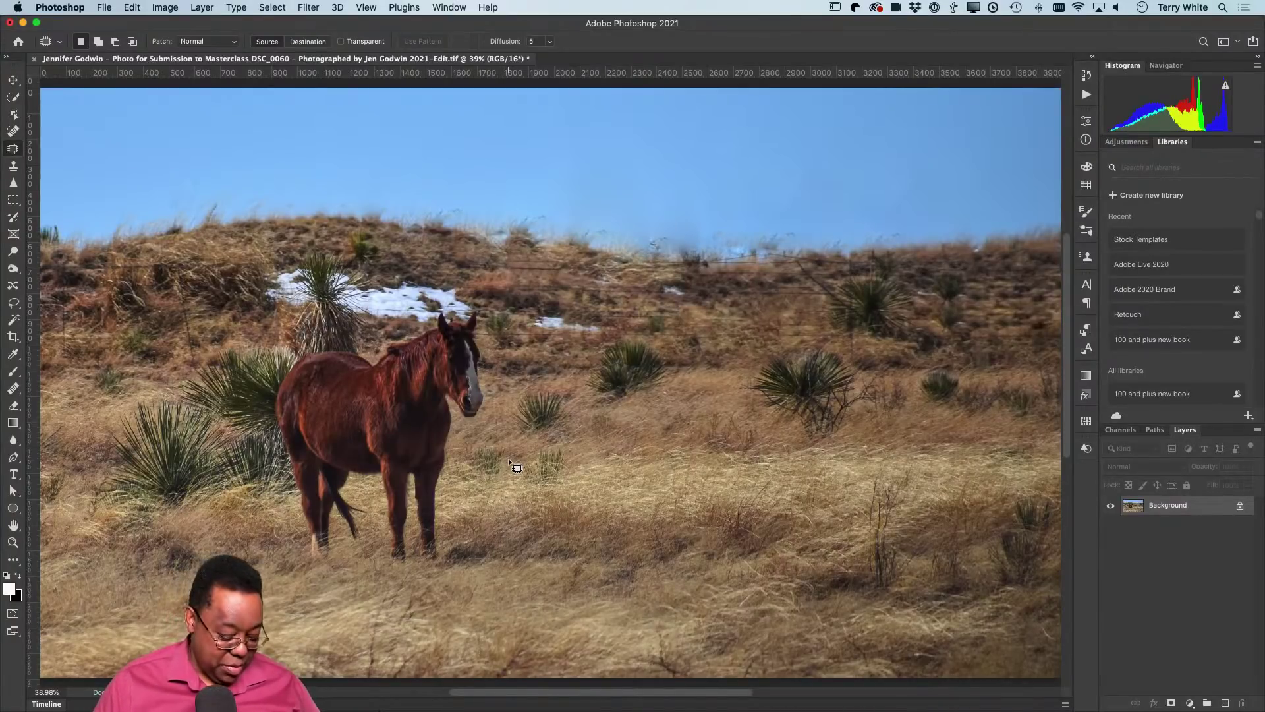
pyautogui.press('z')
pyautogui.moveTo(390, 494); pyautogui.dragTo(444, 499)
pyautogui.moveTo(498, 644); pyautogui.dragTo(679, 461)
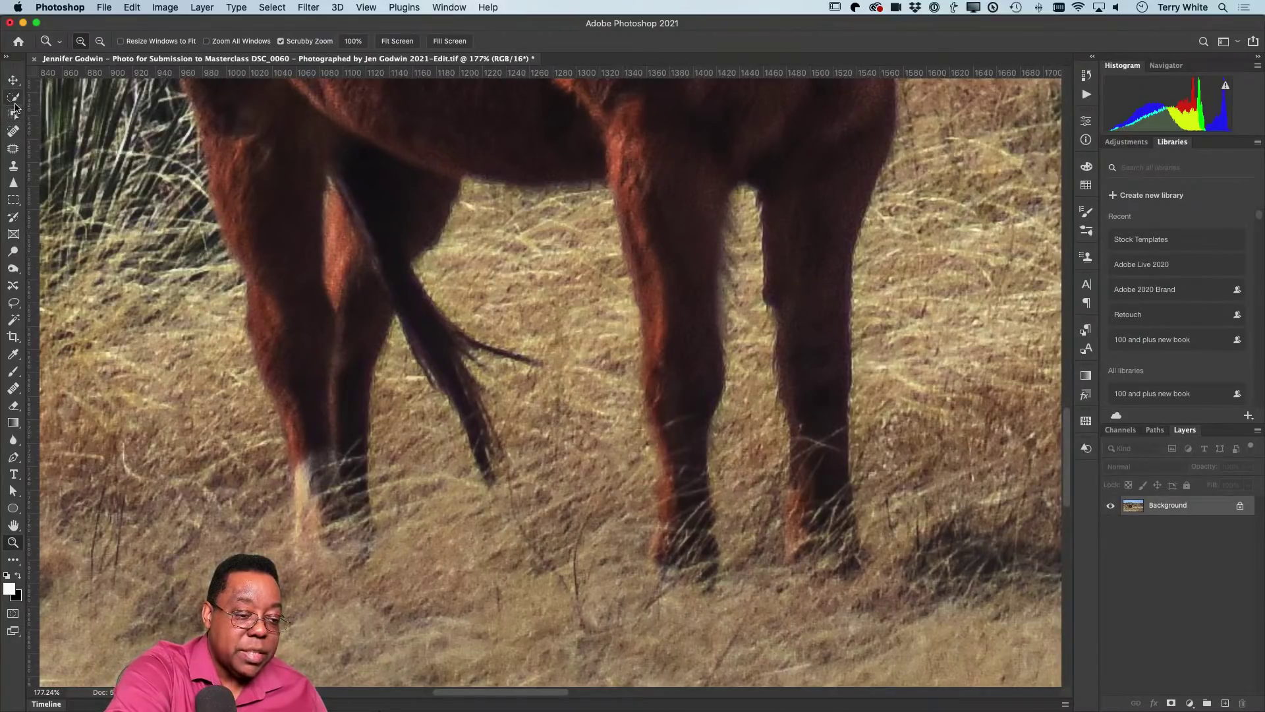
pyautogui.click(13, 149)
pyautogui.moveTo(527, 337)
pyautogui.mouseDown()
pyautogui.moveTo(468, 337)
pyautogui.moveTo(497, 365)
pyautogui.moveTo(534, 374)
pyautogui.moveTo(565, 370)
pyautogui.moveTo(565, 323)
pyautogui.mouseUp()
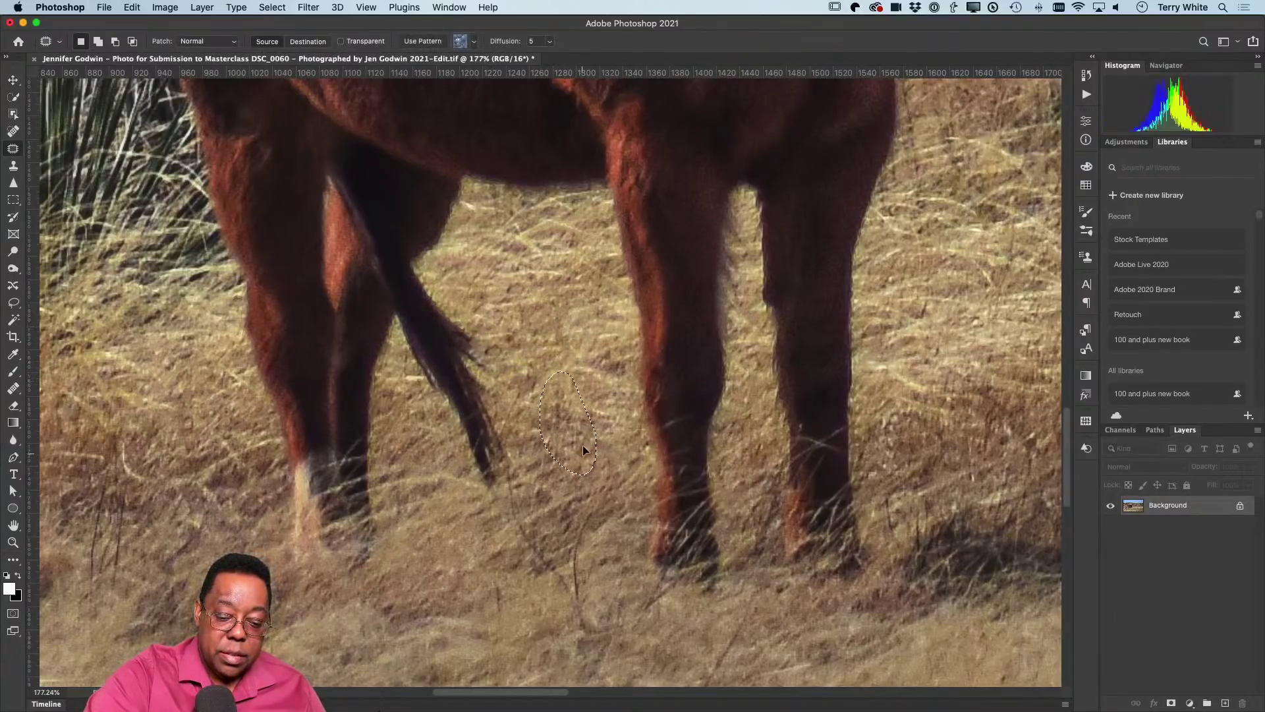
pyautogui.moveTo(567, 591)
pyautogui.mouseDown()
pyautogui.moveTo(526, 486)
pyautogui.moveTo(537, 563)
pyautogui.moveTo(469, 624)
pyautogui.mouseUp()
pyautogui.hotkey('ctrl', 'd')
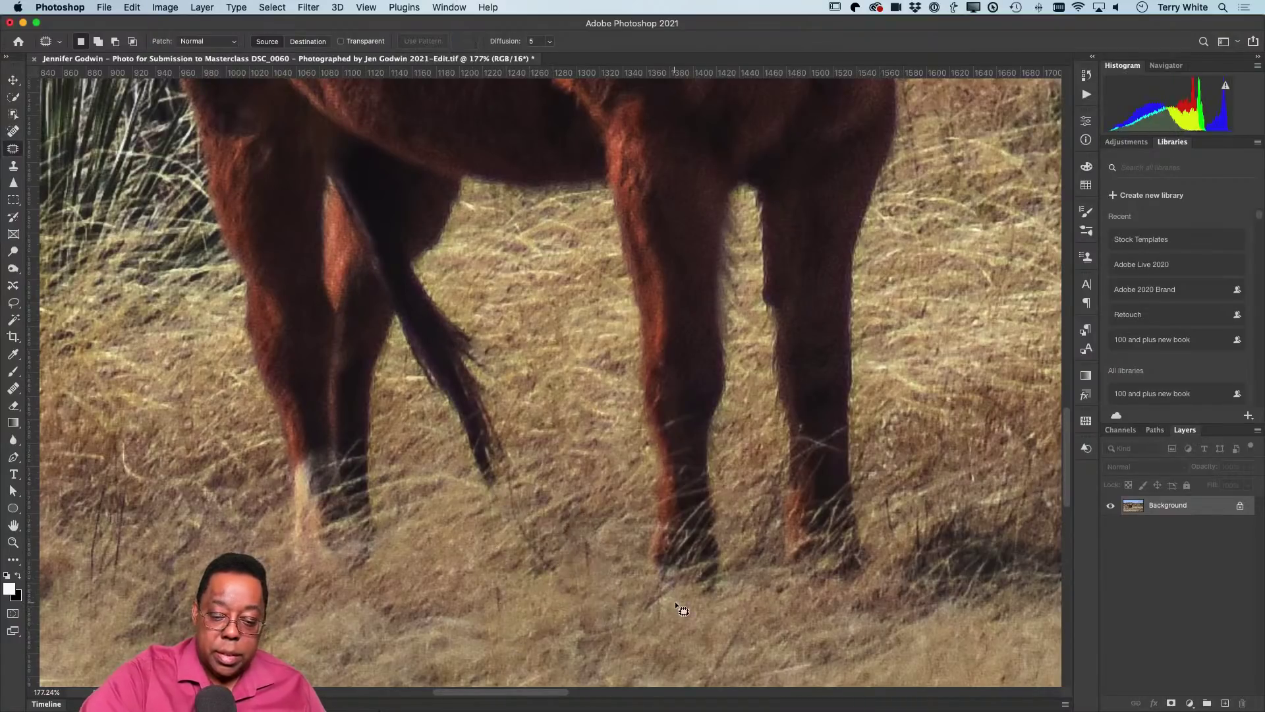
pyautogui.press('super+0')
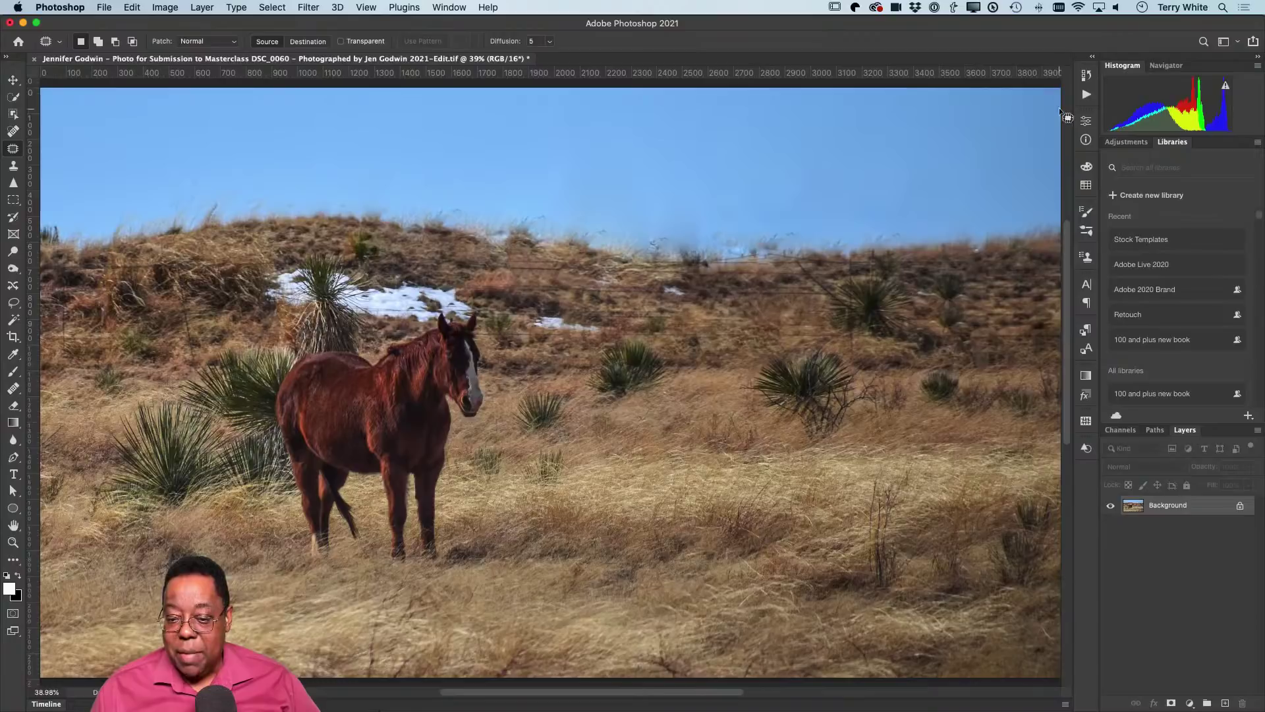
# Display the recorded actions as buttons and run the Dodge/Burn action
pyautogui.click(1086, 96)
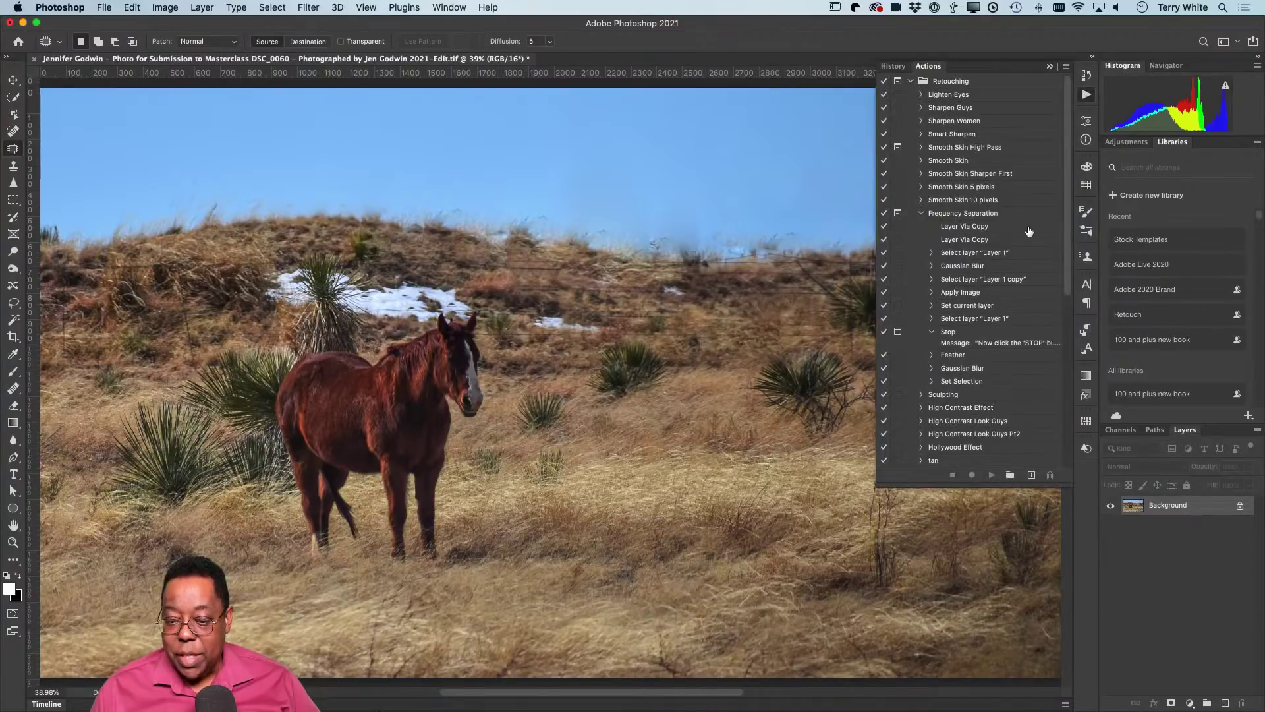
pyautogui.click(921, 214)
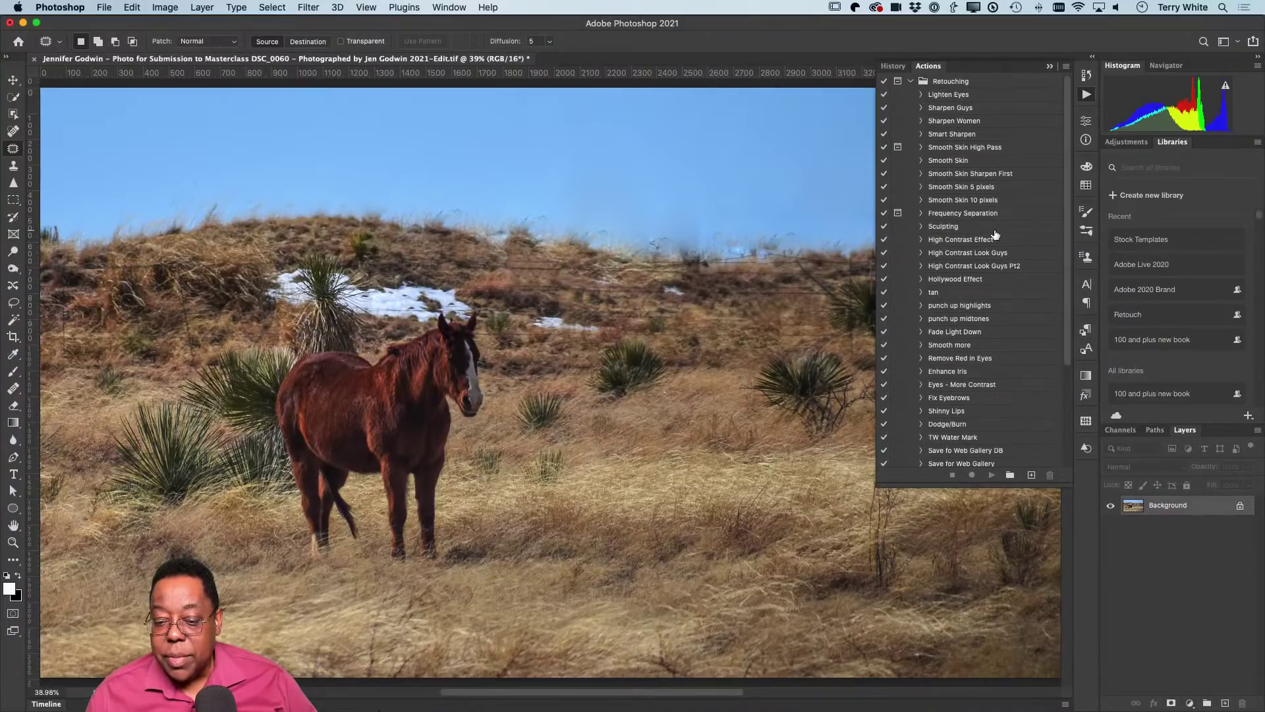
pyautogui.click(1062, 65)
pyautogui.click(1068, 70)
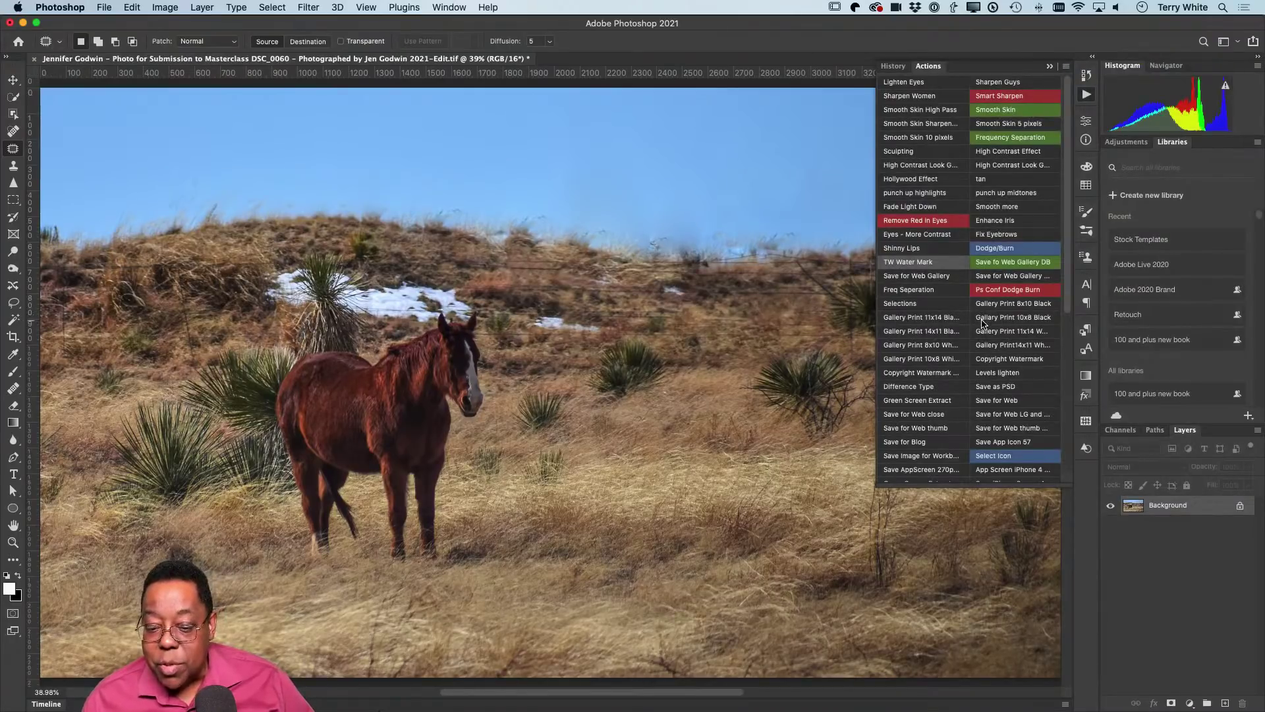
pyautogui.click(1005, 249)
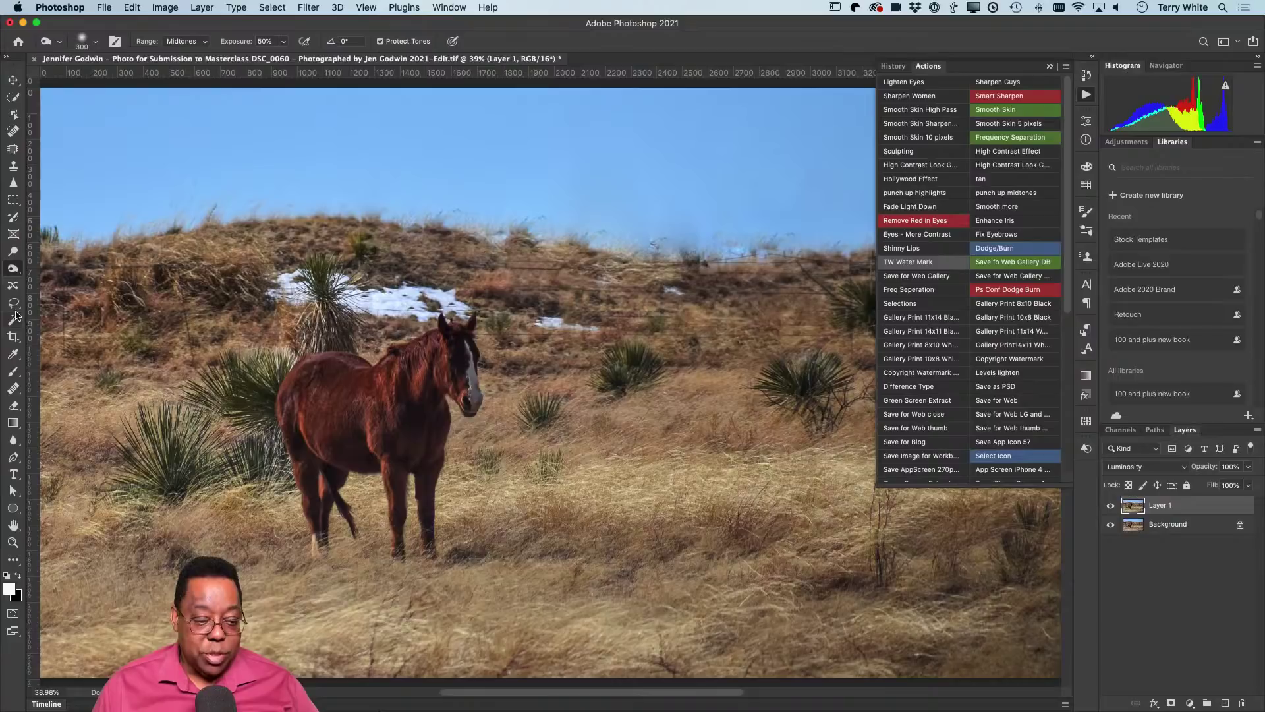
# Lighten the horse's face, neck and body with the Dodge tool, using a 150-pixel brush on midtones at 50% exposure
pyautogui.keyDown('alt'); pyautogui.click(14, 254); pyautogui.keyUp('alt')
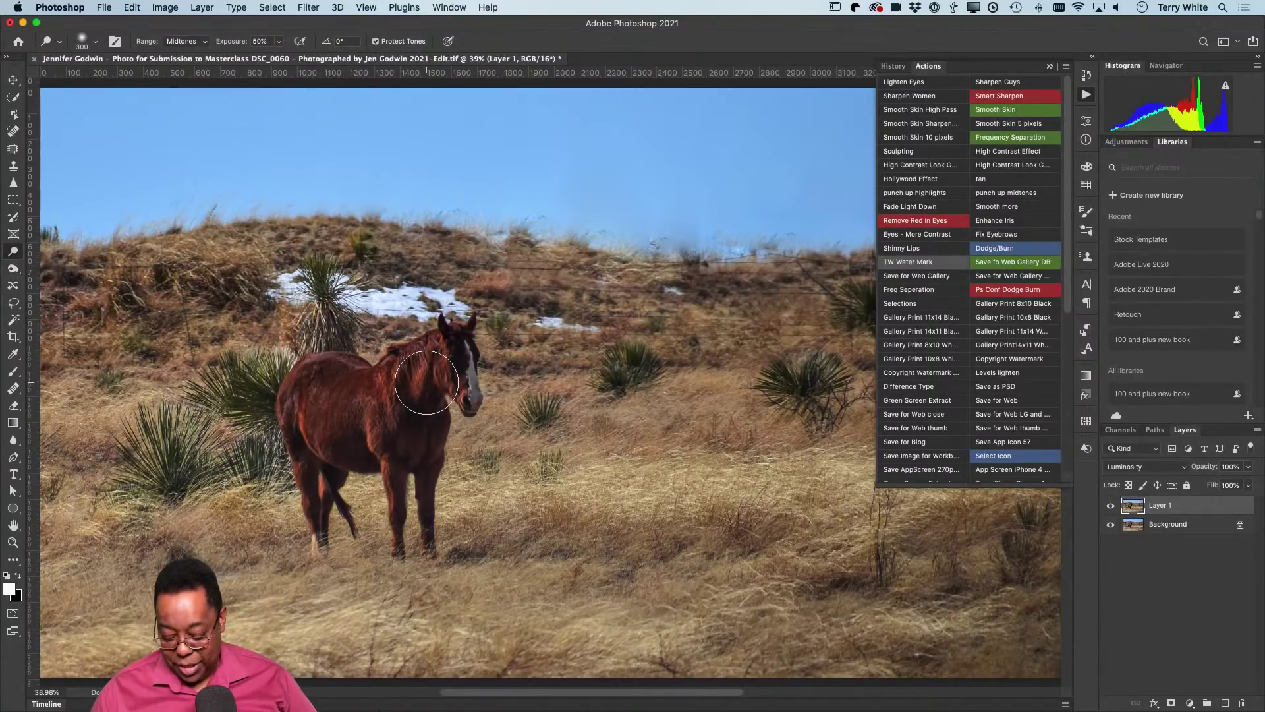
pyautogui.press('[')
pyautogui.press('[')
pyautogui.press('[')
pyautogui.press('[')
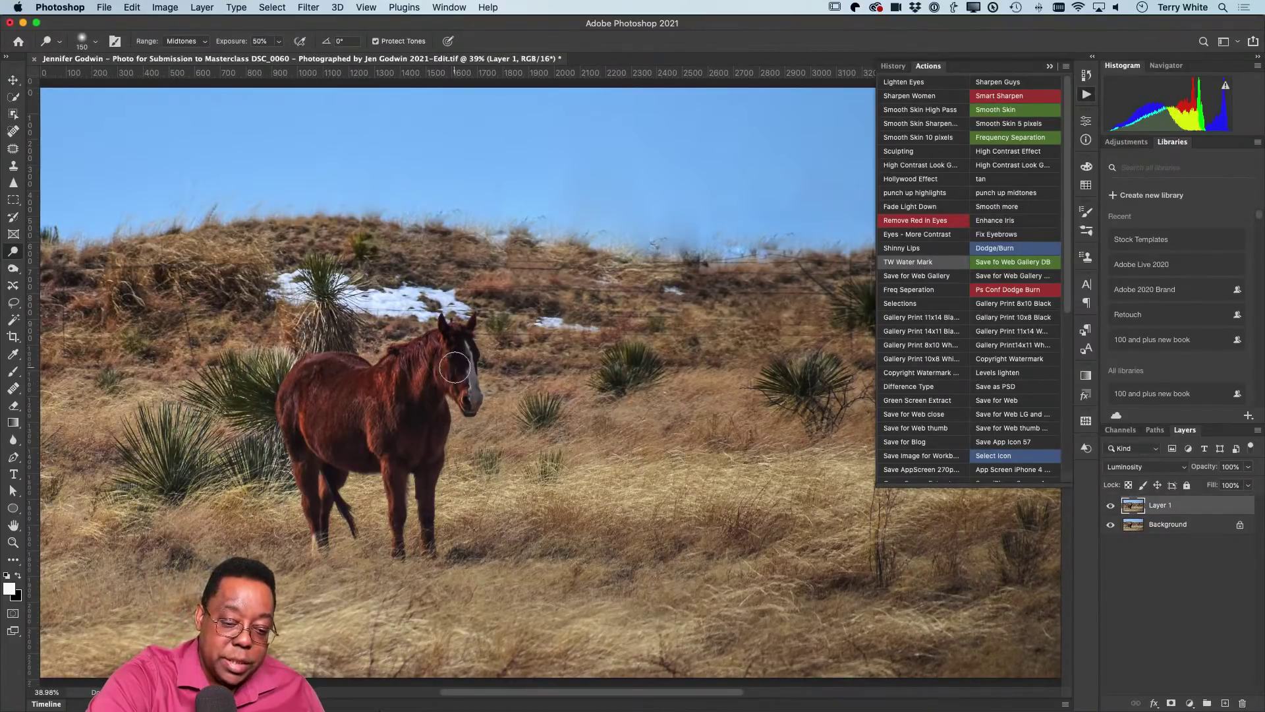
pyautogui.moveTo(467, 369)
pyautogui.mouseDown()
pyautogui.moveTo(469, 381)
pyautogui.moveTo(428, 371)
pyautogui.mouseUp()
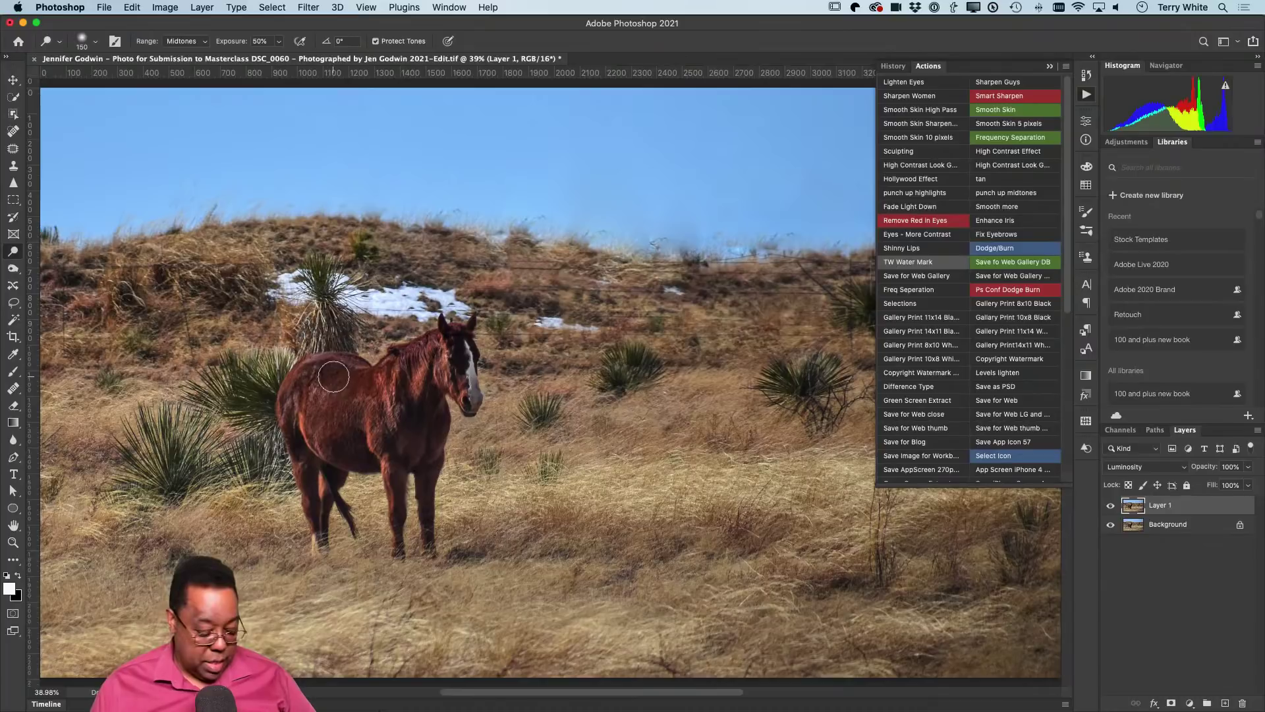
# Compare the horse with and without the dodged Layer 1, and merge that layer into the background
pyautogui.click(1111, 506)
pyautogui.click(1110, 506)
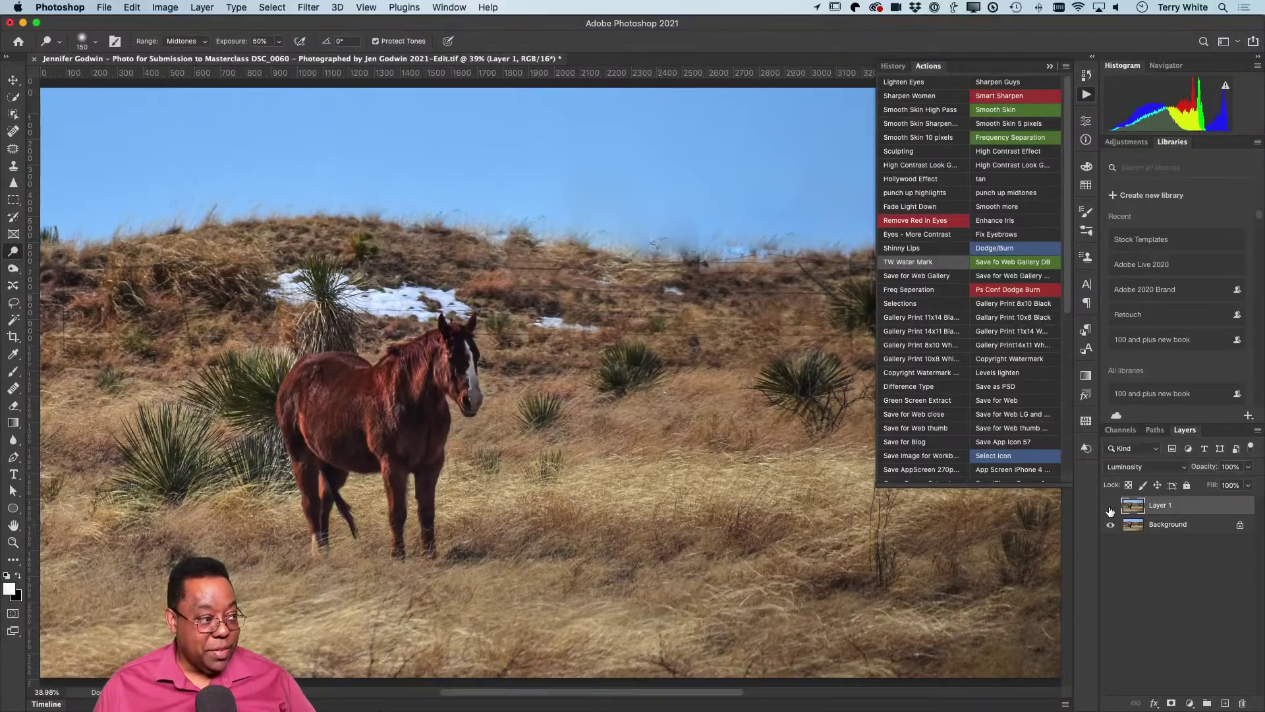
pyautogui.click(1111, 507)
pyautogui.click(1110, 507)
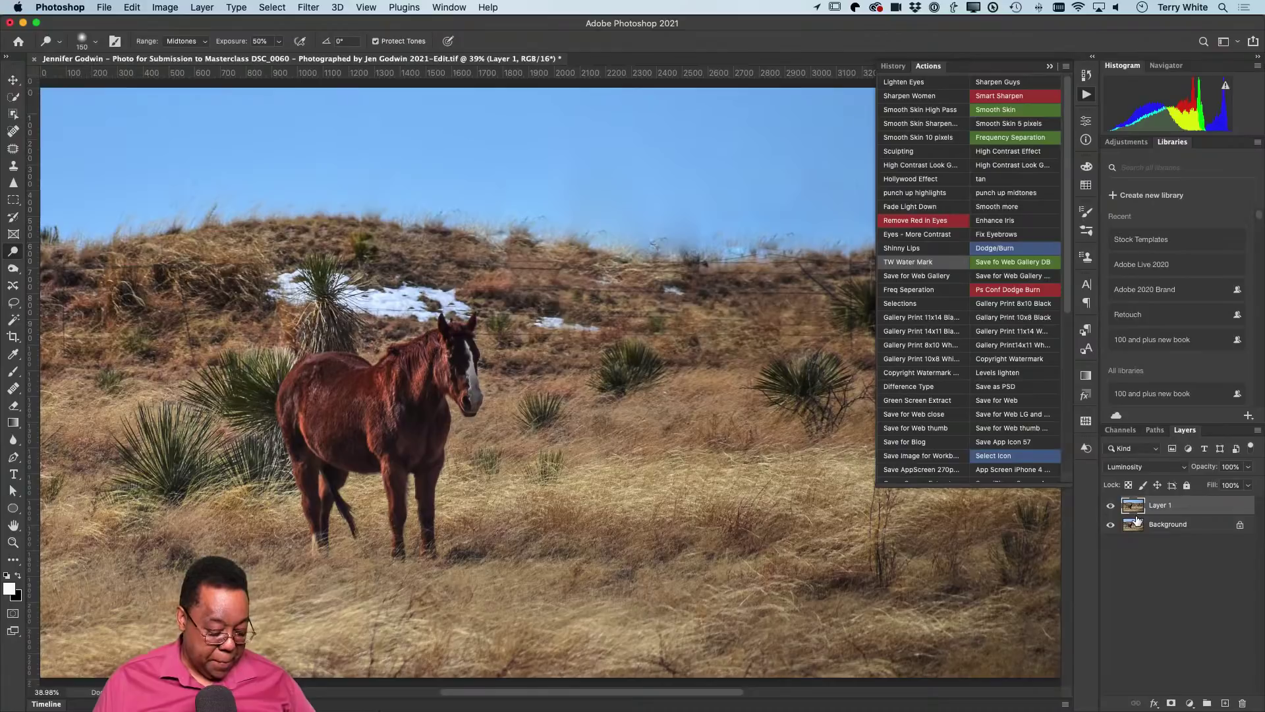
pyautogui.press('super+e')
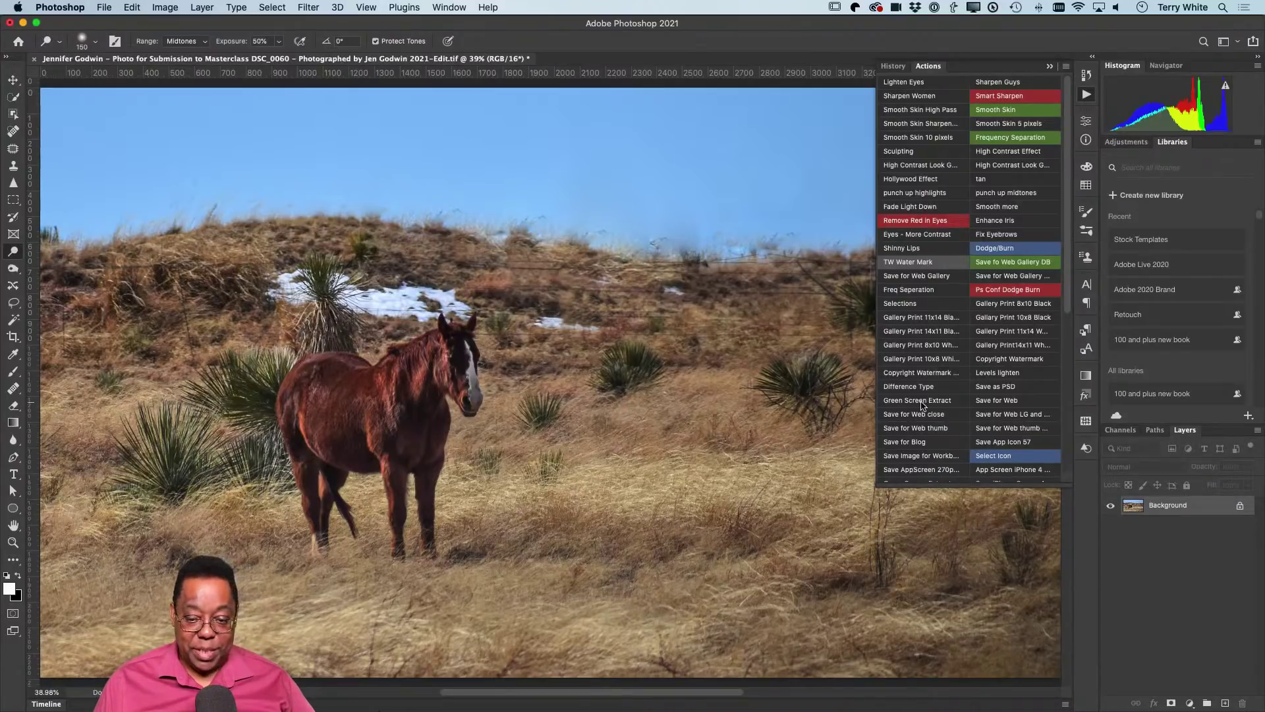
# Put away the recorded actions, then save and close the retouched horse photo
pyautogui.click(1050, 68)
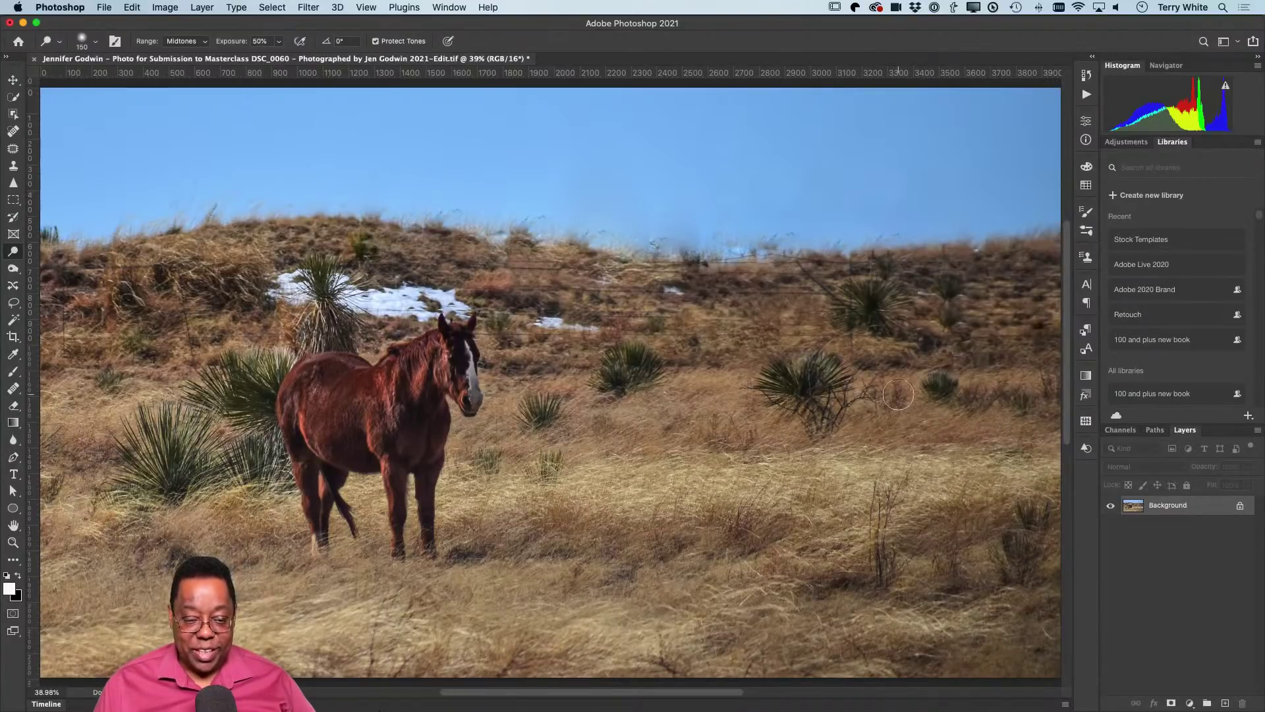
pyautogui.press('super+s')
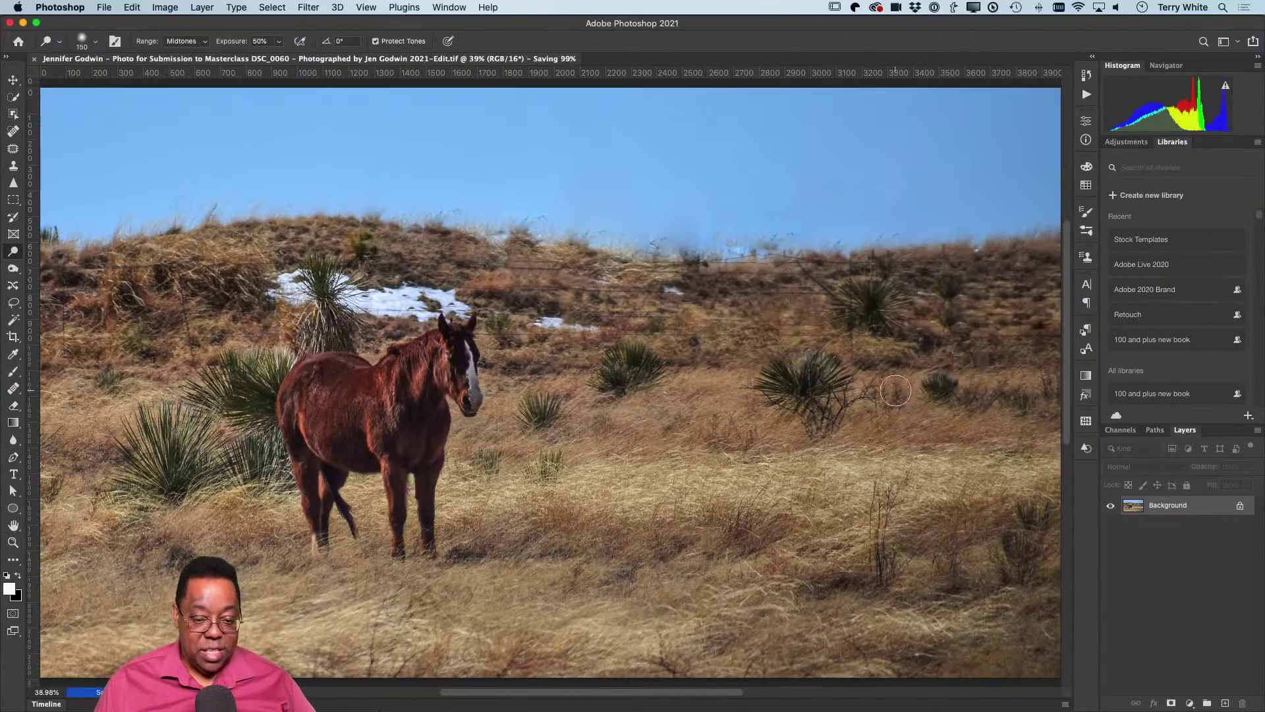
pyautogui.press('super+w')
# Switch to Lightroom, expand the horse photo's stack and view its second image full screen
pyautogui.press('super+Tab')
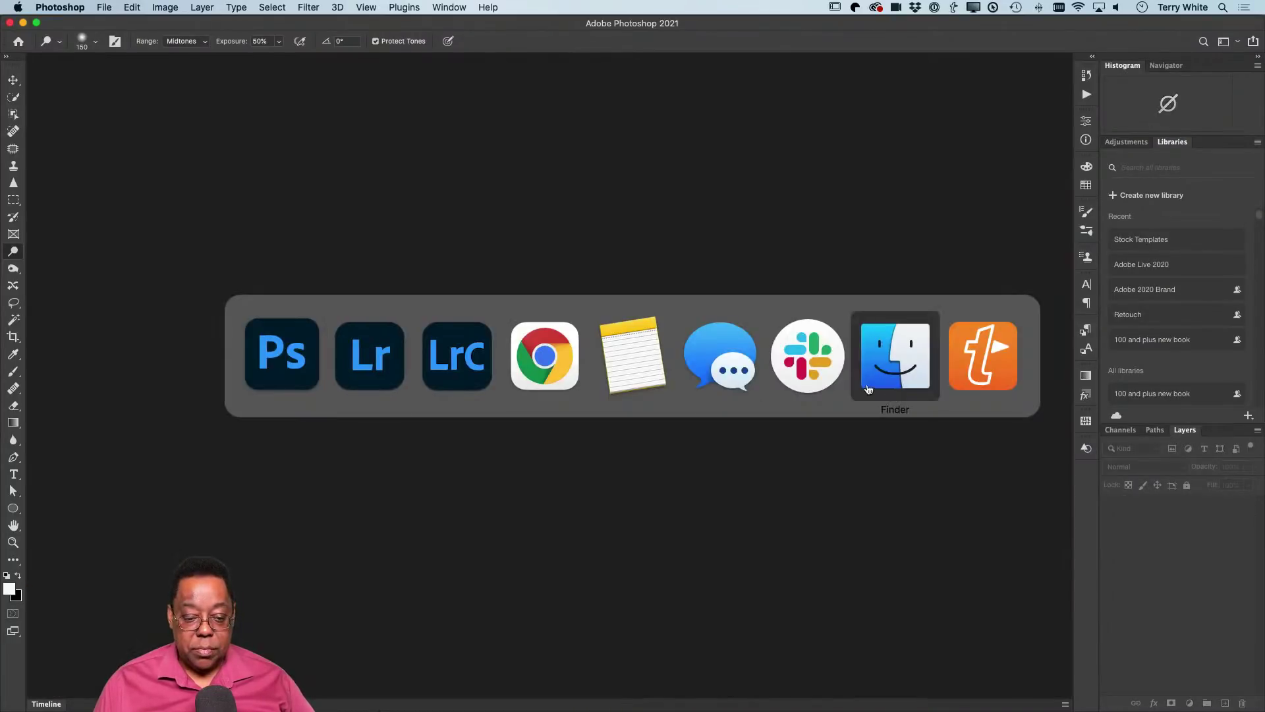
pyautogui.click(381, 350)
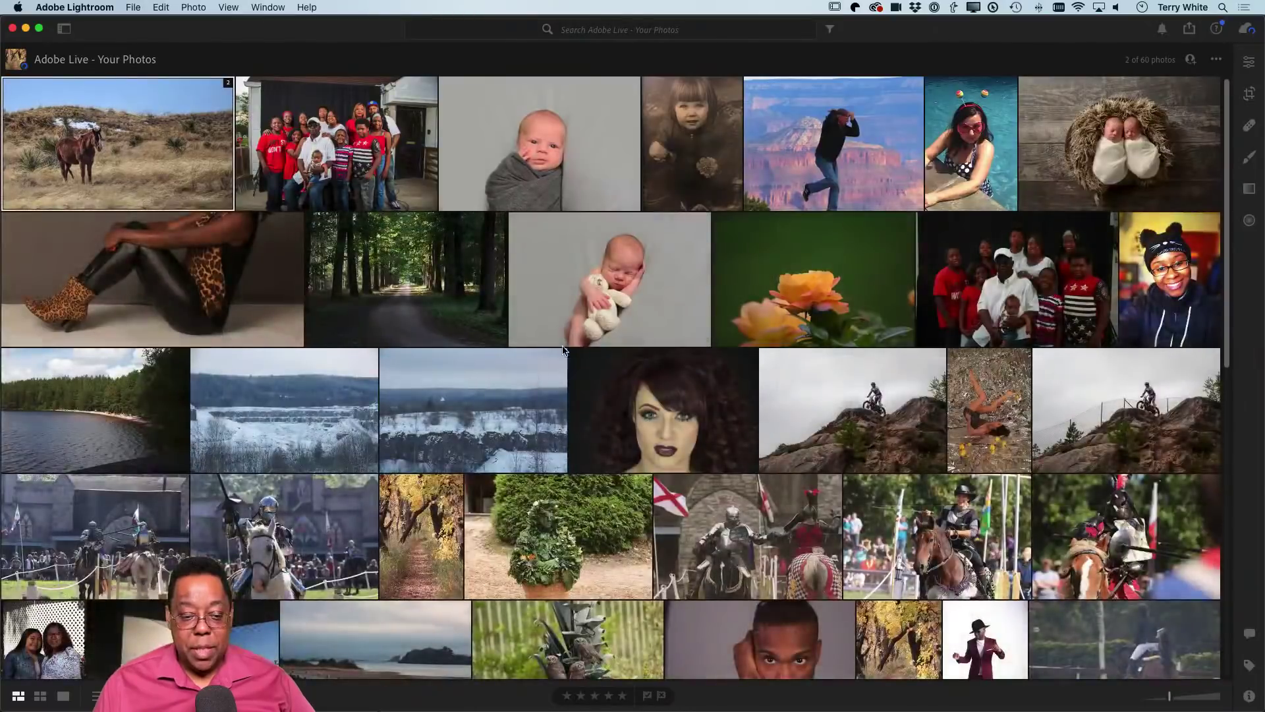
pyautogui.click(227, 85)
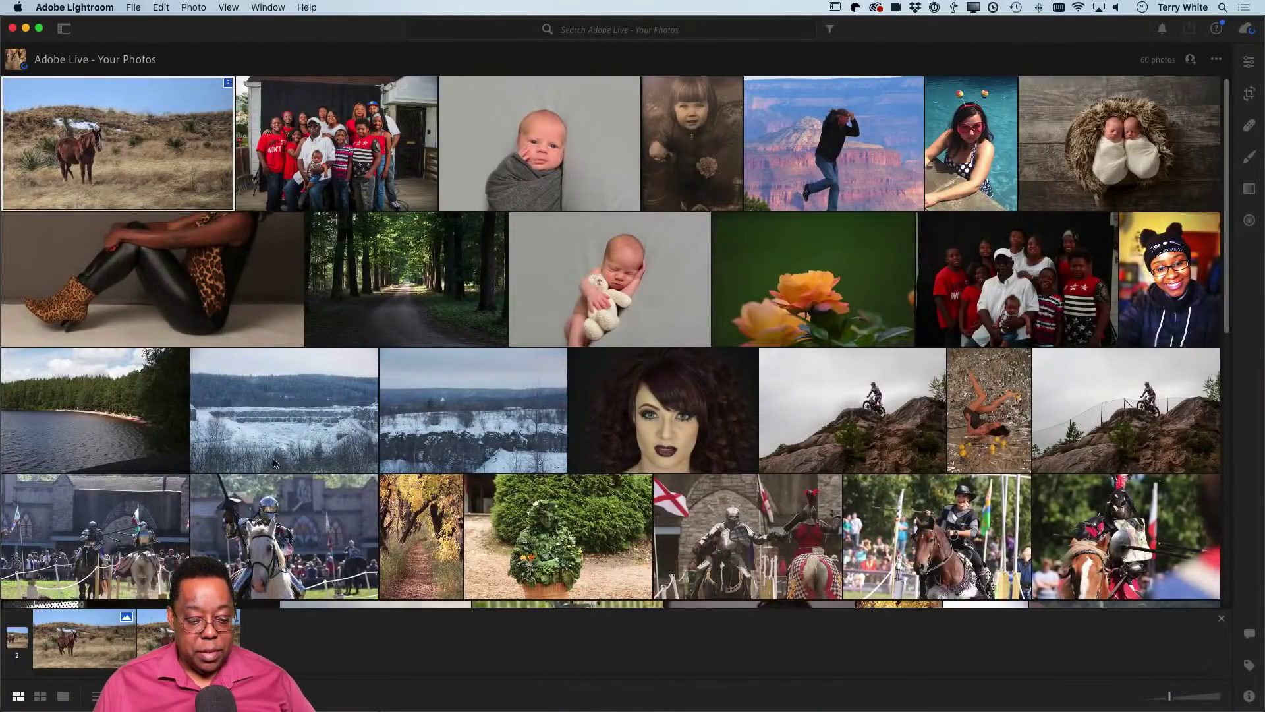
pyautogui.click(153, 636)
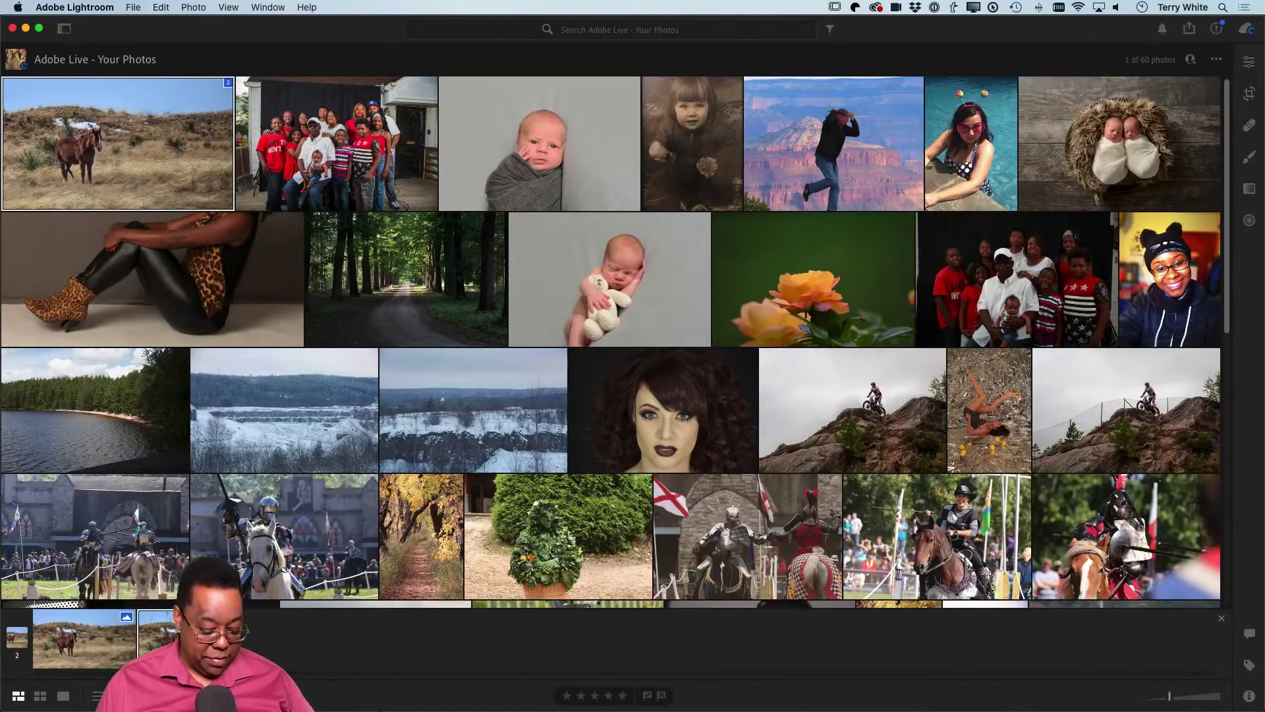
pyautogui.press('f')
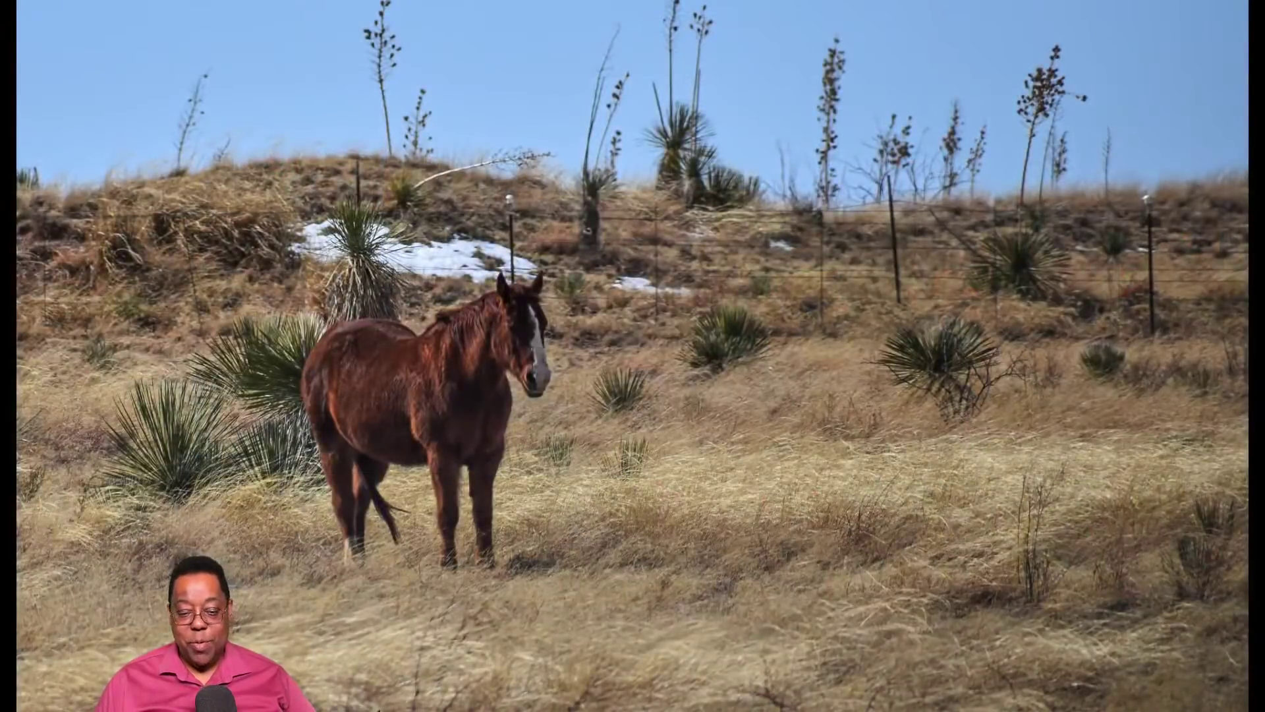